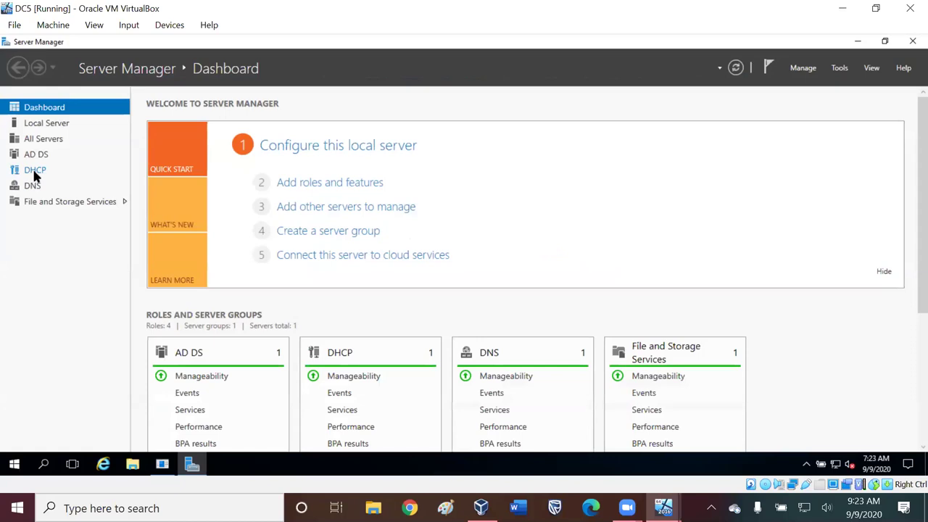
# - Launch the DHCP console from Server Manager's Tools menu to manage dc5.covid19.com
pyautogui.click(840, 68)
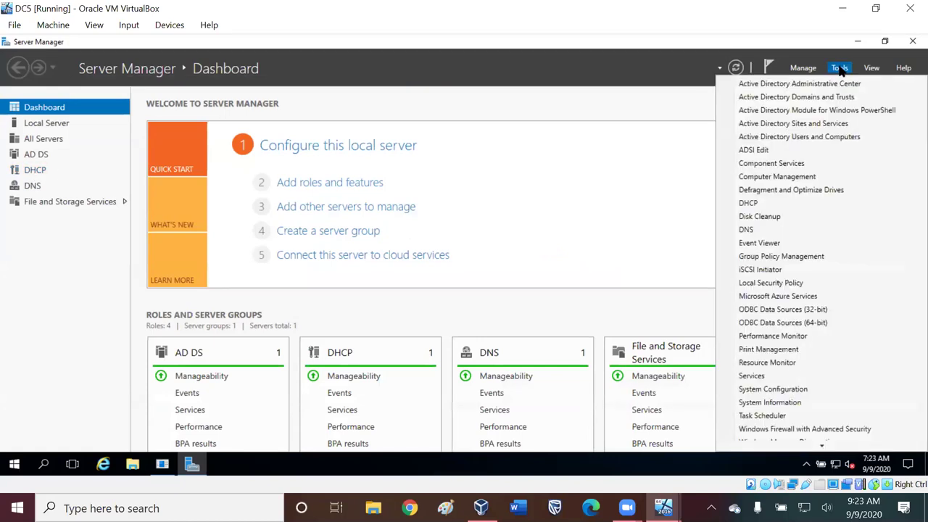
pyautogui.click(754, 204)
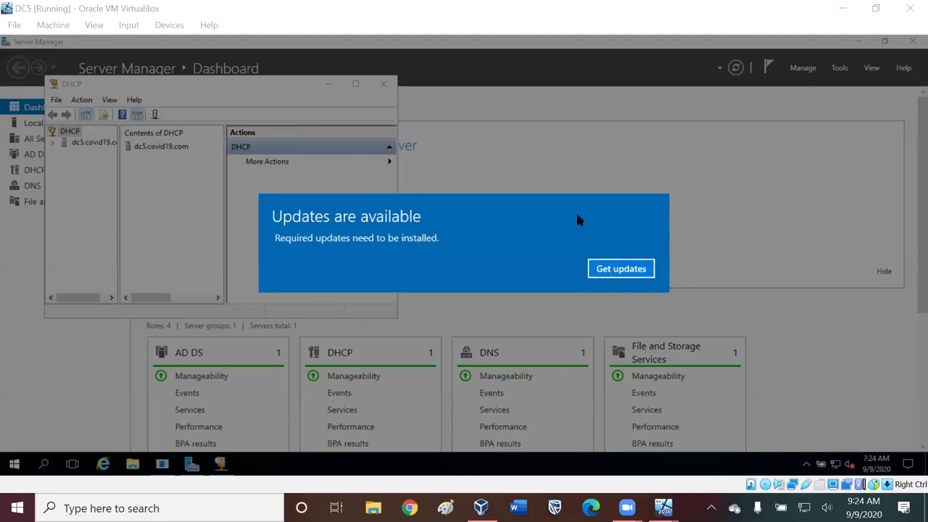
# - Check the available Windows updates, close Windows Update, and maximize the DHCP console
pyautogui.click(553, 190)
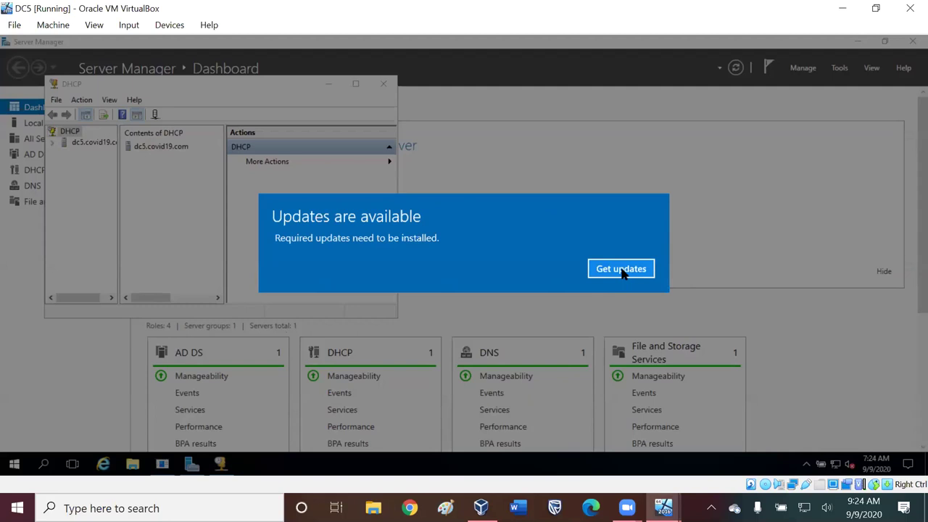
pyautogui.click(621, 269)
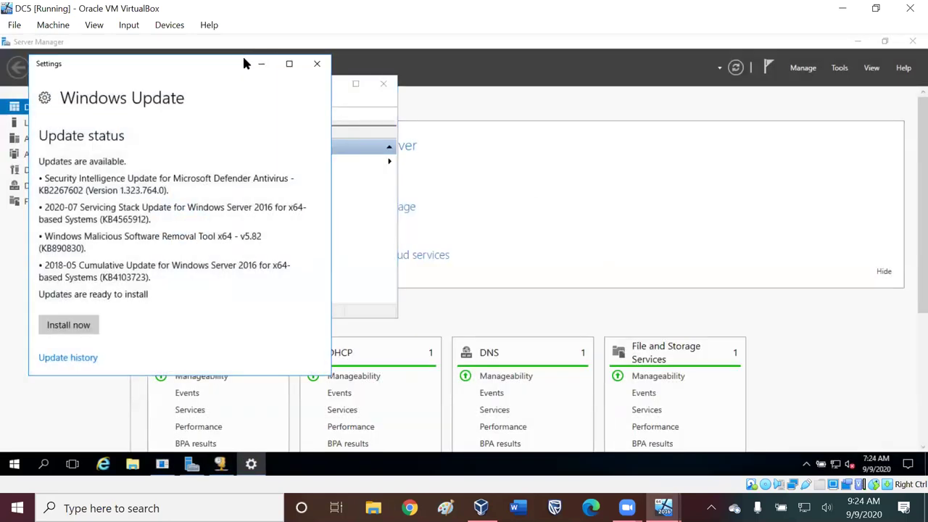
pyautogui.click(317, 64)
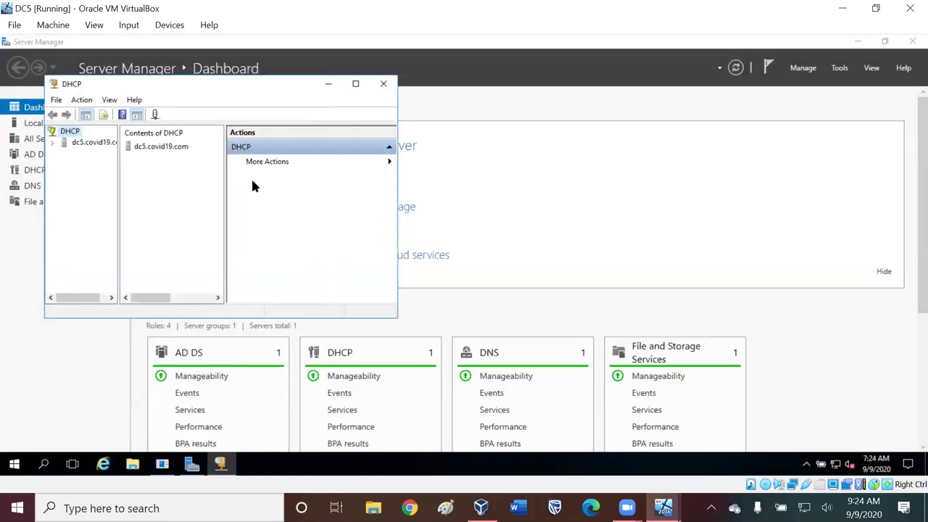
pyautogui.click(355, 83)
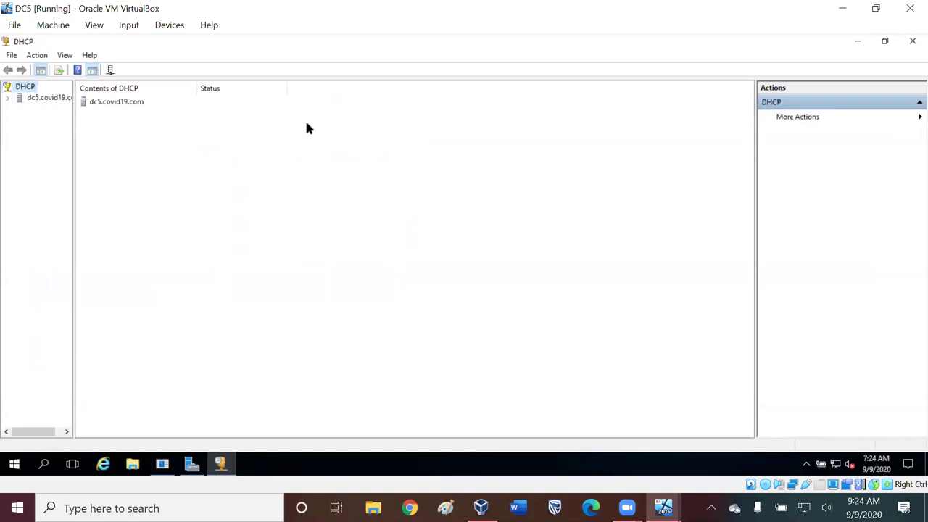
# - Look at the context menus of the DHCP root and dc5.covid19.com without choosing anything
pyautogui.rightClick(30, 87)
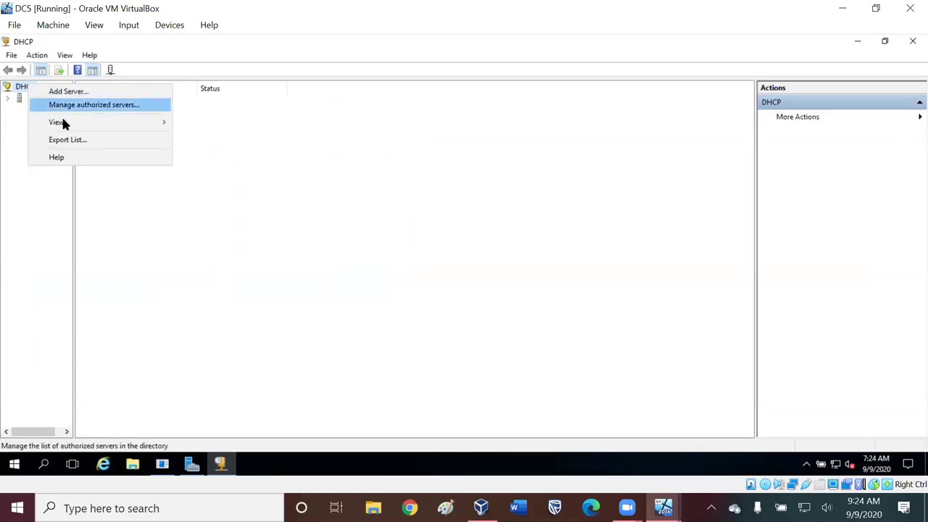
pyautogui.click(271, 186)
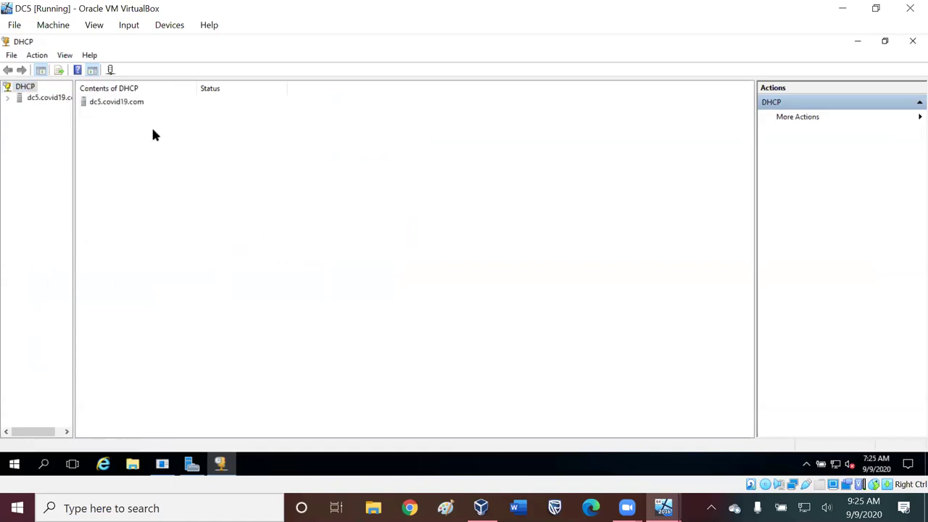
pyautogui.rightClick(111, 104)
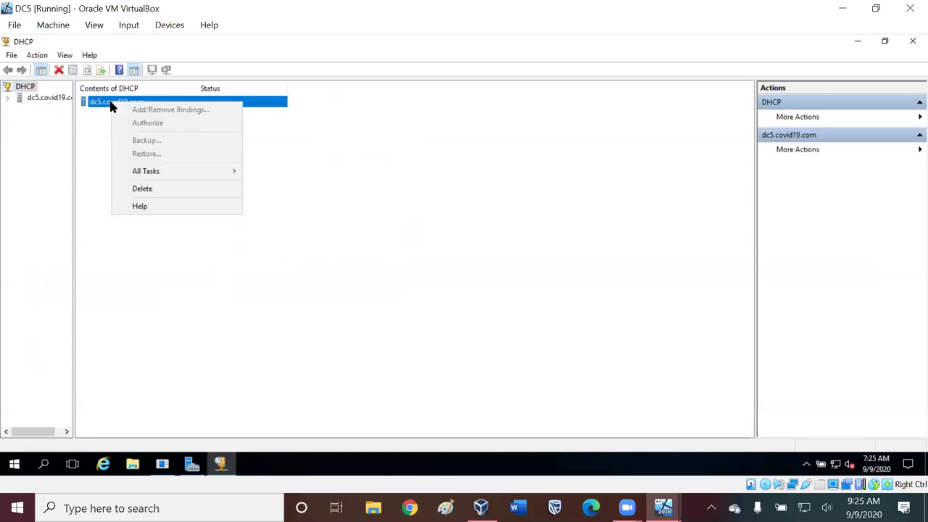
pyautogui.click(58, 164)
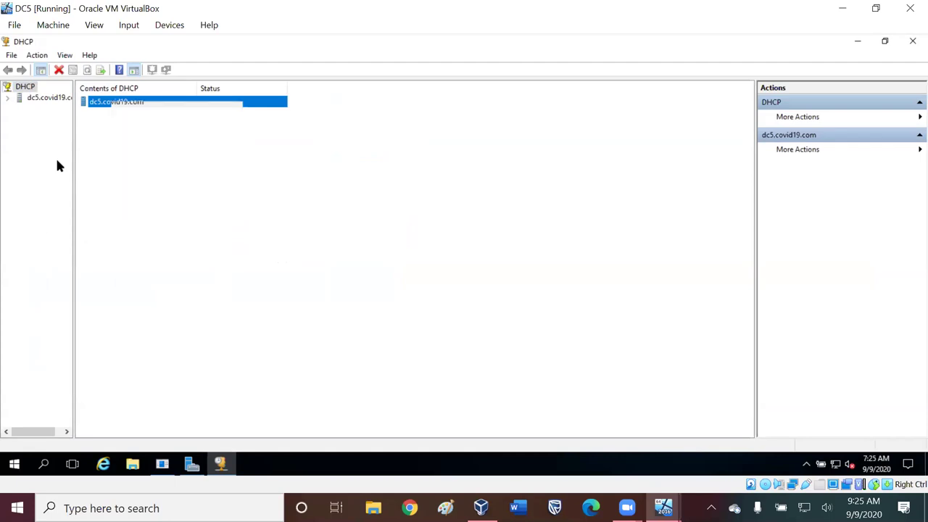
# - Reposition and re-maximize the DHCP window, widen the tree pane, and expand dc5.covid19.com
pyautogui.click(886, 42)
pyautogui.moveTo(223, 96); pyautogui.dragTo(567, 119)
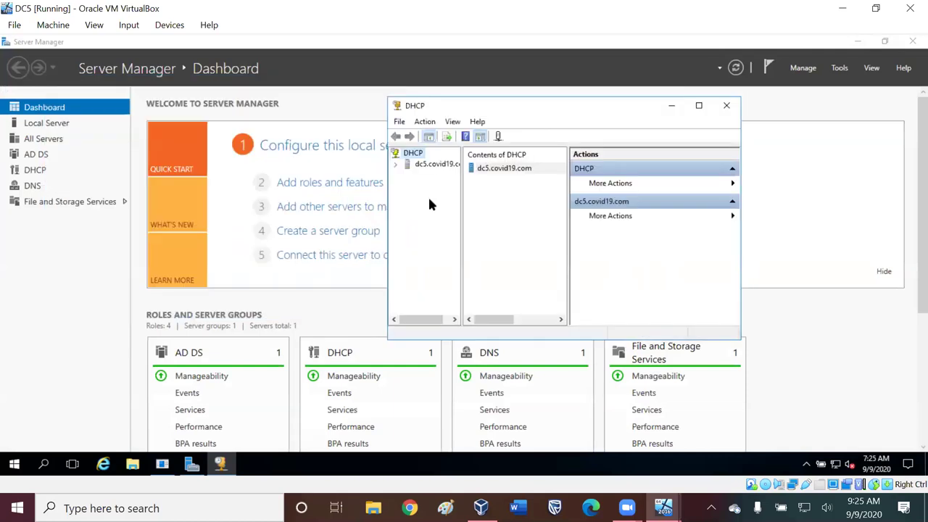
pyautogui.click(699, 105)
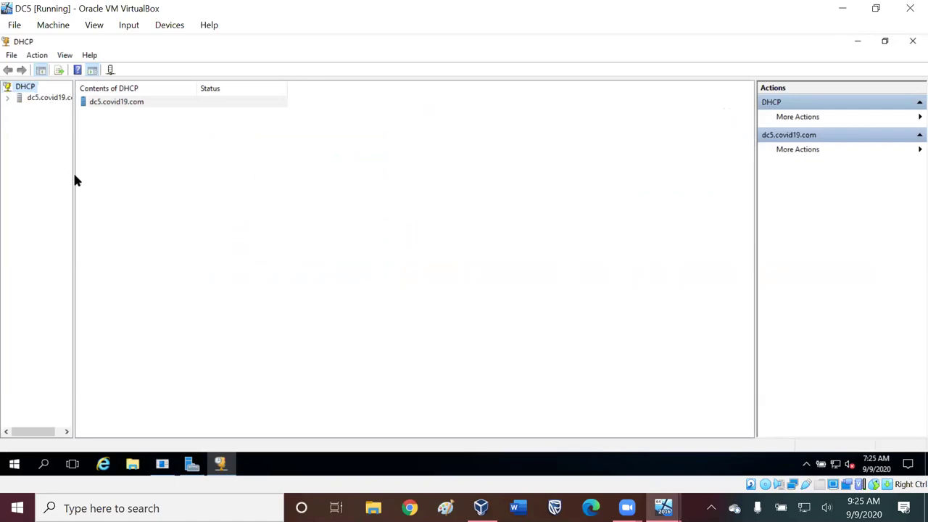
pyautogui.moveTo(75, 175); pyautogui.dragTo(119, 176)
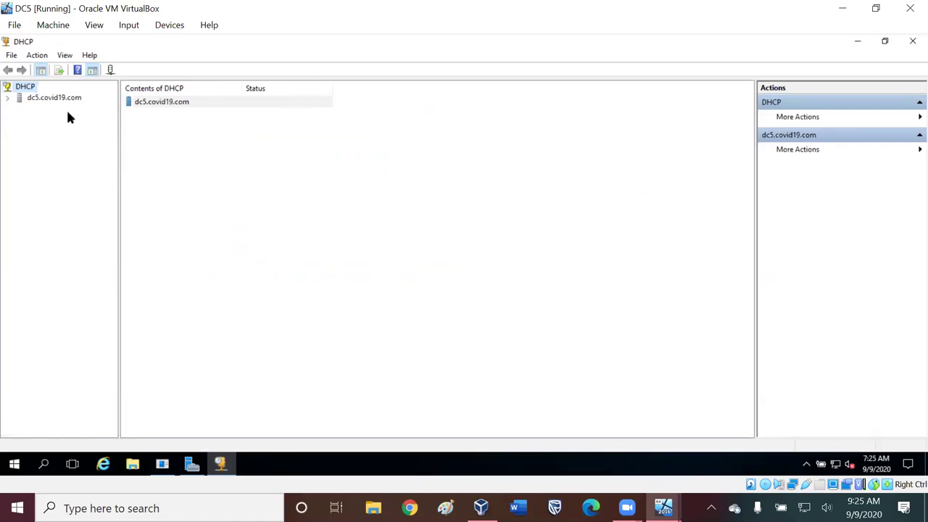
pyautogui.click(10, 98)
# - Expand the IPv4 and IPv6 nodes, then select IPv4 to show its Configure the DHCP Server page
pyautogui.click(20, 109)
pyautogui.click(21, 152)
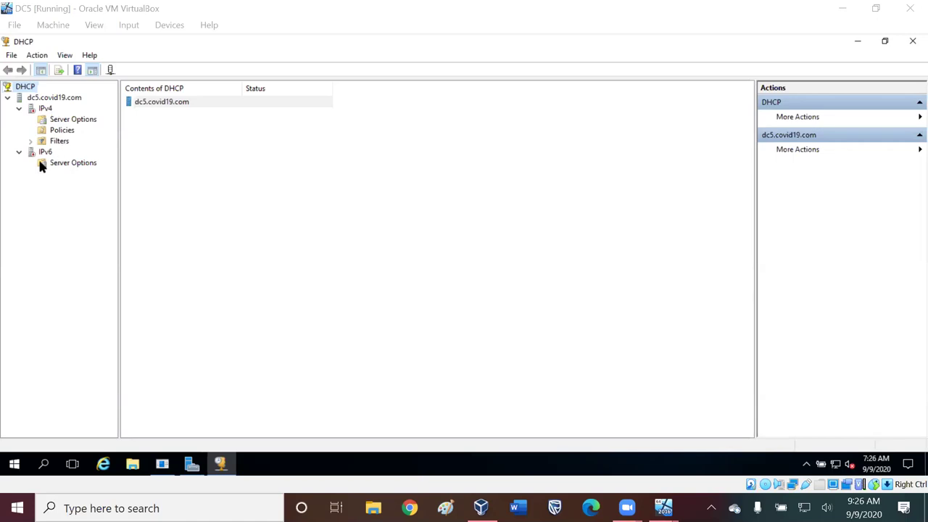
pyautogui.click(46, 110)
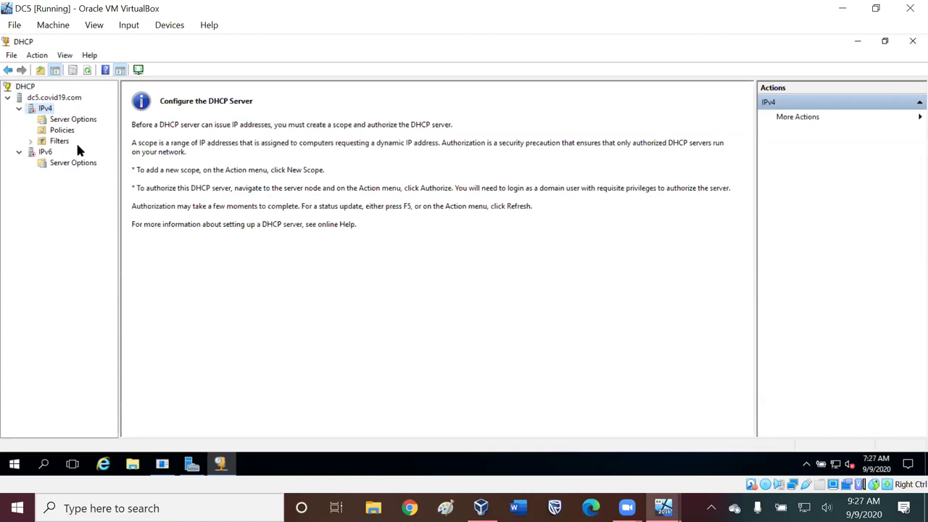
# - Browse the IPv6 and IPv4 nodes, collapse IPv6, and inspect the Server Options and Policies menus
pyautogui.click(45, 155)
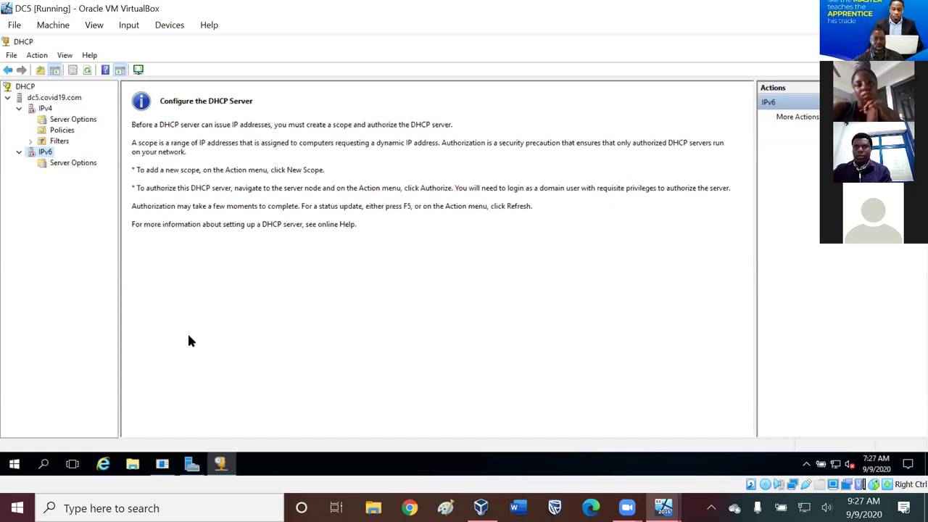
pyautogui.click(46, 109)
pyautogui.click(20, 152)
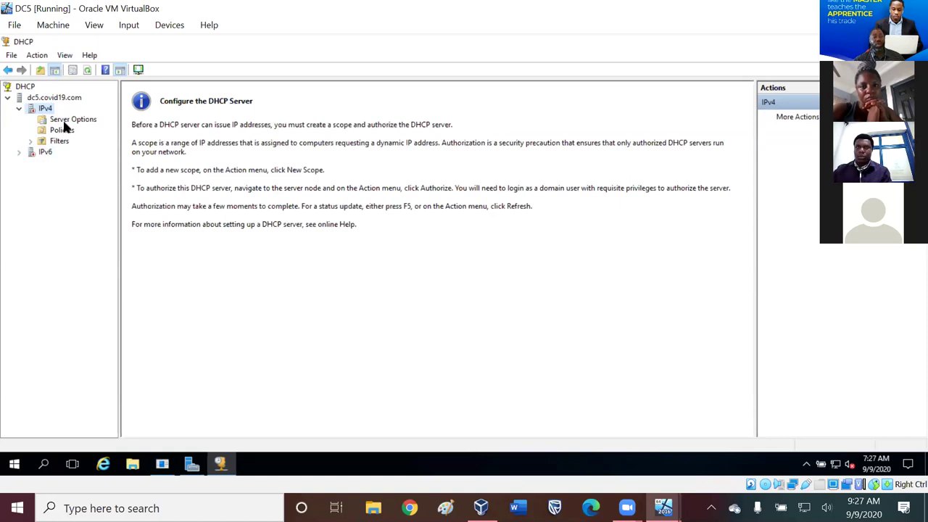
pyautogui.click(62, 121)
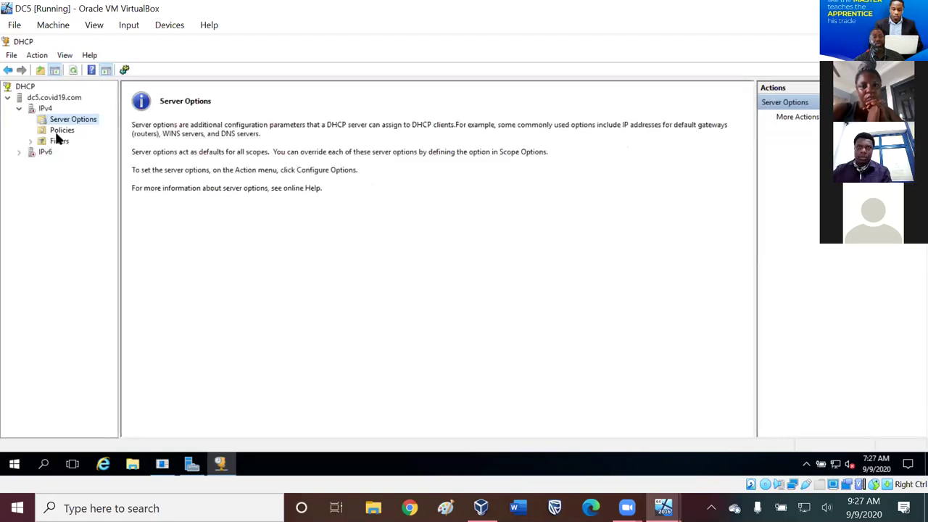
pyautogui.click(58, 133)
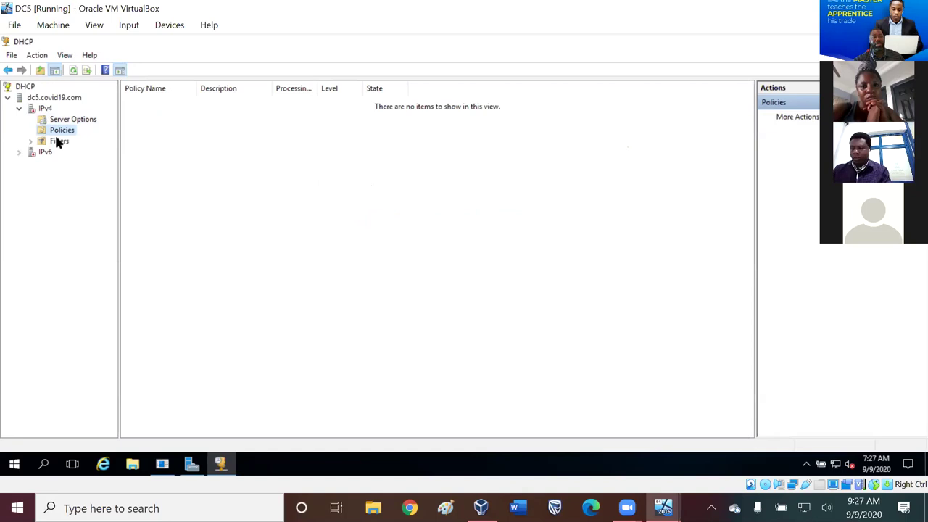
pyautogui.rightClick(60, 120)
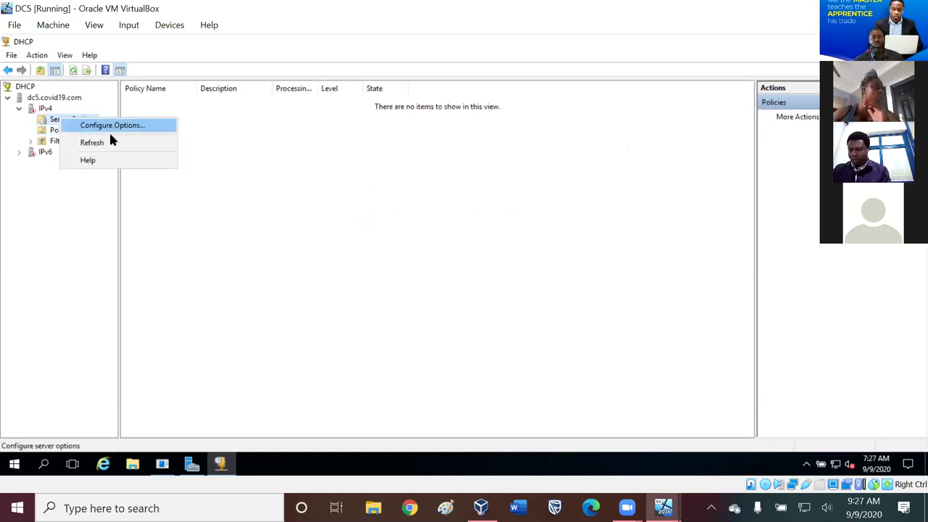
pyautogui.click(59, 133)
pyautogui.rightClick(60, 132)
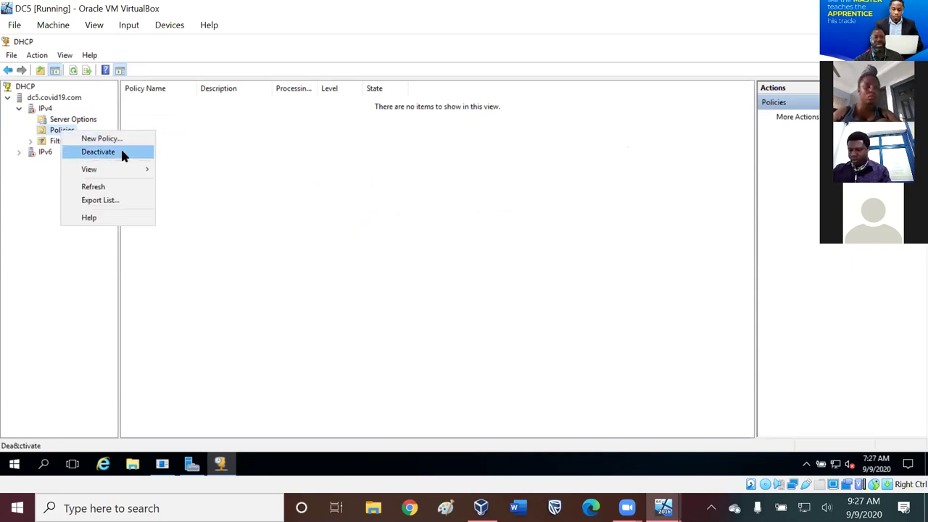
pyautogui.click(60, 266)
# - Open Configure Options for IPv4 Server Options and close it without changes
pyautogui.click(71, 121)
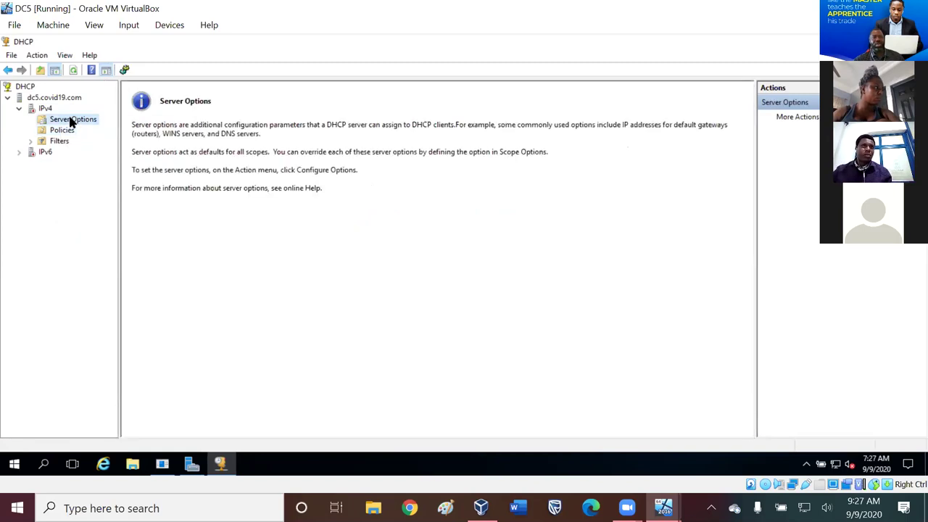
pyautogui.rightClick(71, 121)
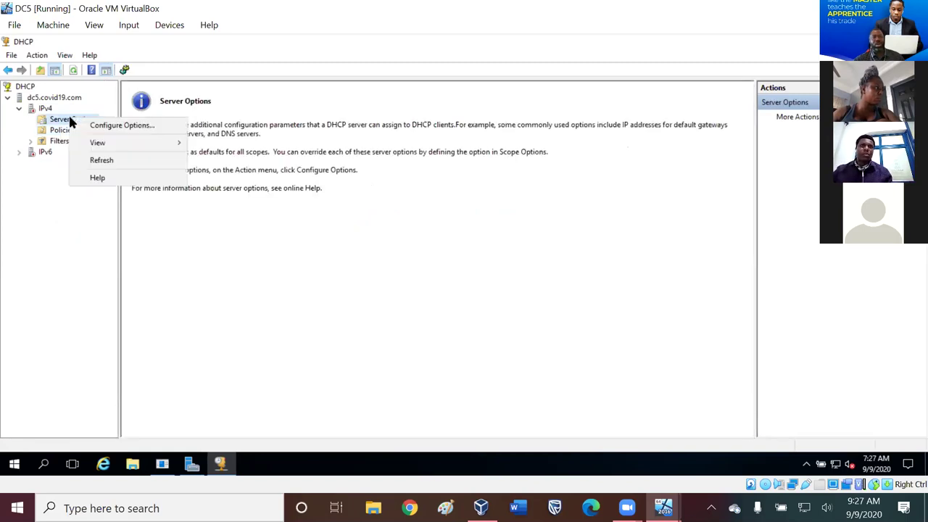
pyautogui.click(111, 127)
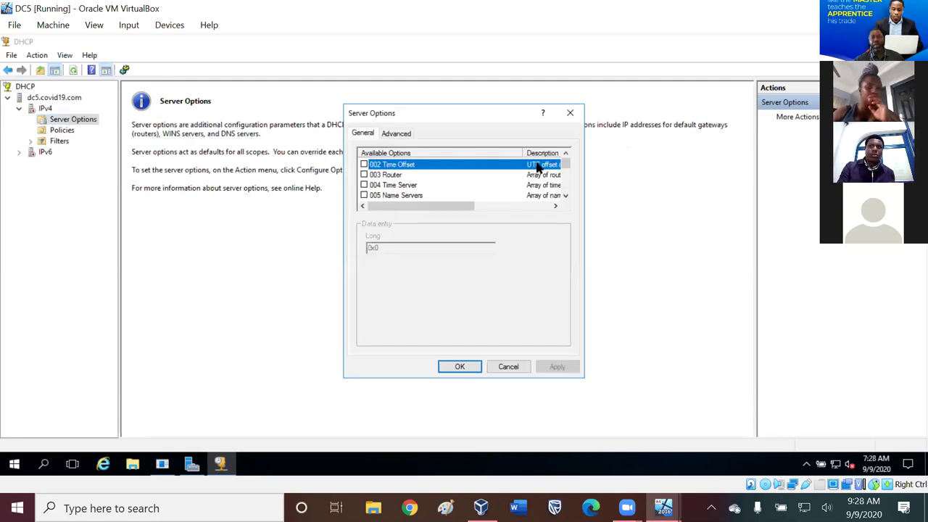
pyautogui.click(571, 114)
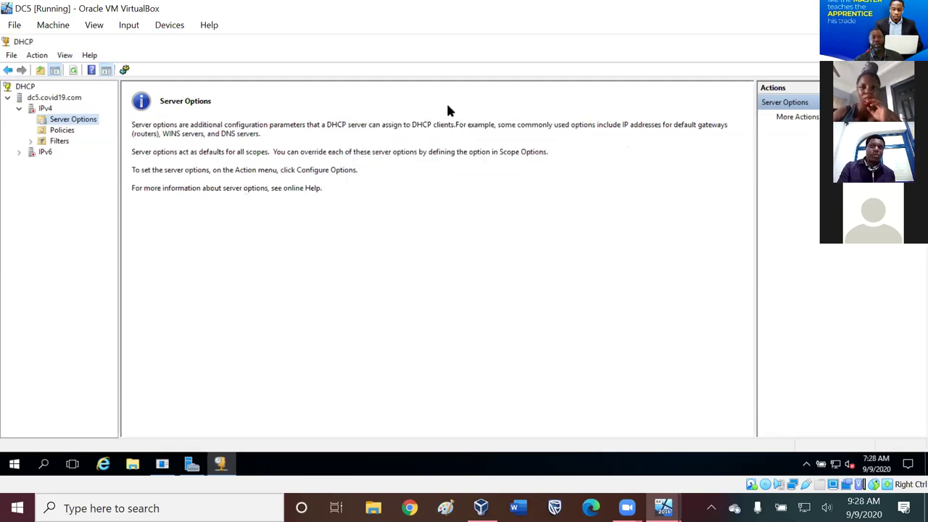
# - Bring up the IPv4 node's context menu with its New Scope action
pyautogui.rightClick(45, 108)
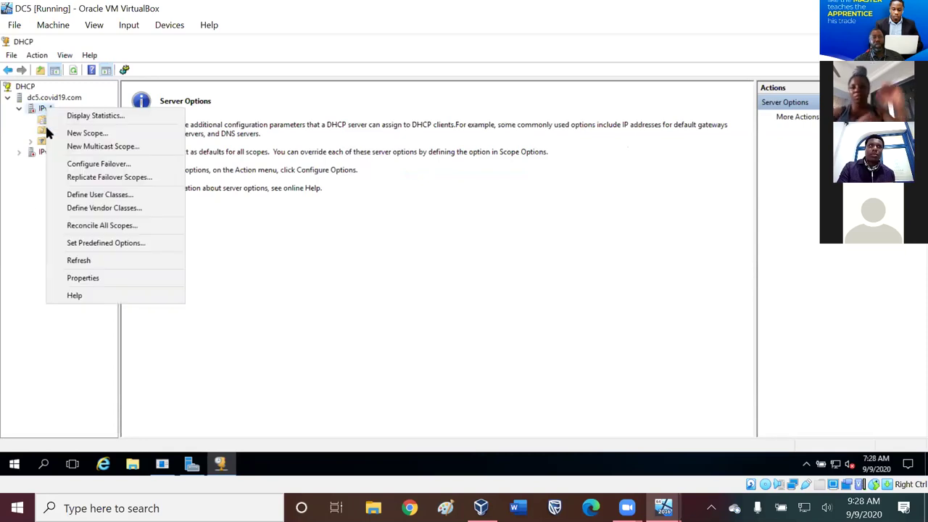
pyautogui.click(22, 248)
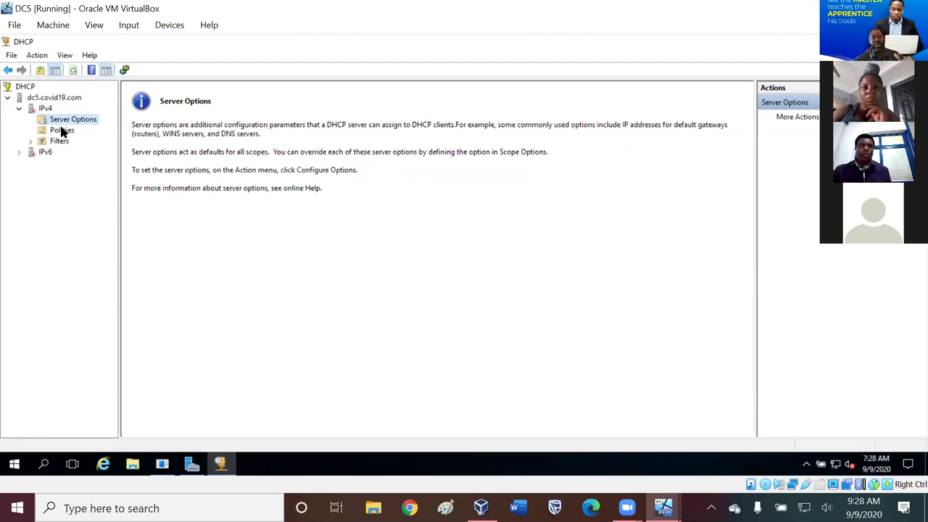
pyautogui.rightClick(45, 107)
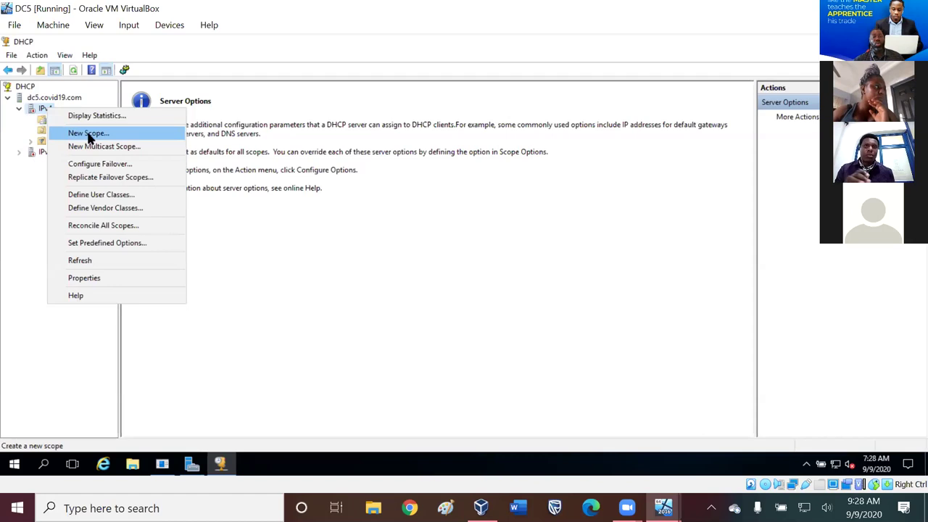
# - Start the New Scope Wizard under IPv4 and name the scope 'dhcp1'
pyautogui.click(88, 135)
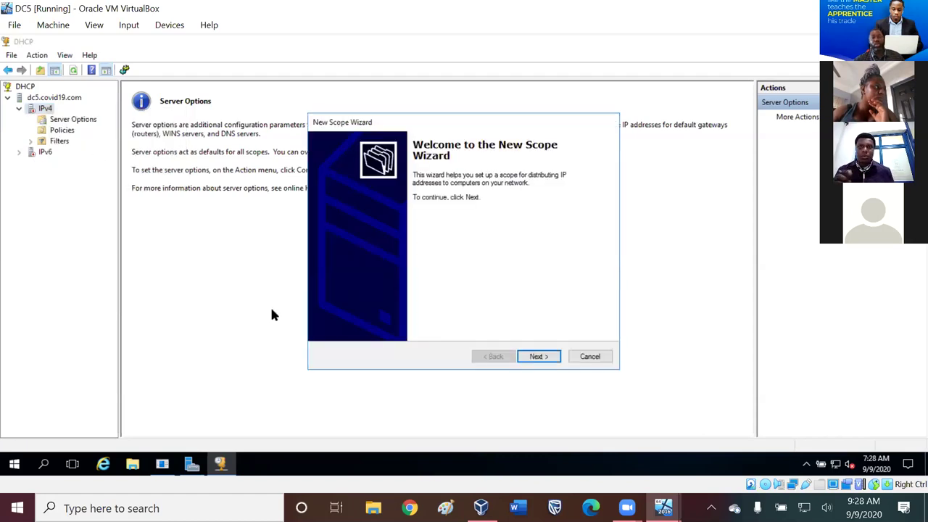
pyautogui.click(543, 359)
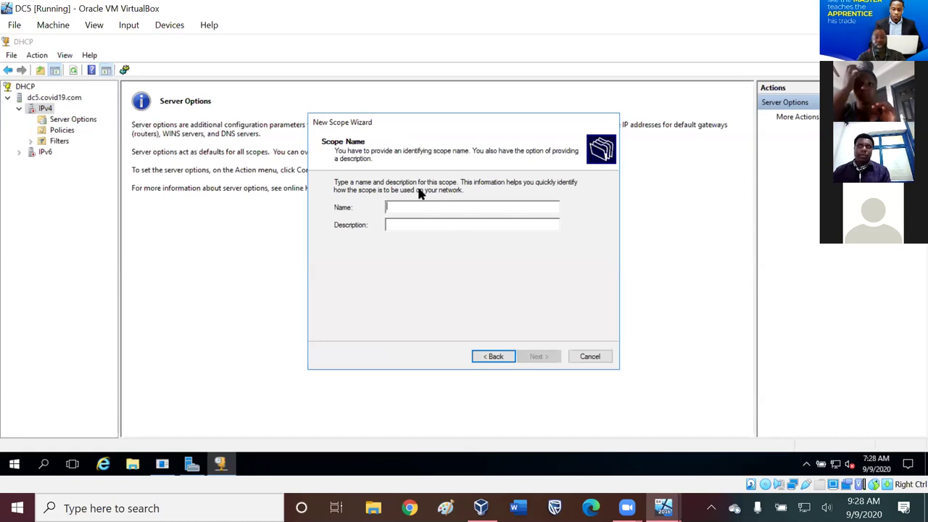
pyautogui.write('dhcp')
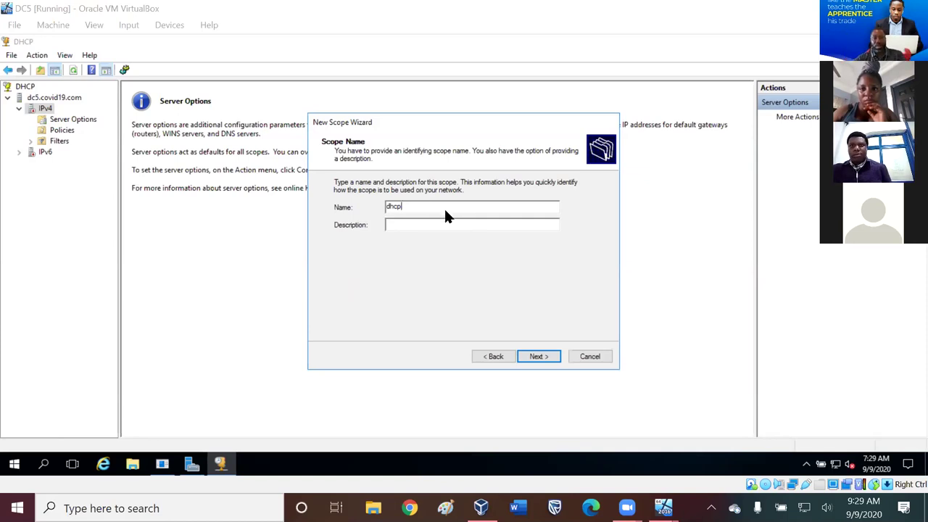
pyautogui.write('1')
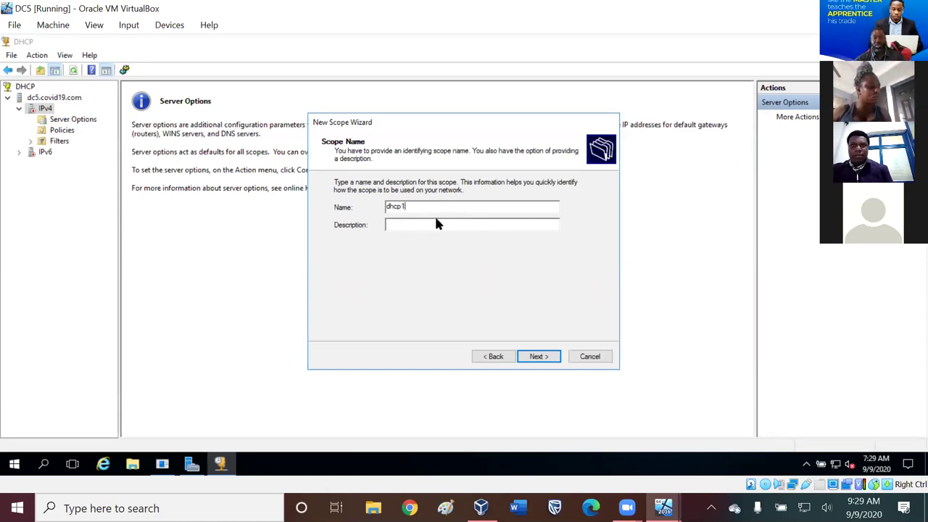
pyautogui.click(440, 221)
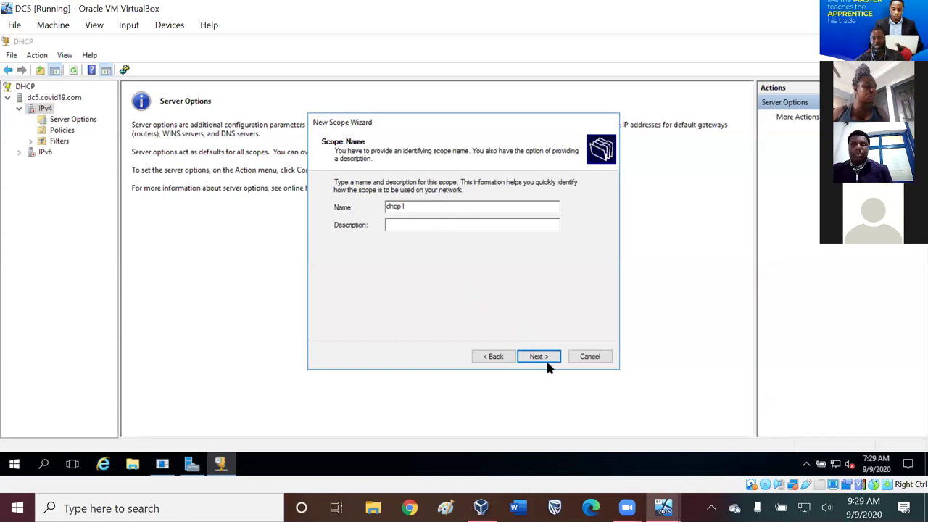
# - Advance to the IP Address Range page and enter 192.254.100 as the start address octets
pyautogui.click(544, 354)
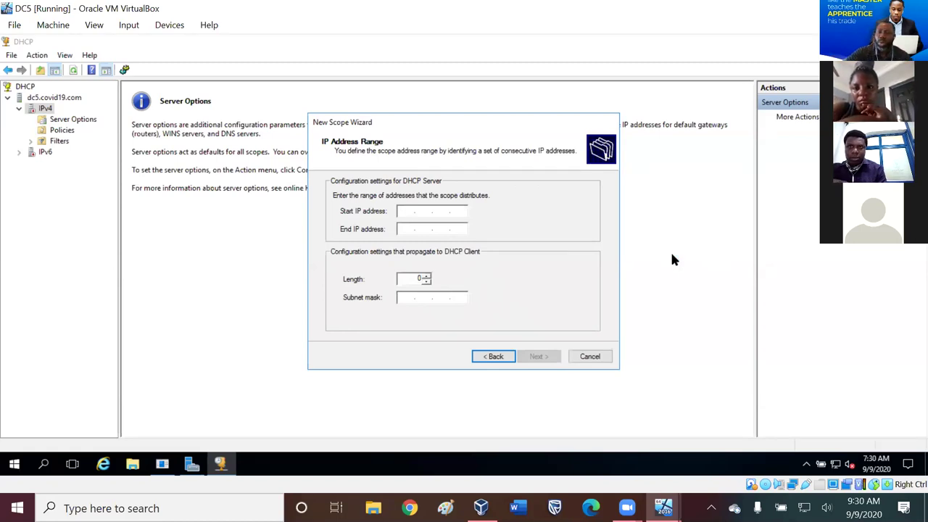
pyautogui.write('92 . . .')
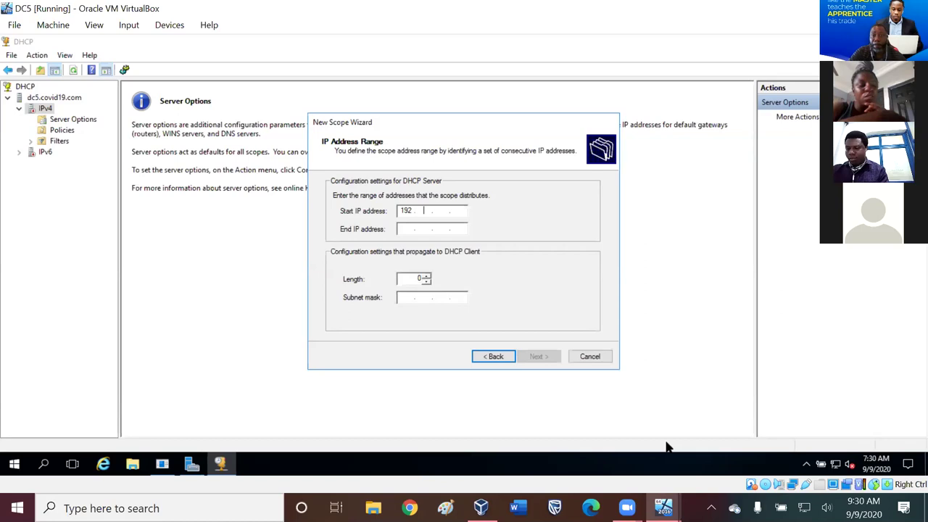
pyautogui.press('BackSpace')
pyautogui.press('BackSpace')
pyautogui.press('BackSpace')
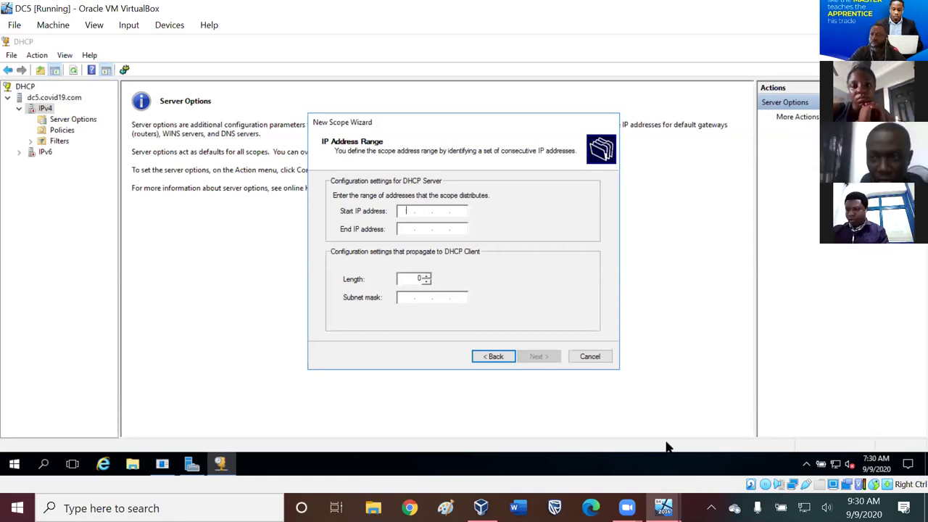
pyautogui.write('19')
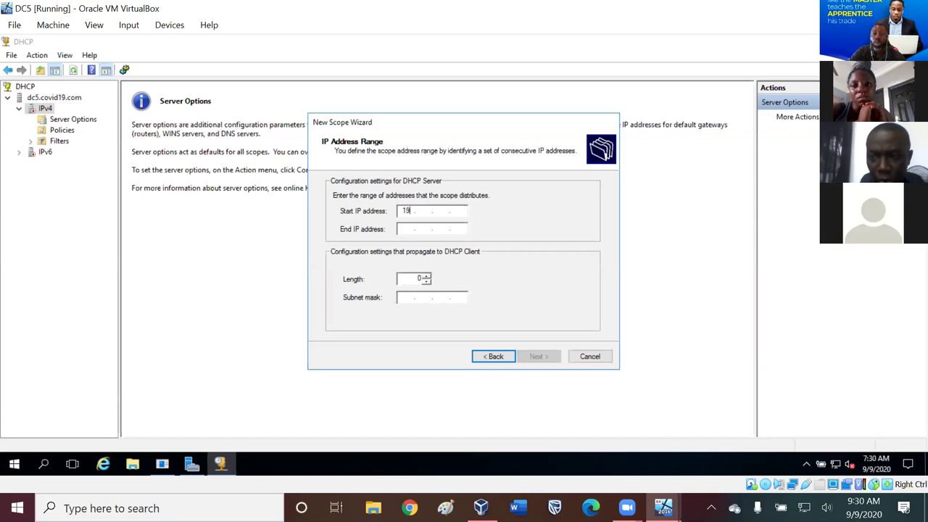
pyautogui.write('2')
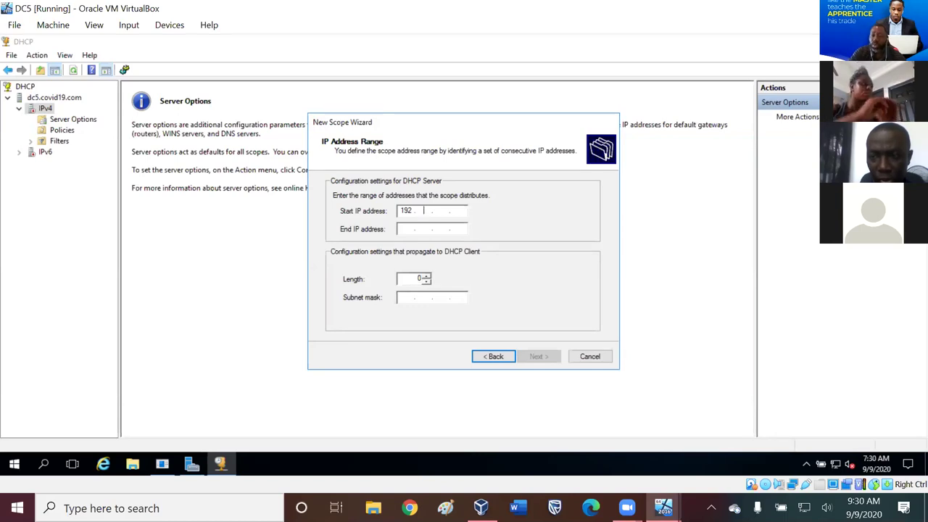
pyautogui.write('254.')
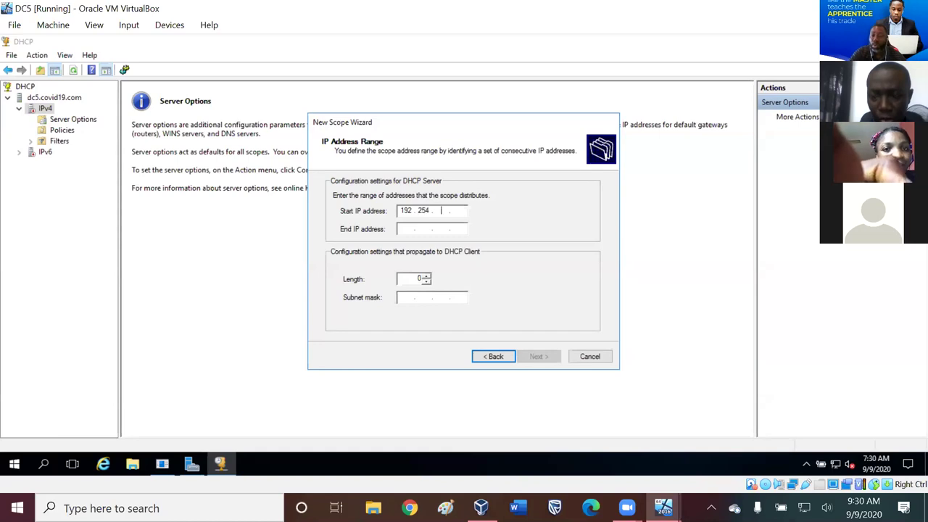
pyautogui.write('100')
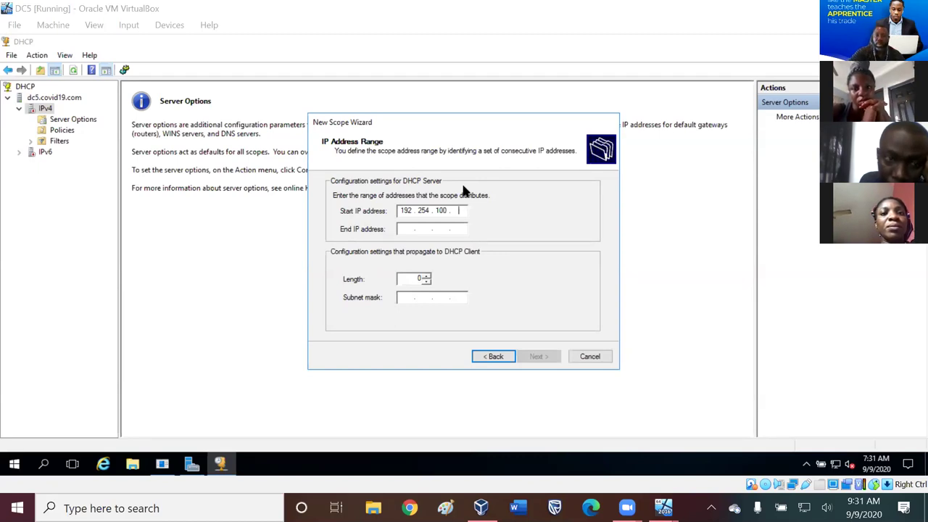
# - Complete the start address as 192.254.100.1 and enter end address 192.254.100.254
pyautogui.click(429, 213)
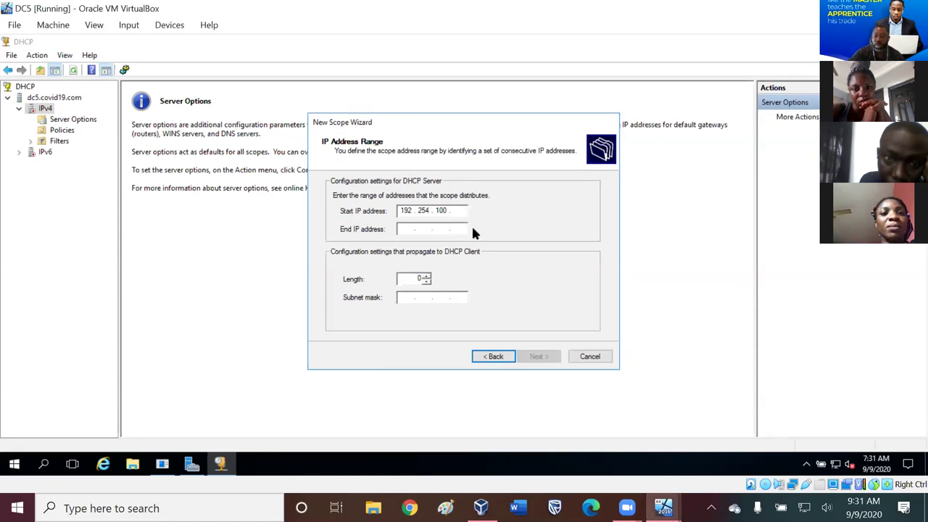
pyautogui.write('1')
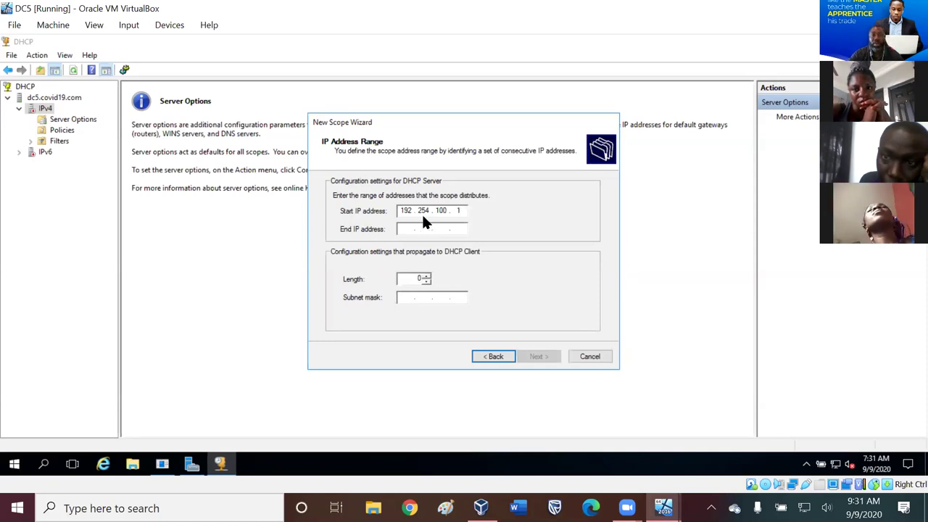
pyautogui.click(408, 228)
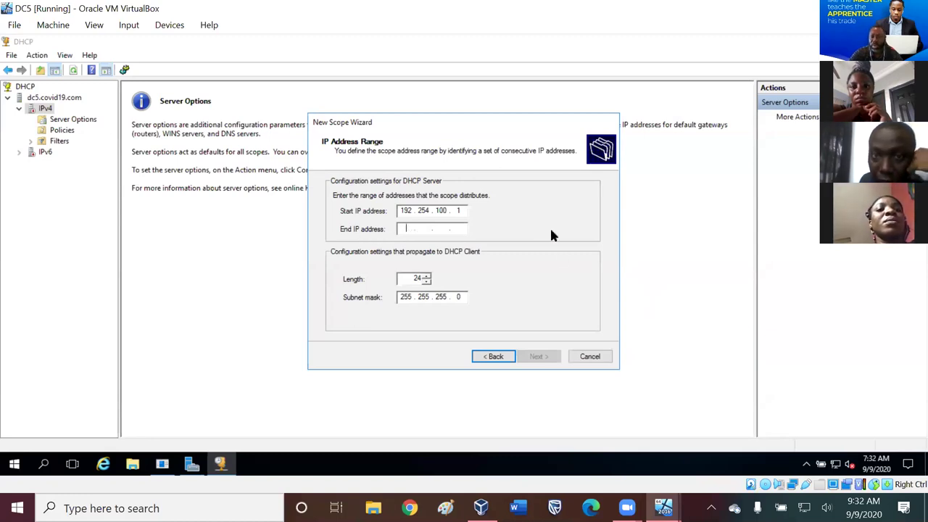
pyautogui.write('1')
pyautogui.write('92 . ')
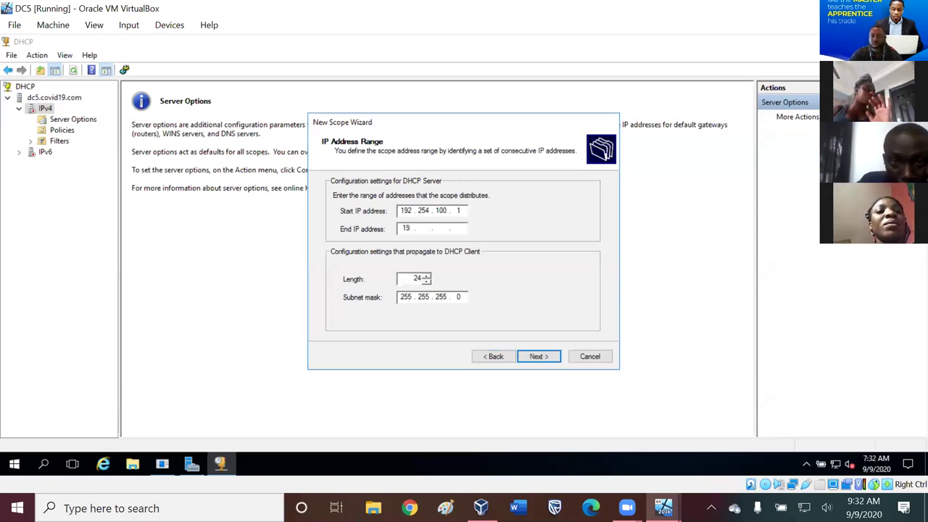
pyautogui.write('254 . ')
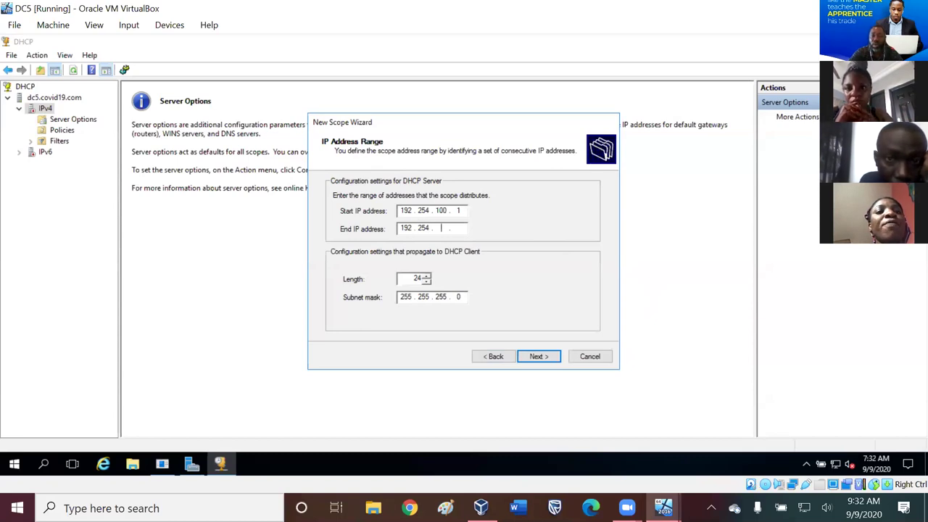
pyautogui.write('100')
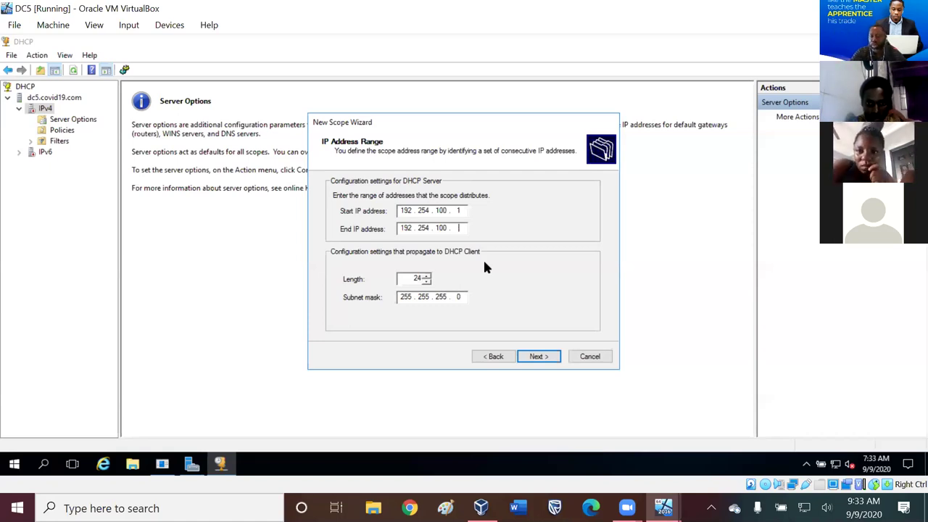
pyautogui.write('54')
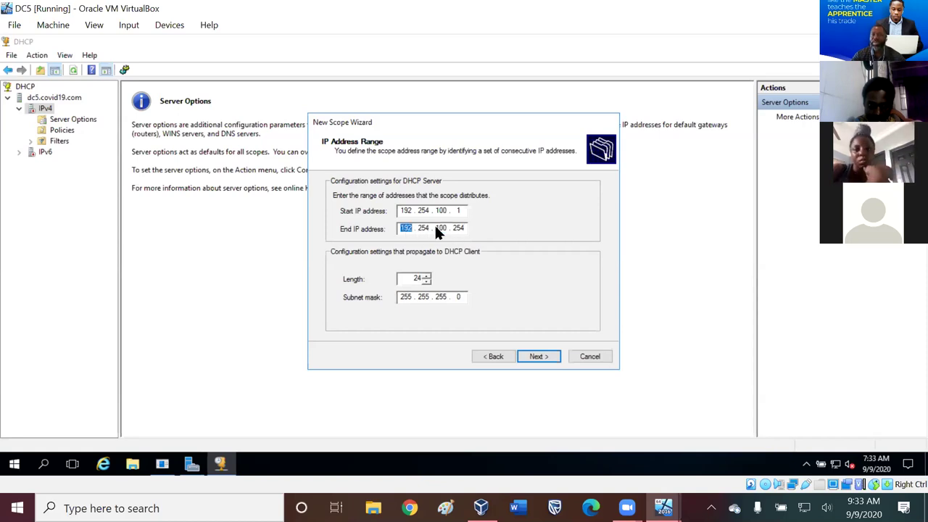
pyautogui.click(447, 226)
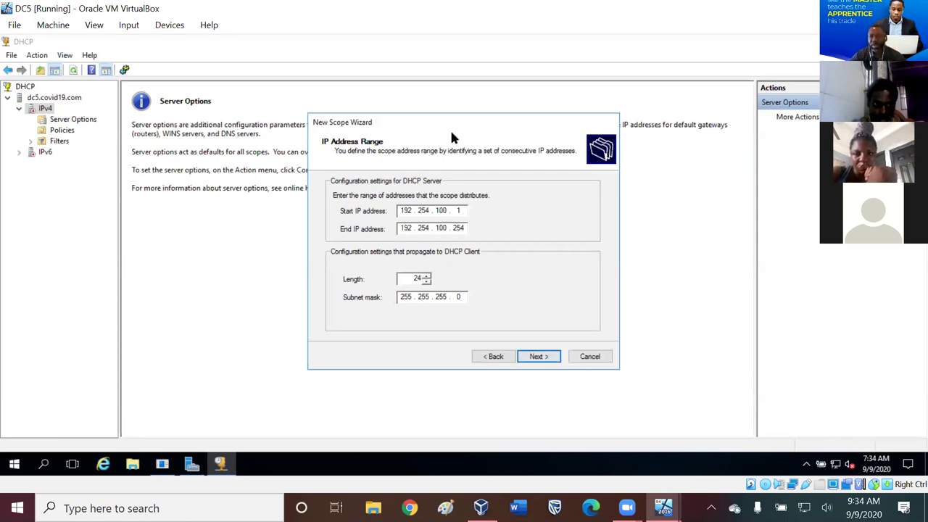
# - Accept the 192.254.100.1–192.254.100.254 range and go to Add Exclusions and Delay
pyautogui.click(534, 359)
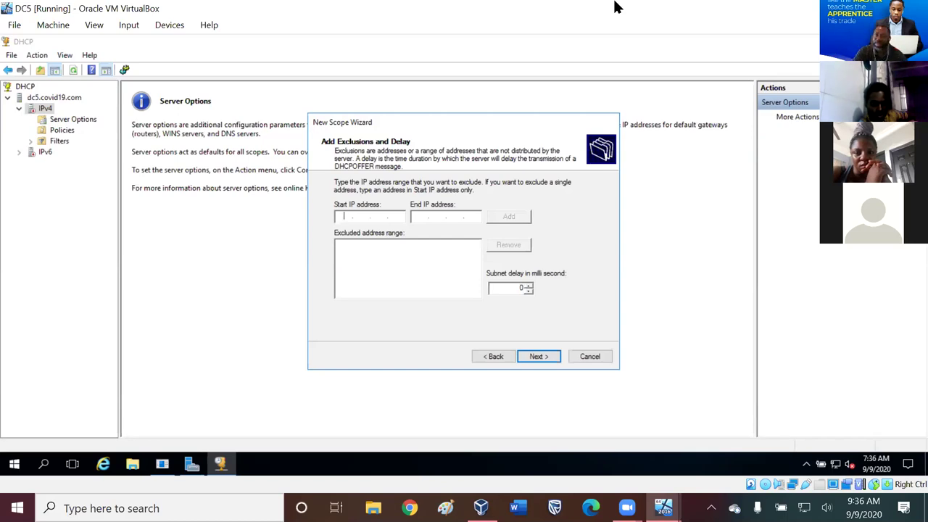
# - Enter exclusion start 192.254.100.10 and end address 192.254.100.20
pyautogui.write('192 . . .')
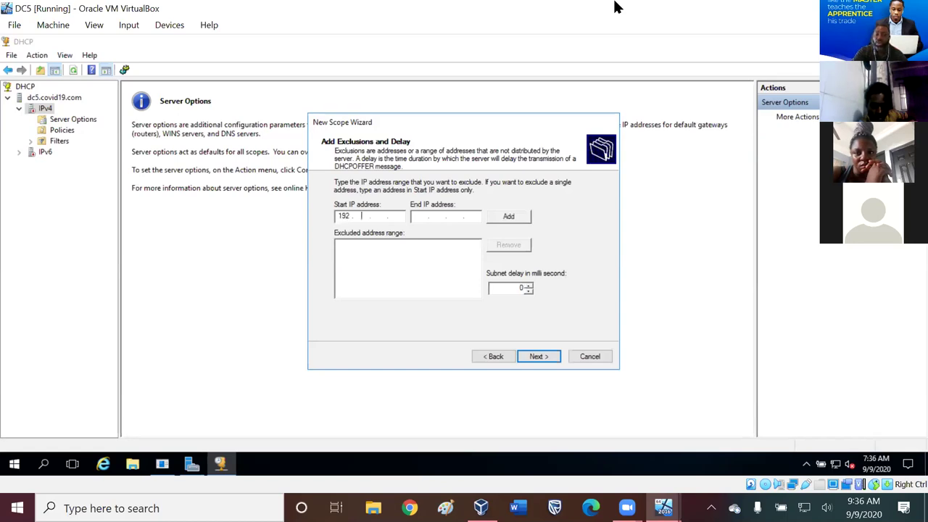
pyautogui.write('254 ')
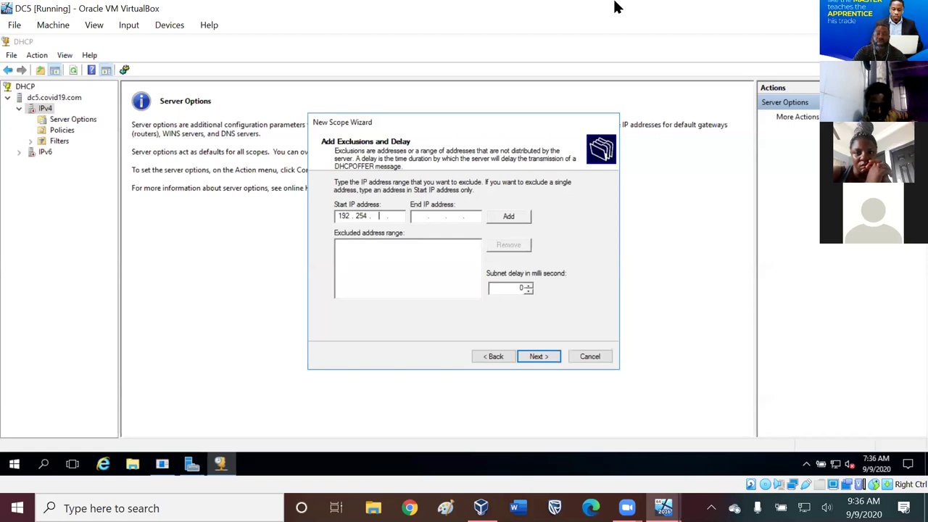
pyautogui.write('100 ')
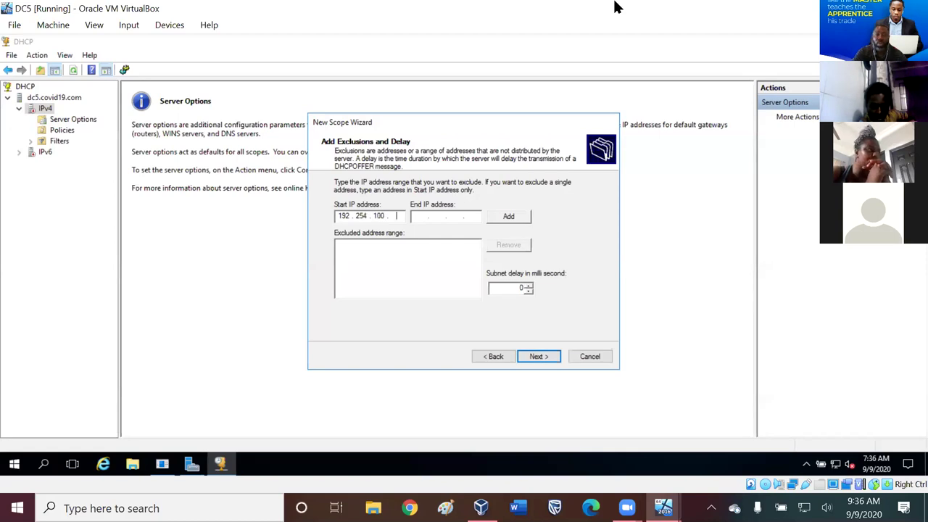
pyautogui.write('10')
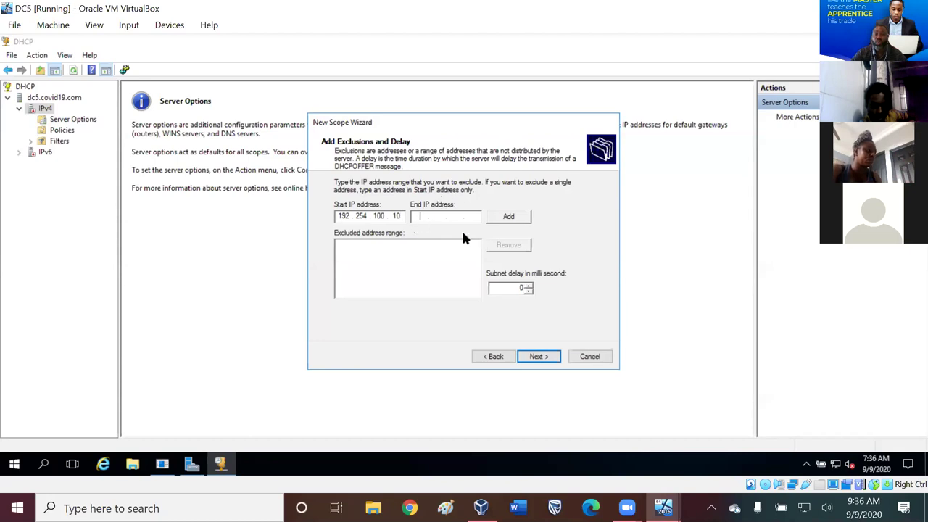
pyautogui.write('16')
pyautogui.press('BackSpace')
pyautogui.write('92 . 254 . ')
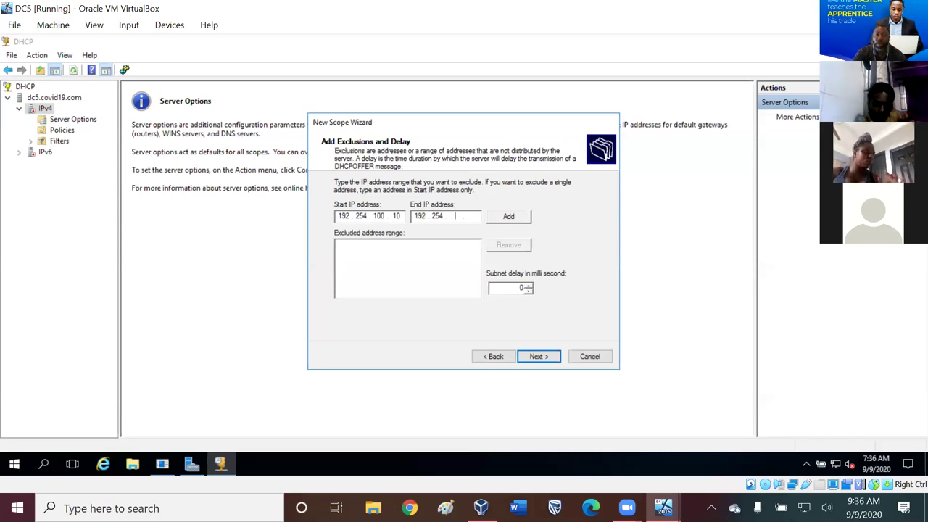
pyautogui.write('100 . ')
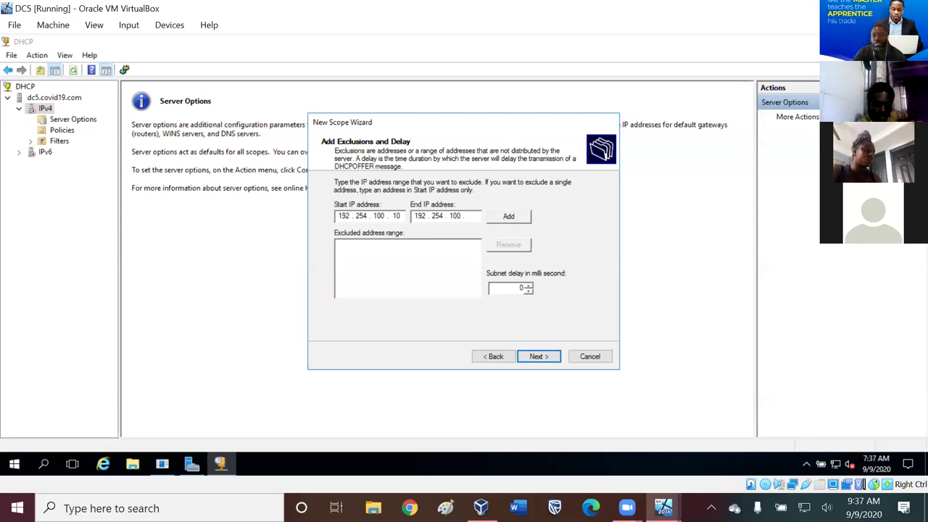
pyautogui.write('20')
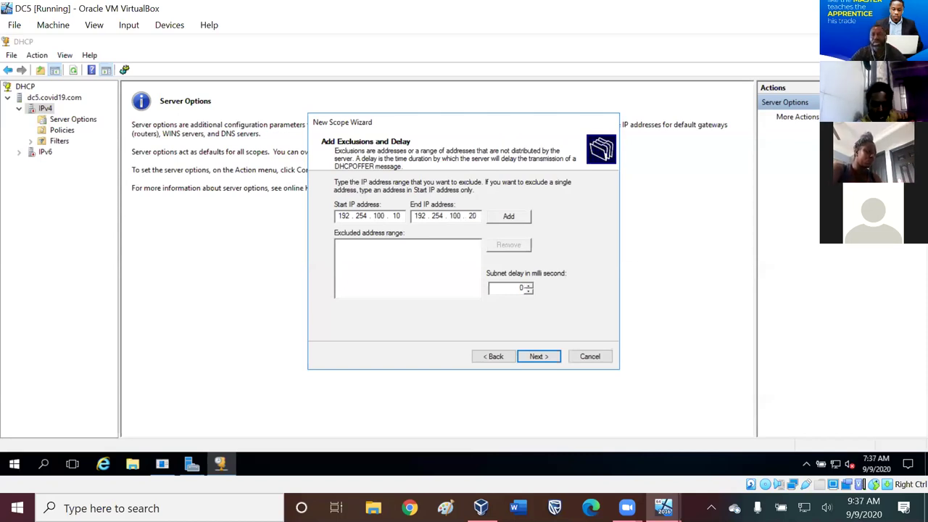
# - Exclude addresses 192.254.100.10 to 192.254.100.20 from the scope and go on to lease duration
pyautogui.click(515, 215)
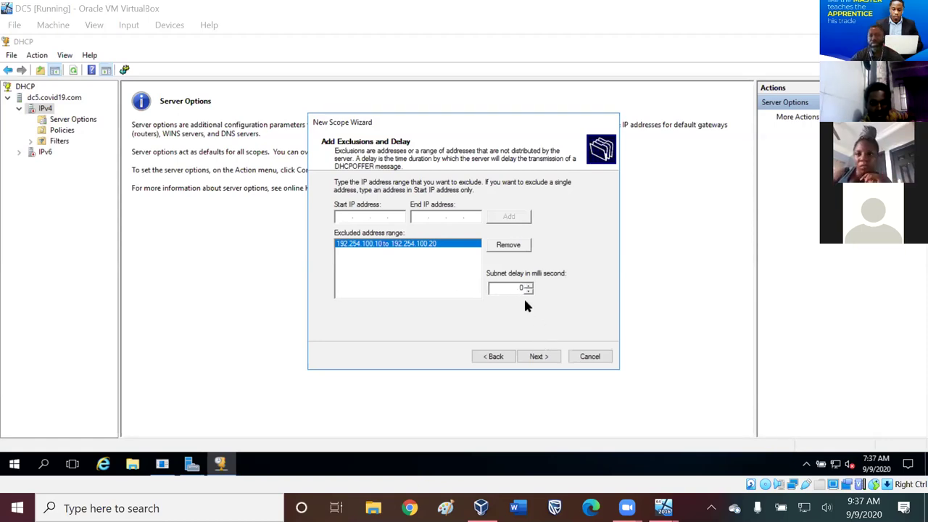
pyautogui.click(544, 356)
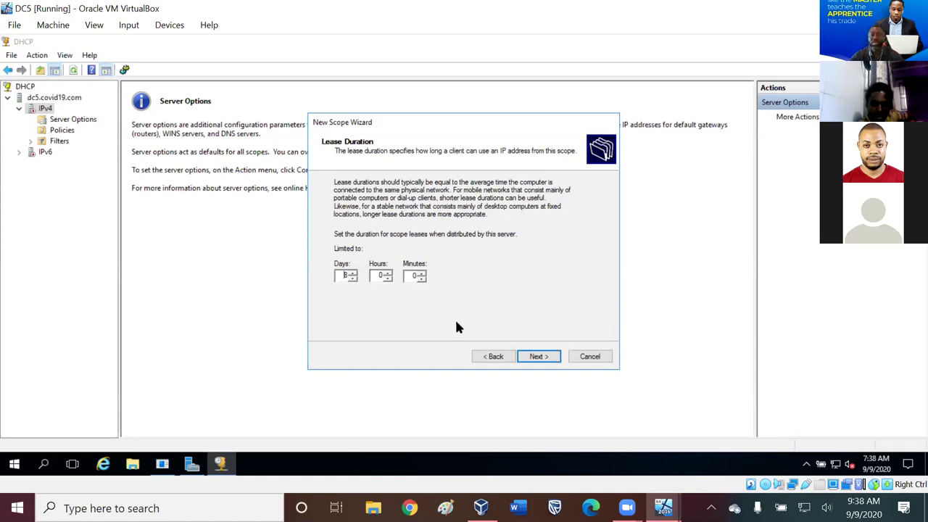
# - Accept the default lease duration of 8 days, 0 hours, 0 minutes
pyautogui.click(537, 358)
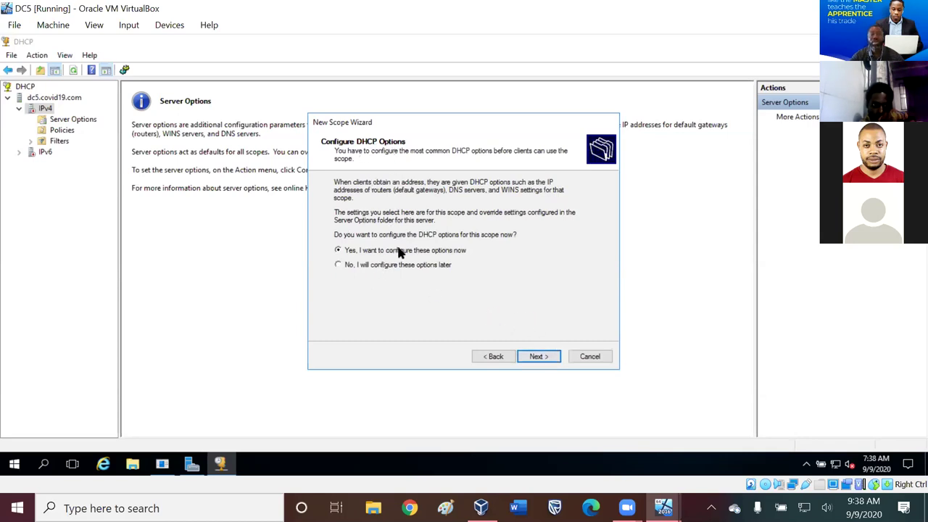
# - Keep 'Yes, I want to configure these options now' and proceed to the router page
pyautogui.click(536, 356)
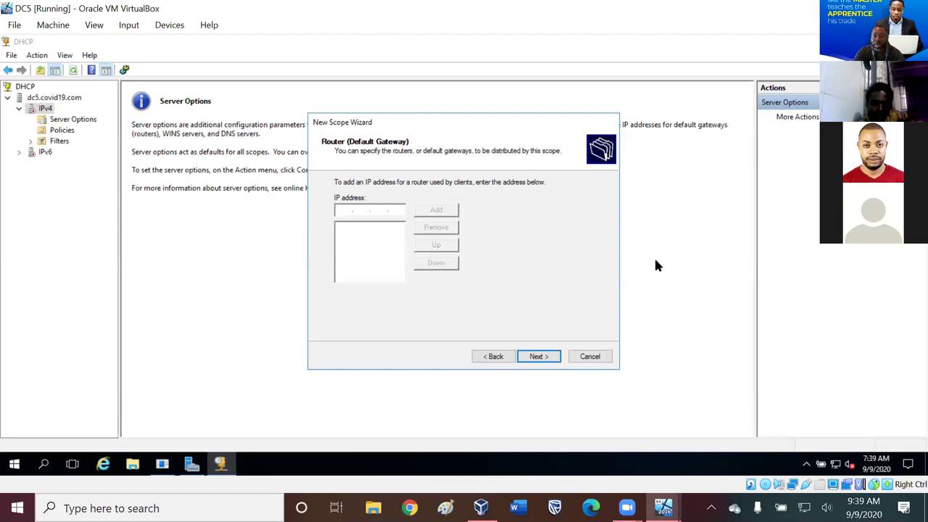
# - Add 192.254.100.10 to the scope's router (default gateway) list
pyautogui.write('1')
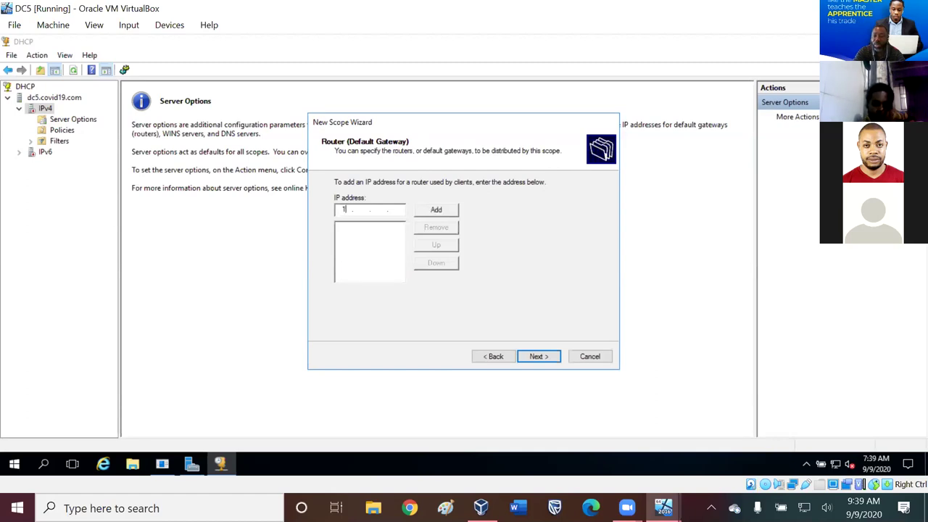
pyautogui.write('92 . ')
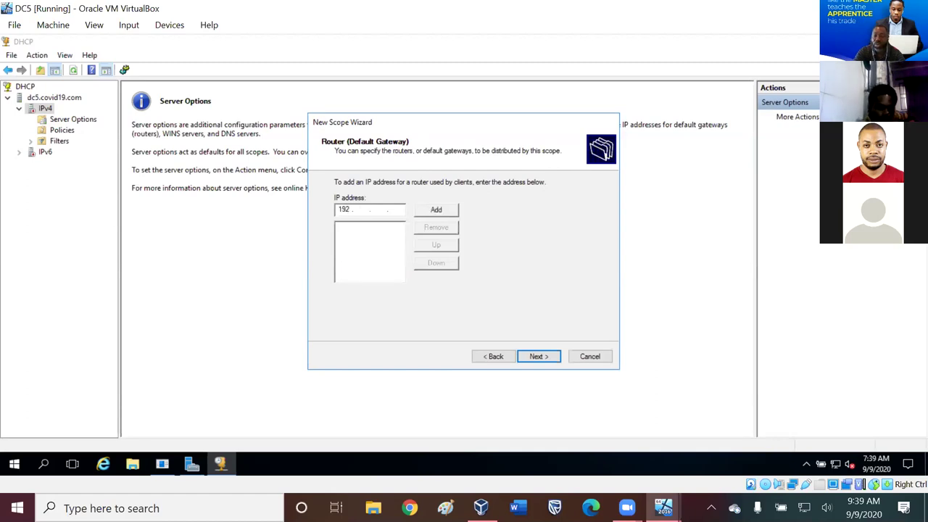
pyautogui.write('254 . 100 . ')
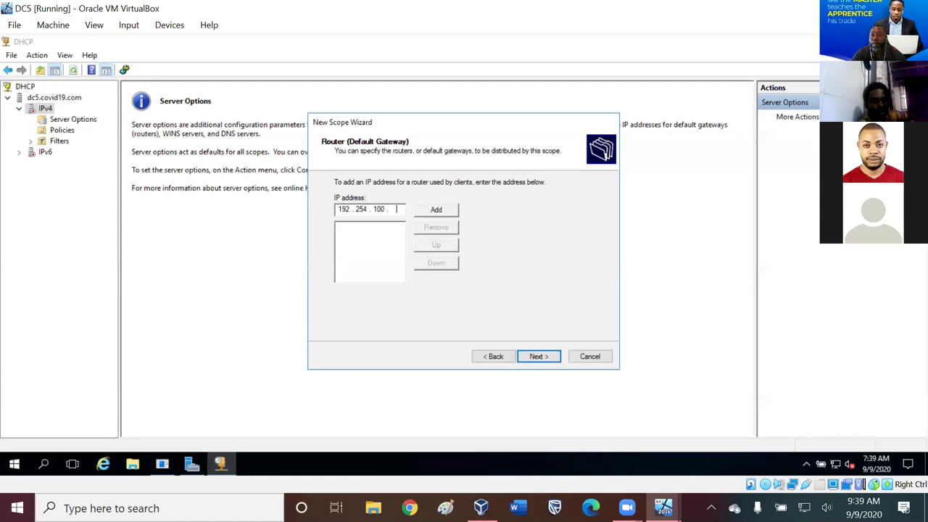
pyautogui.write('1')
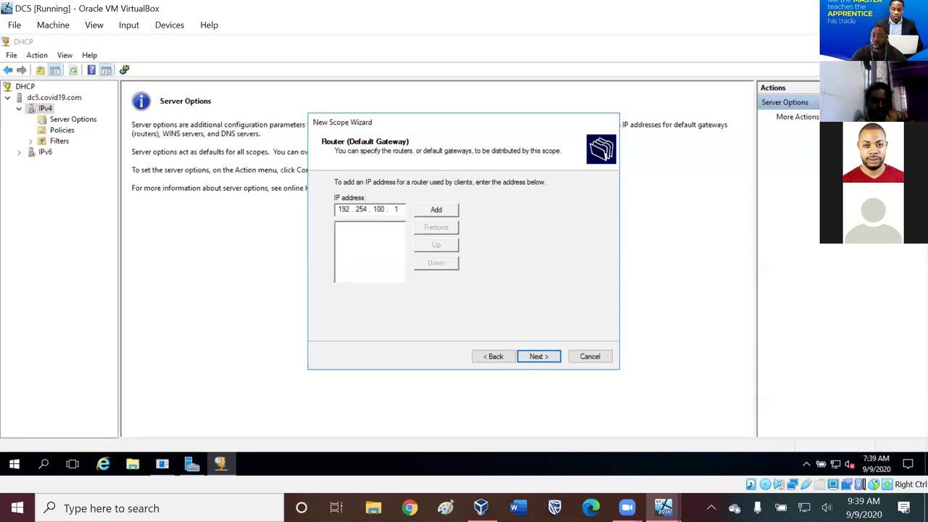
pyautogui.write('10')
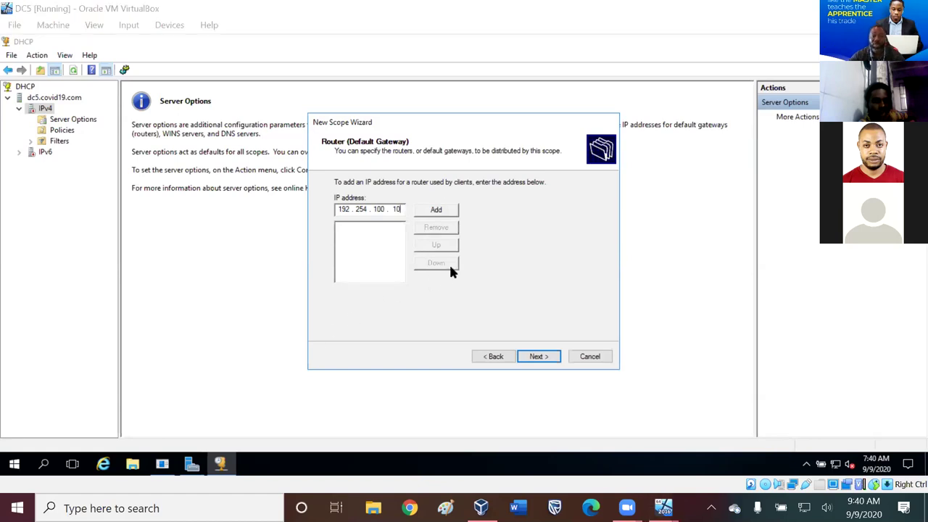
pyautogui.click(438, 209)
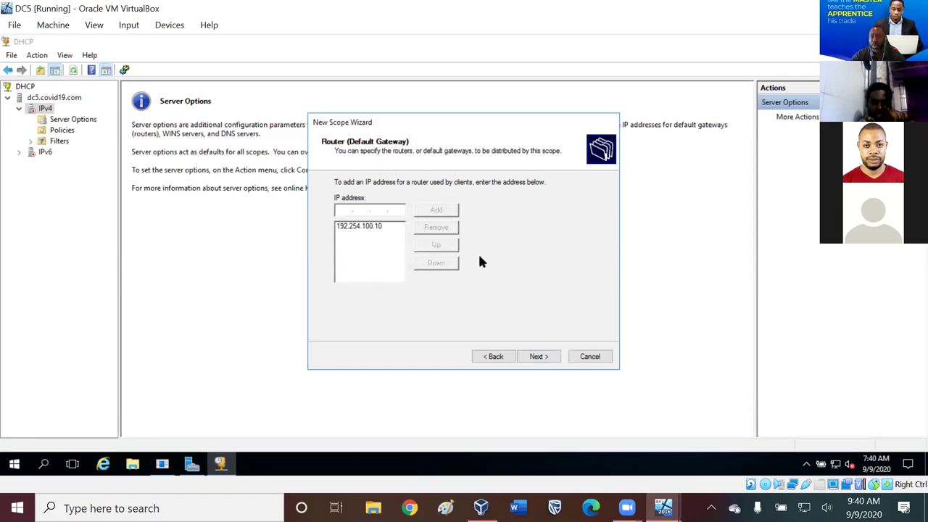
# - Review the covid19.com domain and the 192.254.100.10 DNS server entries, then return to the gateway page
pyautogui.click(539, 355)
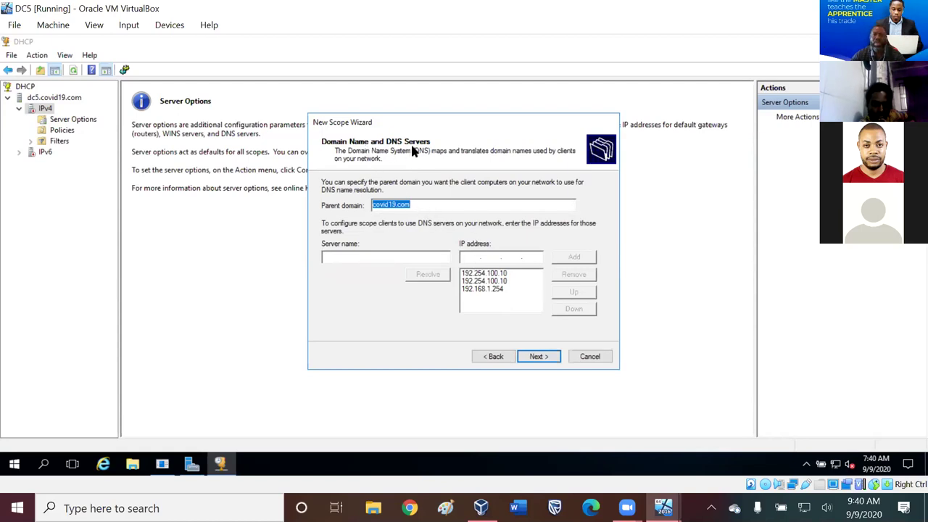
pyautogui.click(433, 207)
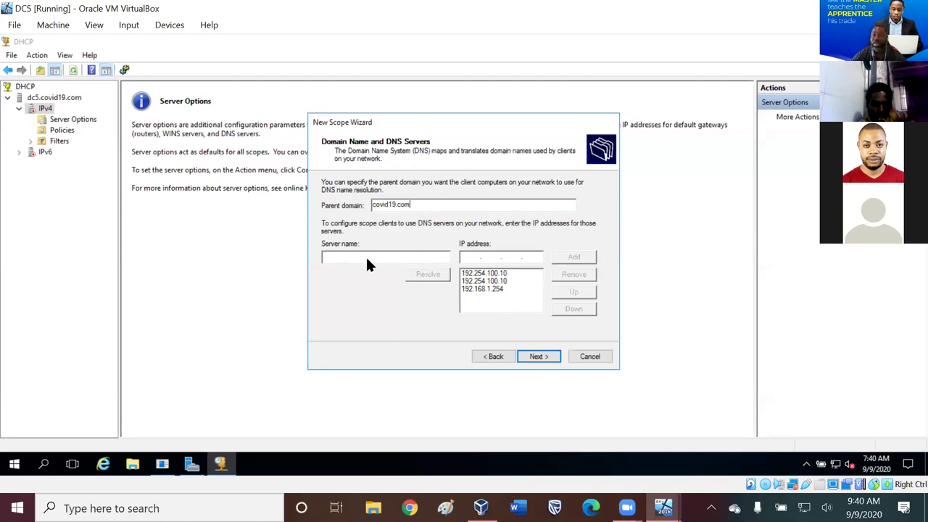
pyautogui.click(507, 294)
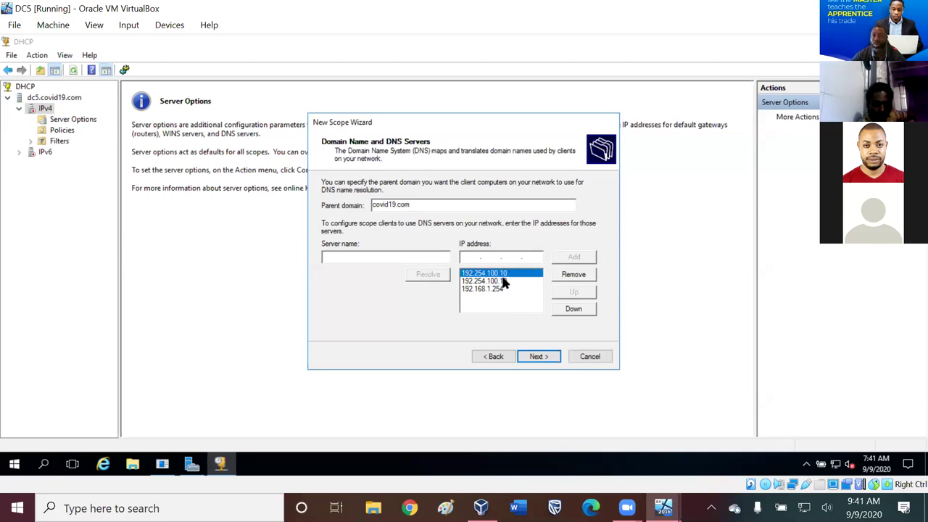
pyautogui.click(486, 281)
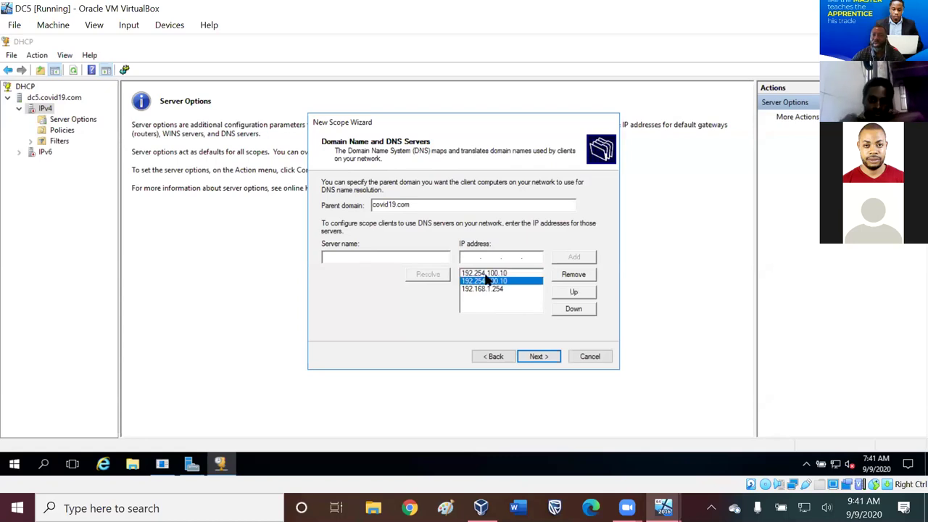
pyautogui.click(486, 273)
pyautogui.click(486, 281)
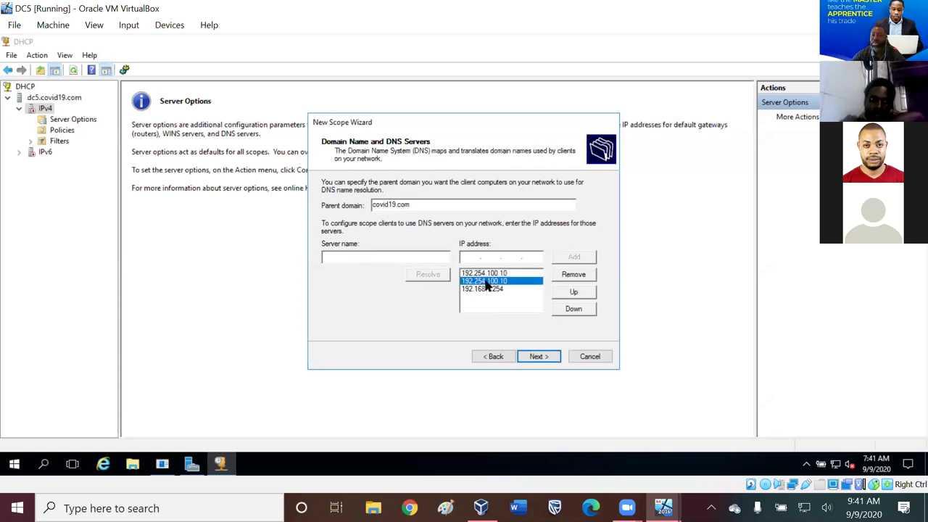
pyautogui.click(496, 357)
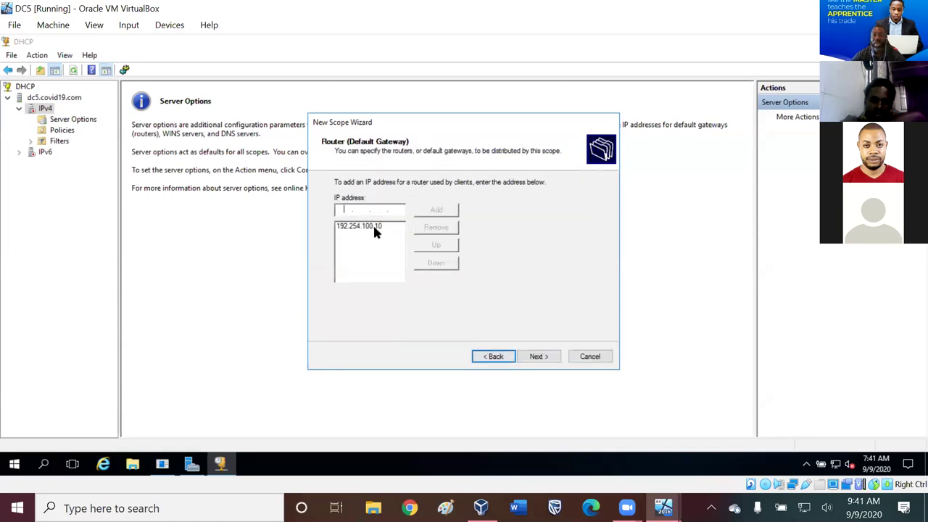
# - Remove 192.254.100.10 from the router list and change the pending gateway address to 192.254.100.11
pyautogui.click(374, 227)
pyautogui.click(437, 228)
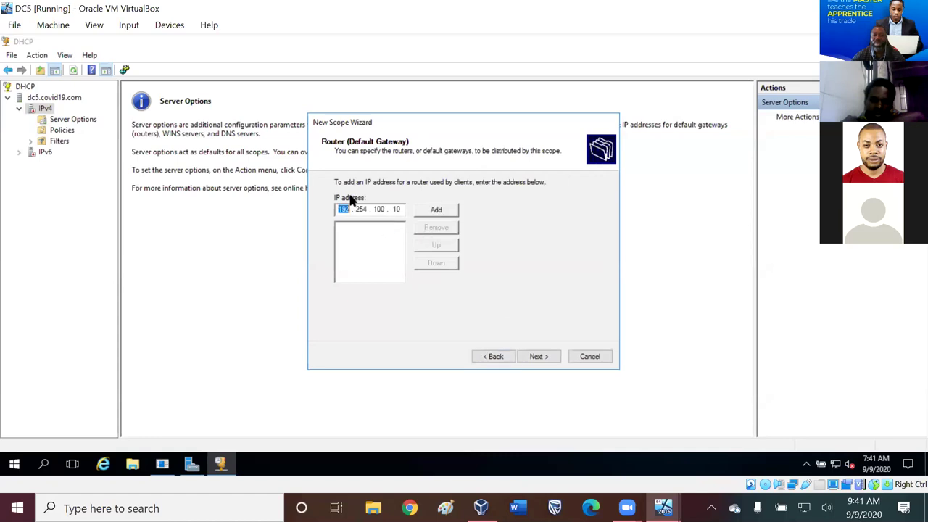
pyautogui.click(401, 207)
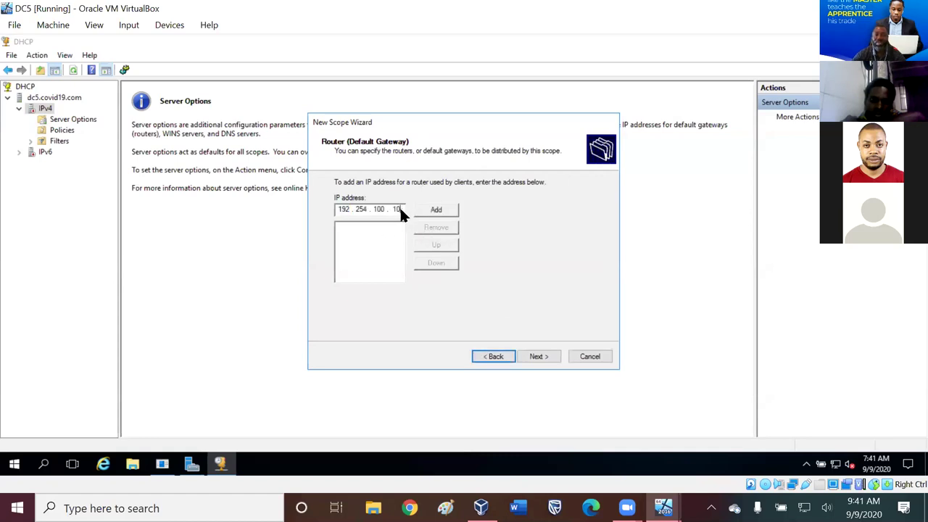
pyautogui.press('BackSpace')
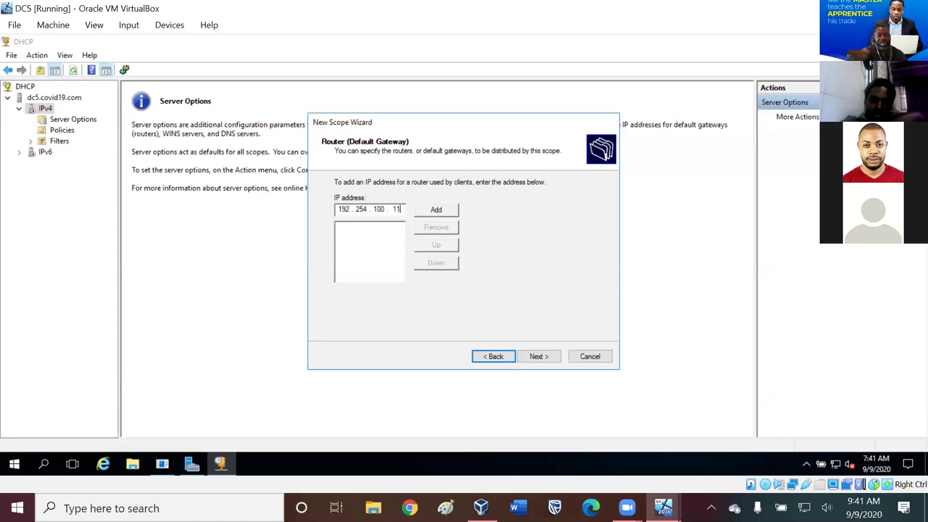
pyautogui.write('1')
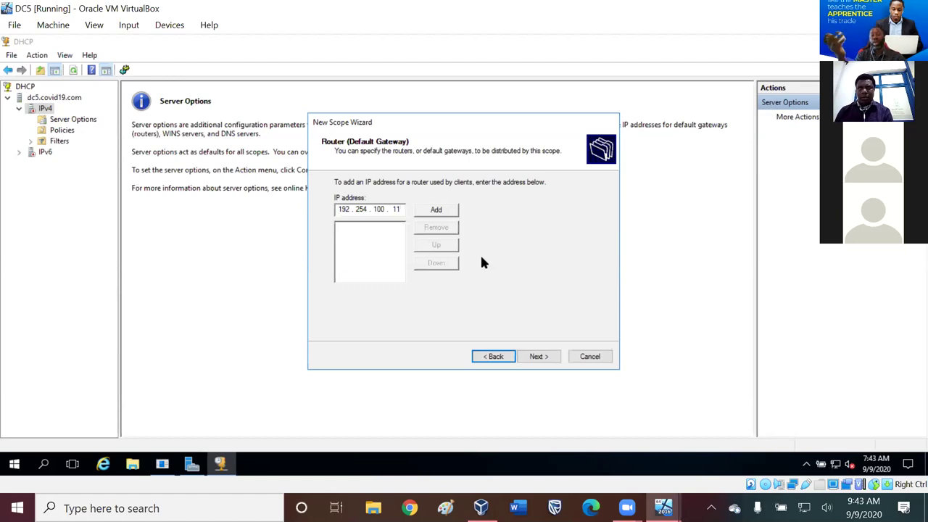
# - Change the gateway address field from 192.254.100.11 back to 192.254.100.10
pyautogui.press('BackSpace')
pyautogui.press('BackSpace')
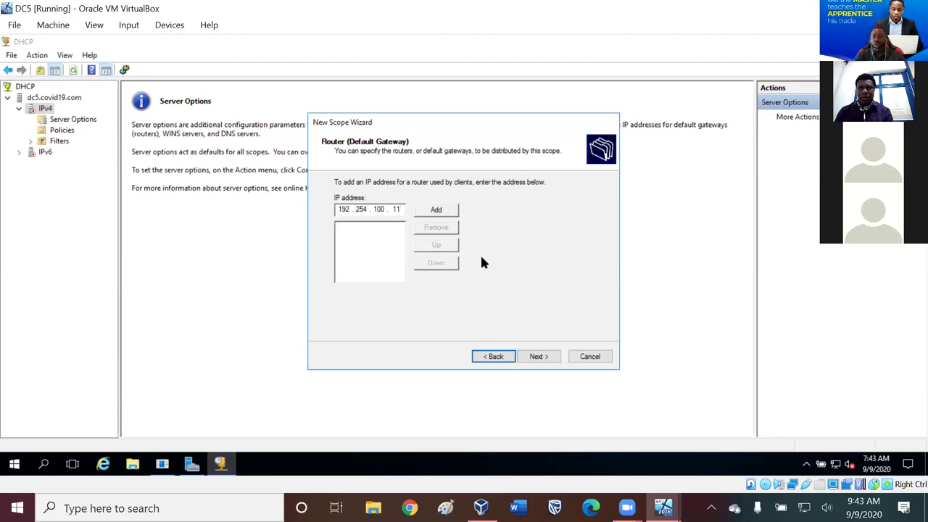
pyautogui.write('10')
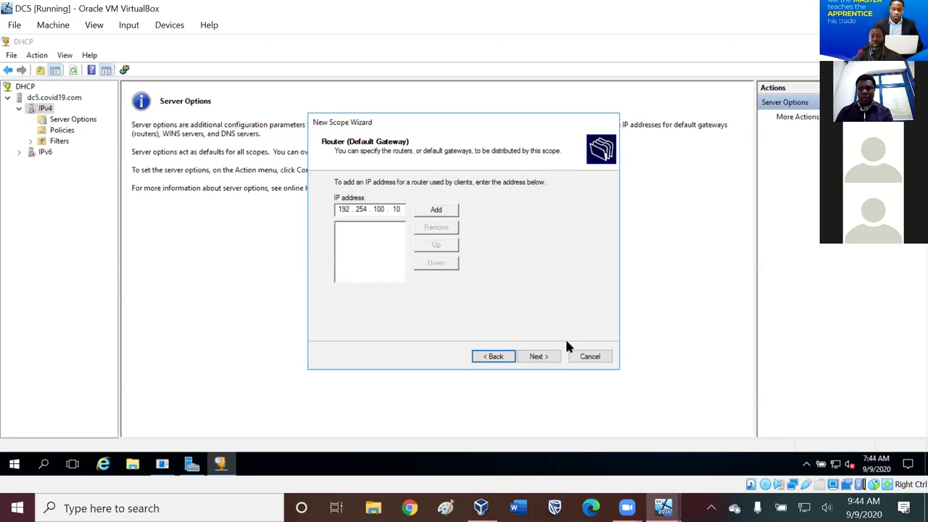
# - Advance past the router, DNS and WINS pages, keeping 'Yes, I want to activate this scope now'
pyautogui.click(540, 357)
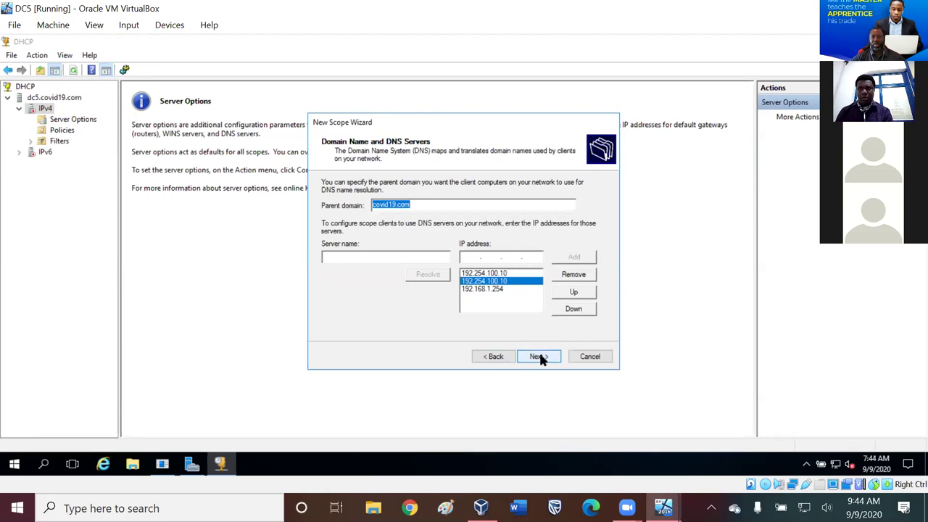
pyautogui.click(539, 356)
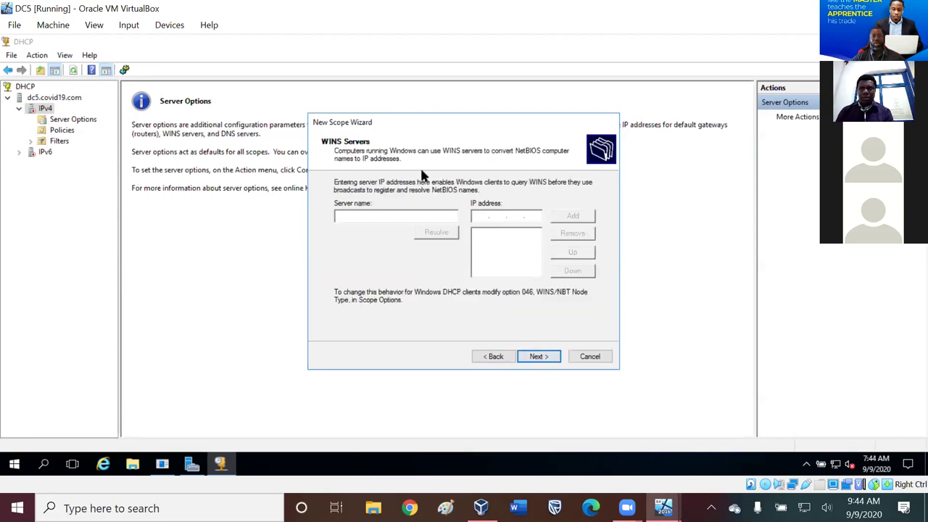
pyautogui.click(540, 357)
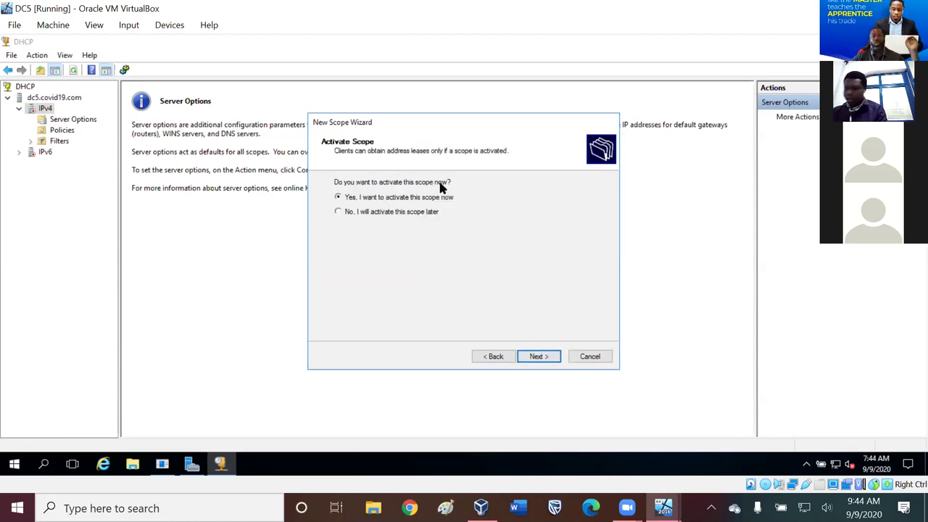
pyautogui.click(549, 358)
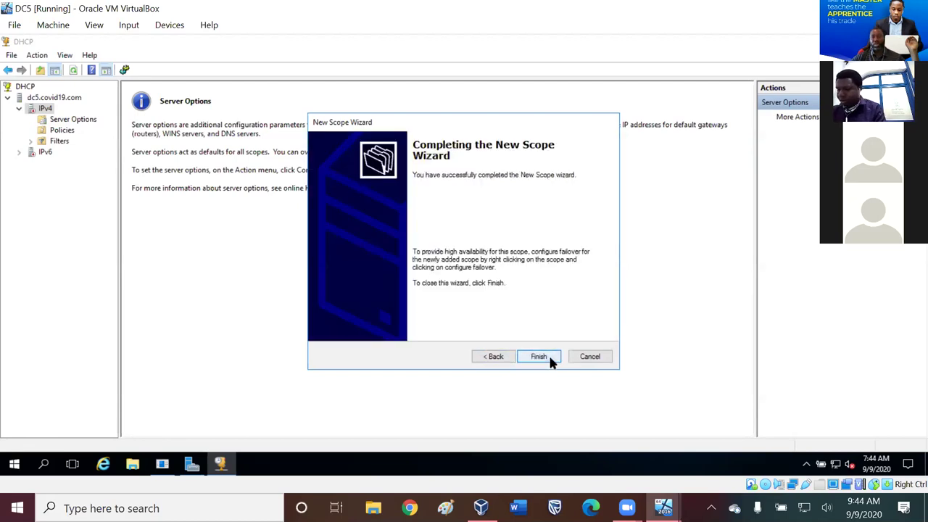
# - Finish the New Scope Wizard and view the Server Options page
pyautogui.click(541, 356)
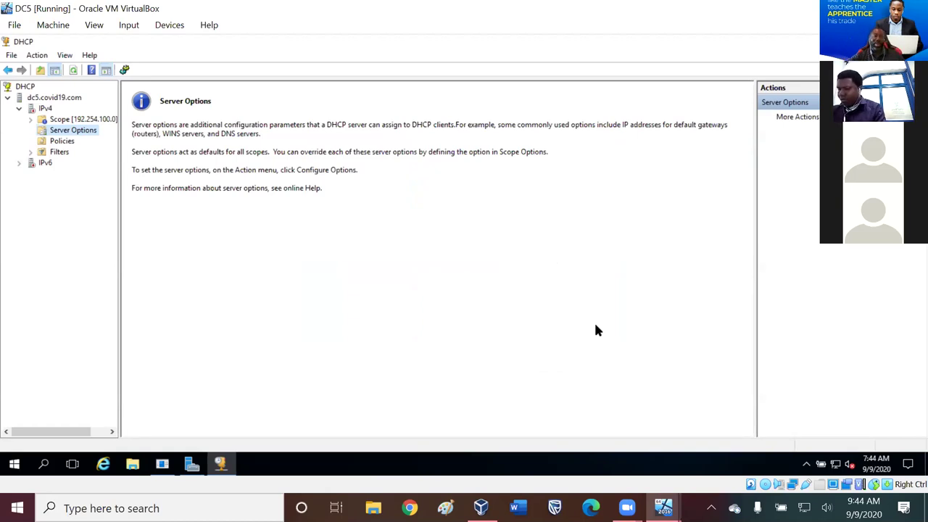
pyautogui.click(49, 129)
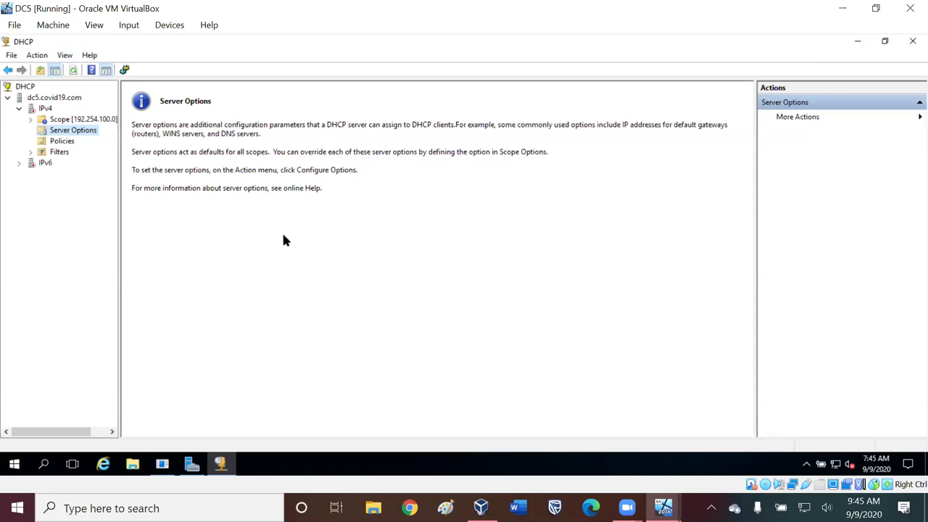
# - Inspect the scope's address pool, leases, reservations and scope options, widening the Value column to show DNS servers
pyautogui.doubleClick(57, 121)
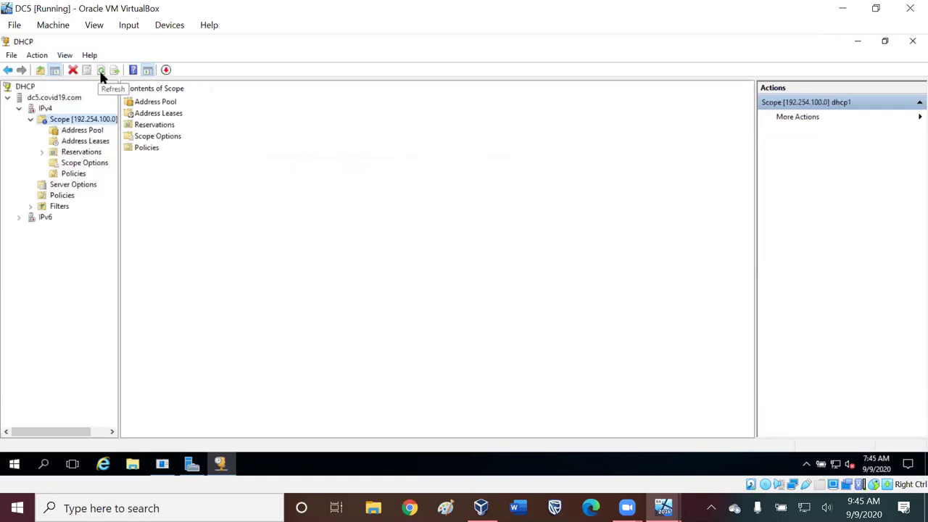
pyautogui.click(84, 130)
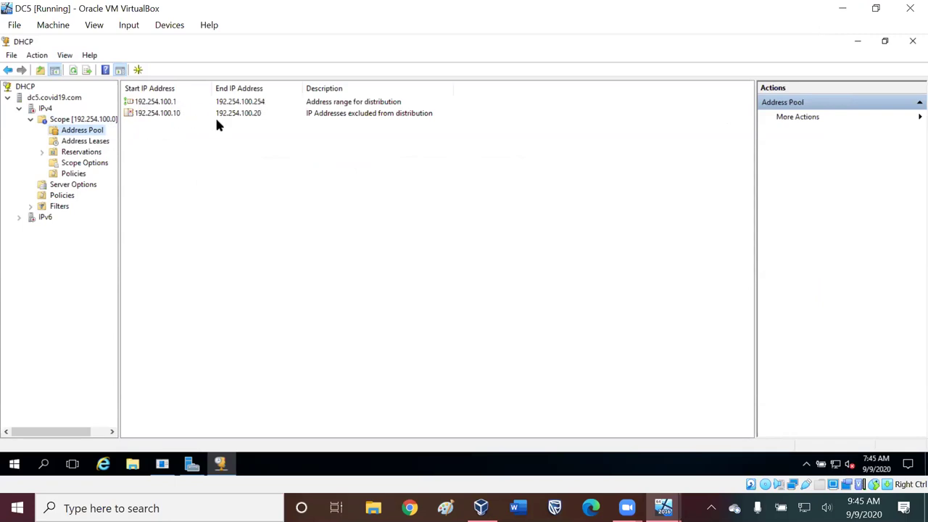
pyautogui.click(97, 143)
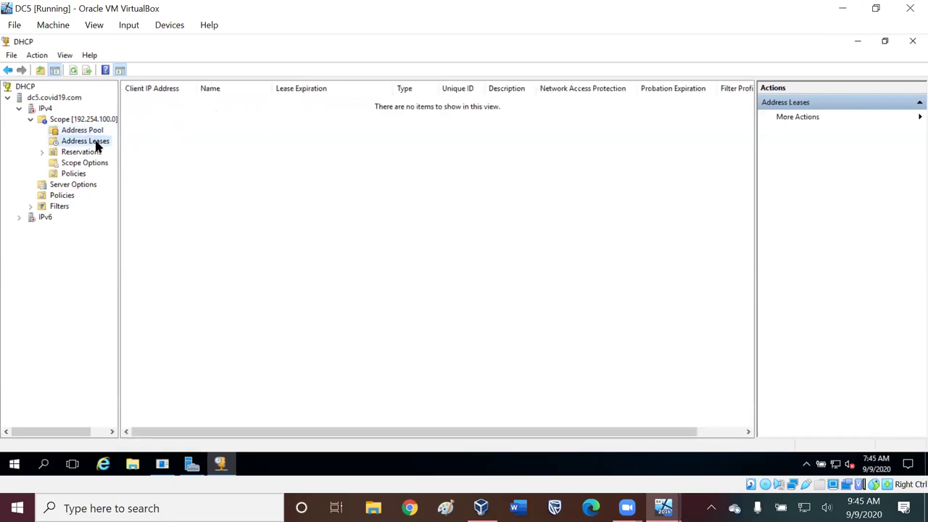
pyautogui.click(93, 154)
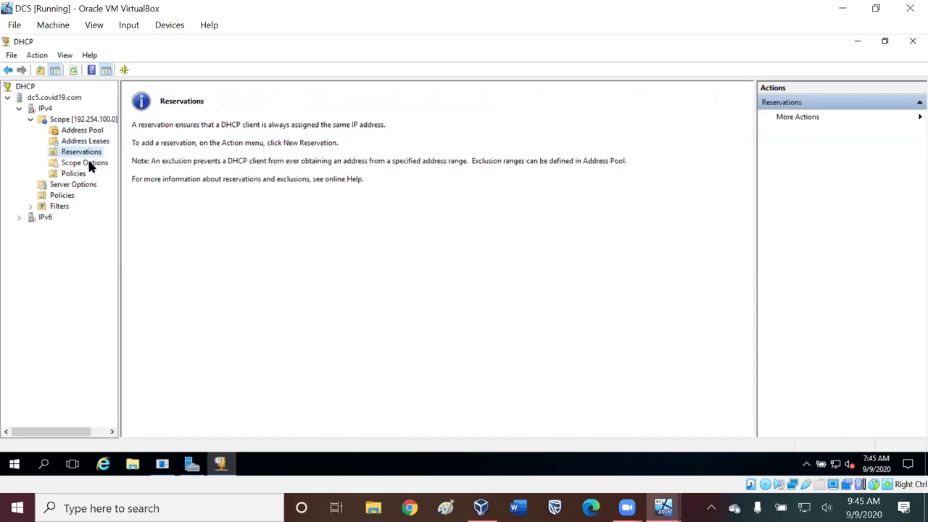
pyautogui.click(89, 164)
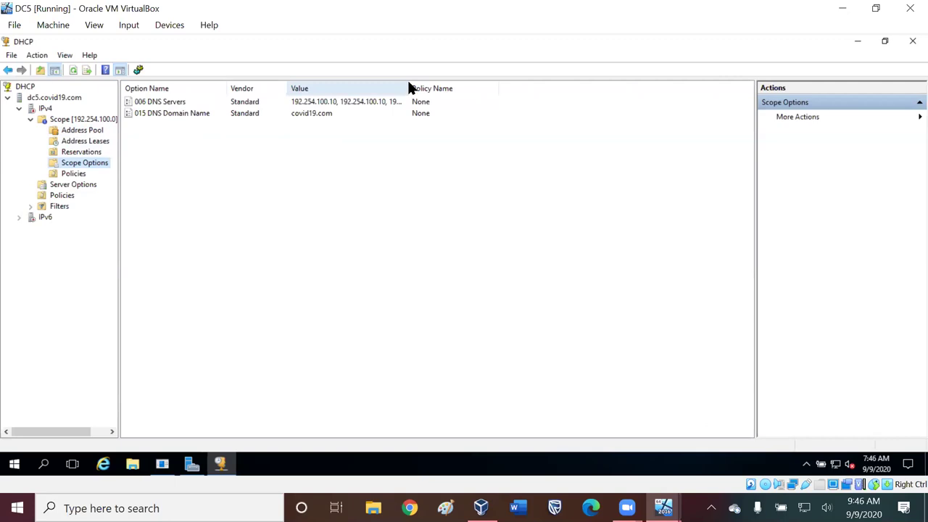
pyautogui.moveTo(408, 86); pyautogui.dragTo(503, 94)
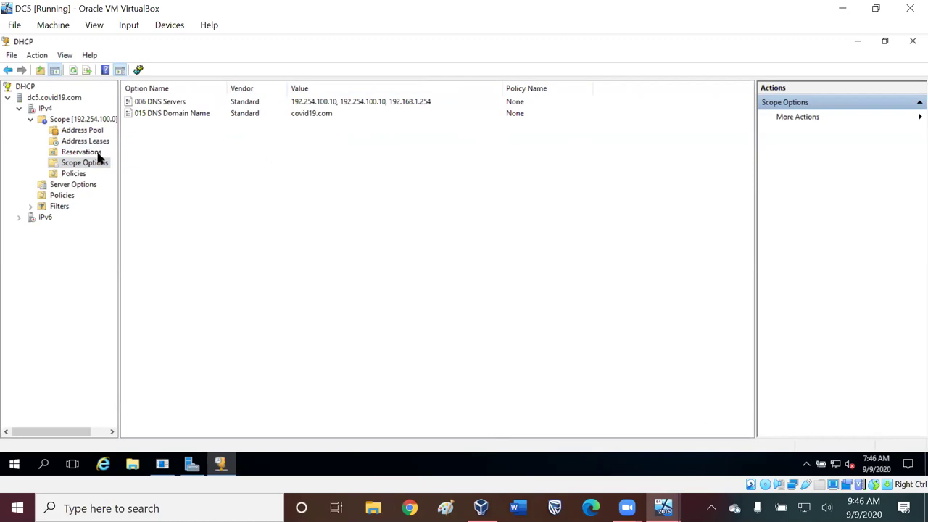
pyautogui.press('alt')
pyautogui.press('alt')
# - Check the scope and server policies and server options, then close the DHCP console
pyautogui.click(74, 174)
pyautogui.click(71, 187)
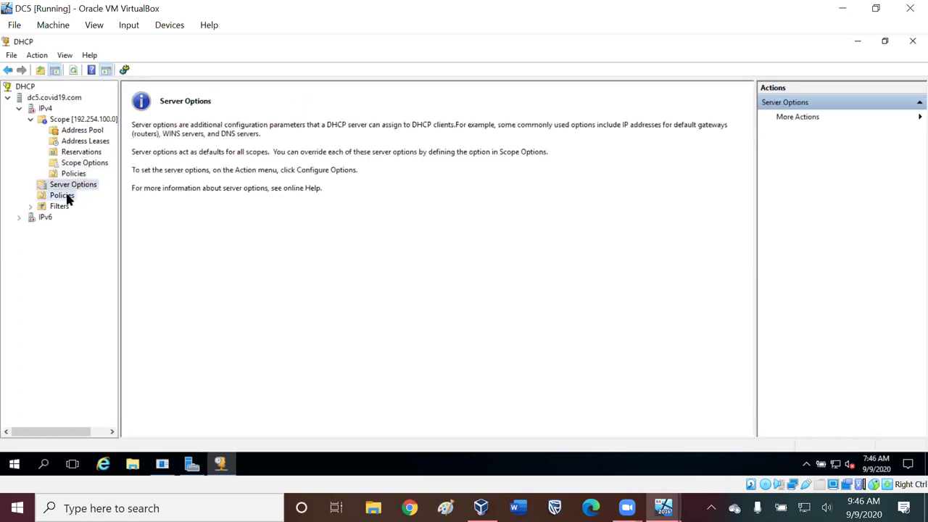
pyautogui.click(64, 197)
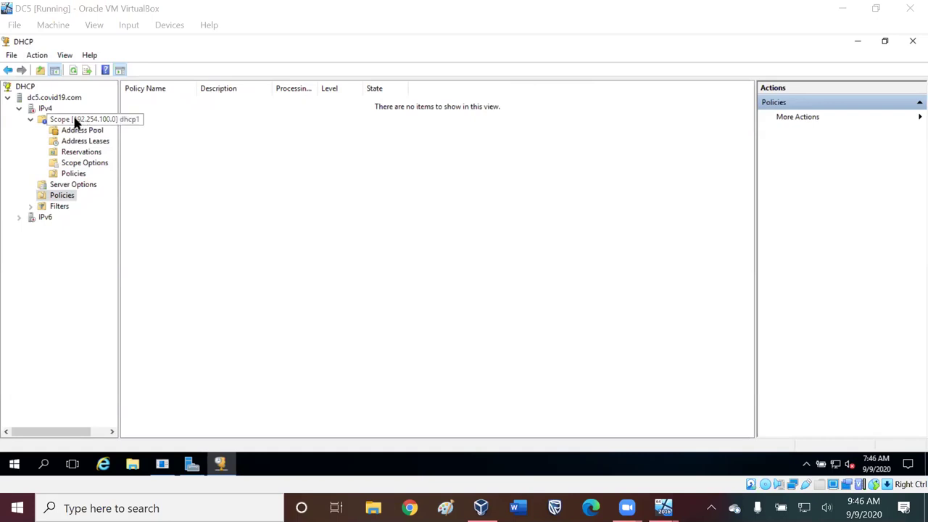
pyautogui.click(42, 121)
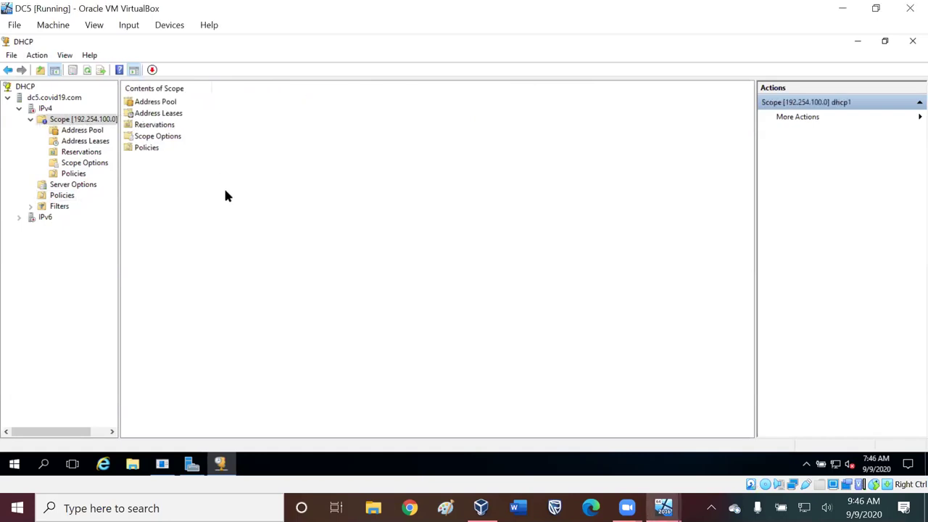
pyautogui.click(912, 41)
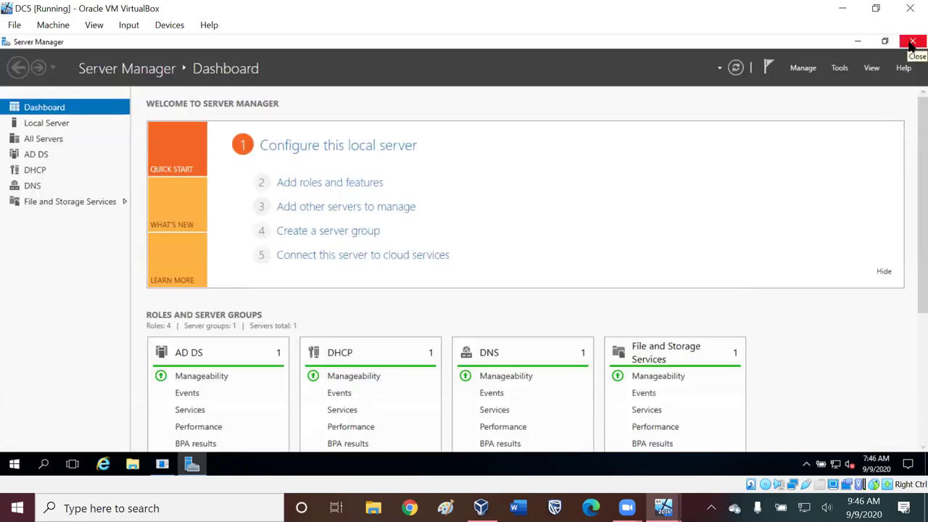
# - Show DC5's DNS servers and events overview, then switch to the host's VirtualBox Manager
pyautogui.click(31, 186)
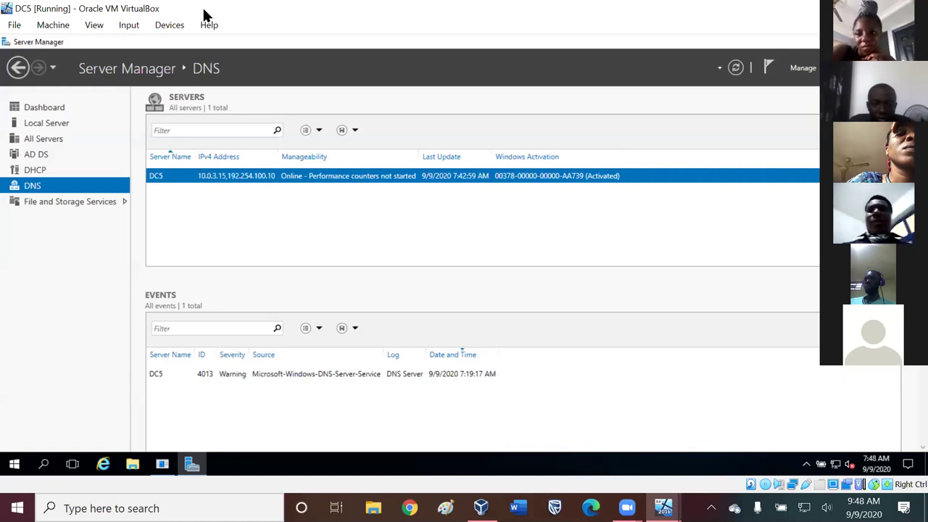
pyautogui.click(481, 508)
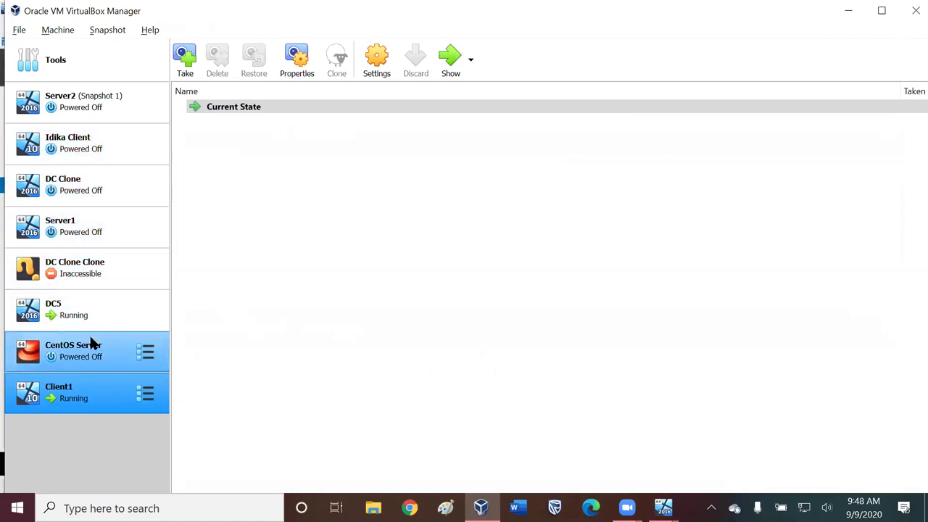
# - Inspect the inaccessible DC Clone Clone's error details and options, then reselect DC Clone
pyautogui.click(76, 187)
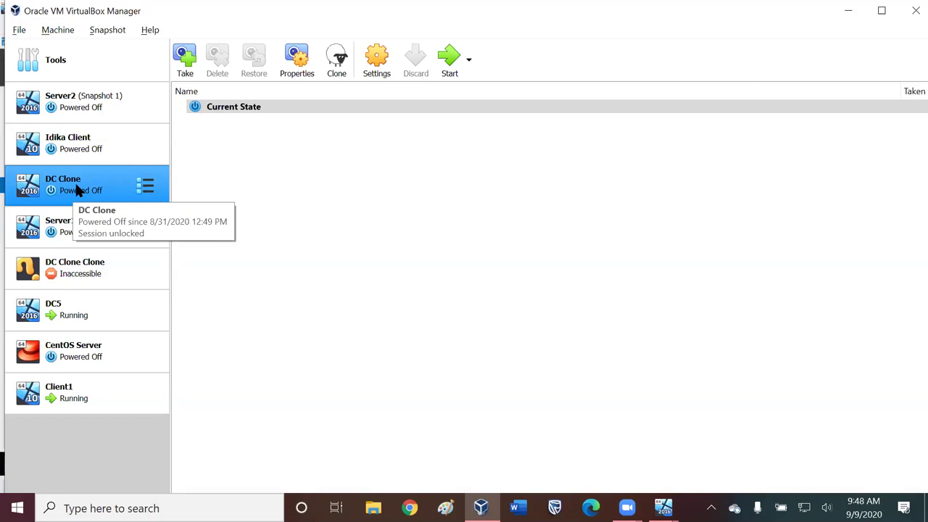
pyautogui.keyDown('ctrl'); pyautogui.click(75, 271); pyautogui.keyUp('ctrl')
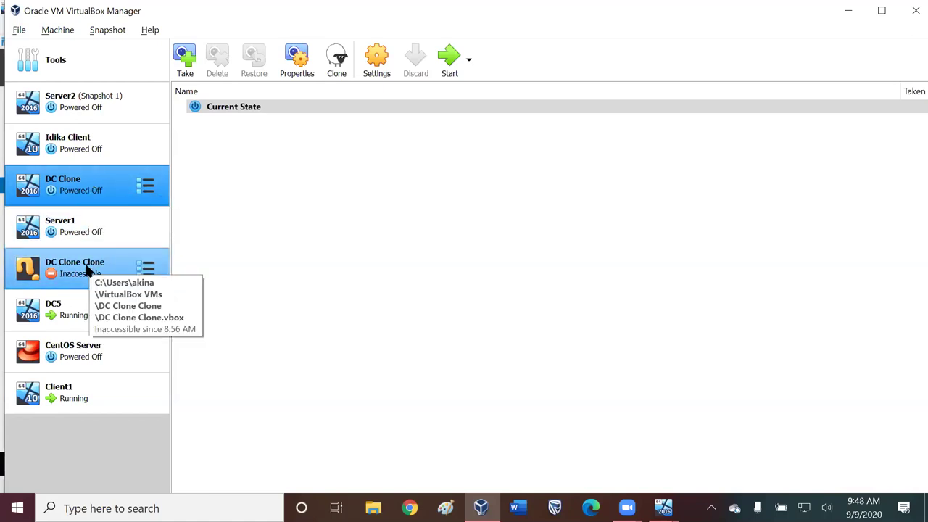
pyautogui.click(86, 270)
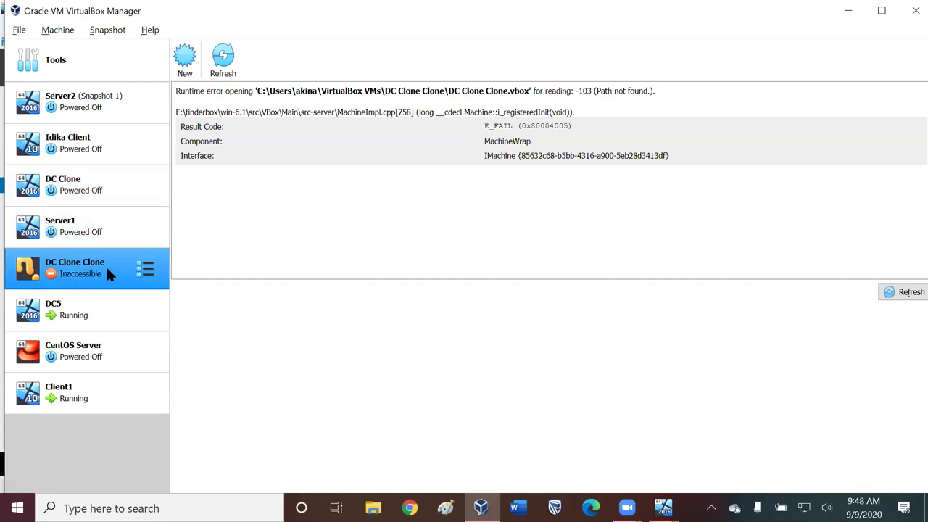
pyautogui.moveTo(84, 281)
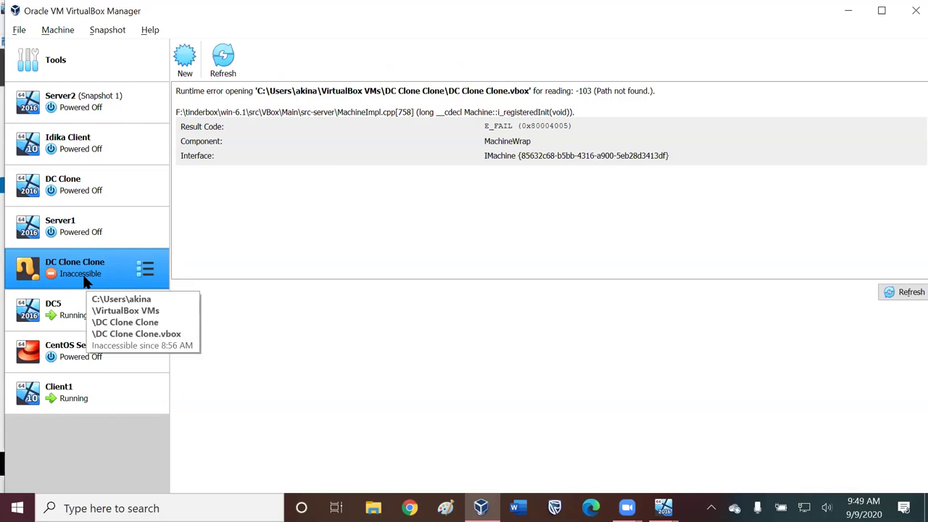
pyautogui.click(141, 274)
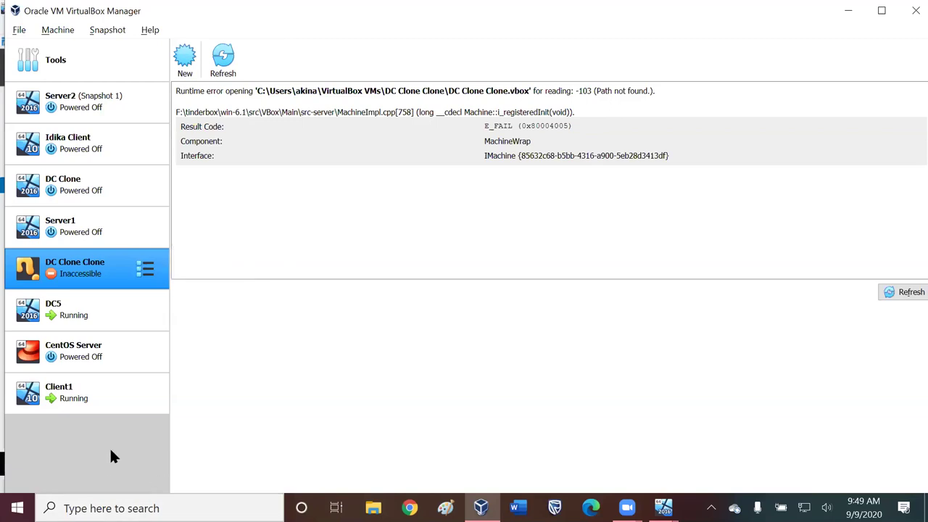
pyautogui.click(87, 187)
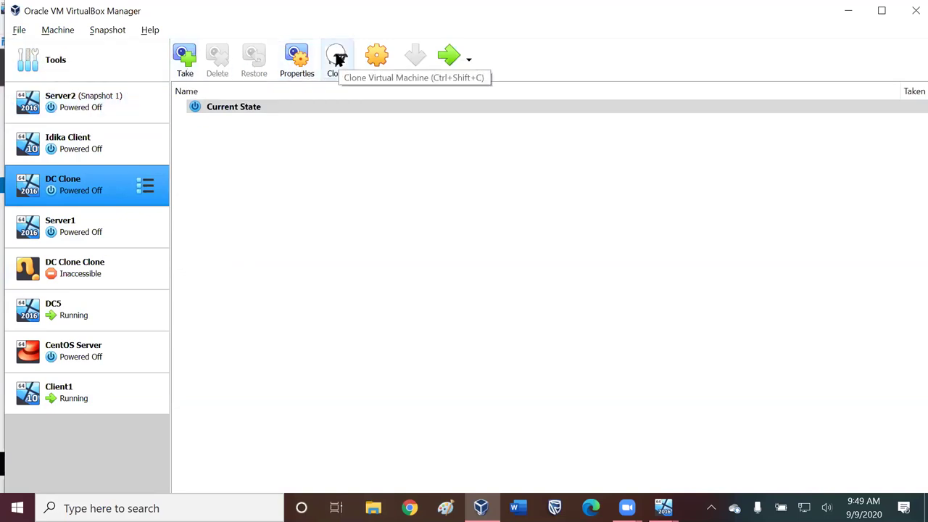
# - Start cloning DC Clone and name the new machine DC2
pyautogui.click(338, 60)
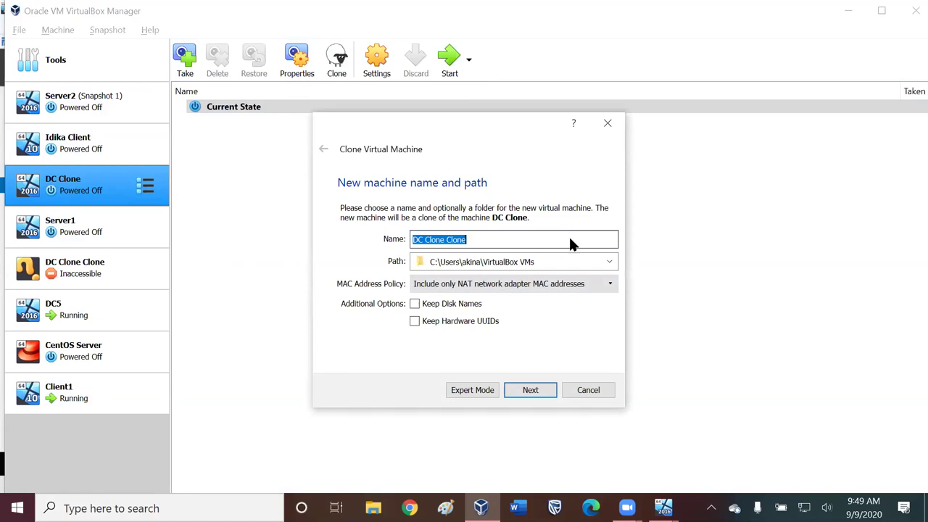
pyautogui.write('DC')
pyautogui.press('BackSpace')
pyautogui.press('BackSpace')
pyautogui.write('SDC')
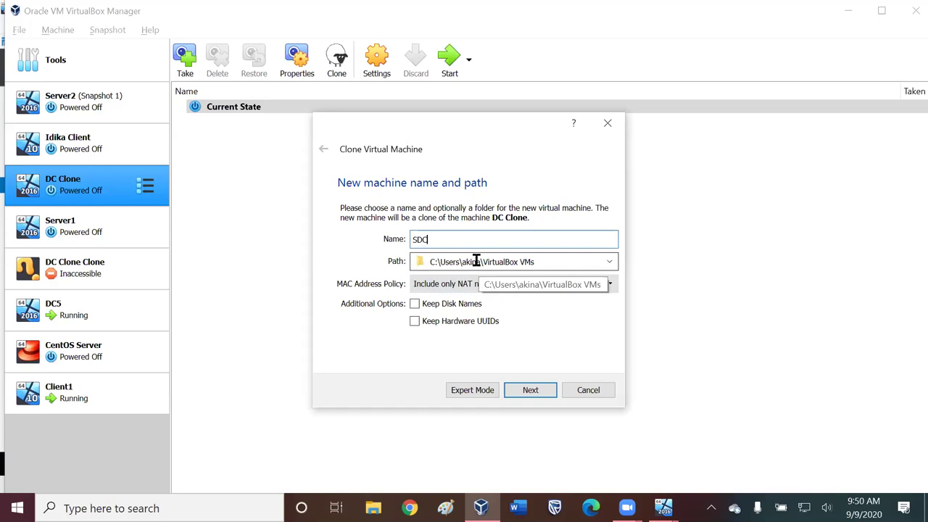
pyautogui.press('BackSpace')
pyautogui.press('BackSpace')
pyautogui.press('BackSpace')
pyautogui.write('DC')
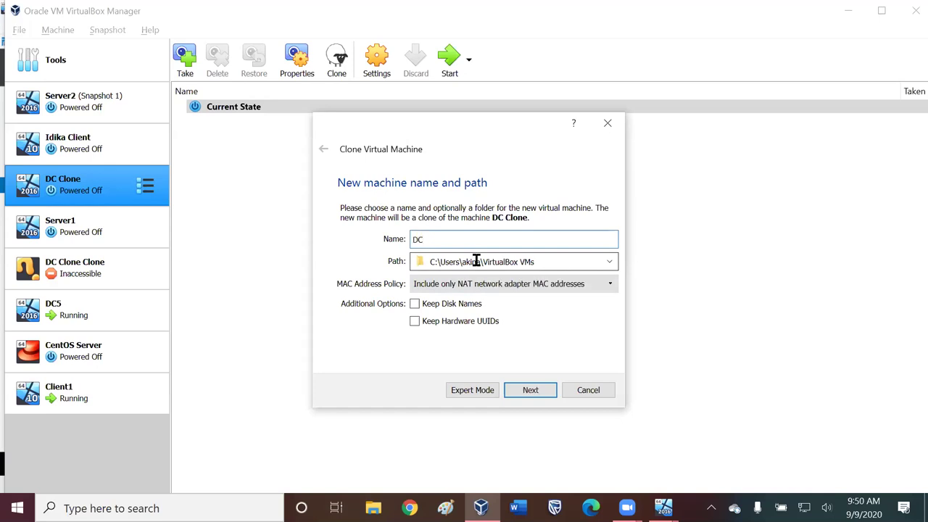
pyautogui.write('2')
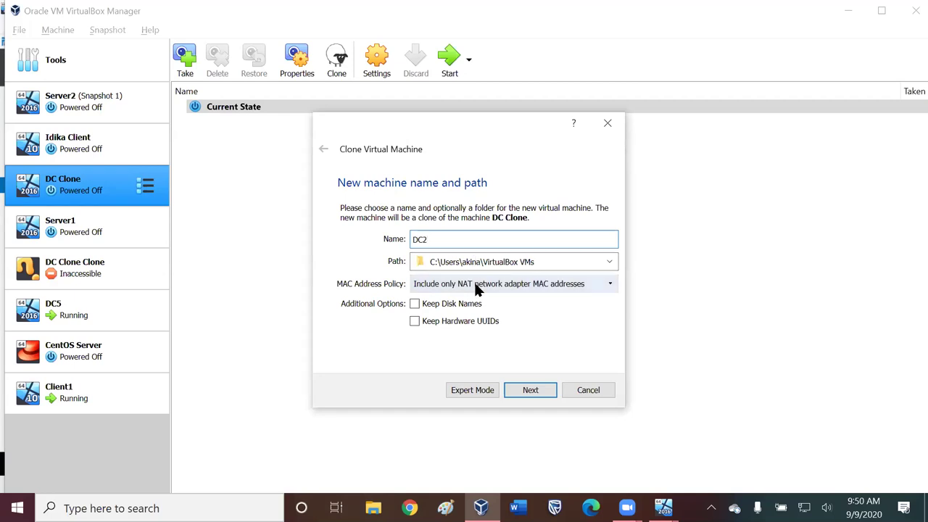
# - Generate new MAC addresses for all network adapters and begin a Full clone
pyautogui.click(475, 285)
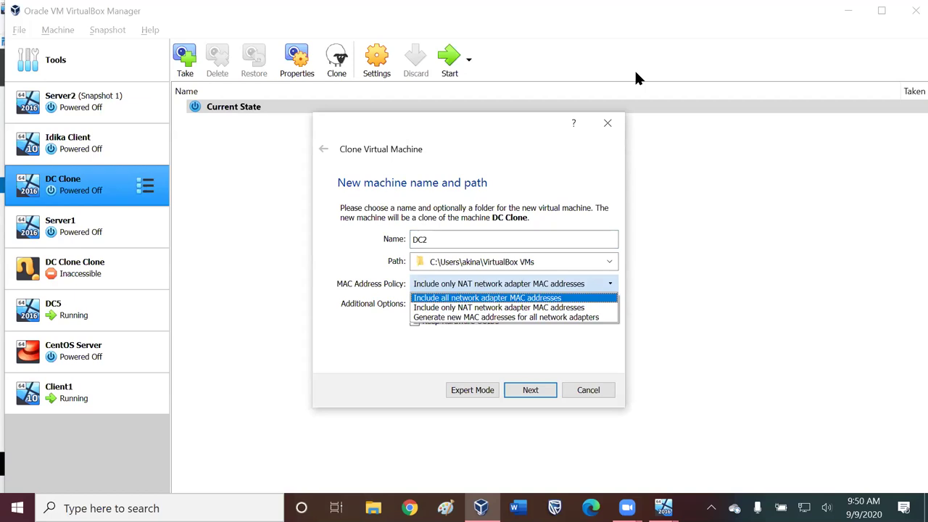
pyautogui.press('Down')
pyautogui.press('Down')
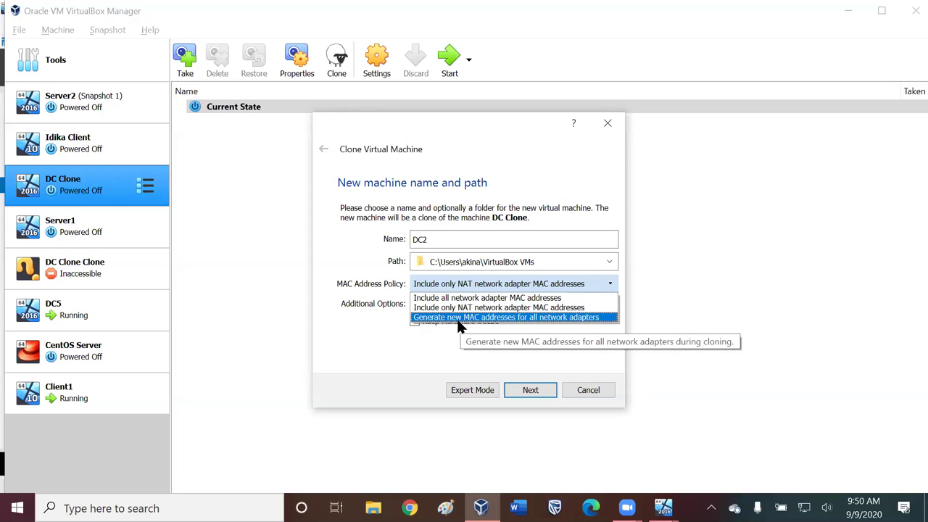
pyautogui.click(456, 317)
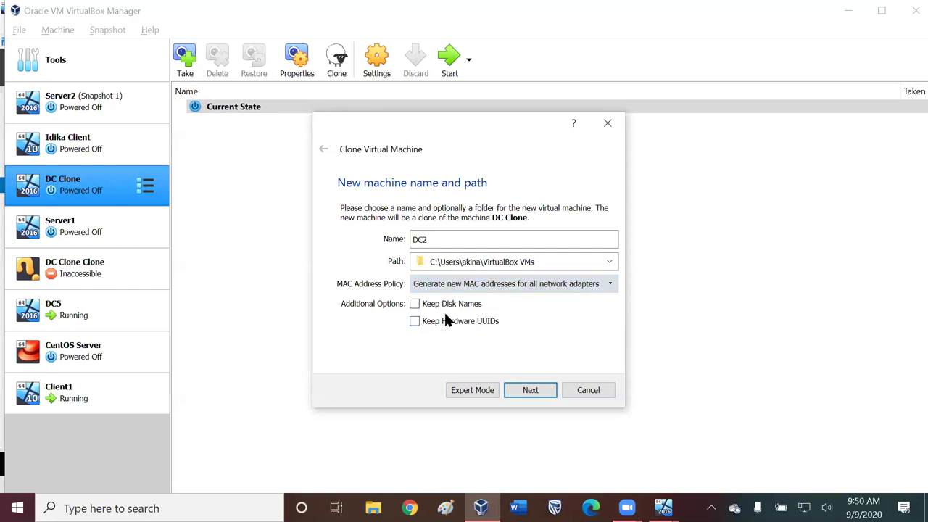
pyautogui.click(460, 283)
pyautogui.click(460, 317)
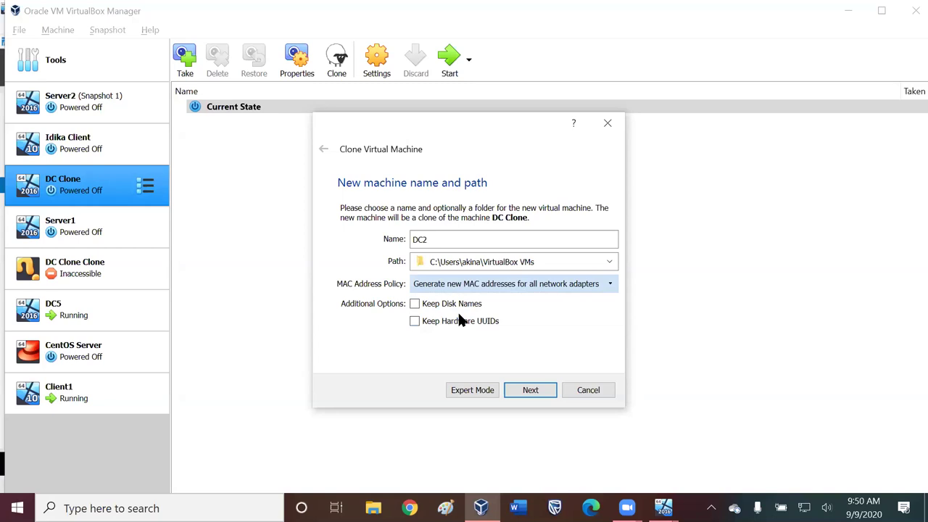
pyautogui.click(518, 373)
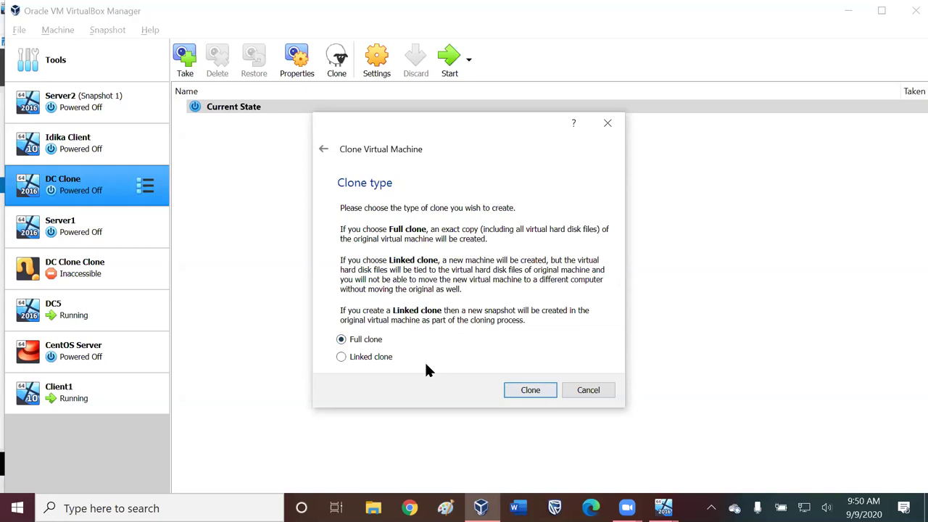
pyautogui.press('Return')
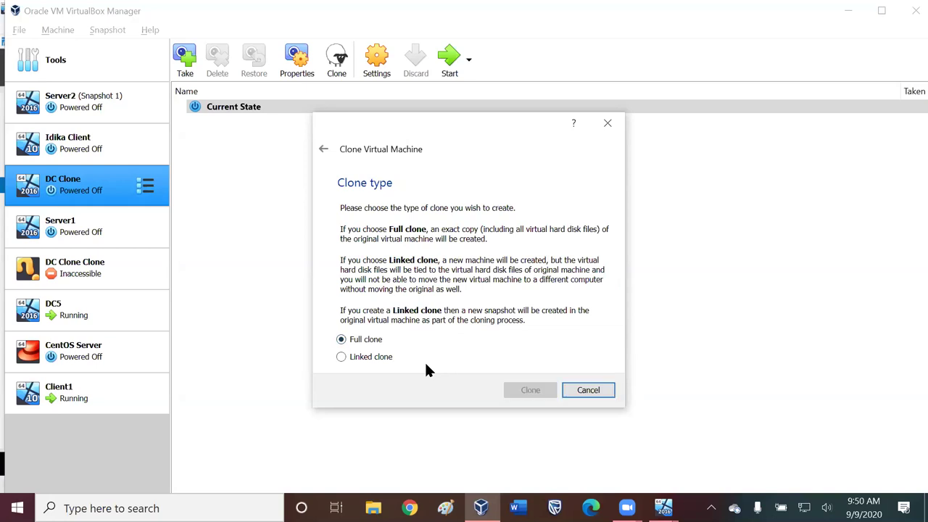
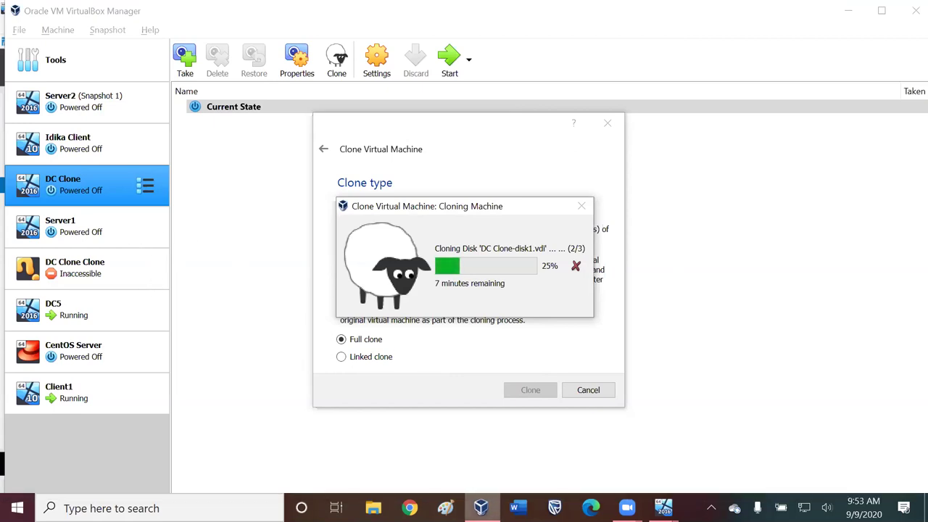
# - Select the powered-off DC2 machine in the VirtualBox Manager list to show its Current State snapshot
pyautogui.moveTo(481, 507)
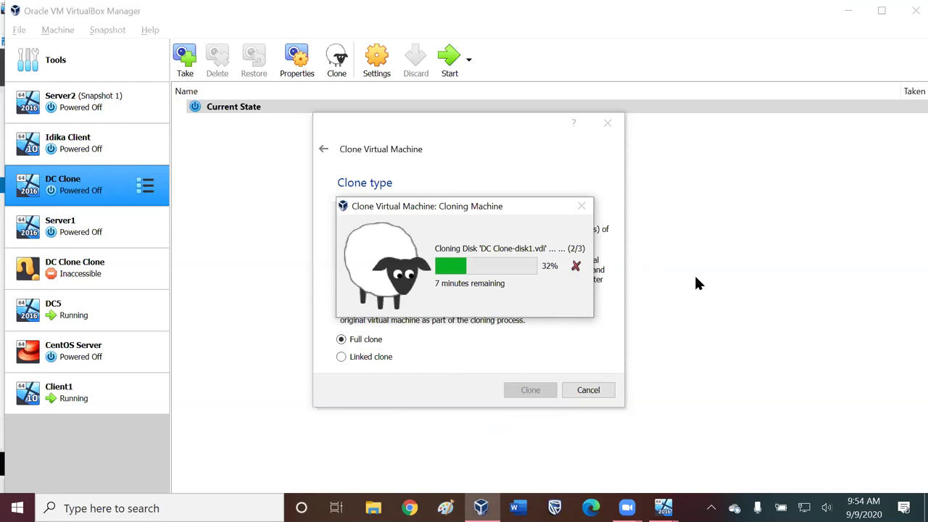
pyautogui.click(300, 348)
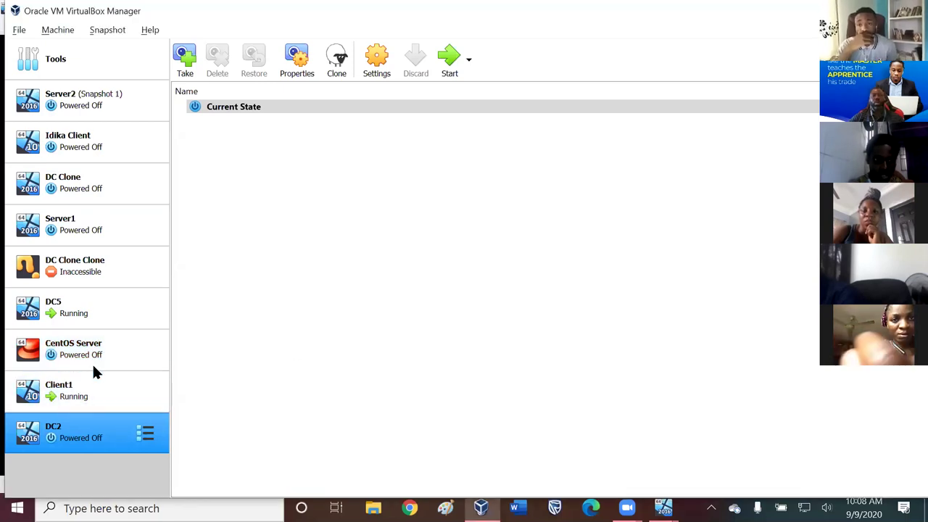
# - Start the DC2 virtual machine from the VirtualBox Manager toolbar
pyautogui.click(448, 58)
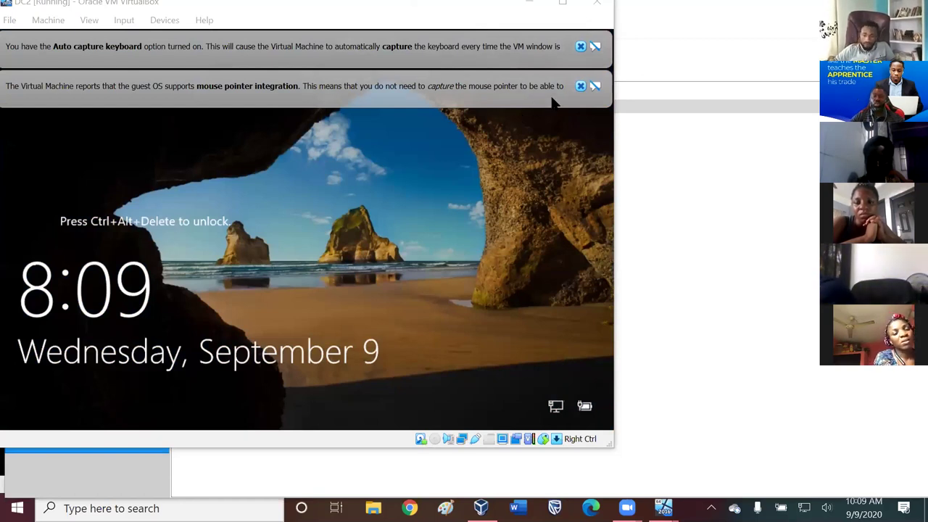
# - Dismiss the mouse and keyboard capture notices, then release input from DC2 with Right Ctrl
pyautogui.click(581, 86)
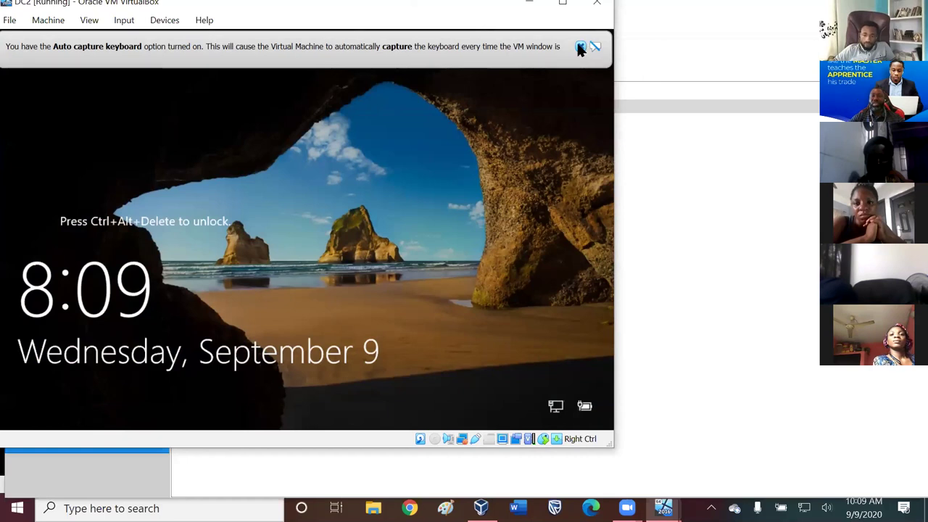
pyautogui.click(580, 46)
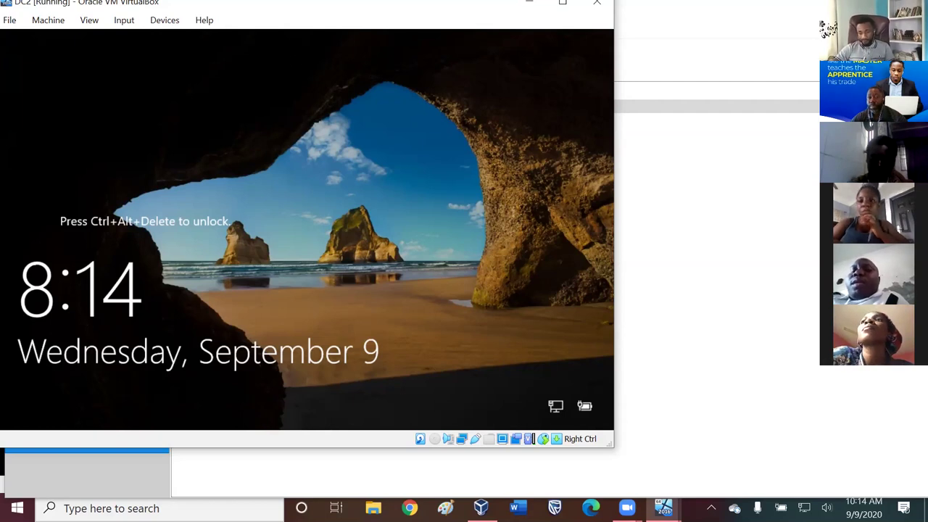
pyautogui.press('Control_R')
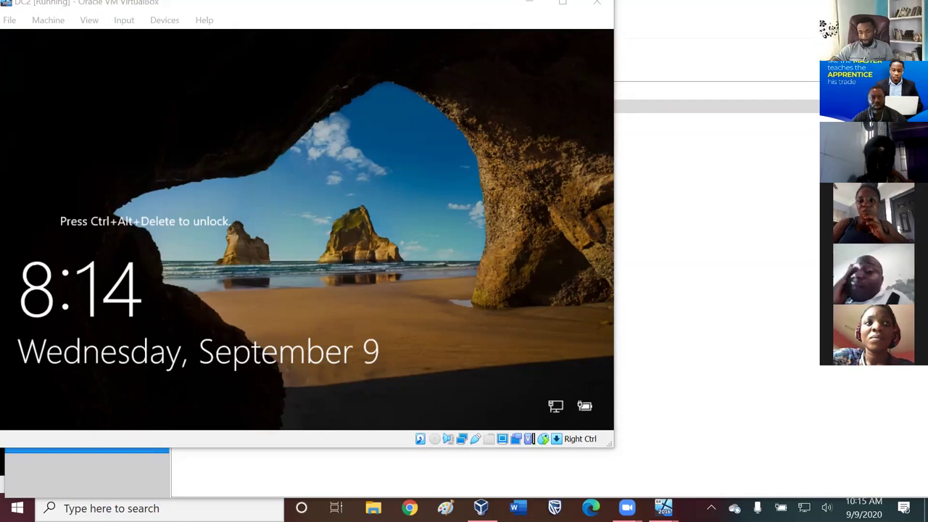
# - Send Ctrl-Alt-Del to DC2 and sign in as Administrator with the account password
pyautogui.click(218, 19)
pyautogui.click(187, 197)
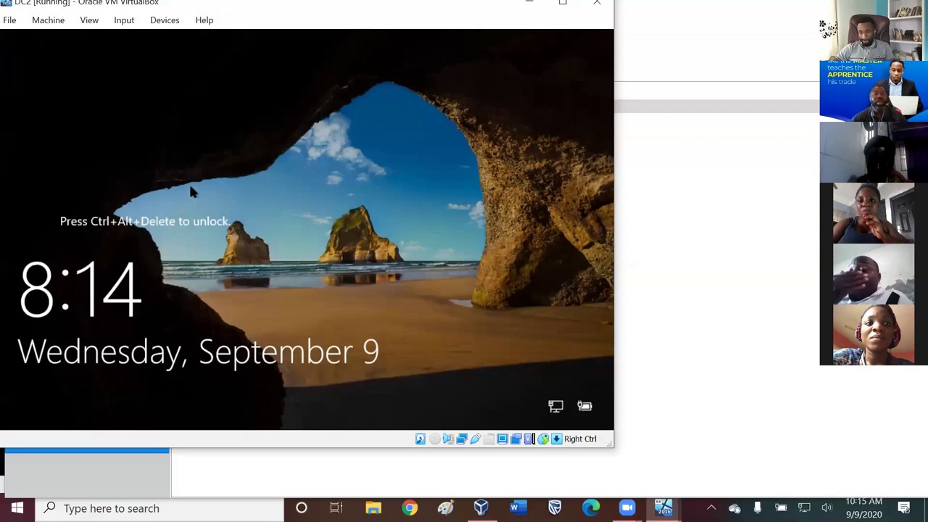
pyautogui.click(122, 20)
pyautogui.moveTo(145, 44)
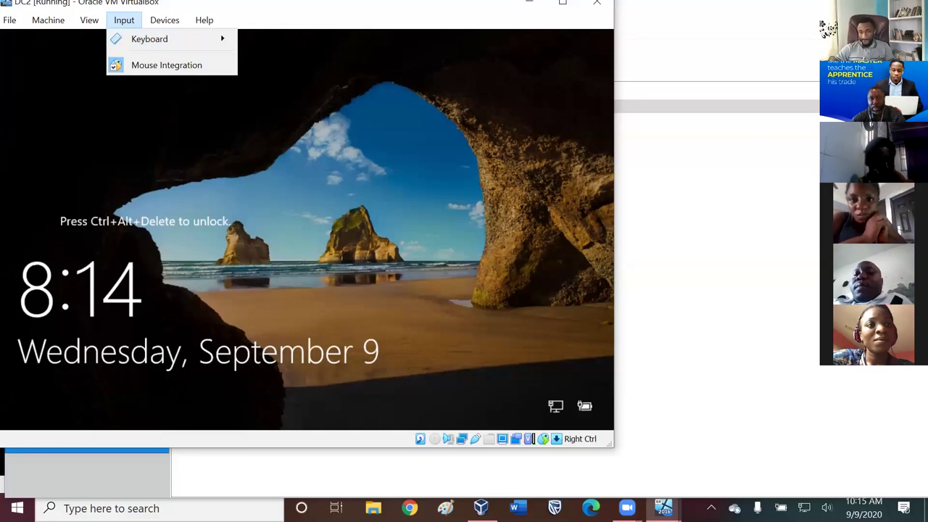
pyautogui.moveTo(196, 37)
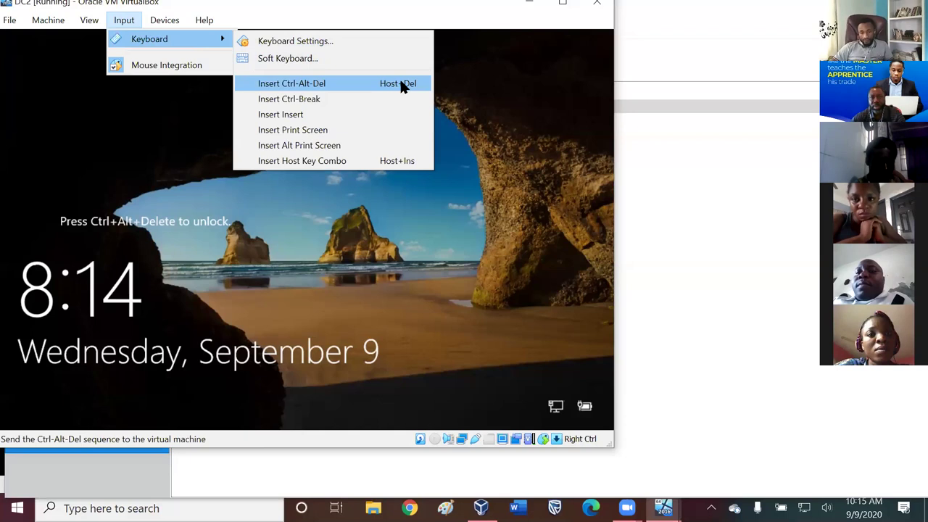
pyautogui.click(346, 85)
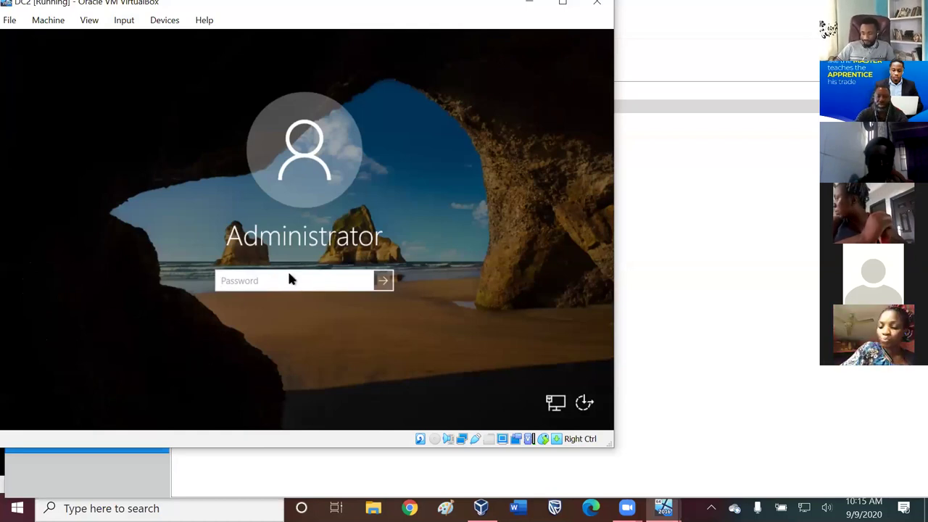
pyautogui.write('********')
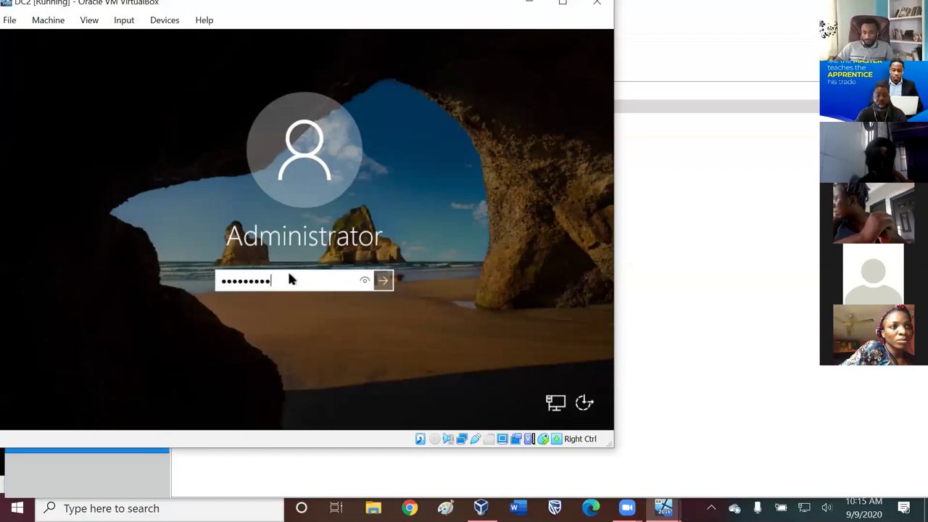
pyautogui.press('Return')
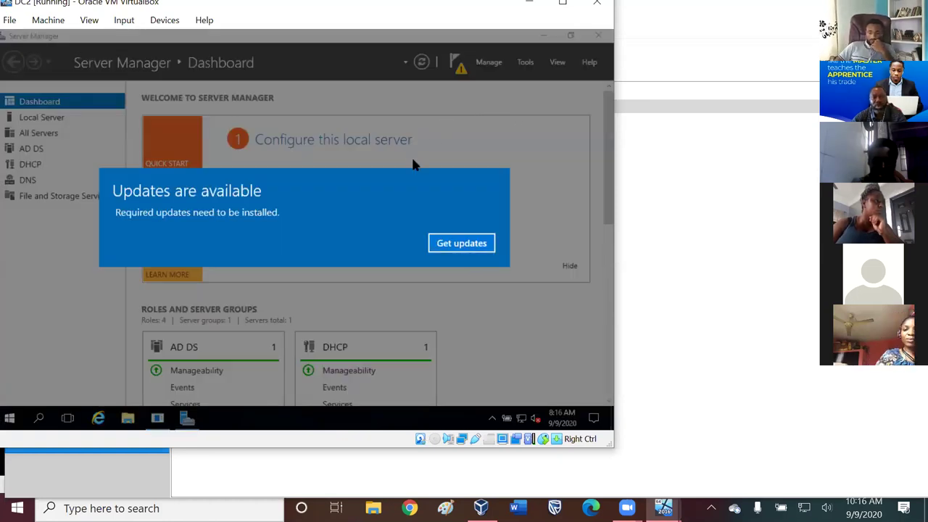
# - Open the 'Updates are available' notice on DC2's Server Manager dashboard
pyautogui.click(393, 206)
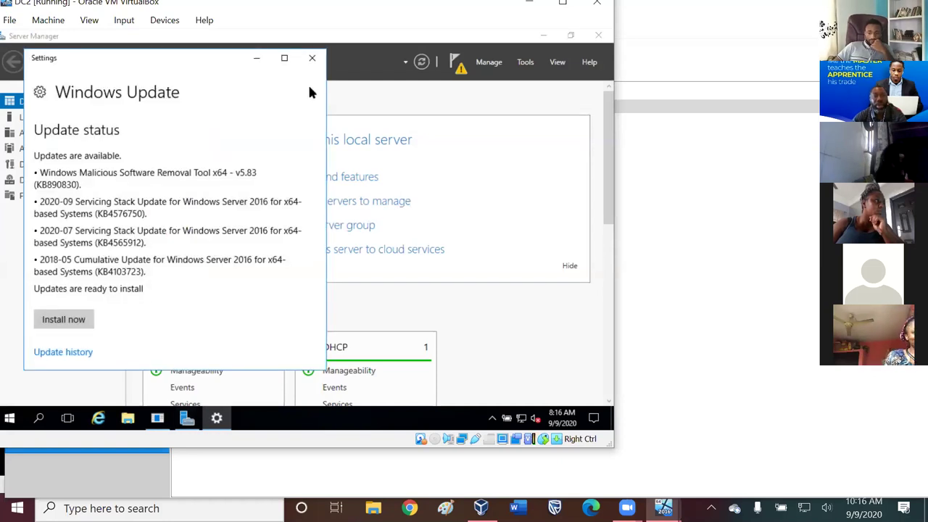
# - Close the Windows Update settings window inside DC2
pyautogui.click(312, 58)
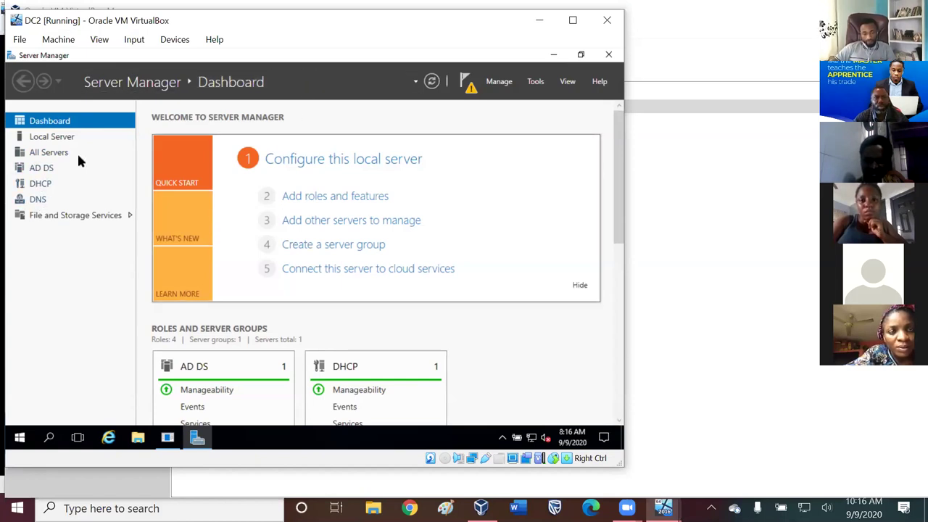
# - View DC4's Local Server properties in Server Manager and maximize the DC2 VM window
pyautogui.click(44, 171)
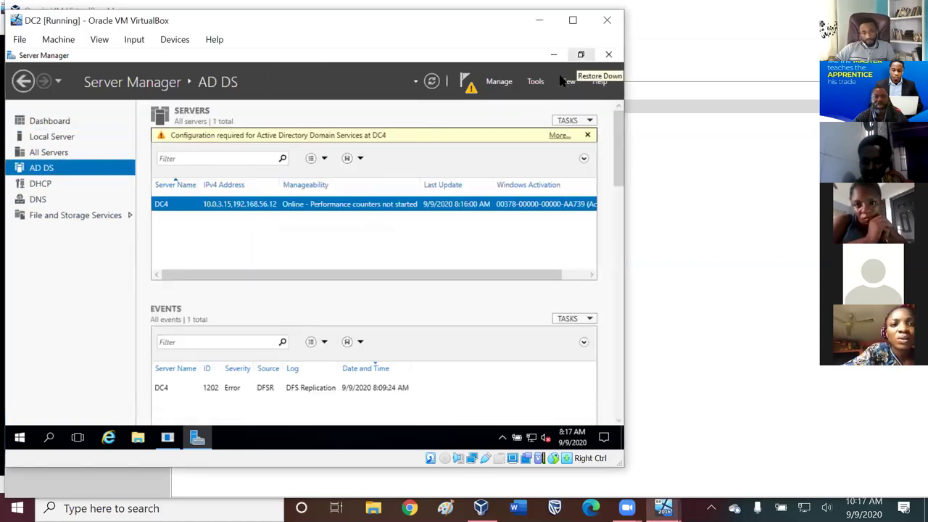
pyautogui.click(55, 138)
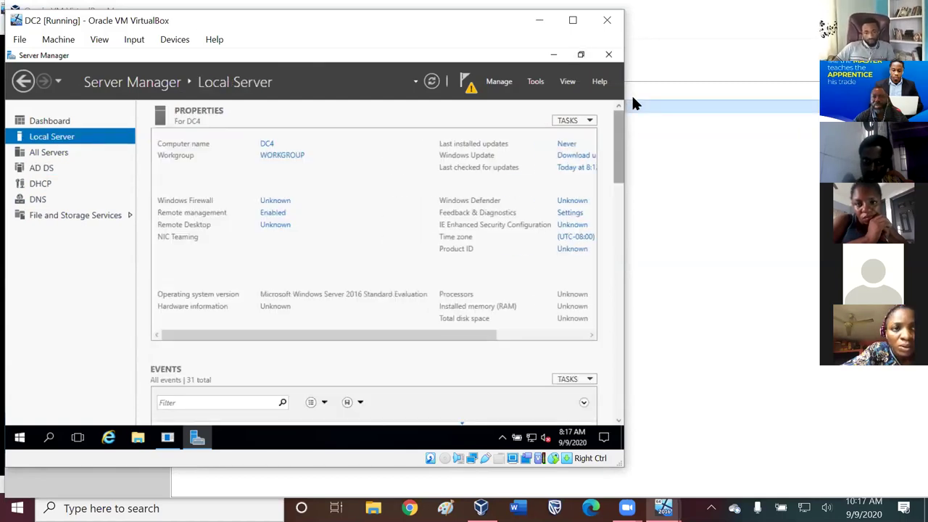
pyautogui.press('super+Up')
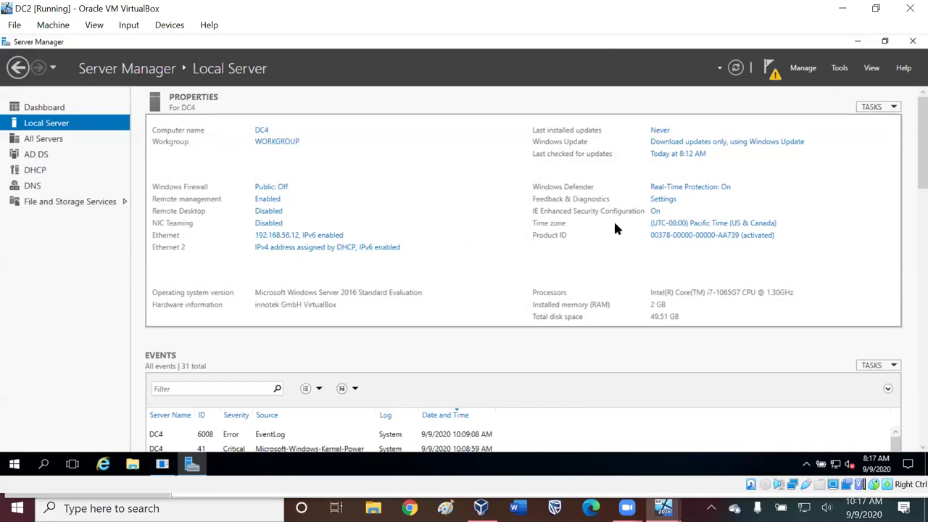
# - Launch the AD DS wizard via the notification's 'Promote this server to a domain controller'
pyautogui.click(772, 73)
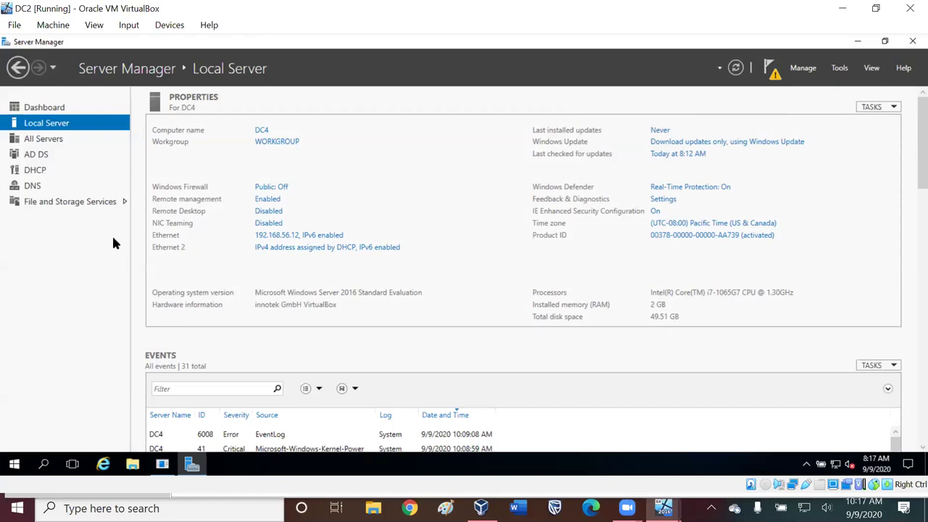
pyautogui.click(773, 69)
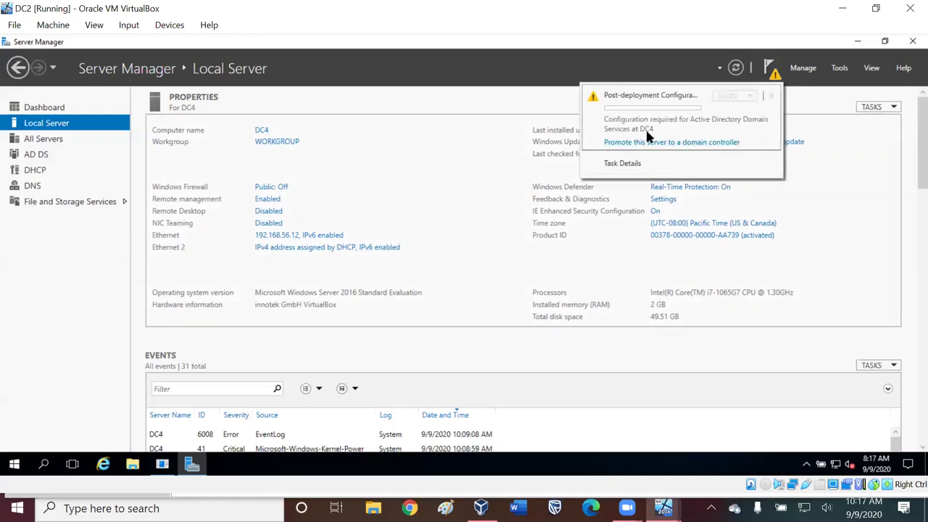
pyautogui.click(650, 142)
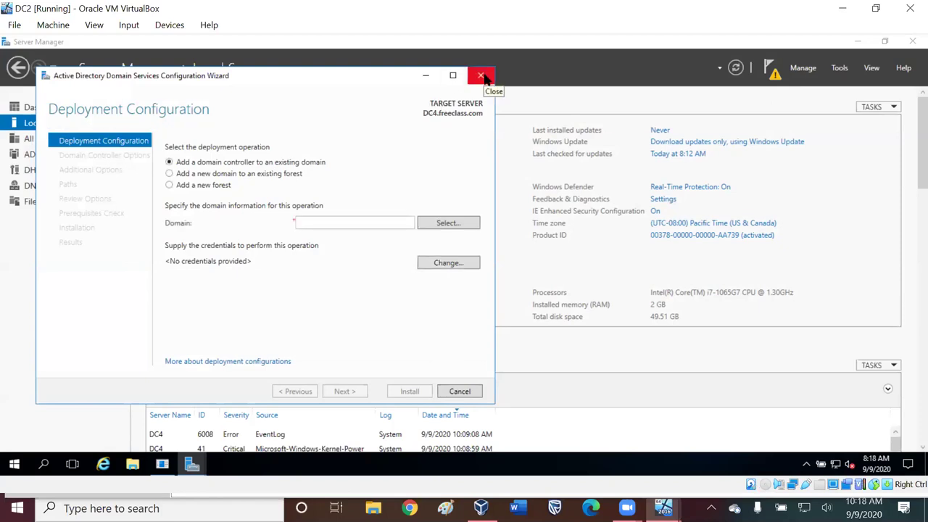
# - Close the AD DS configuration wizard and confirm cancelling it
pyautogui.click(482, 77)
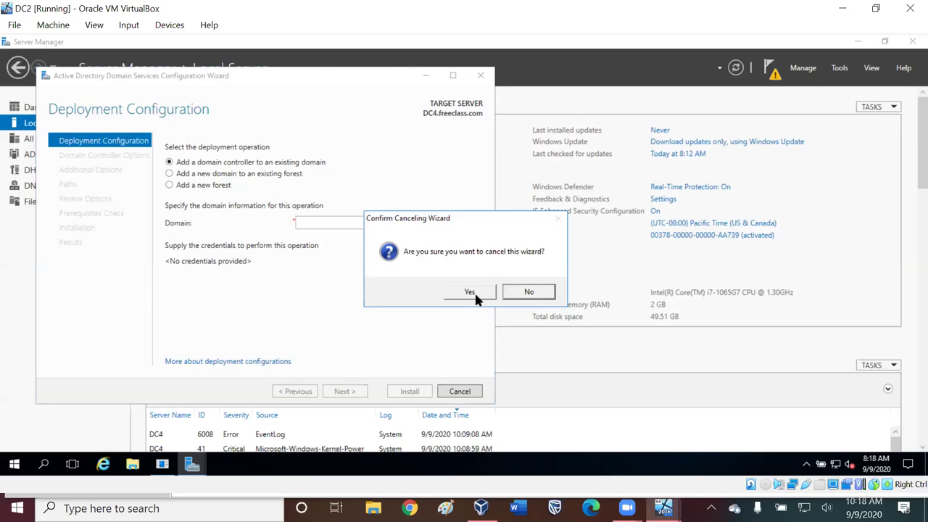
pyautogui.click(475, 291)
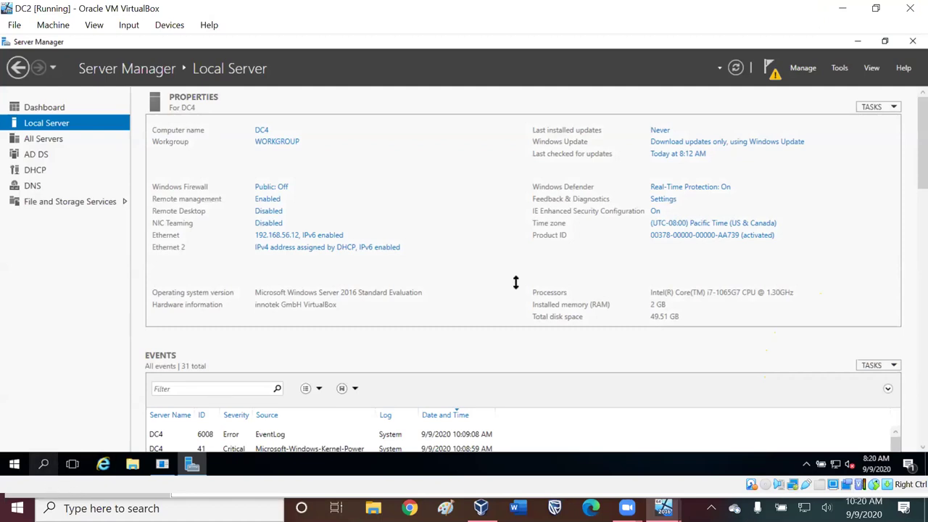
# - Restore the DC2 VM window from full screen and drag it right, beside the machine list
pyautogui.click(886, 39)
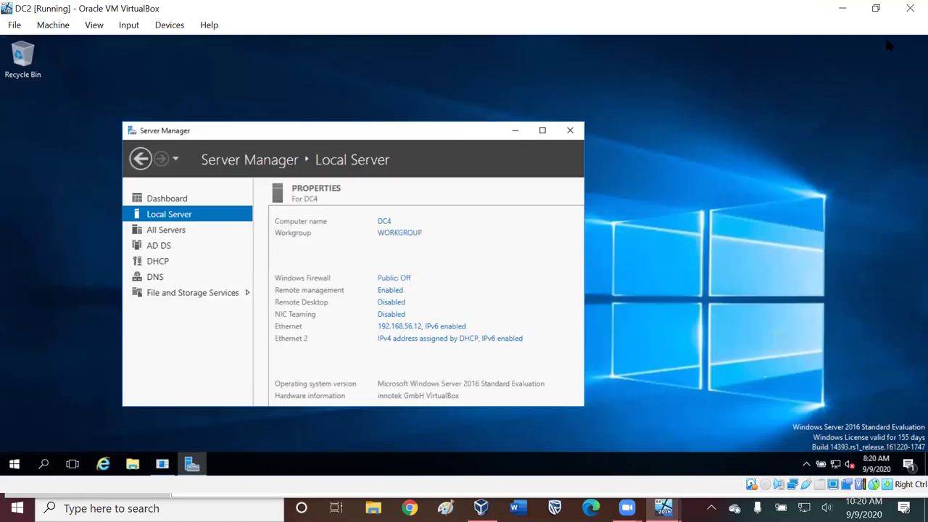
pyautogui.click(540, 131)
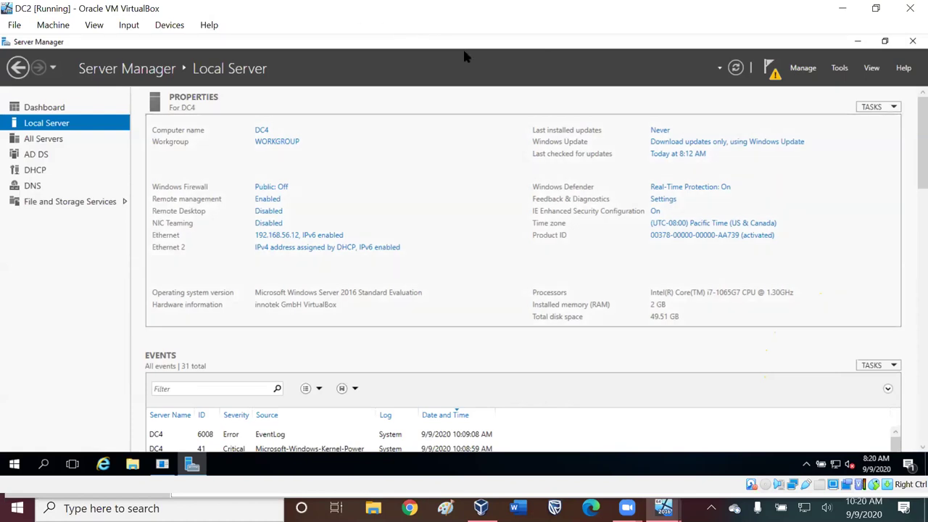
pyautogui.click(877, 8)
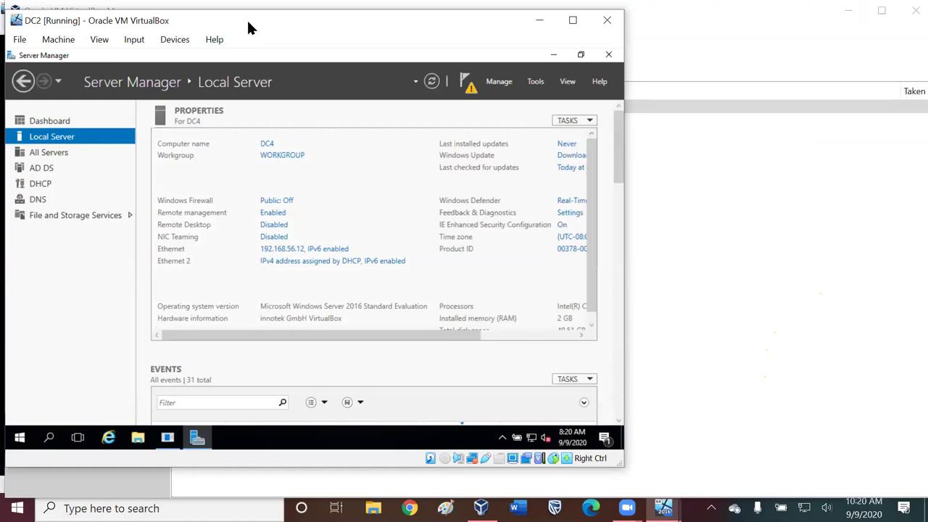
pyautogui.moveTo(248, 23); pyautogui.dragTo(375, 15)
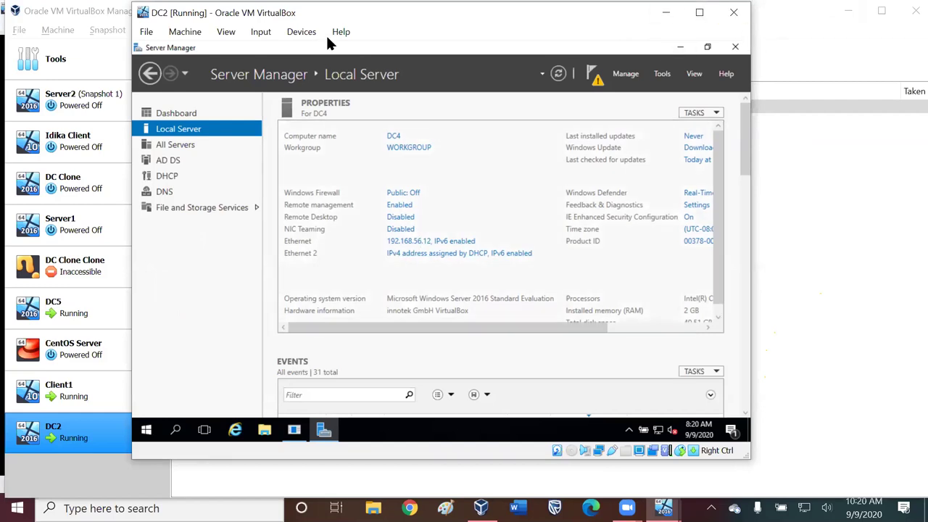
pyautogui.moveTo(508, 14); pyautogui.dragTo(669, 32)
# - Hide the VirtualBox Manager and take the DC5 window out of full screen
pyautogui.click(800, 15)
pyautogui.click(849, 11)
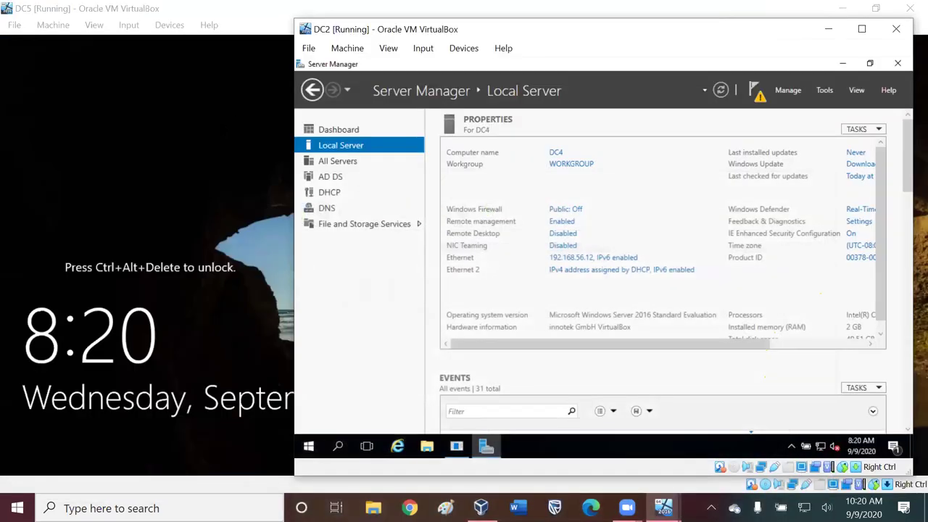
pyautogui.click(834, 9)
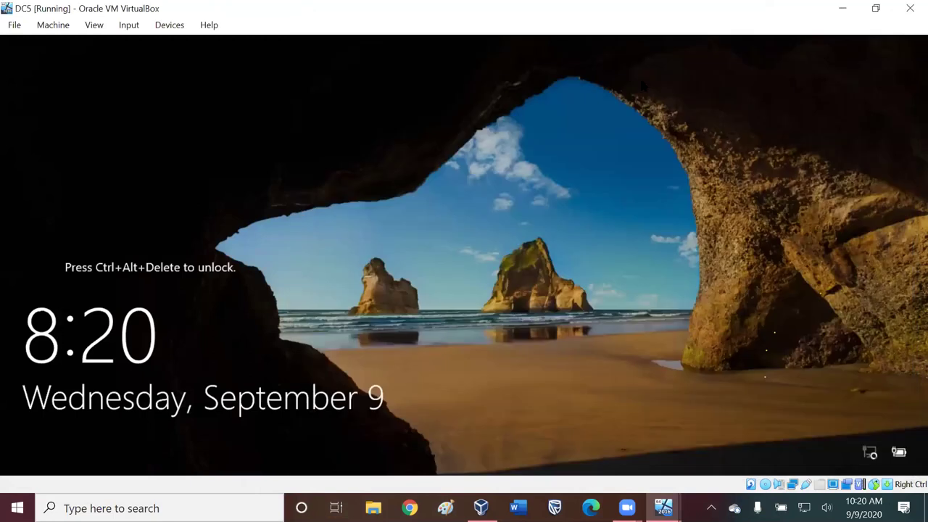
pyautogui.click(876, 8)
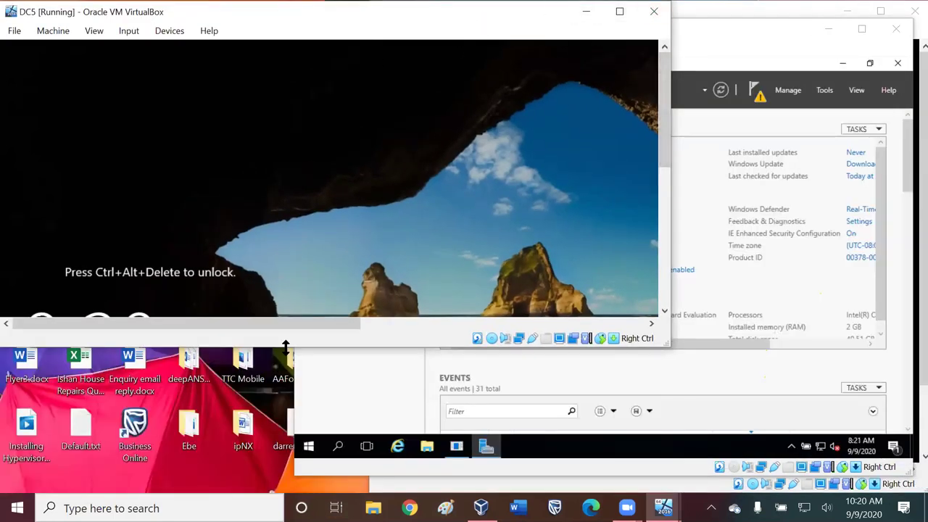
# - Resize DC5 to fill the left half and narrow DC2 to sit beside it on the right
pyautogui.moveTo(287, 346); pyautogui.dragTo(288, 480)
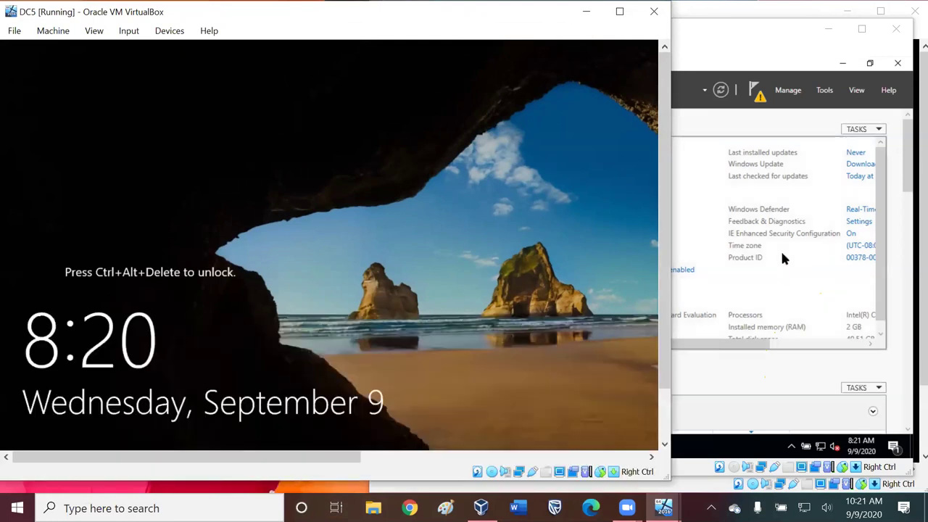
pyautogui.moveTo(673, 242); pyautogui.dragTo(595, 242)
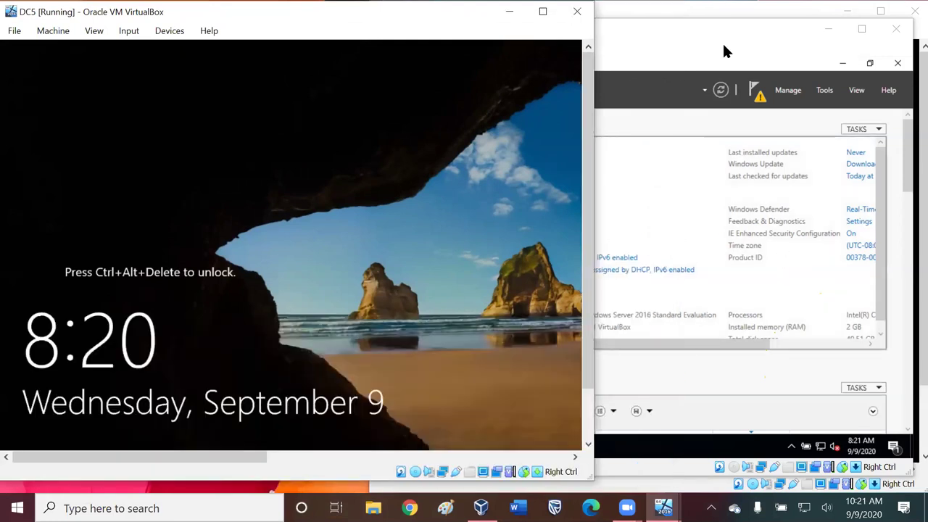
pyautogui.click(729, 24)
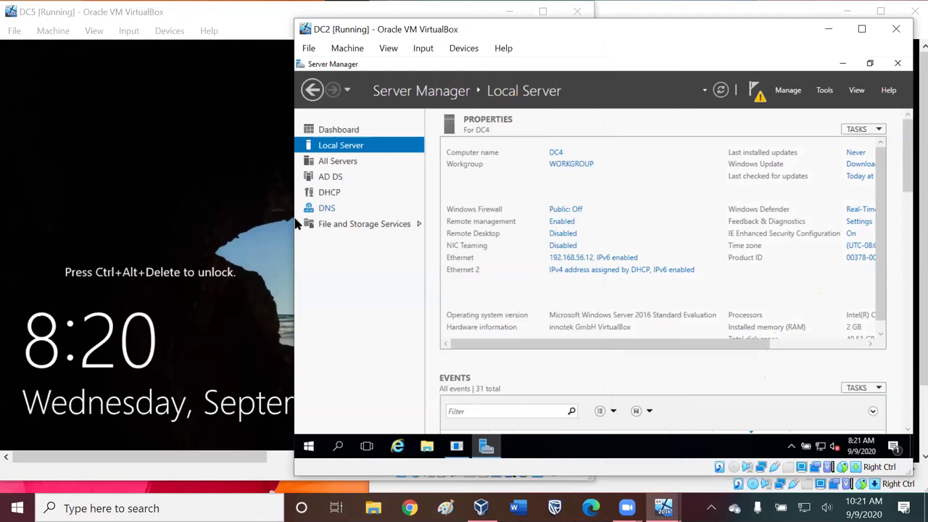
pyautogui.moveTo(293, 234); pyautogui.dragTo(343, 233)
pyautogui.click(326, 233)
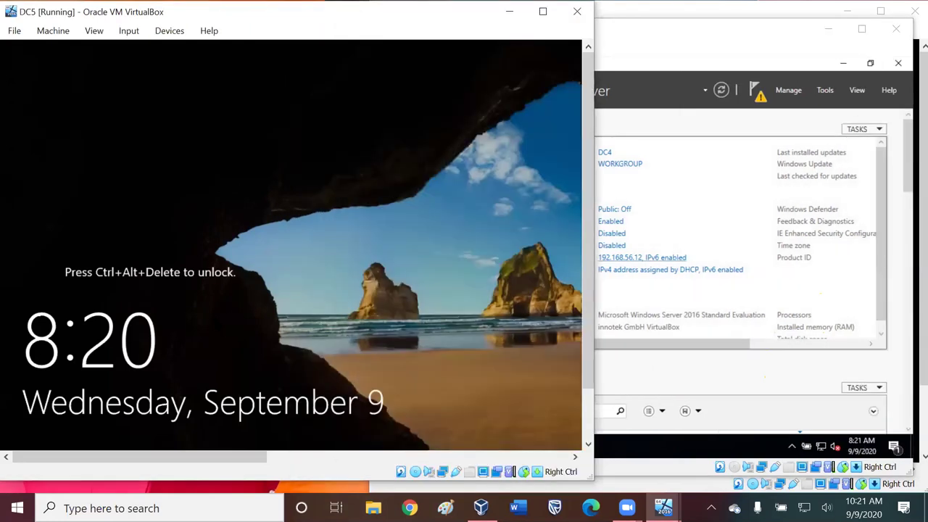
# - Send Ctrl-Alt-Del to DC5 and sign in with the administrator password
pyautogui.click(129, 30)
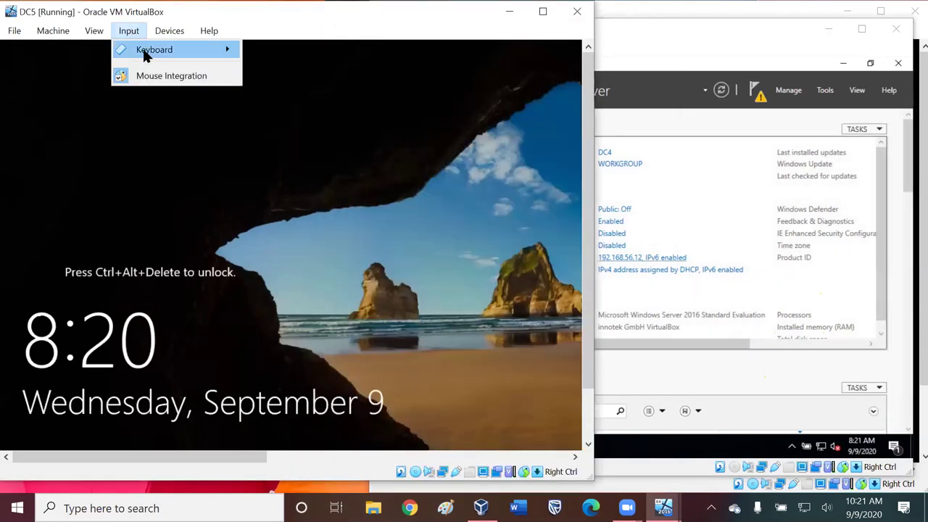
pyautogui.moveTo(154, 49)
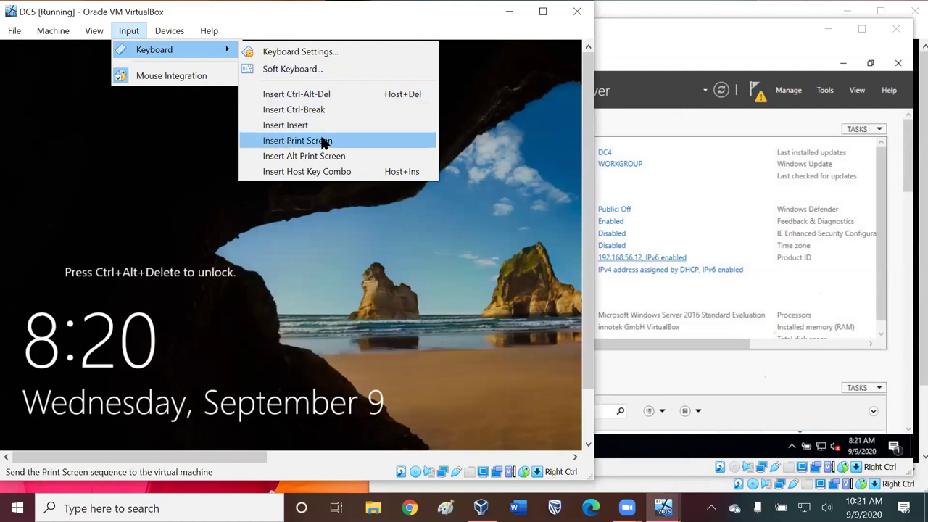
pyautogui.click(327, 94)
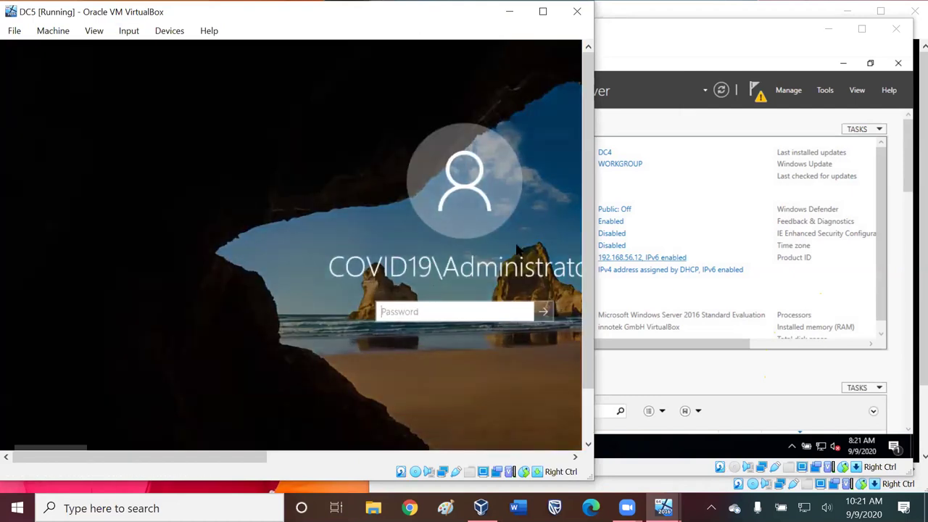
pyautogui.write('P@ssw0rd1')
pyautogui.press('Return')
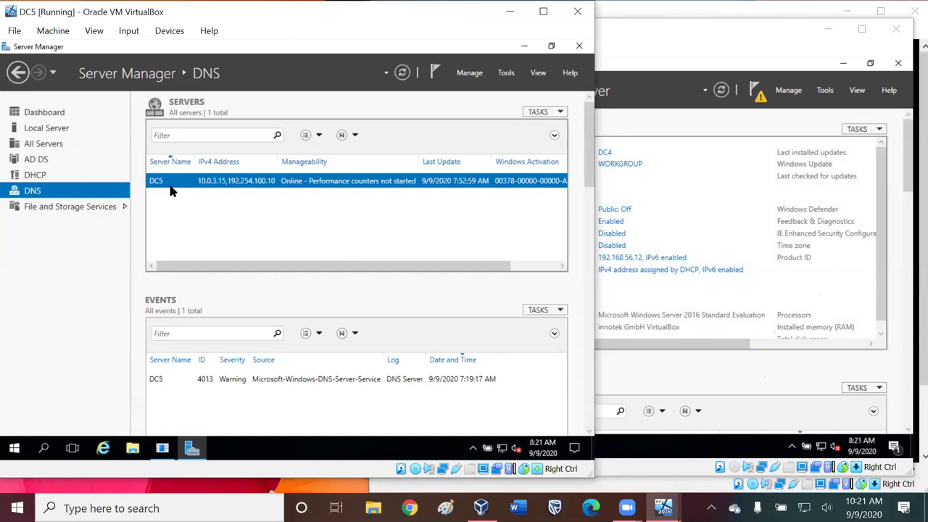
# - View DC5's Local Server page, then open Network Connections from DC2's Ethernet IP link
pyautogui.click(38, 112)
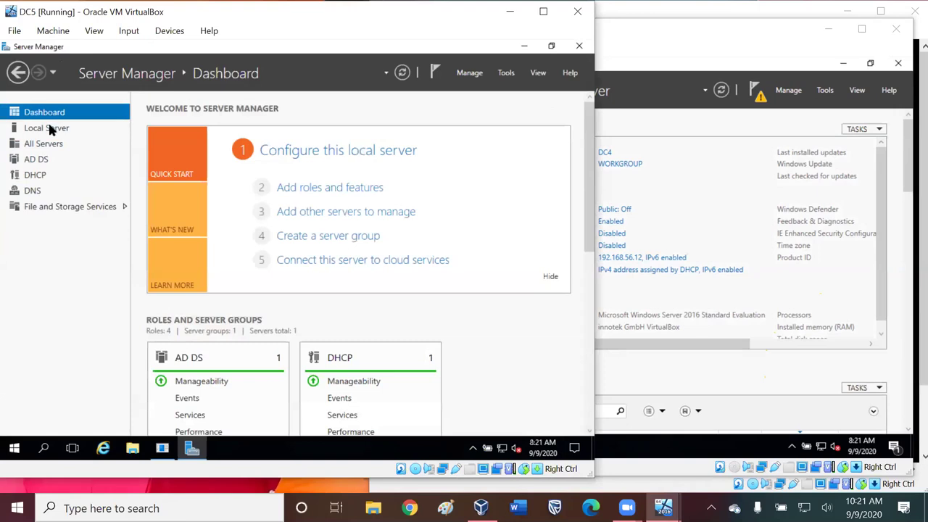
pyautogui.click(46, 128)
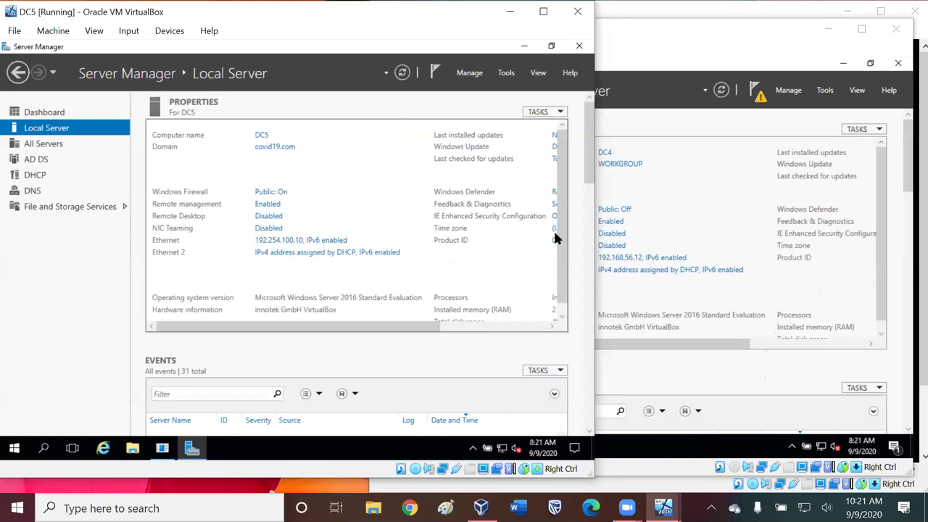
pyautogui.click(685, 196)
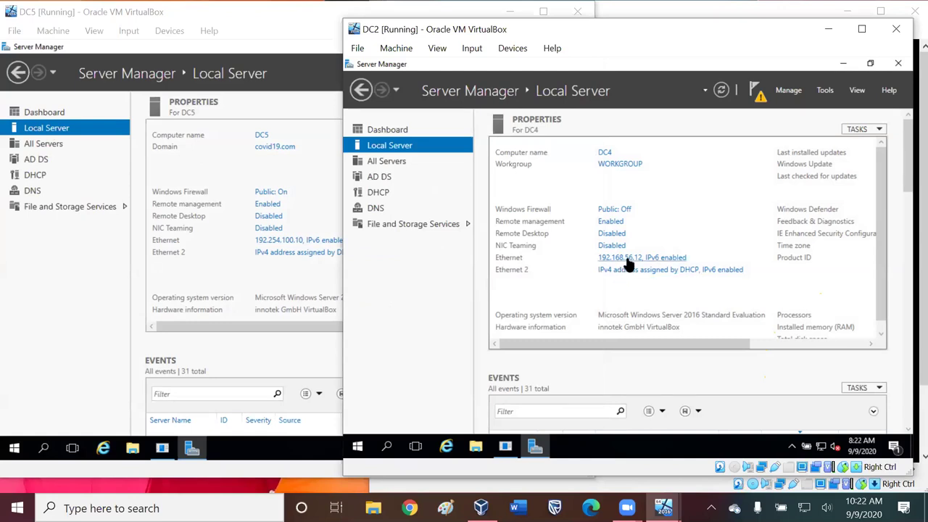
pyautogui.click(628, 262)
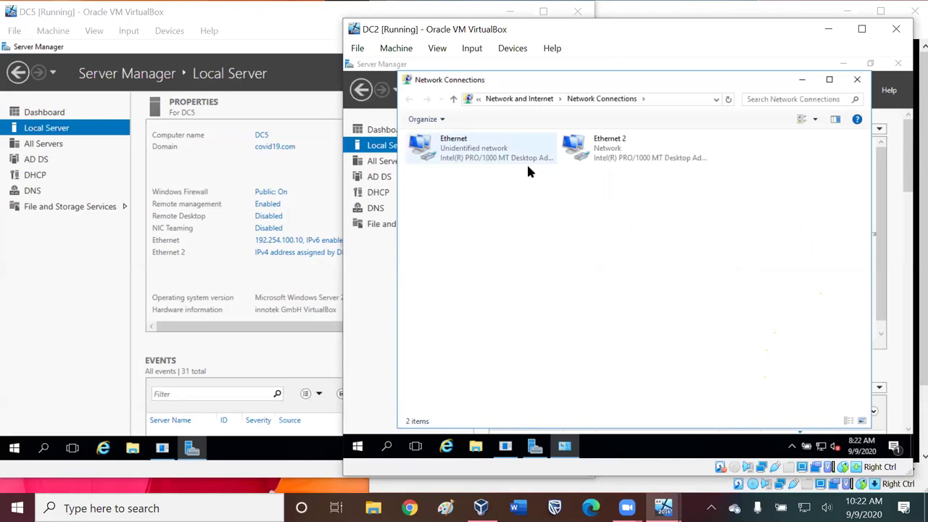
pyautogui.click(609, 151)
pyautogui.click(496, 155)
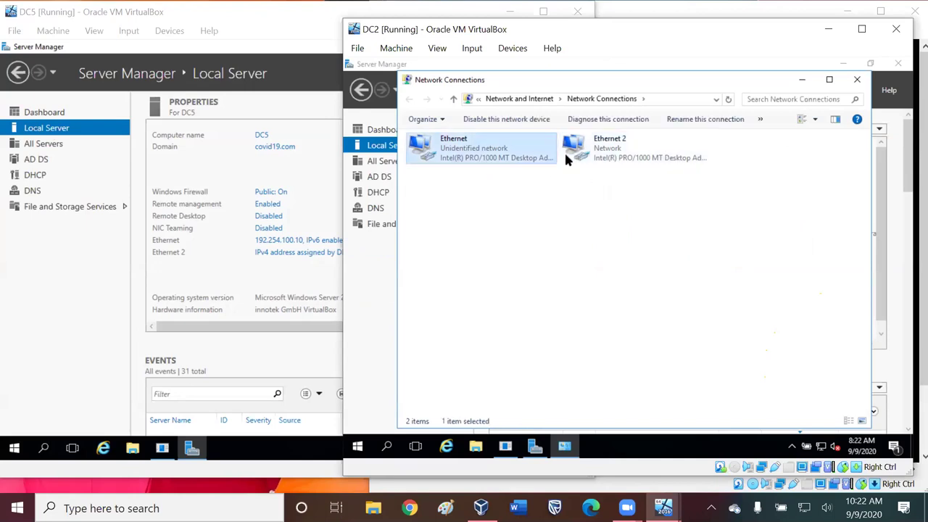
pyautogui.click(608, 153)
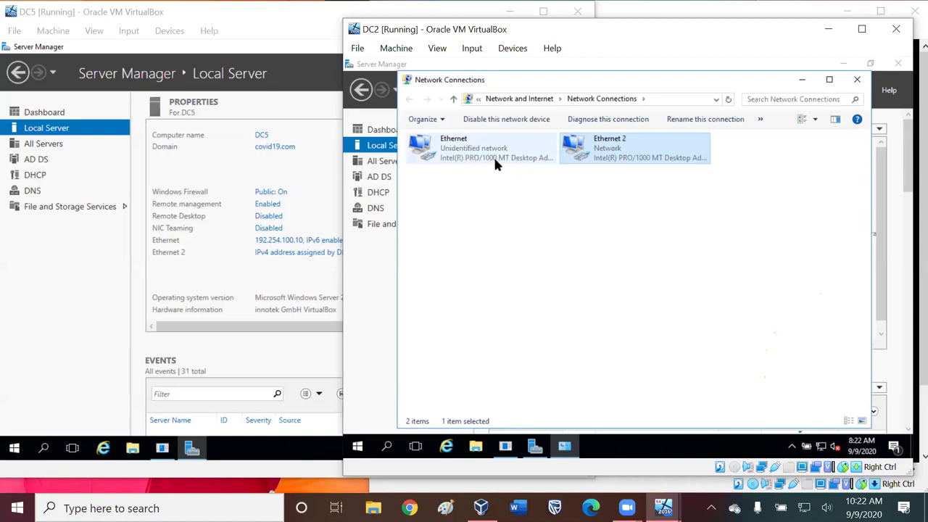
pyautogui.doubleClick(478, 155)
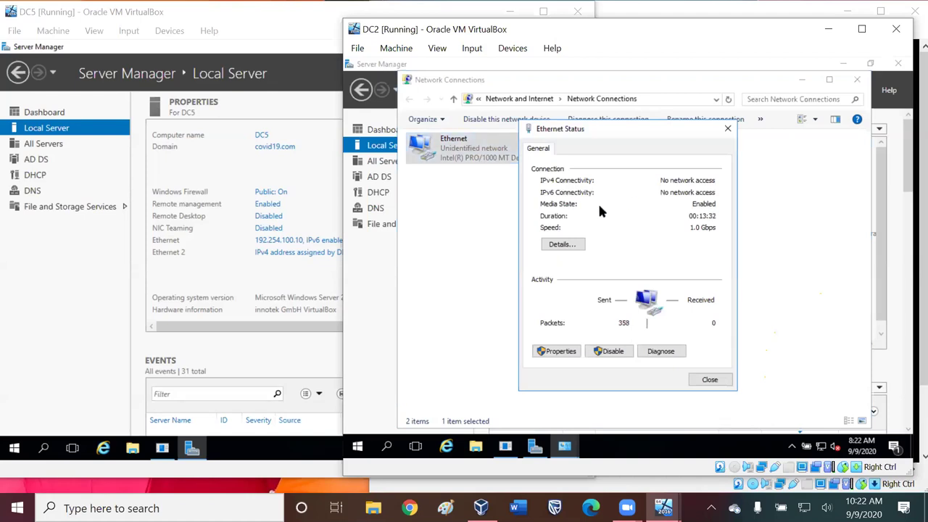
pyautogui.click(728, 131)
pyautogui.doubleClick(613, 140)
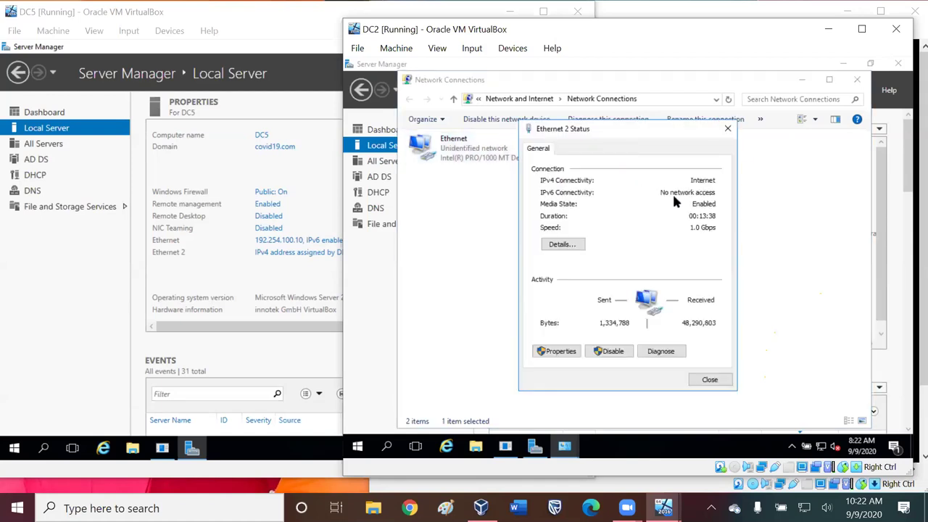
pyautogui.click(728, 131)
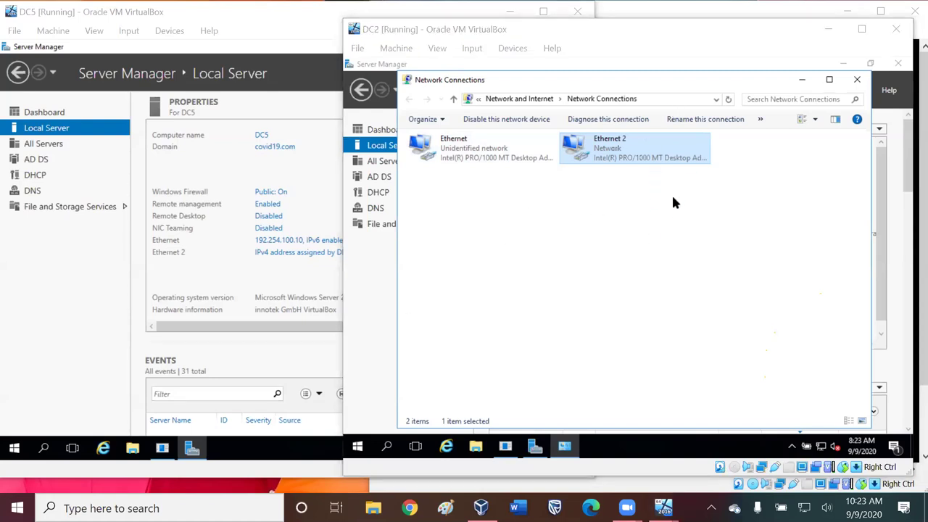
# - Check and close Ethernet 2's properties, then open its connection status window
pyautogui.rightClick(613, 144)
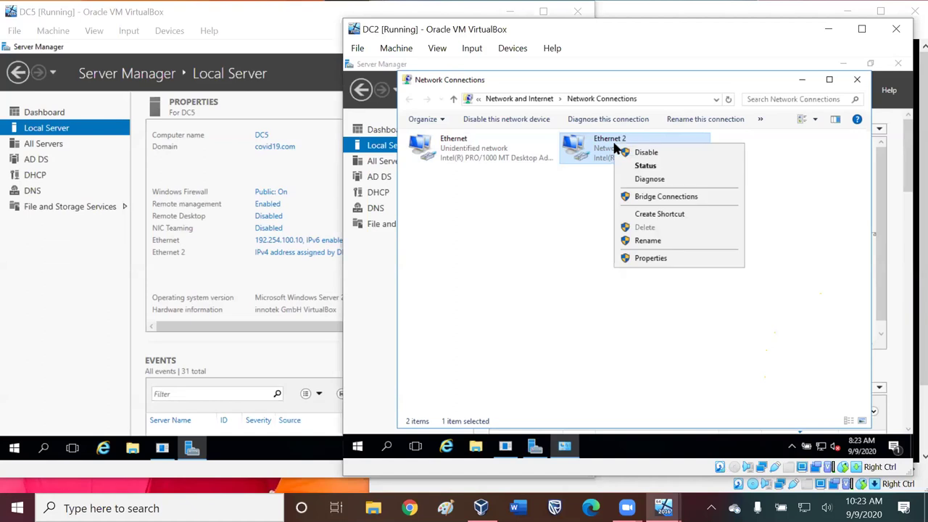
pyautogui.click(665, 258)
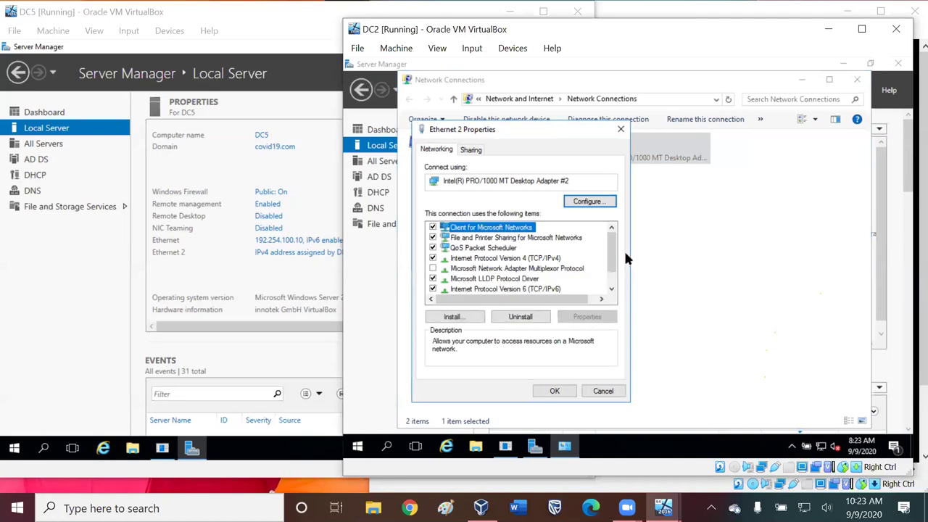
pyautogui.click(621, 129)
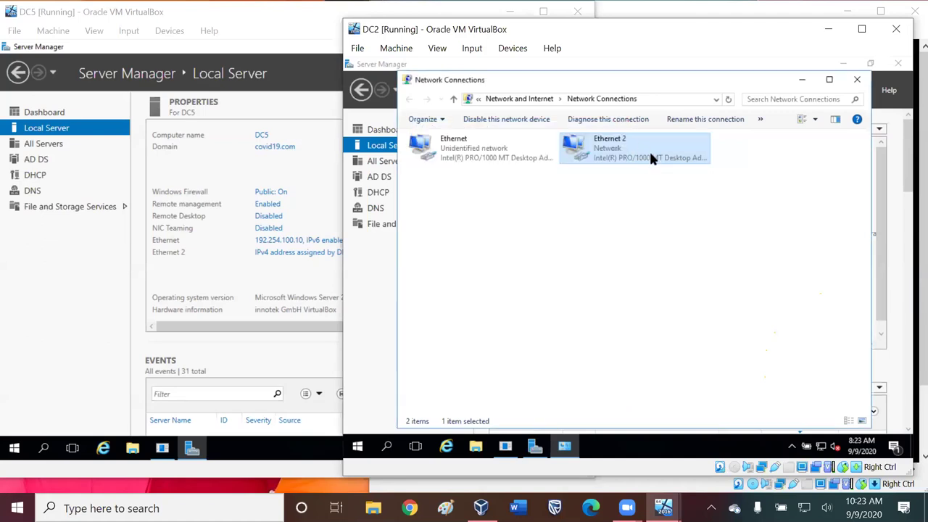
pyautogui.rightClick(644, 161)
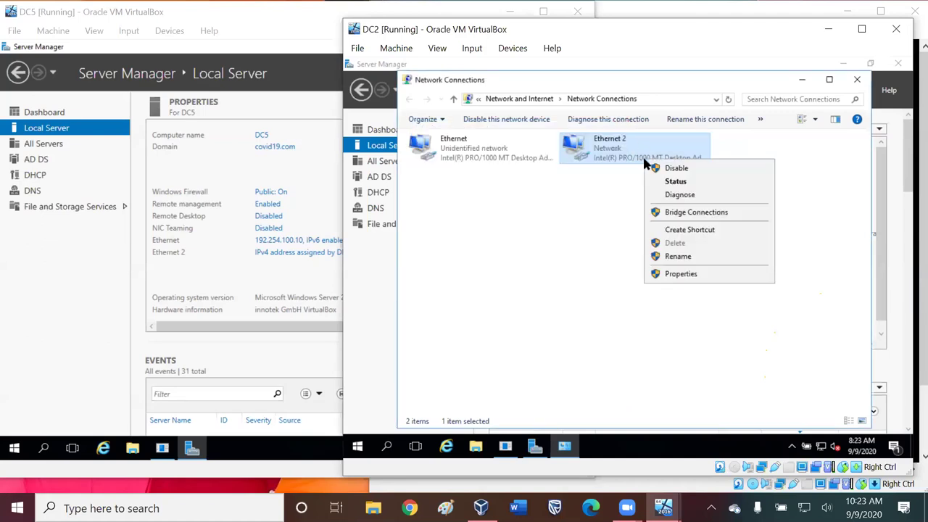
pyautogui.doubleClick(606, 149)
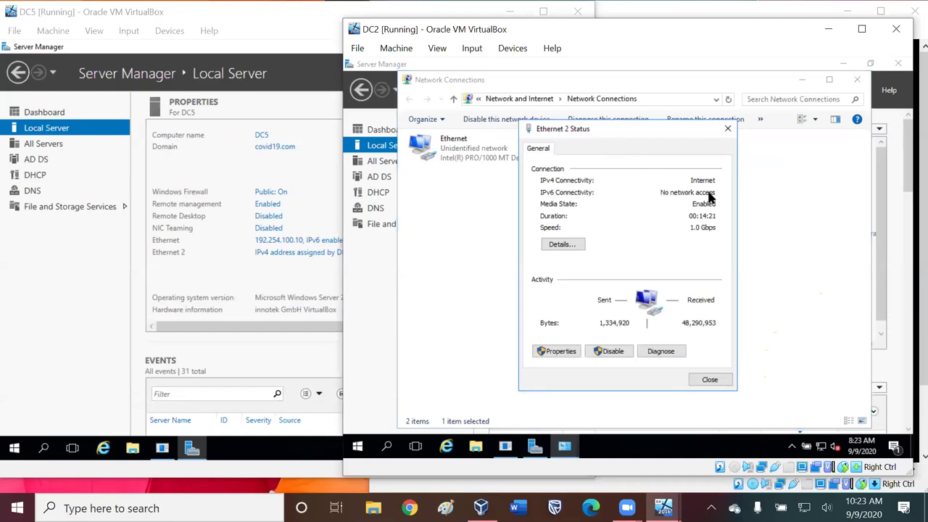
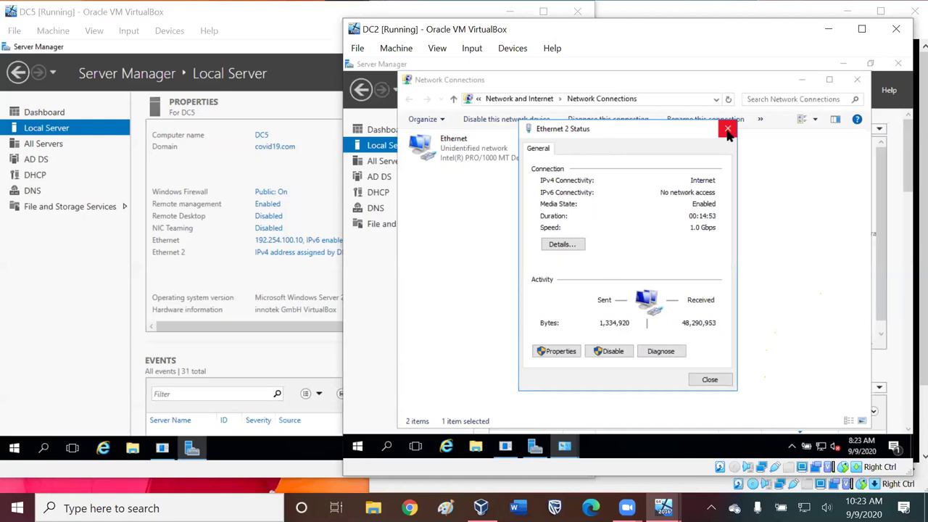
# - Close the Ethernet 2 Status dialog and open Ethernet 2's properties with IPv4 selected
pyautogui.click(728, 131)
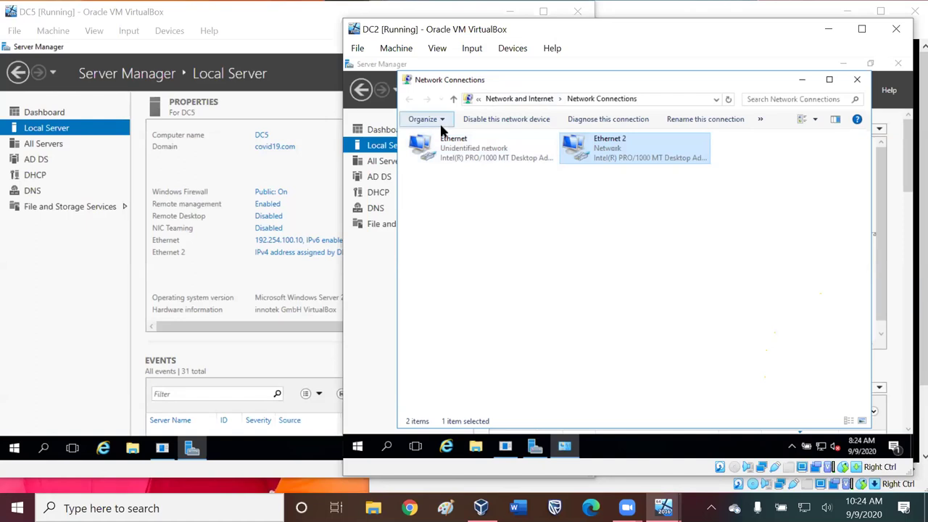
pyautogui.rightClick(629, 150)
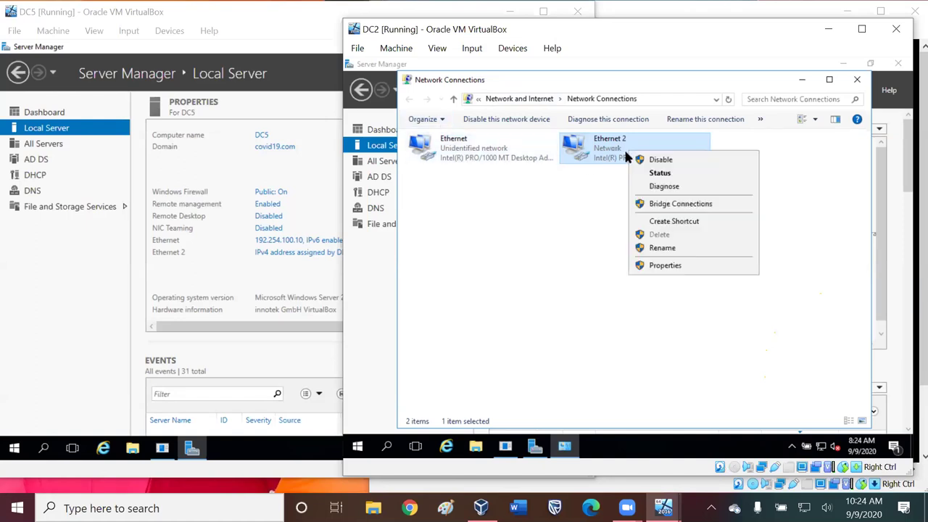
pyautogui.click(670, 270)
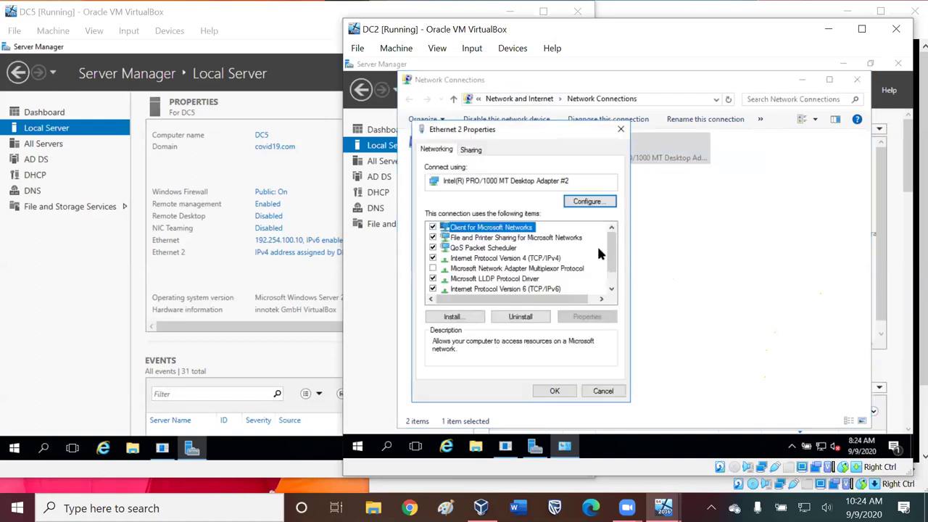
pyautogui.click(507, 260)
pyautogui.click(555, 391)
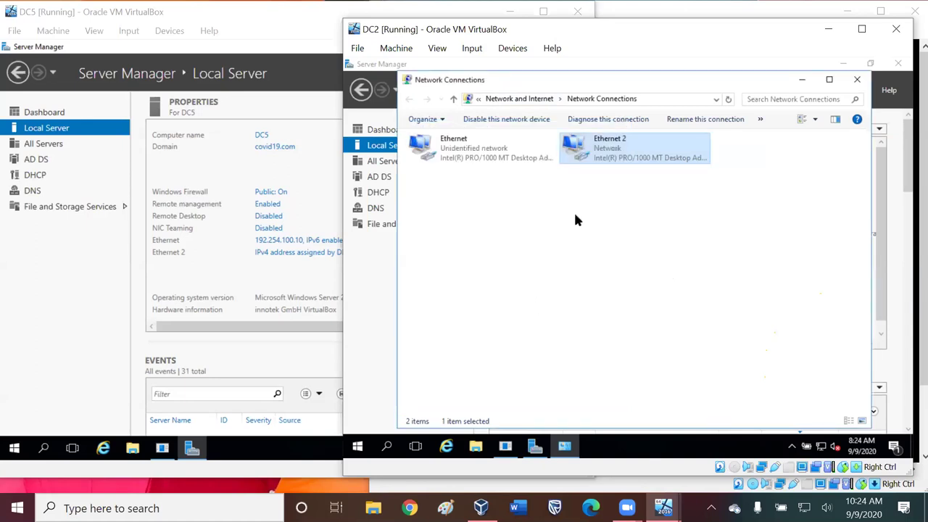
# - Reopen Ethernet 2's IPv4 settings, confirm automatic IP and DNS, and close them unchanged
pyautogui.rightClick(599, 149)
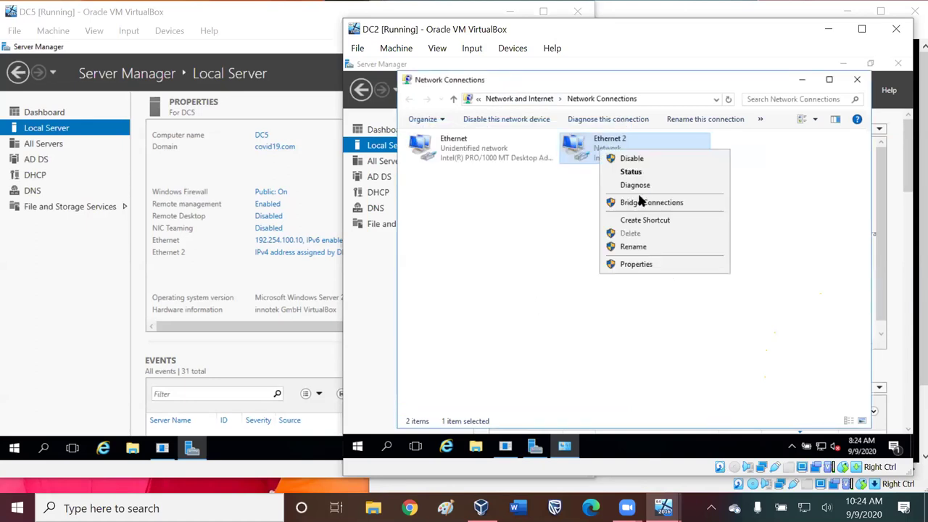
pyautogui.click(636, 265)
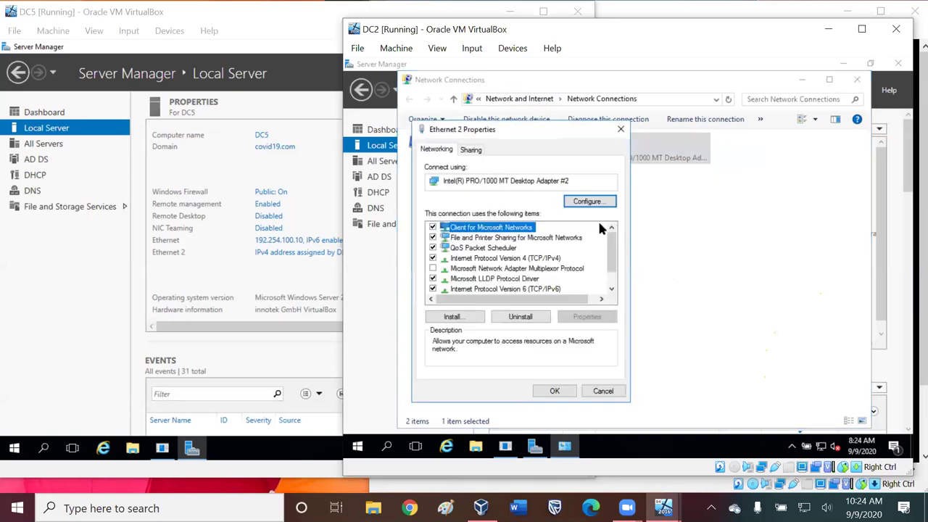
pyautogui.click(501, 260)
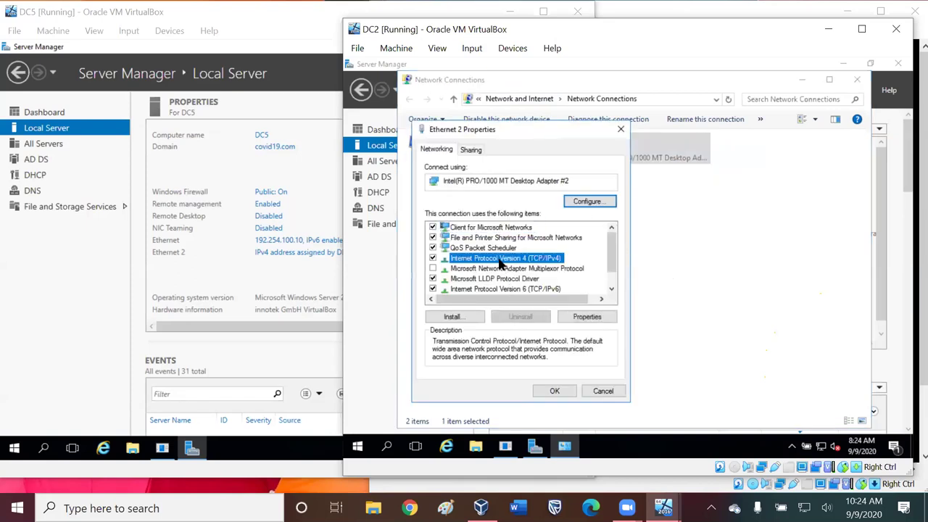
pyautogui.click(588, 317)
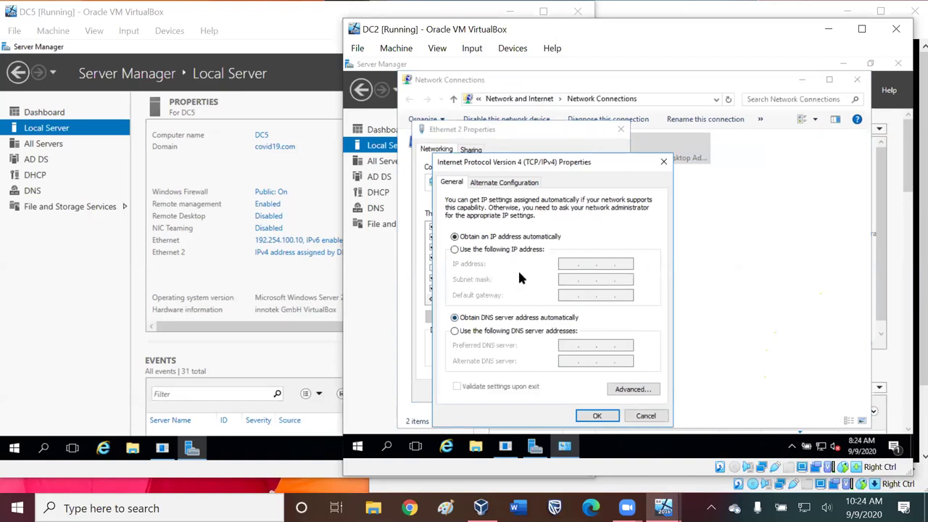
pyautogui.press('Escape')
pyautogui.press('Escape')
# - Inspect Ethernet's static IPv4 (192.168.56.12, gateway and DNS 192.168.56.10) and close both dialogs
pyautogui.rightClick(494, 148)
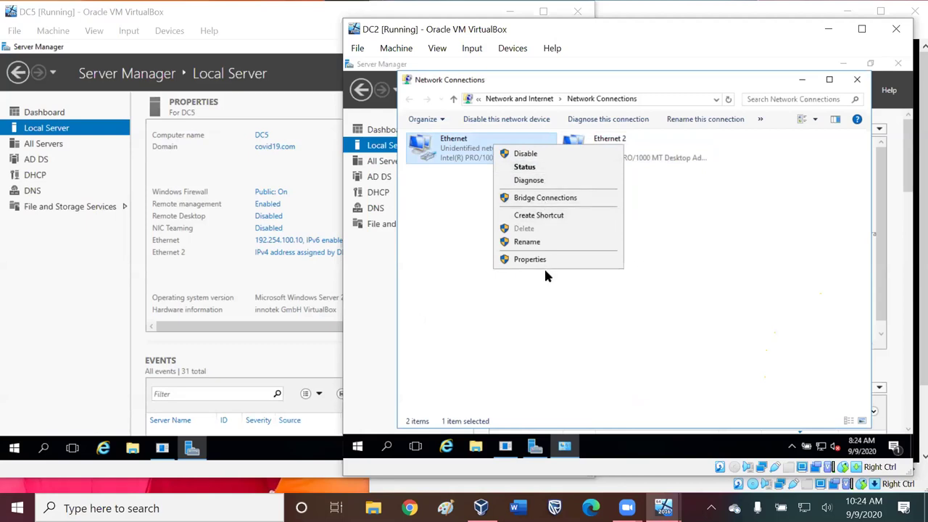
pyautogui.click(544, 264)
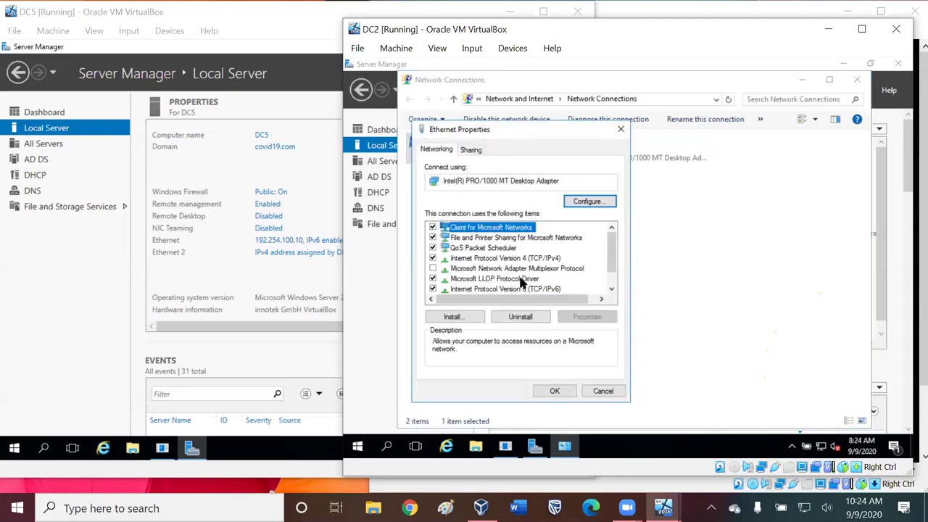
pyautogui.click(491, 259)
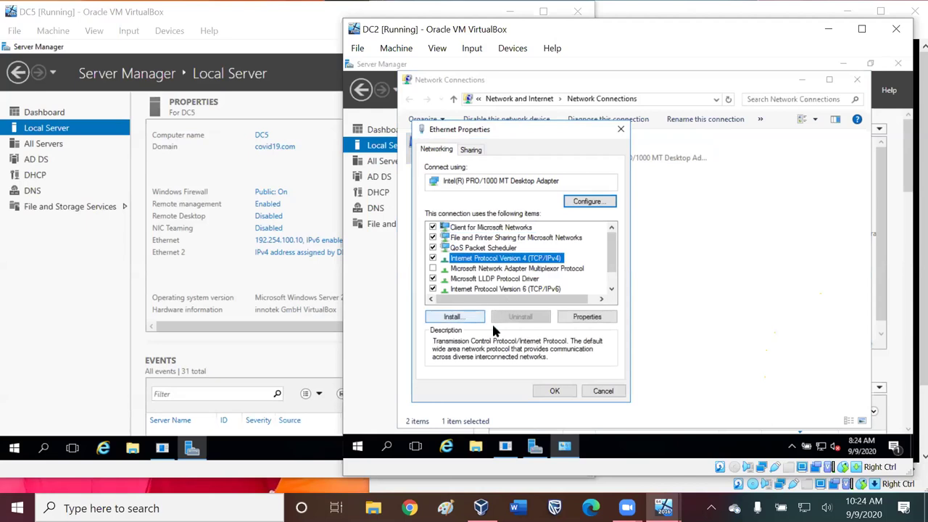
pyautogui.click(587, 319)
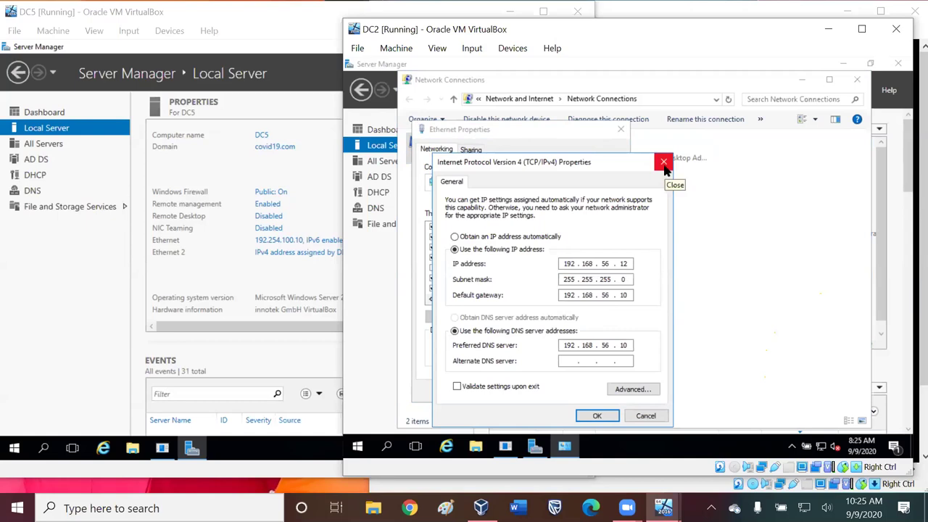
pyautogui.click(665, 164)
pyautogui.press('Escape')
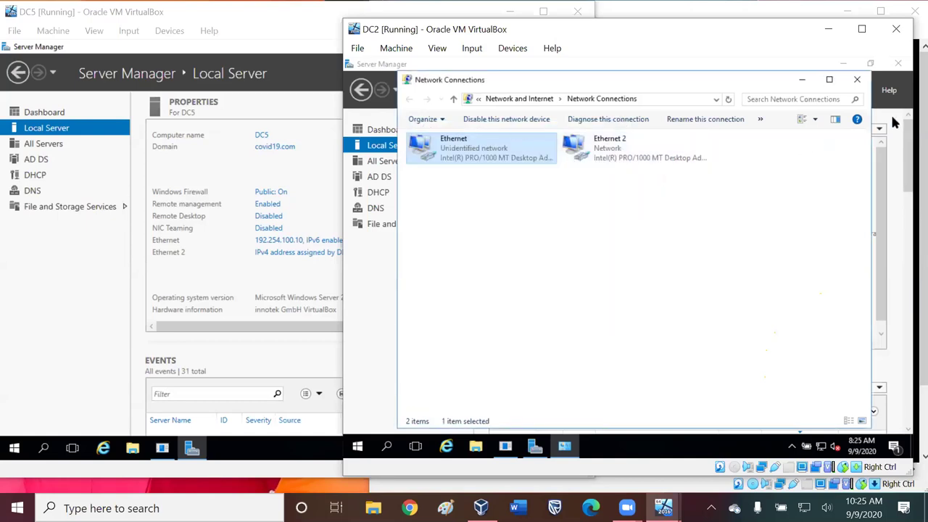
# - Close Network Connections to reveal DC4's Local Server page in Server Manager
pyautogui.click(857, 80)
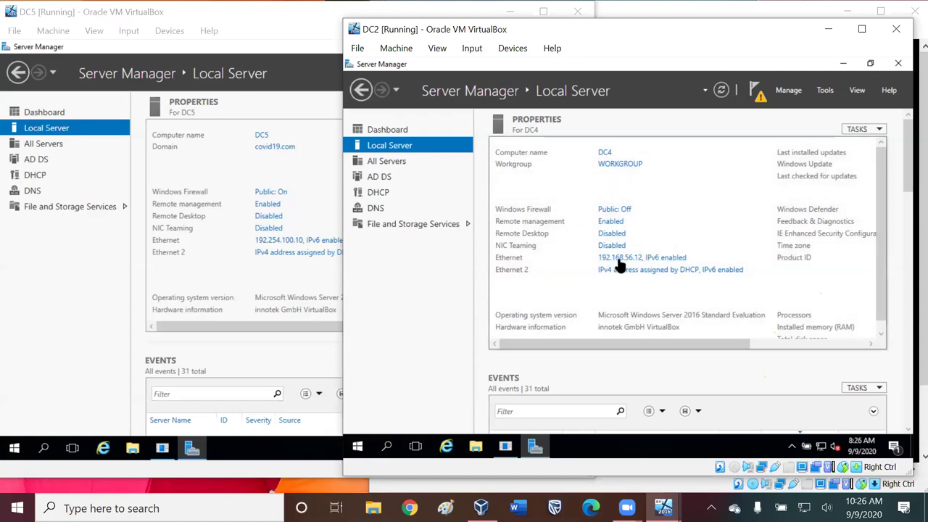
# - Glance at the Devices menu, then drag the DC2 window leftward over DC5
pyautogui.click(521, 51)
pyautogui.click(614, 33)
pyautogui.moveTo(613, 33); pyautogui.dragTo(474, 25)
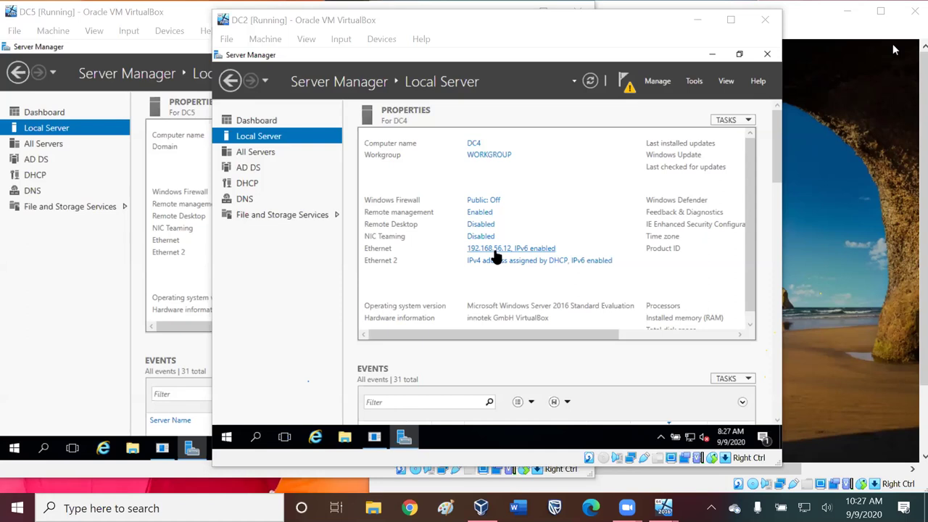
# - From Server Manager's Ethernet link, open Ethernet's properties with Internet Protocol Version 4 selected
pyautogui.click(494, 250)
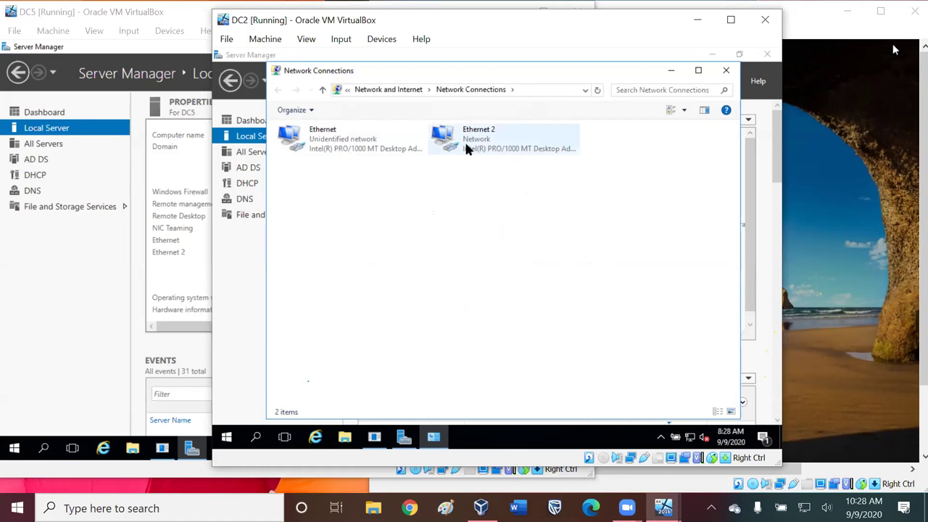
pyautogui.rightClick(362, 145)
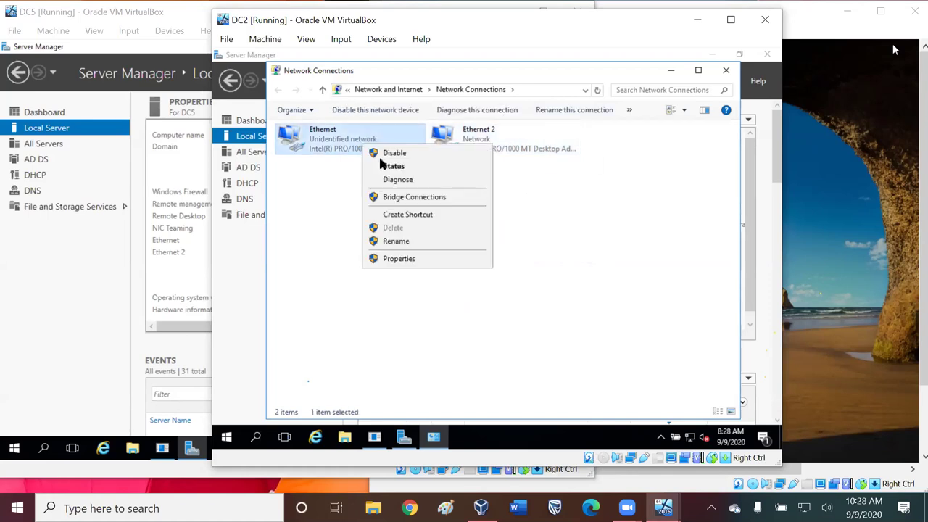
pyautogui.click(414, 258)
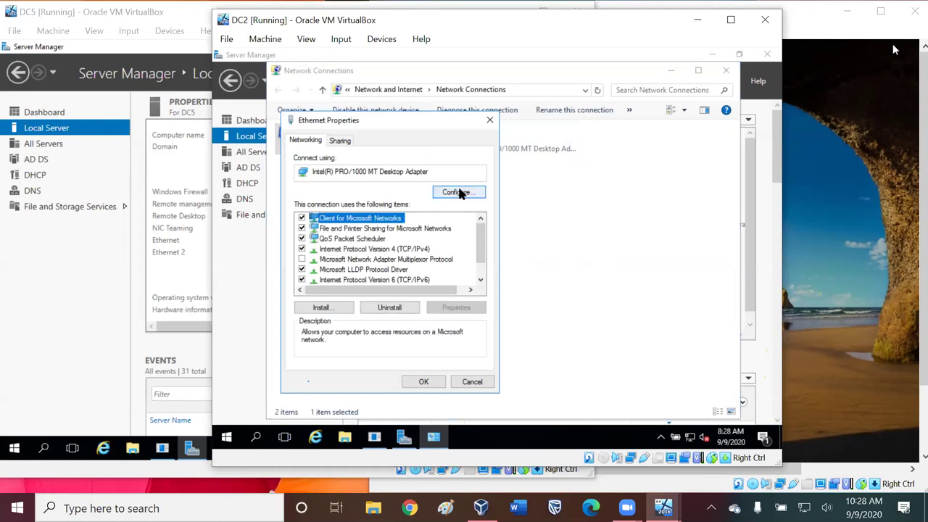
pyautogui.click(374, 249)
# - Change Ethernet's IPv4 address to 192.254.100.12 and default gateway to 192.254.100.10
pyautogui.click(464, 307)
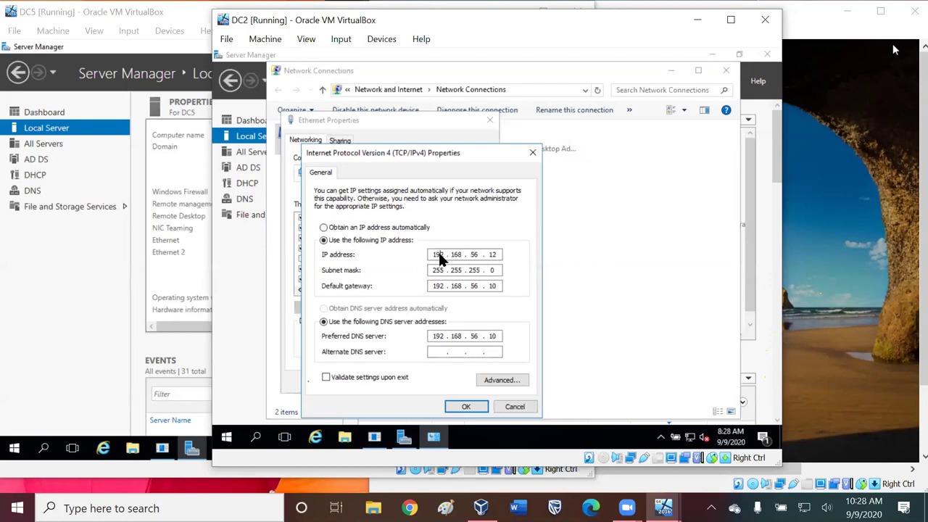
pyautogui.press('Tab')
pyautogui.press('BackSpace')
pyautogui.press('BackSpace')
pyautogui.press('BackSpace')
pyautogui.press('Left')
pyautogui.write('254 . 100')
pyautogui.press('Tab')
pyautogui.press('Tab')
pyautogui.press('Right')
pyautogui.press('Right')
pyautogui.hotkey('shift', 'Home')
pyautogui.press('.')
pyautogui.write('254 . 100')
# - Set the preferred DNS server to 192.254.100.10, apply, and answer the network discovery prompt
pyautogui.press('Tab')
pyautogui.press('Tab')
pyautogui.press('Right')
pyautogui.press('Right')
pyautogui.press('.')
pyautogui.press('Right')
pyautogui.press('Home')
pyautogui.press('Right')
pyautogui.press('Right')
pyautogui.press('Home')
pyautogui.press('Right')
pyautogui.press('Right')
pyautogui.press('Right')
pyautogui.press('Right')
pyautogui.press('Delete')
pyautogui.press('Delete')
pyautogui.press('Delete')
pyautogui.write('254 . 100')
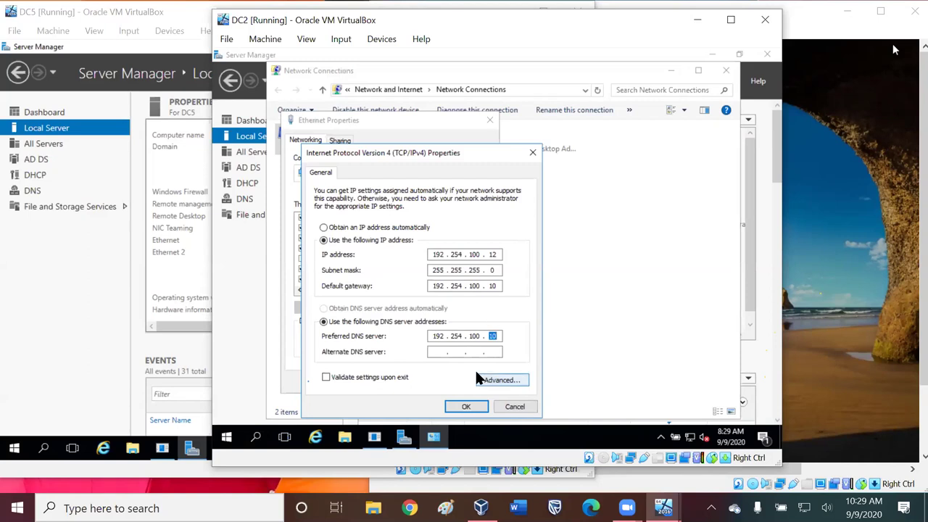
pyautogui.press('Return')
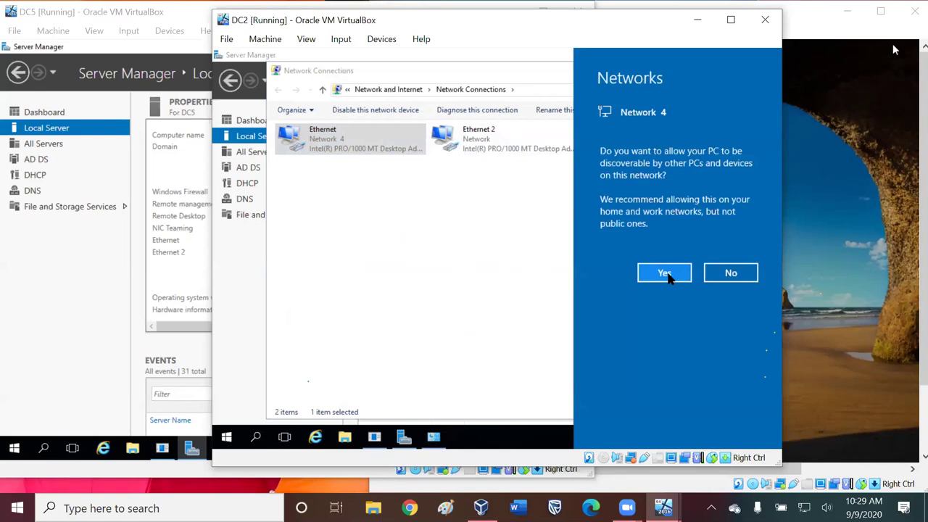
pyautogui.click(729, 272)
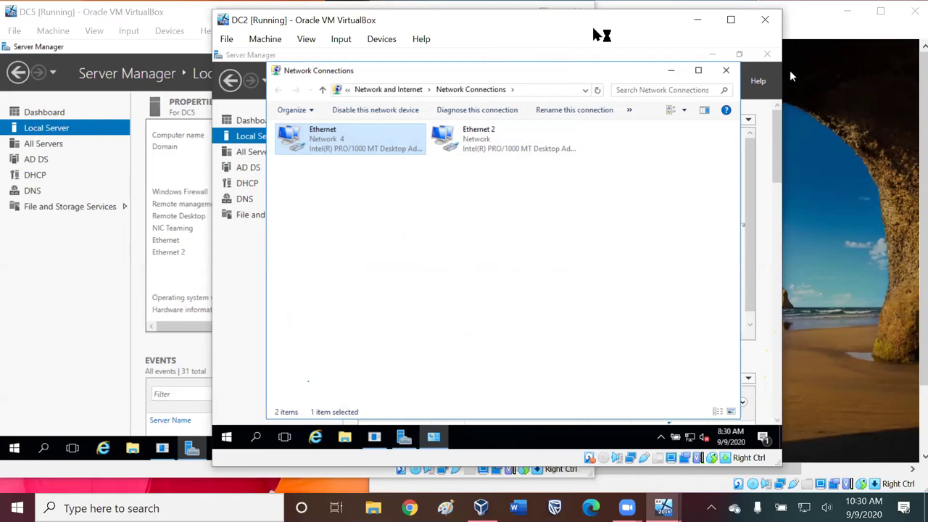
# - Move the DC2 window right beside DC5 and bring DC2's Server Manager to the front
pyautogui.moveTo(591, 28); pyautogui.dragTo(710, 19)
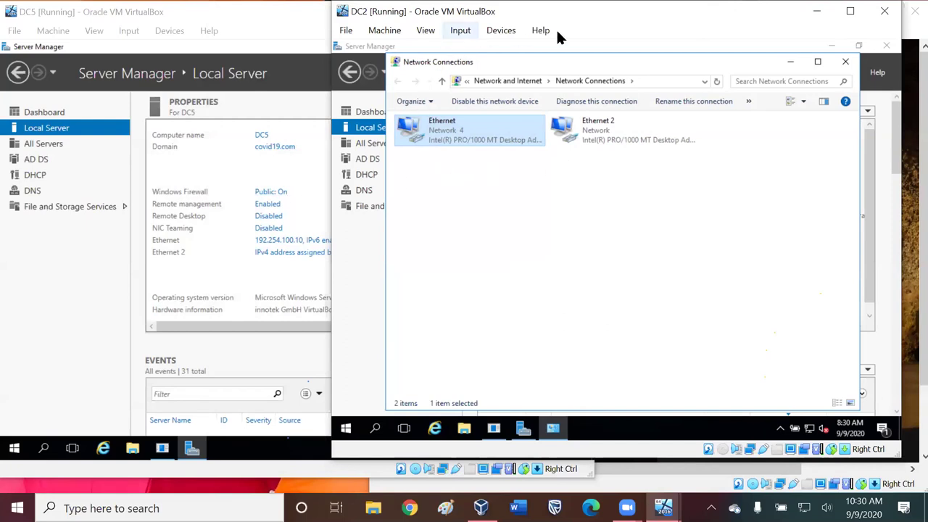
pyautogui.moveTo(671, 13); pyautogui.dragTo(779, 43)
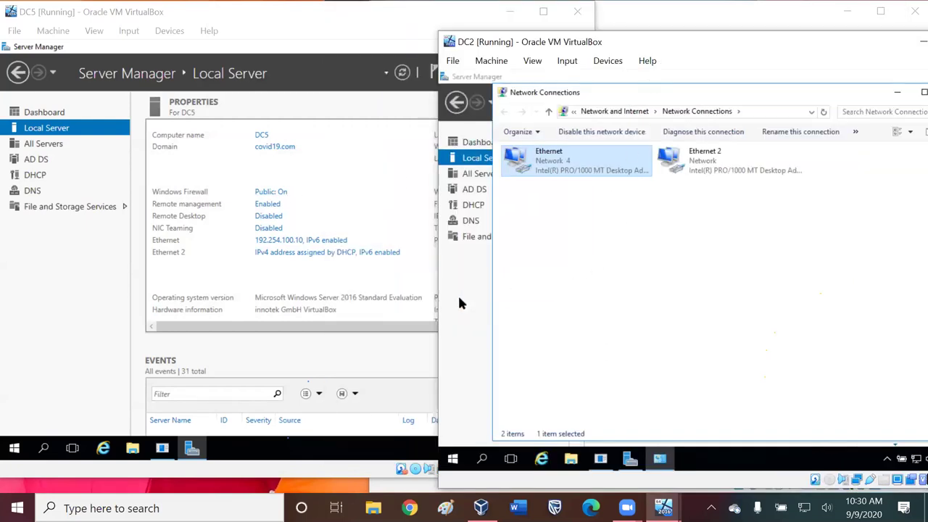
pyautogui.click(457, 296)
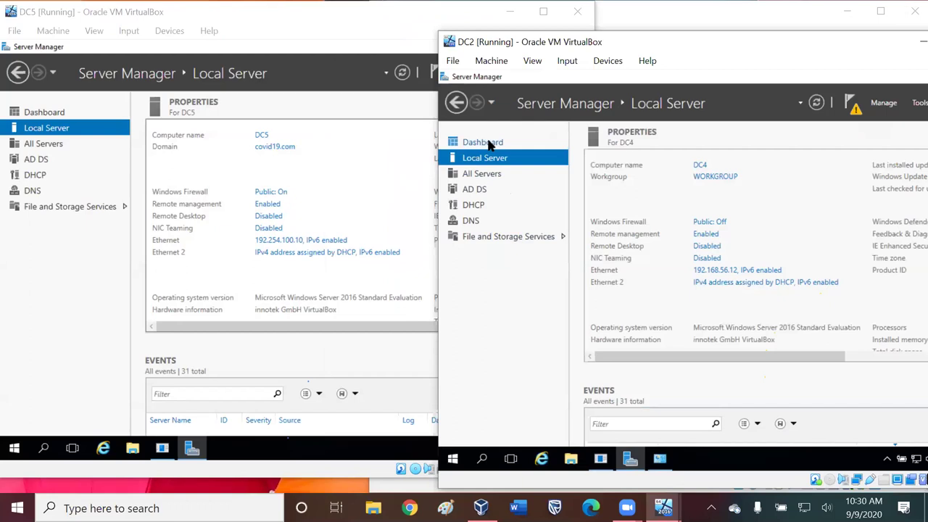
# - Switch DC2's Server Manager to Dashboard and back to Local Server to reload its properties
pyautogui.click(484, 144)
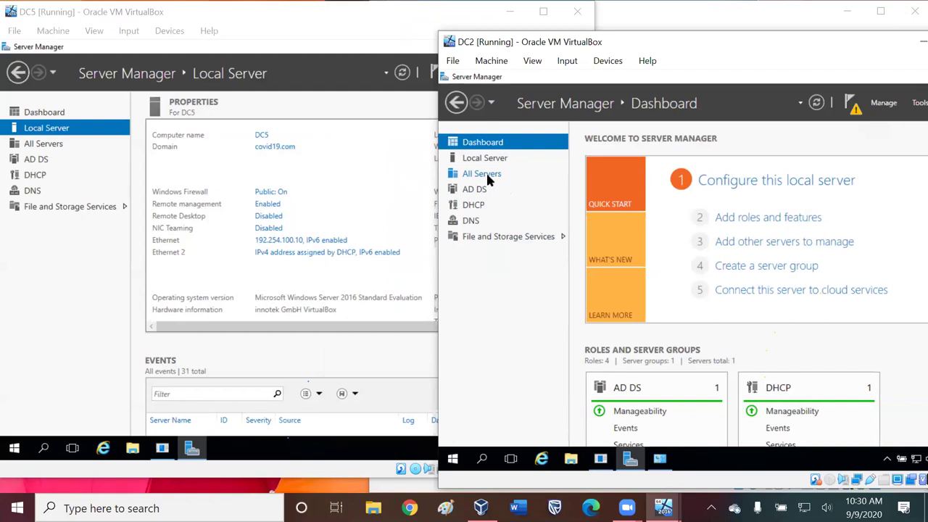
pyautogui.click(486, 158)
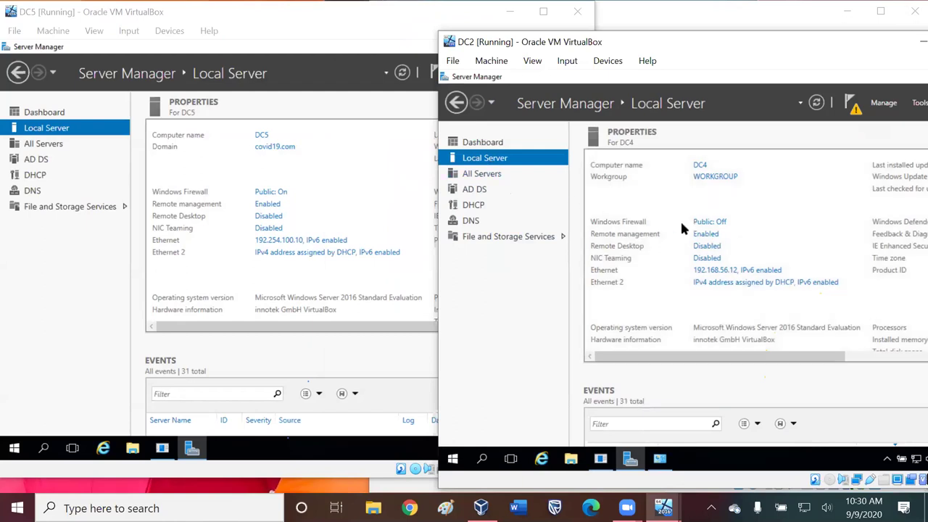
# - Turn off DC2's firewall for public networks and return to its Local Server page
pyautogui.click(718, 226)
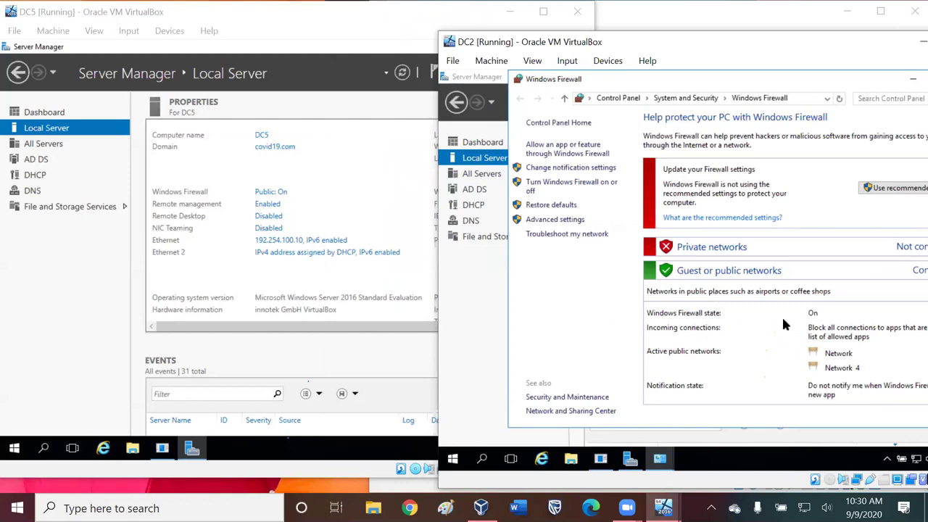
pyautogui.click(530, 193)
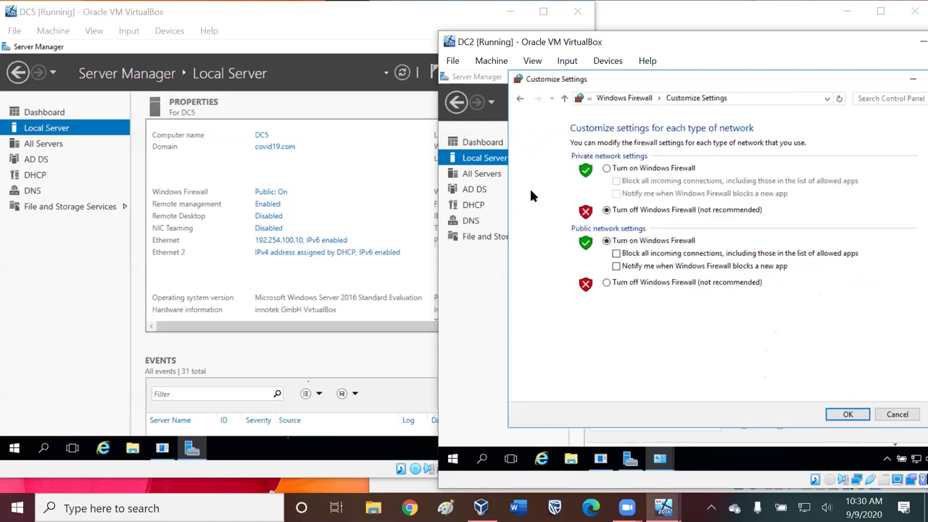
pyautogui.click(606, 282)
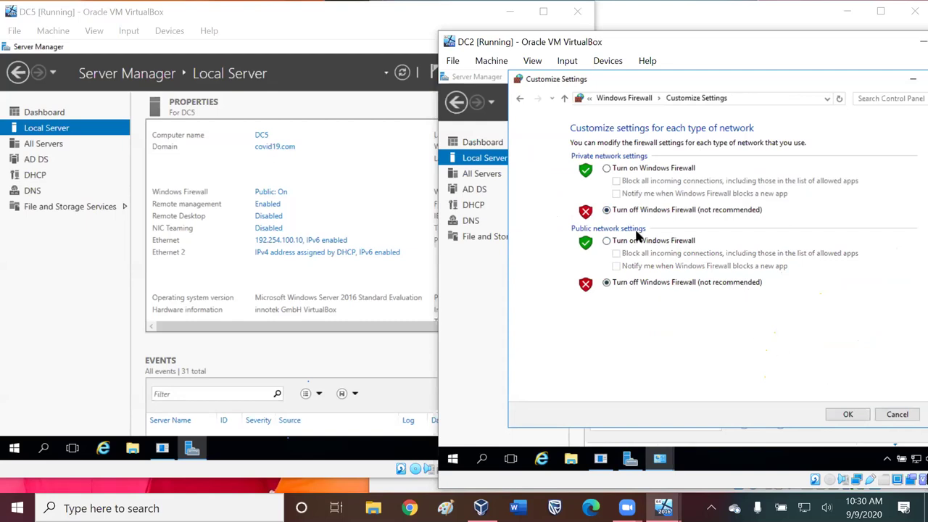
pyautogui.click(852, 411)
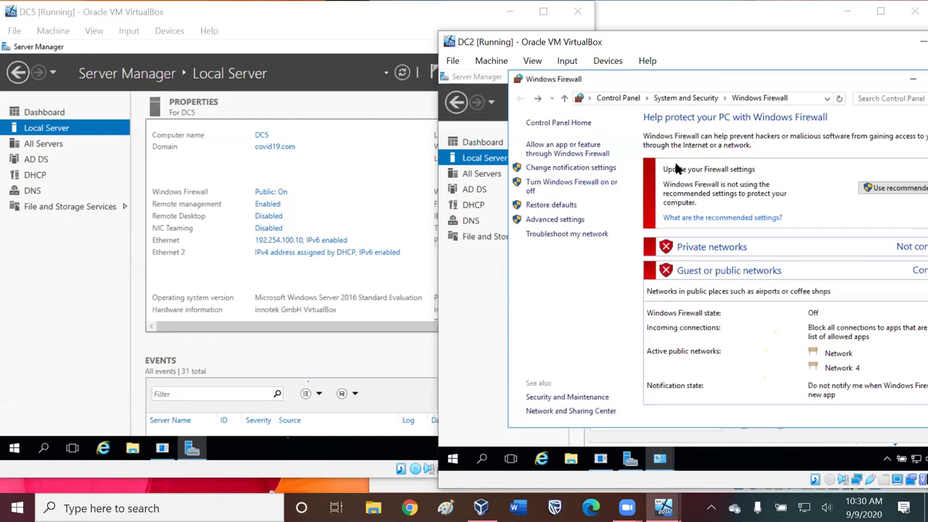
pyautogui.click(479, 143)
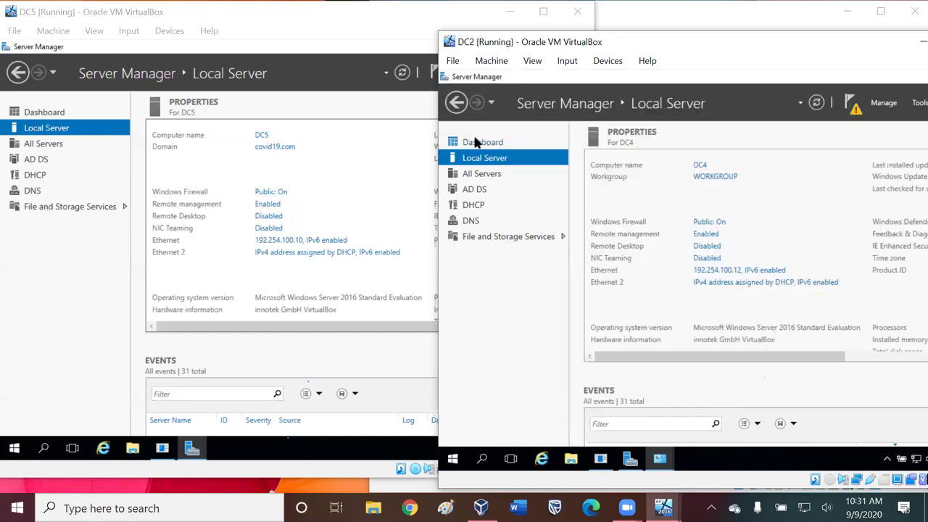
pyautogui.click(482, 158)
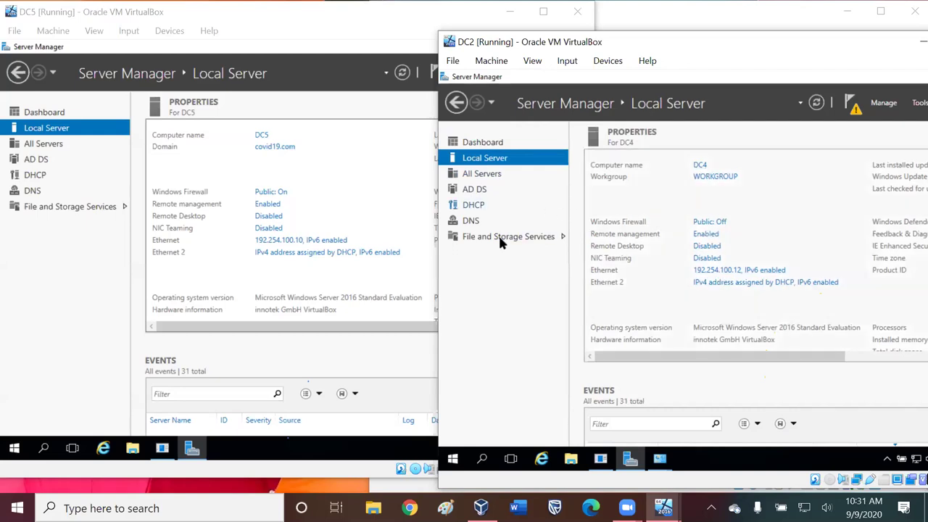
# - Turn off DC5's firewall for domain, private and public networks, then close Windows Firewall
pyautogui.click(275, 195)
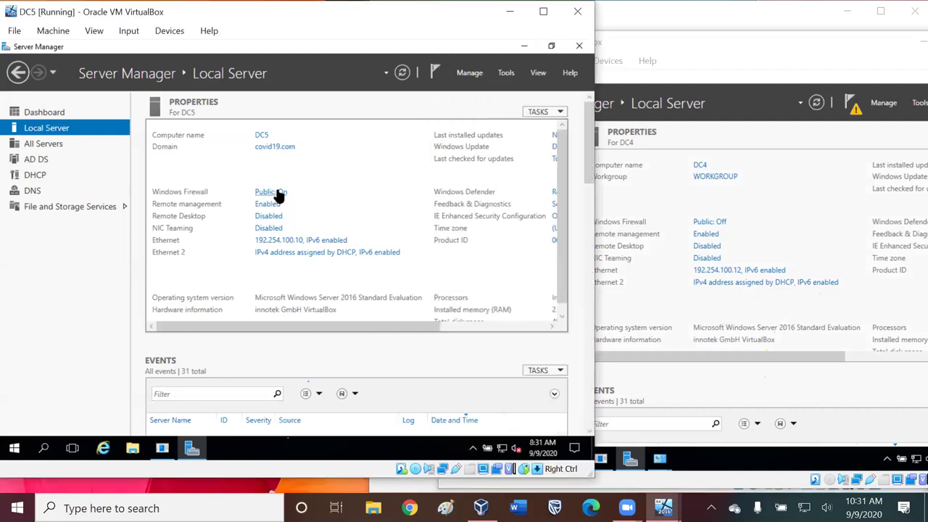
pyautogui.click(269, 193)
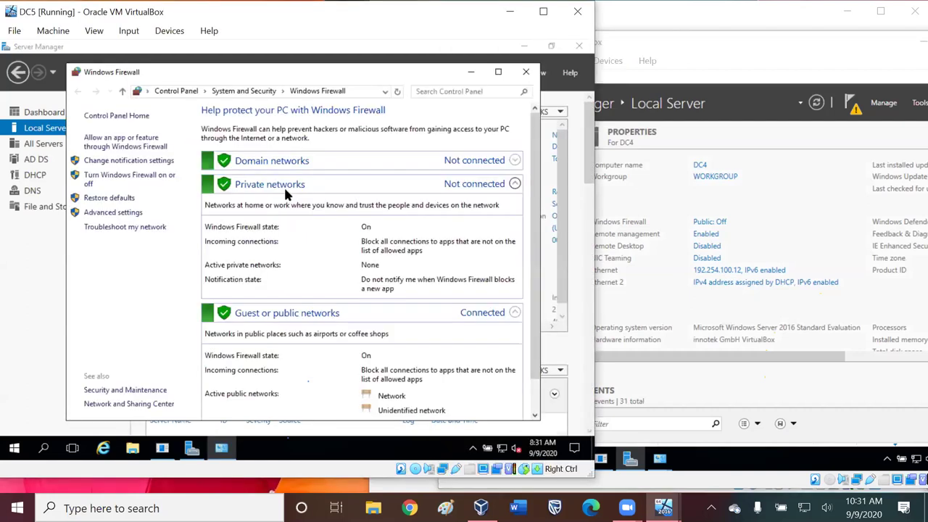
pyautogui.click(137, 176)
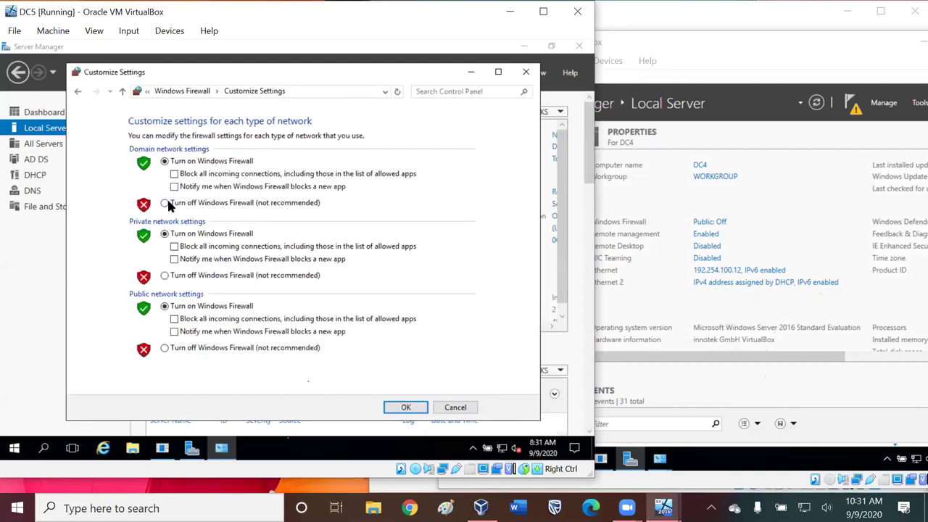
pyautogui.click(166, 203)
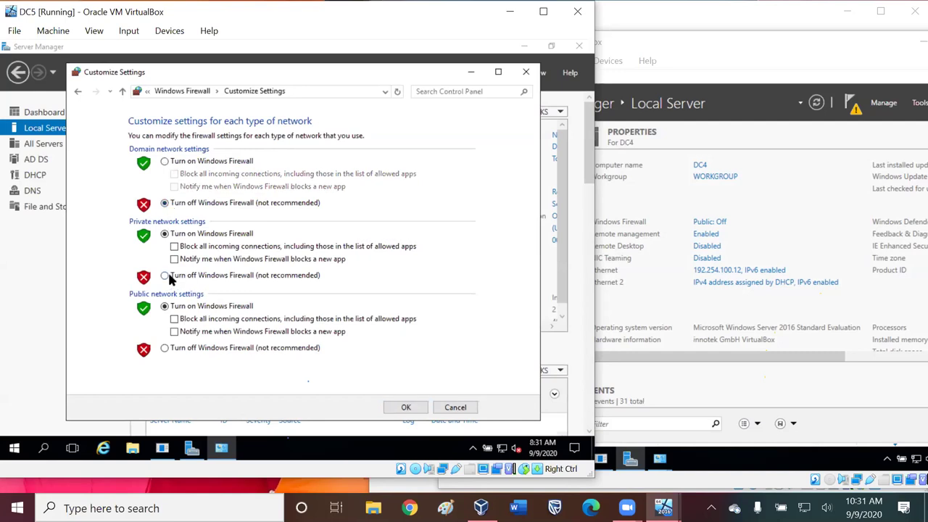
pyautogui.click(166, 275)
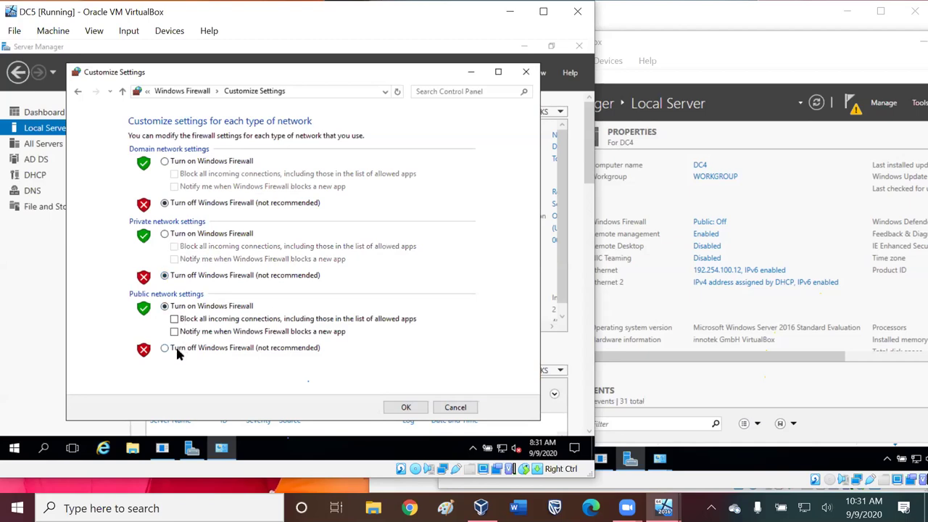
pyautogui.click(176, 348)
pyautogui.press('Return')
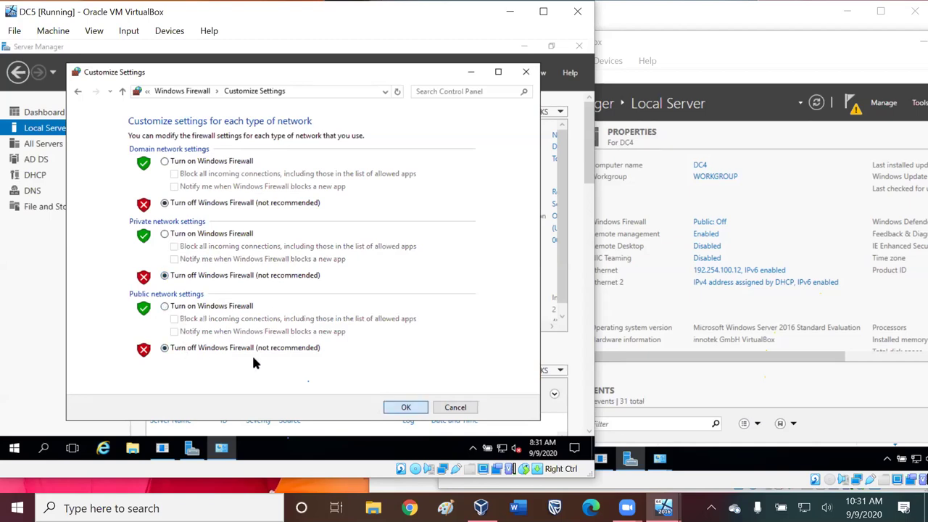
pyautogui.click(526, 73)
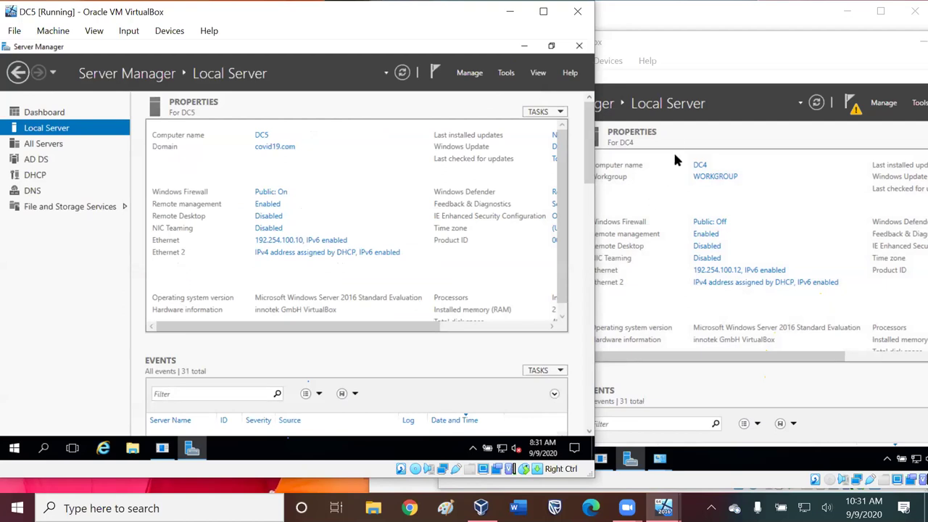
# - Bring the DC2 VirtualBox window forward and open its Machine menu
pyautogui.click(681, 52)
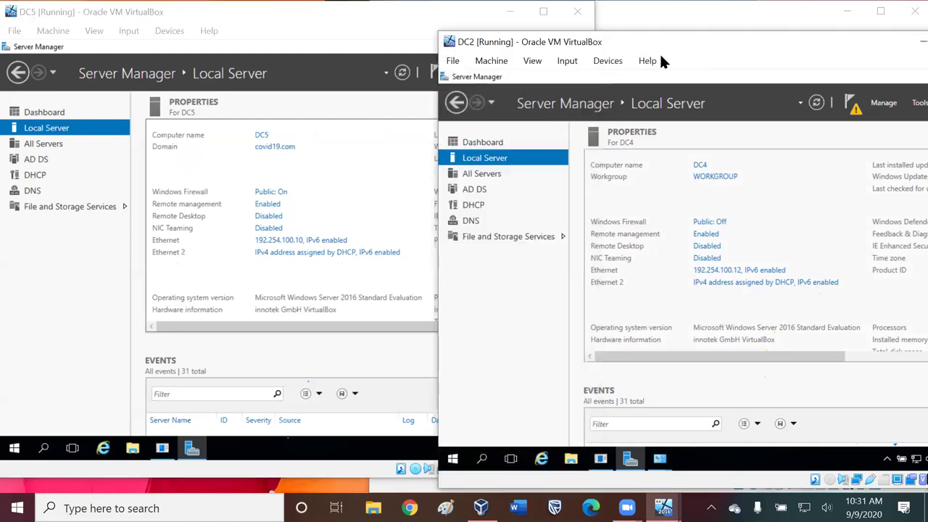
pyautogui.click(500, 61)
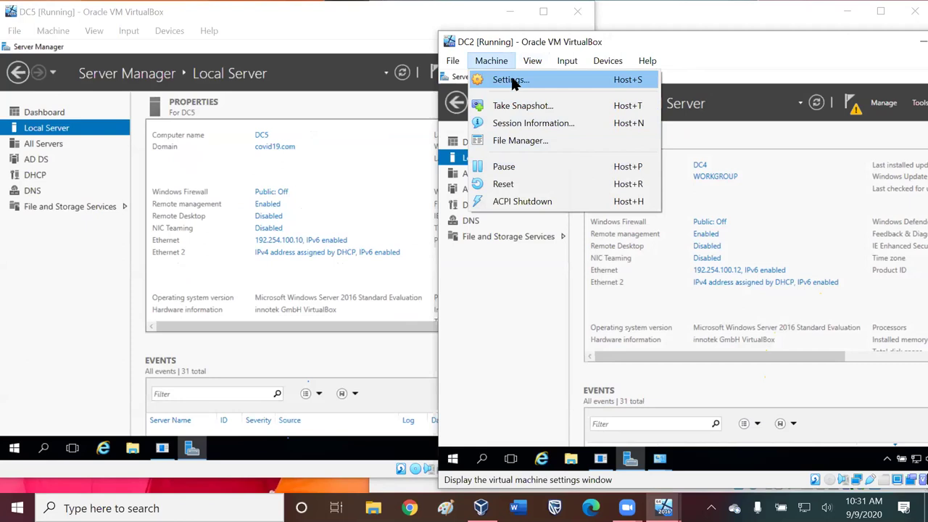
pyautogui.click(512, 81)
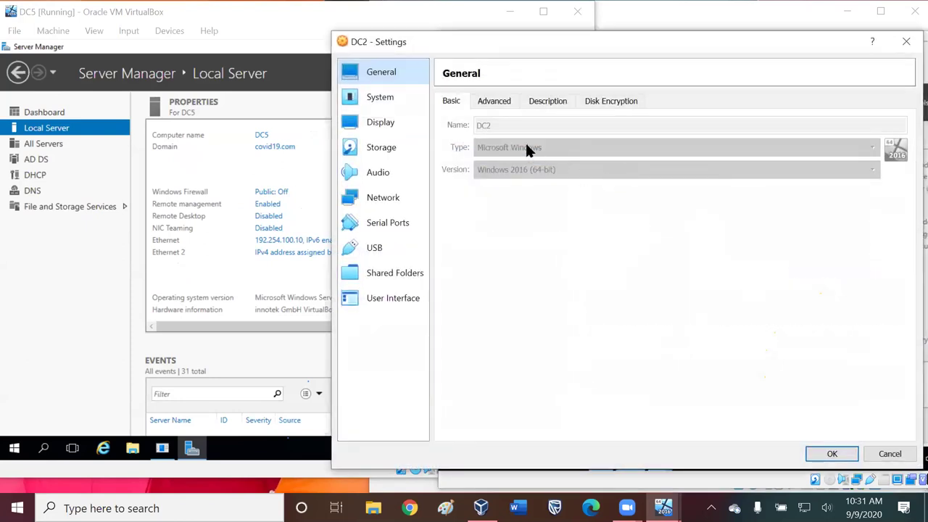
pyautogui.click(383, 197)
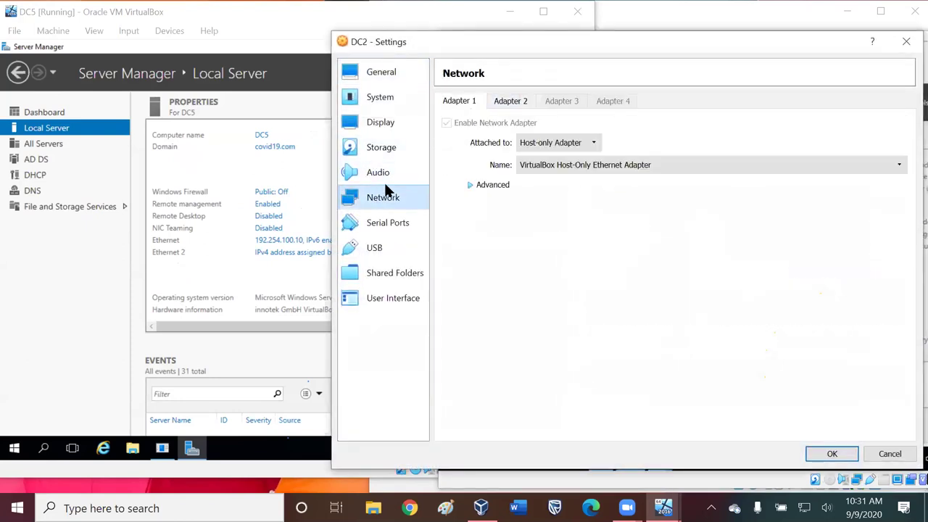
pyautogui.click(513, 101)
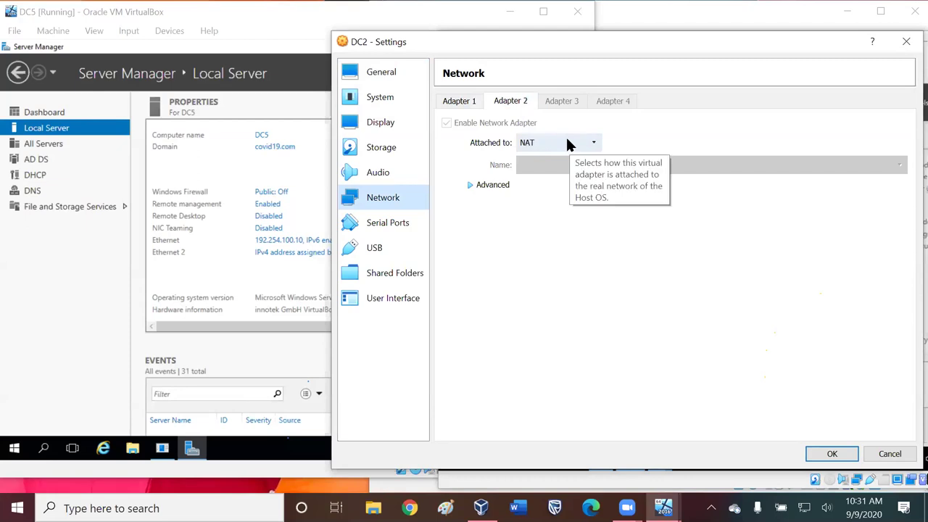
pyautogui.click(499, 185)
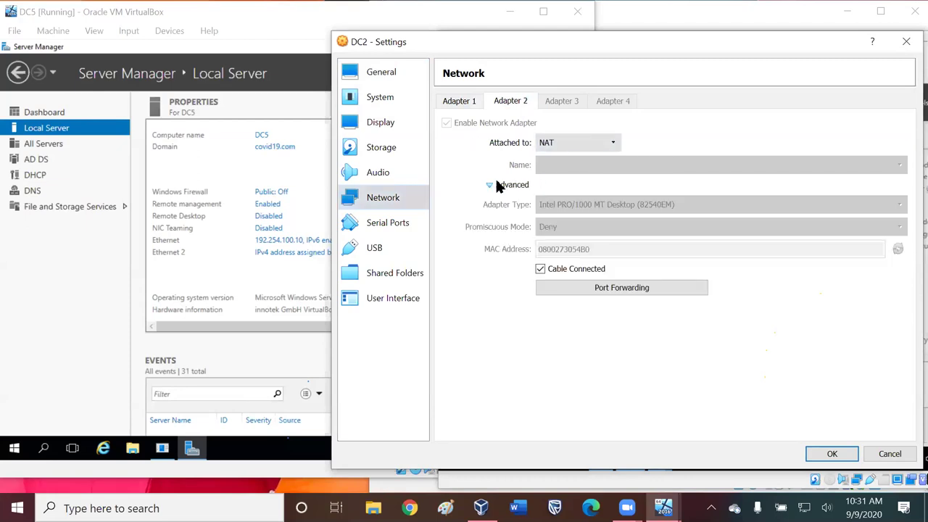
pyautogui.click(450, 101)
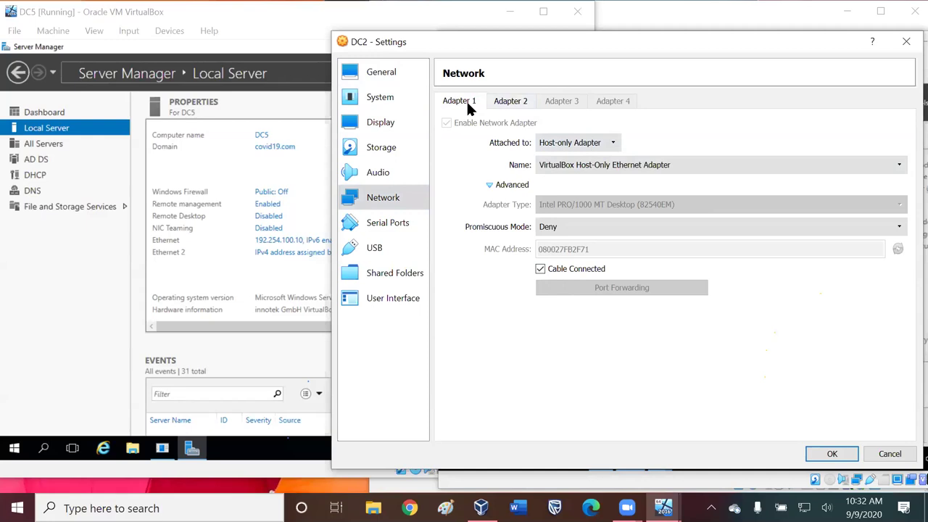
pyautogui.click(517, 105)
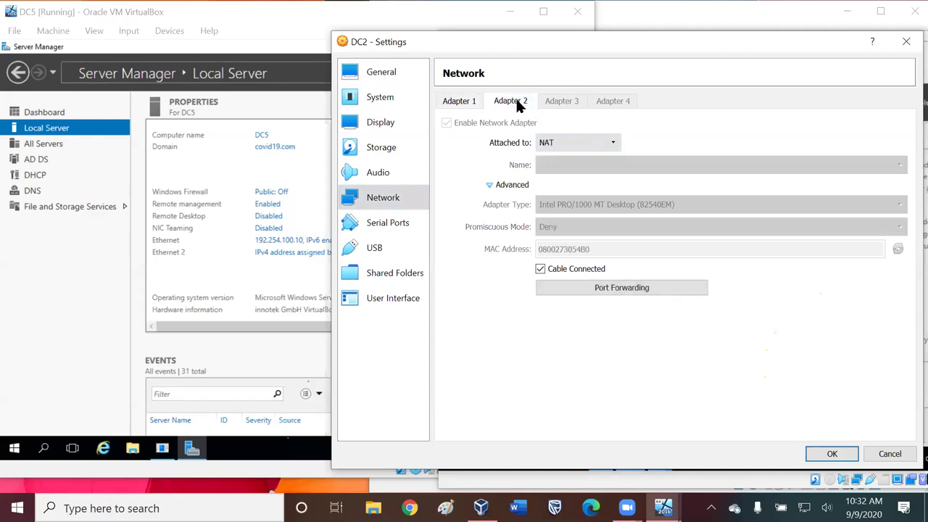
pyautogui.click(462, 103)
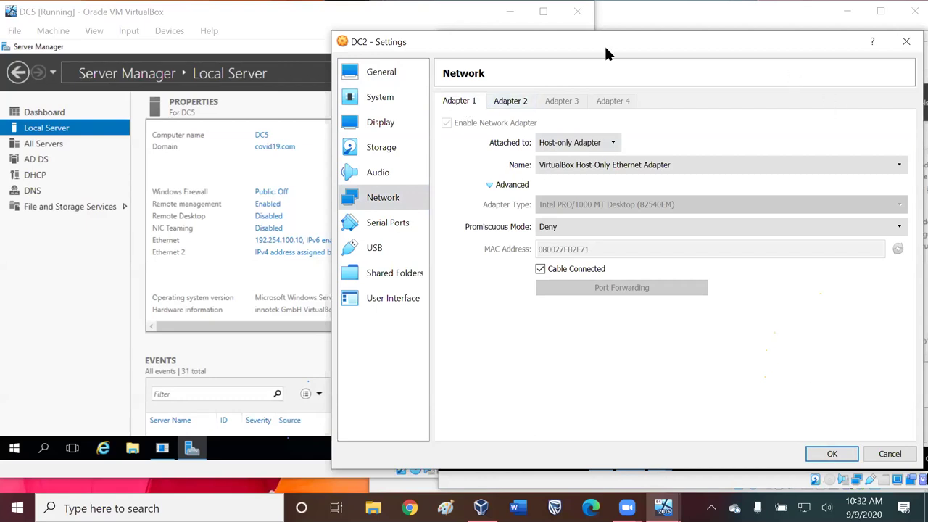
pyautogui.moveTo(732, 45); pyautogui.dragTo(699, 49)
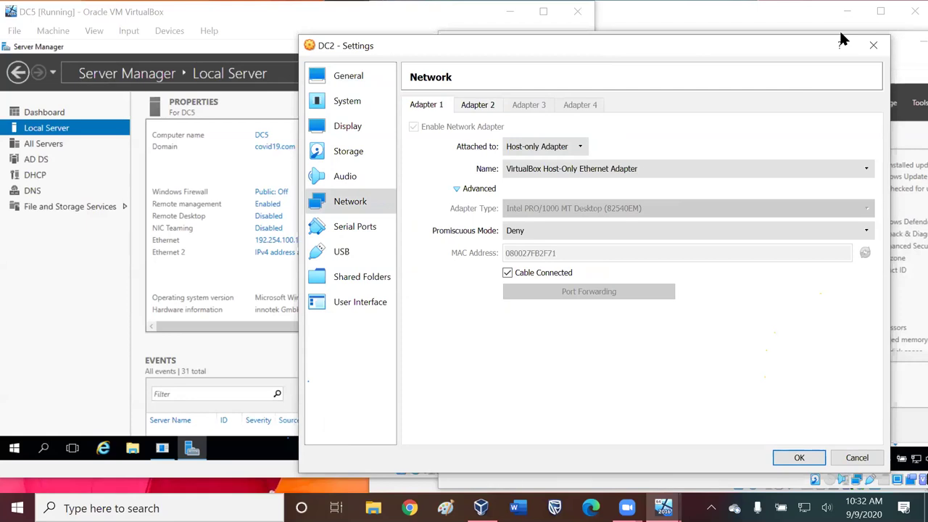
pyautogui.click(874, 46)
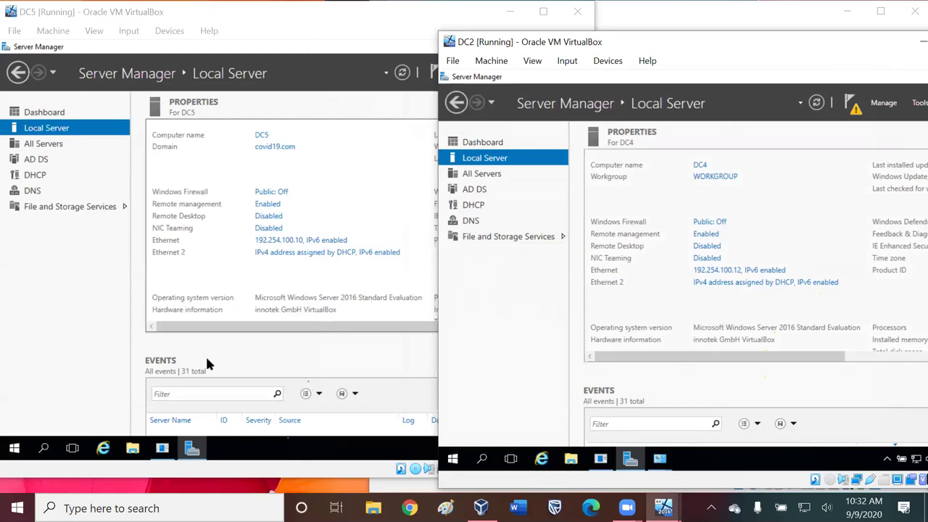
# - Search for cmd in DC5's taskbar search and launch Command Prompt
pyautogui.click(43, 450)
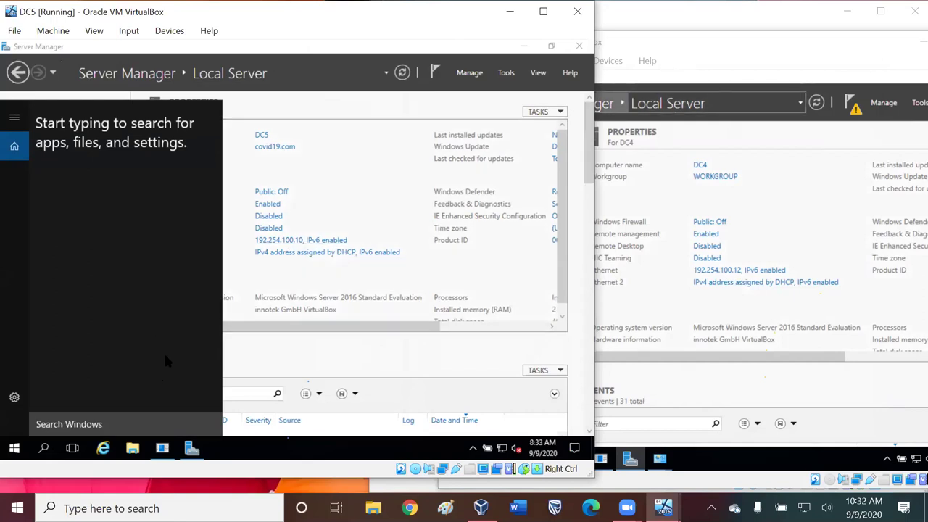
pyautogui.click(48, 449)
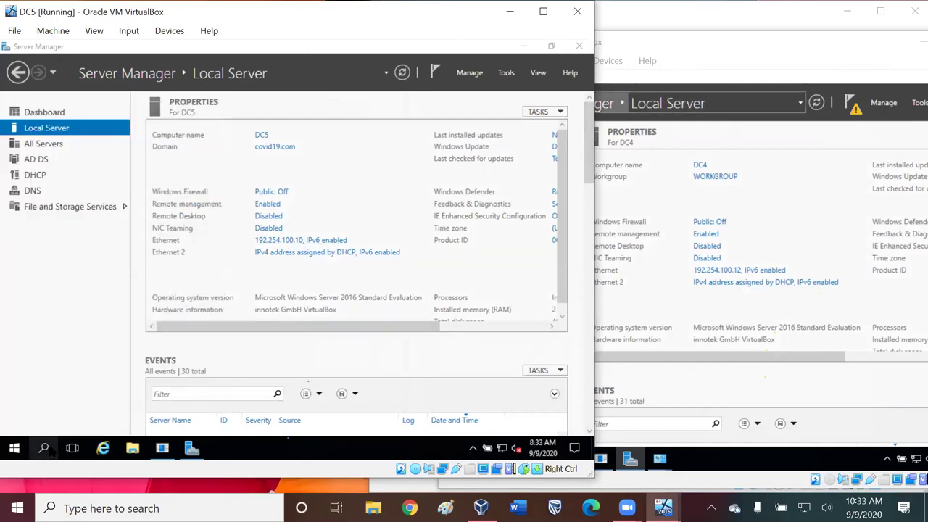
pyautogui.click(45, 449)
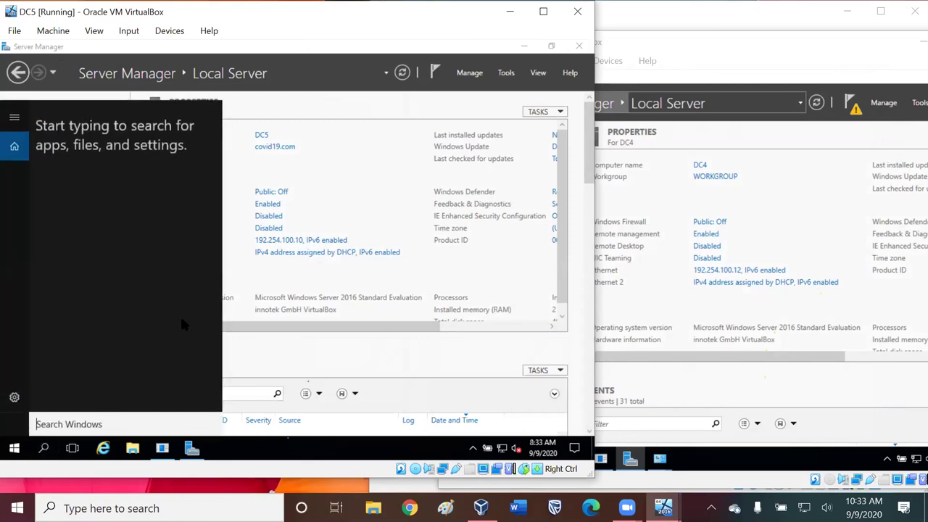
pyautogui.write('cmd')
pyautogui.press('Return')
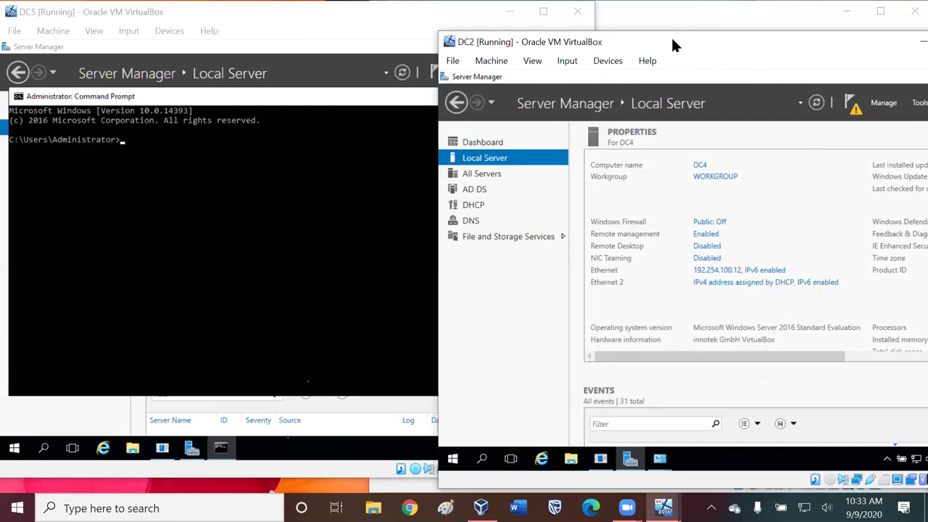
# - Switch DC2's Server Manager to the Dashboard, then close Server Manager to expose Windows Firewall
pyautogui.moveTo(671, 36); pyautogui.dragTo(587, 20)
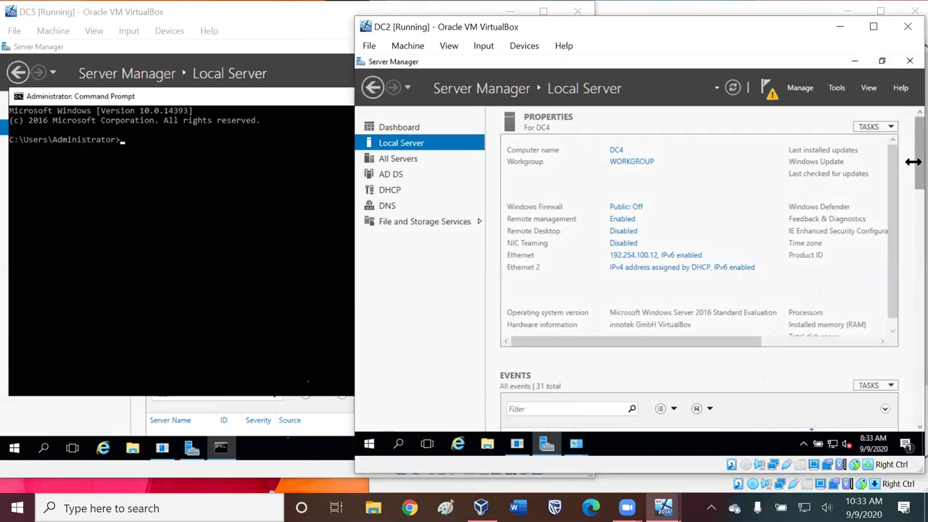
pyautogui.moveTo(913, 162); pyautogui.dragTo(914, 425)
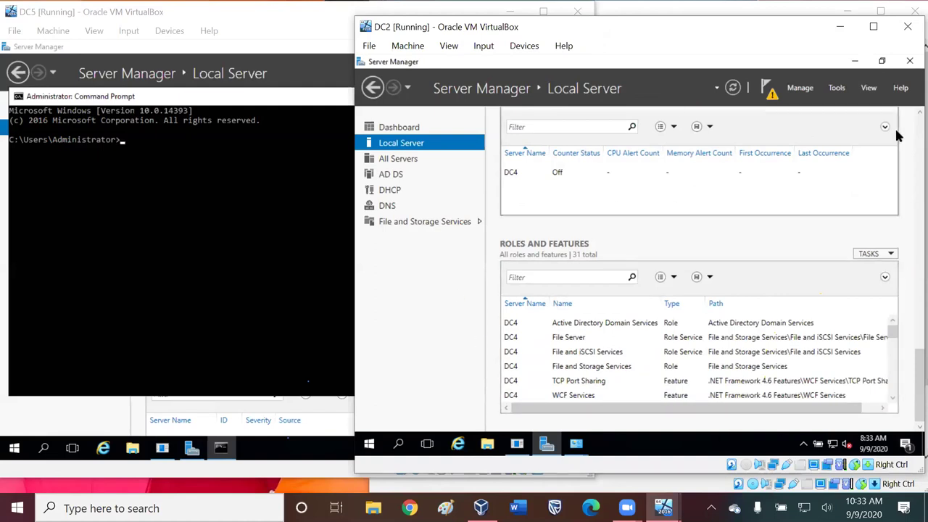
pyautogui.scroll(1, 678, 276)
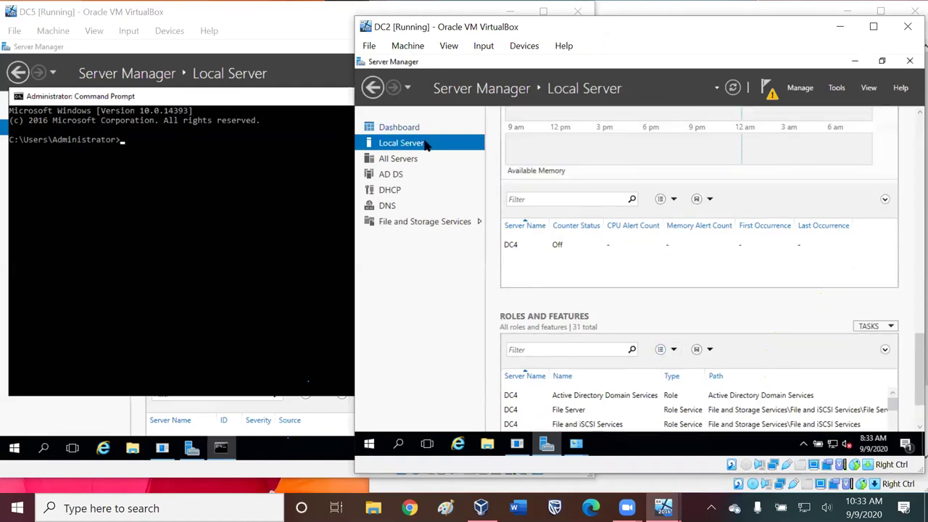
pyautogui.click(399, 128)
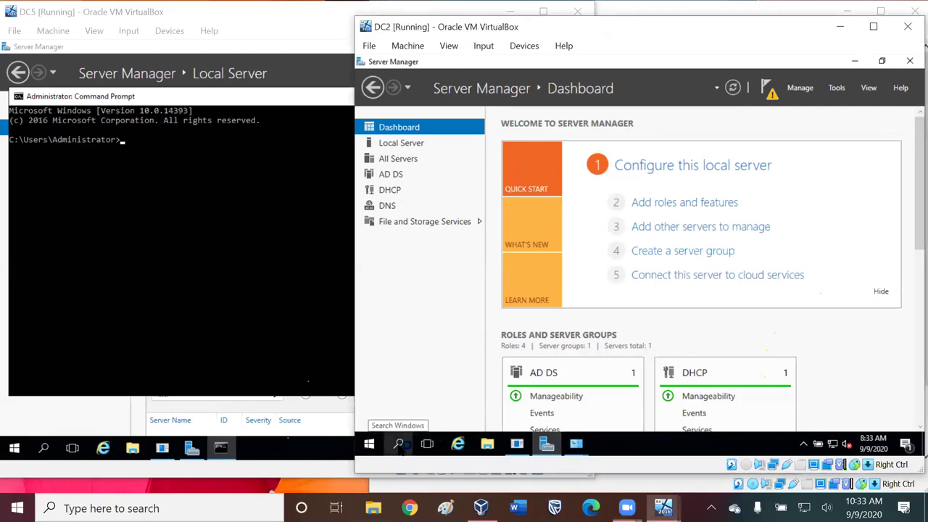
pyautogui.moveTo(517, 444)
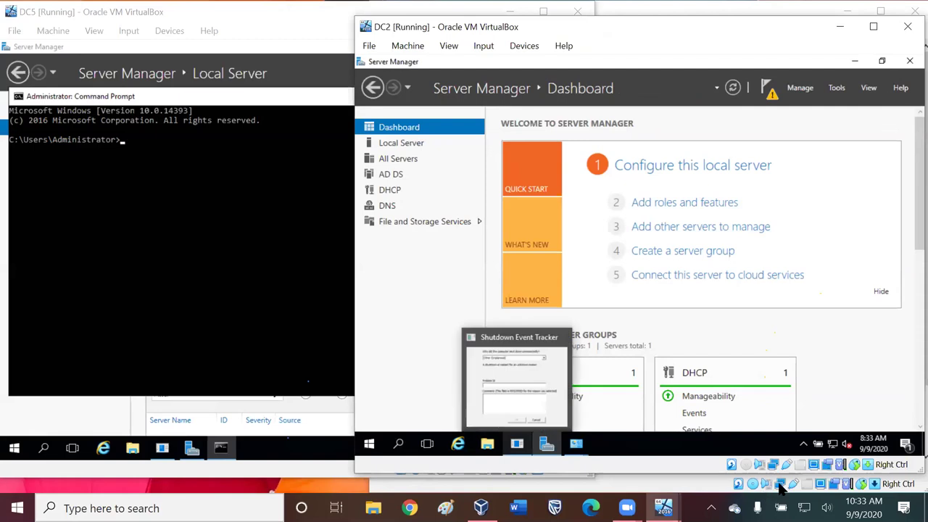
pyautogui.click(910, 62)
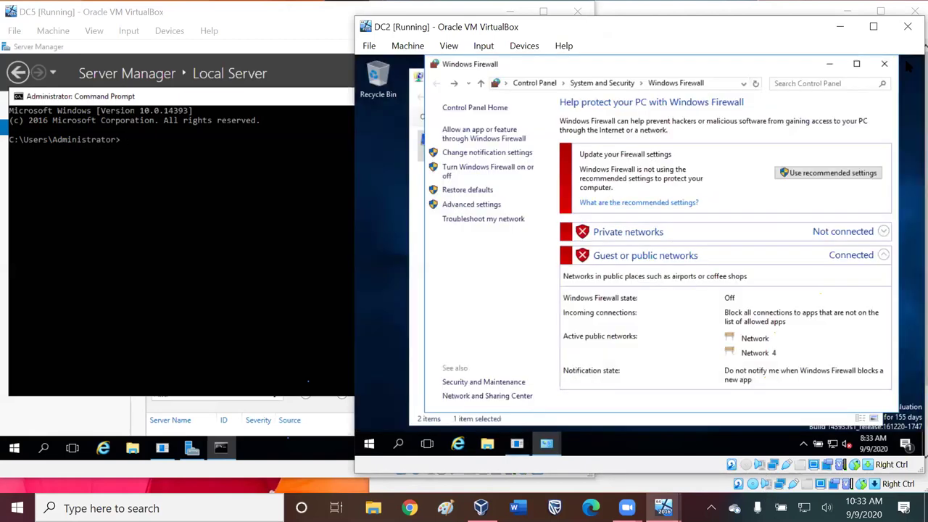
# - Close DC2's Windows Firewall and Network Connections windows, cancel Shutdown Event Tracker, and open Start
pyautogui.click(884, 64)
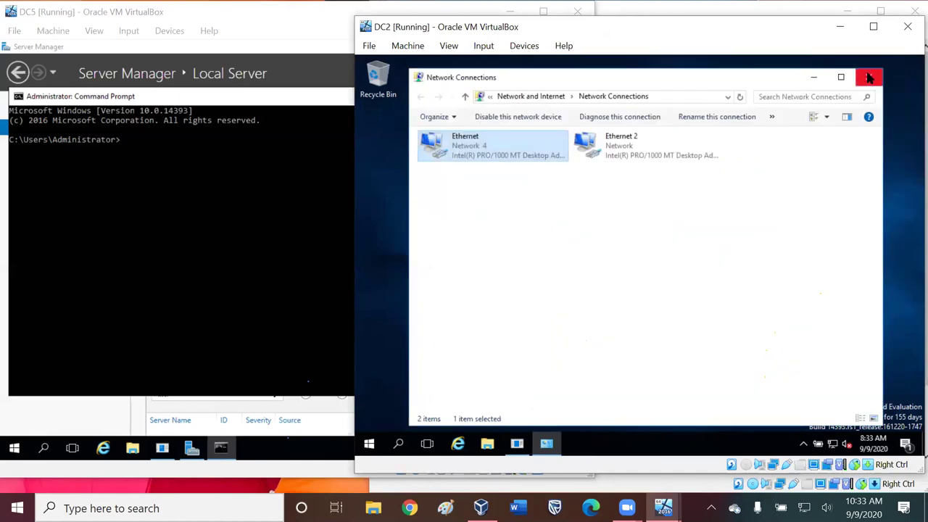
pyautogui.click(870, 77)
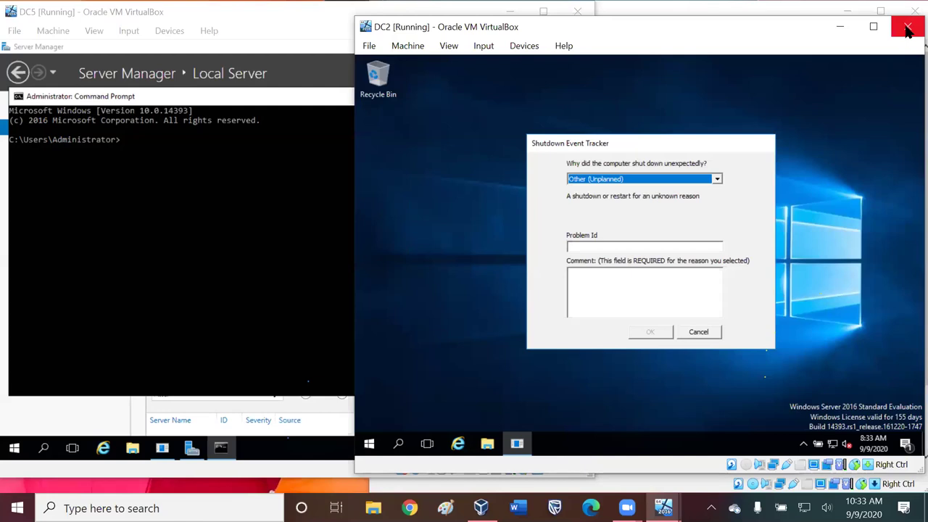
pyautogui.click(908, 29)
pyautogui.click(701, 331)
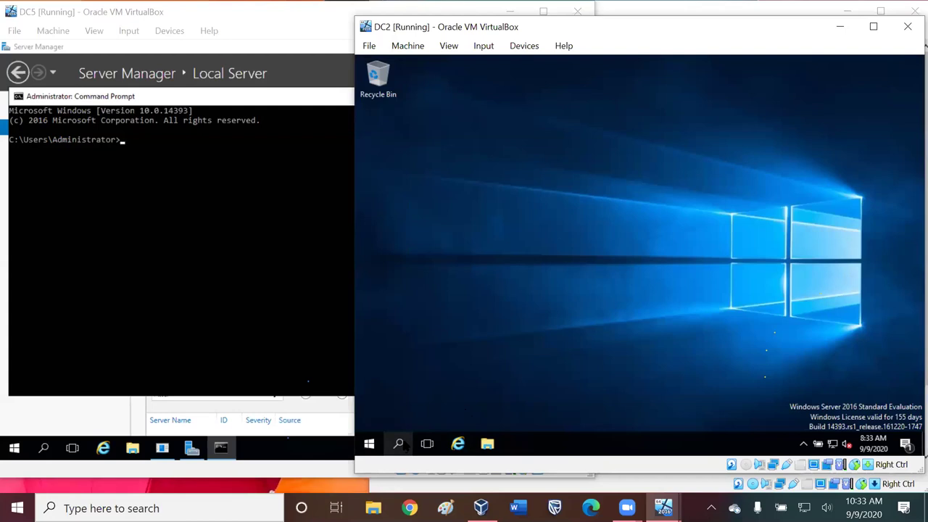
pyautogui.click(369, 444)
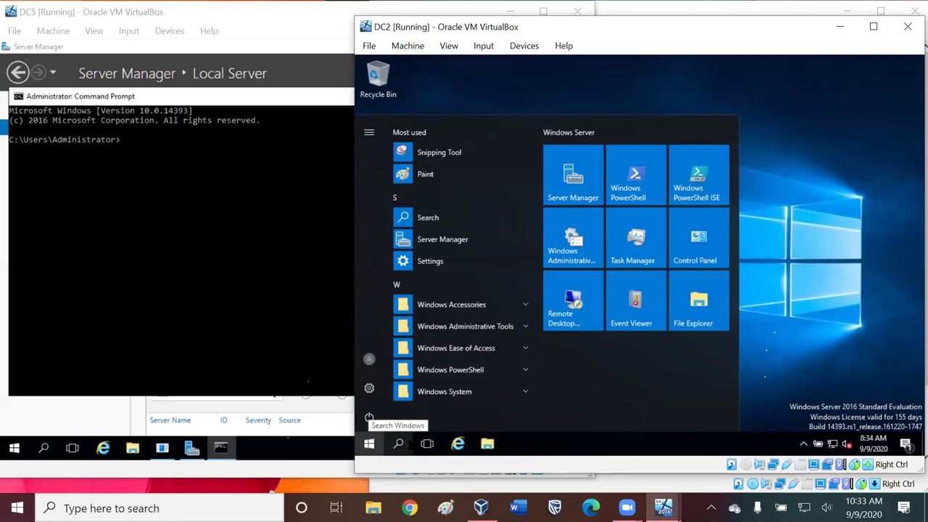
pyautogui.click(369, 444)
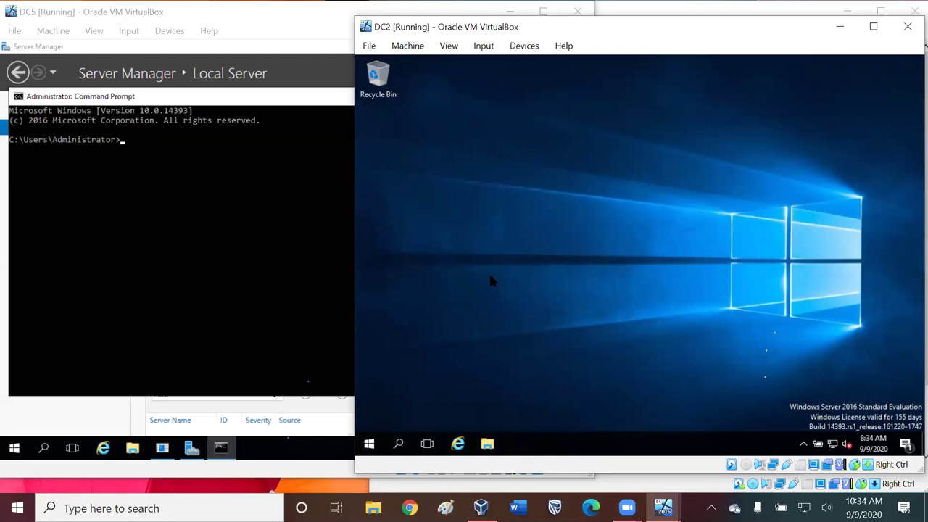
pyautogui.click(371, 45)
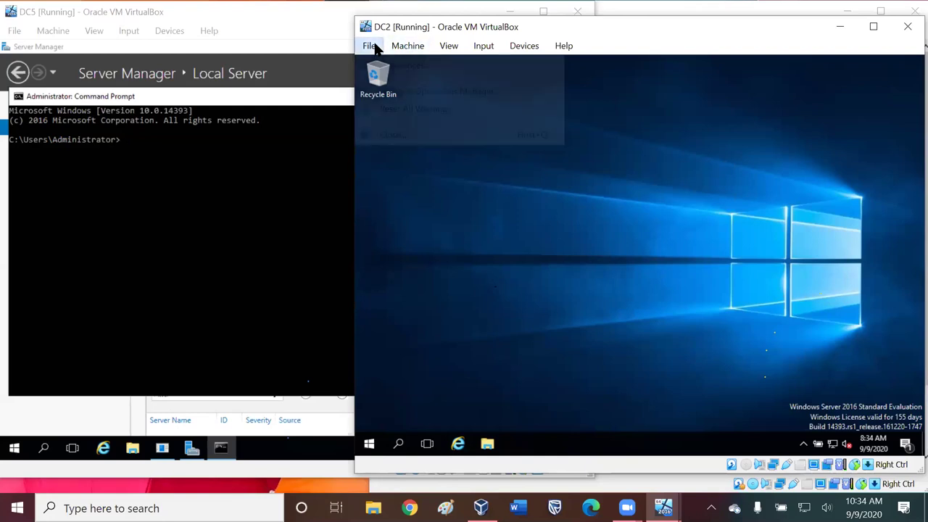
pyautogui.click(465, 92)
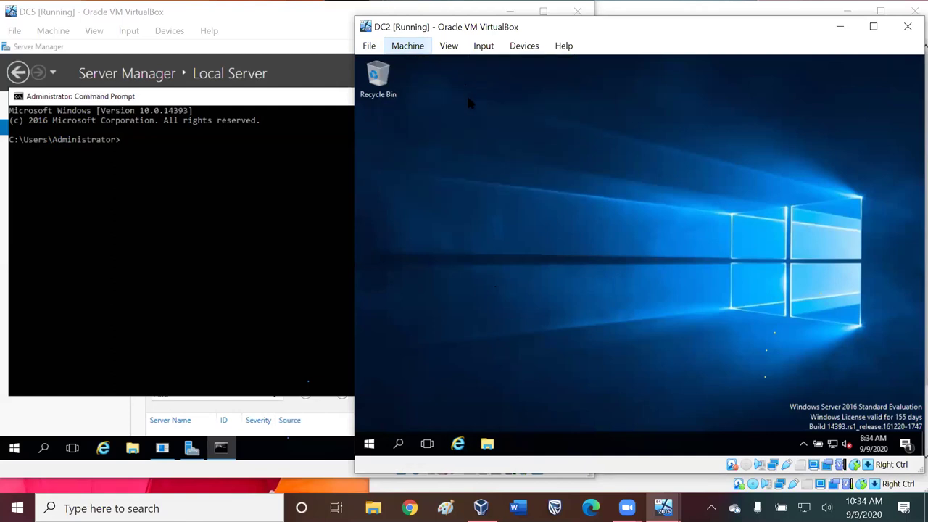
pyautogui.click(371, 46)
pyautogui.click(370, 46)
pyautogui.click(444, 46)
pyautogui.moveTo(416, 49)
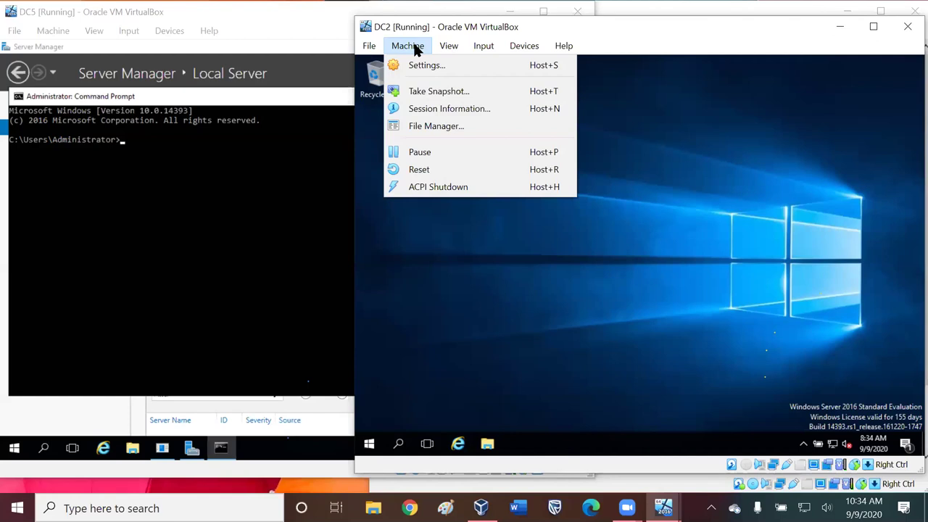
pyautogui.moveTo(448, 49)
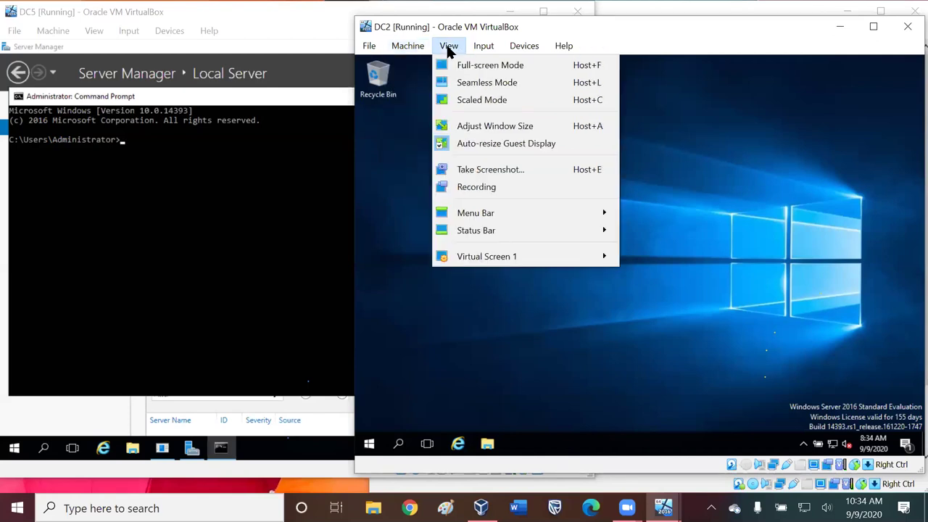
pyautogui.click(423, 43)
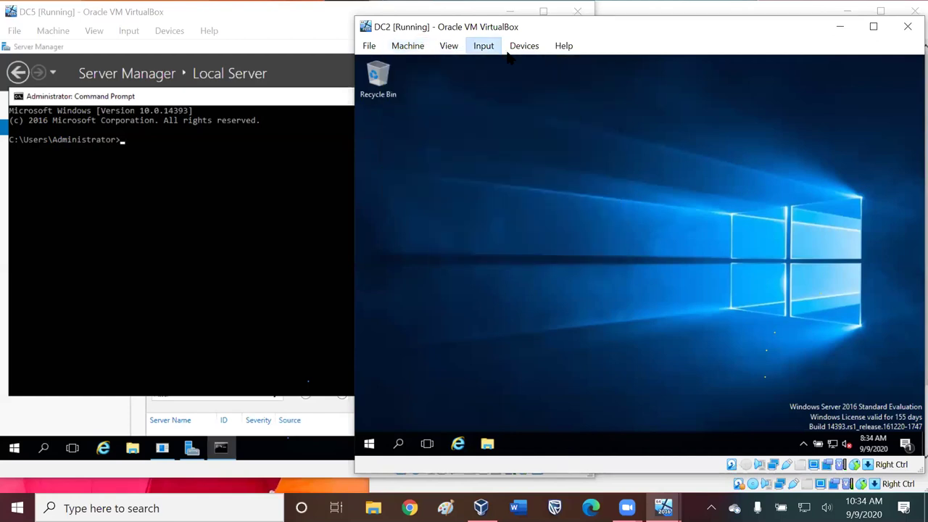
pyautogui.click(521, 46)
pyautogui.moveTo(484, 45)
pyautogui.moveTo(501, 65)
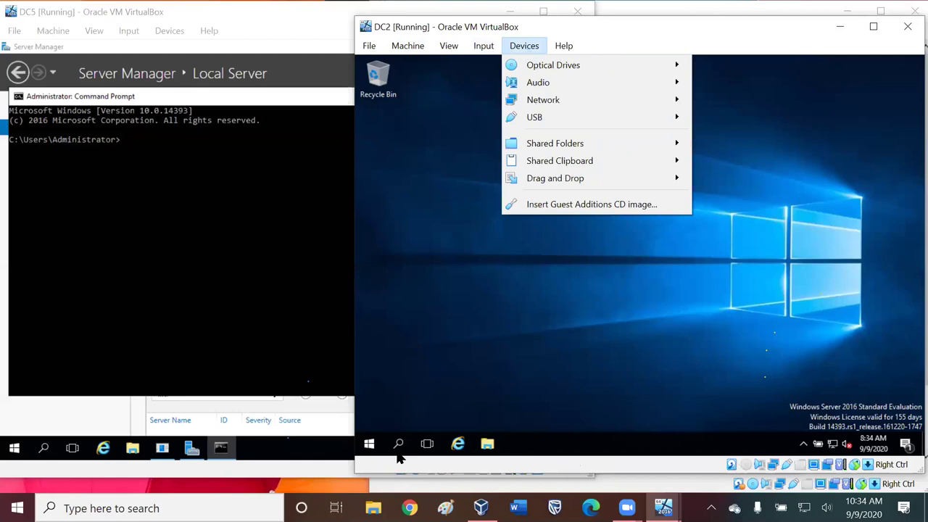
pyautogui.click(486, 46)
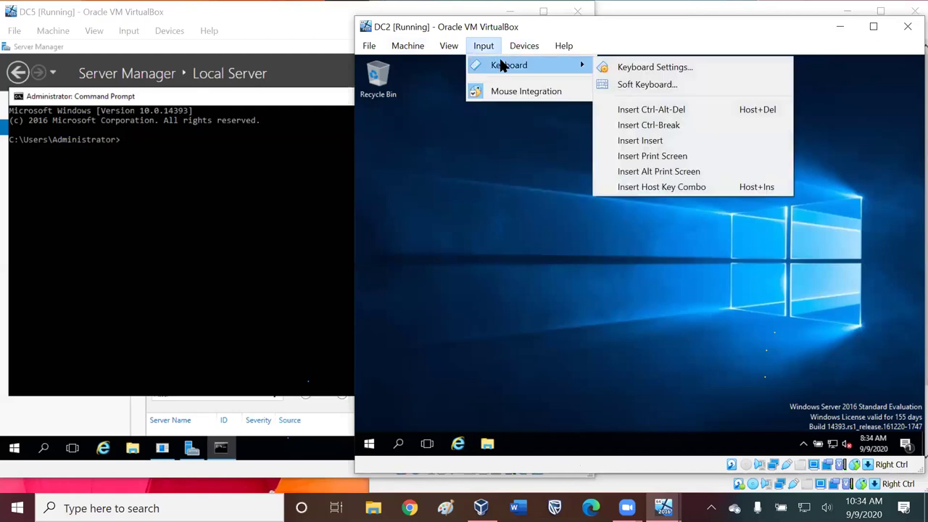
pyautogui.click(648, 85)
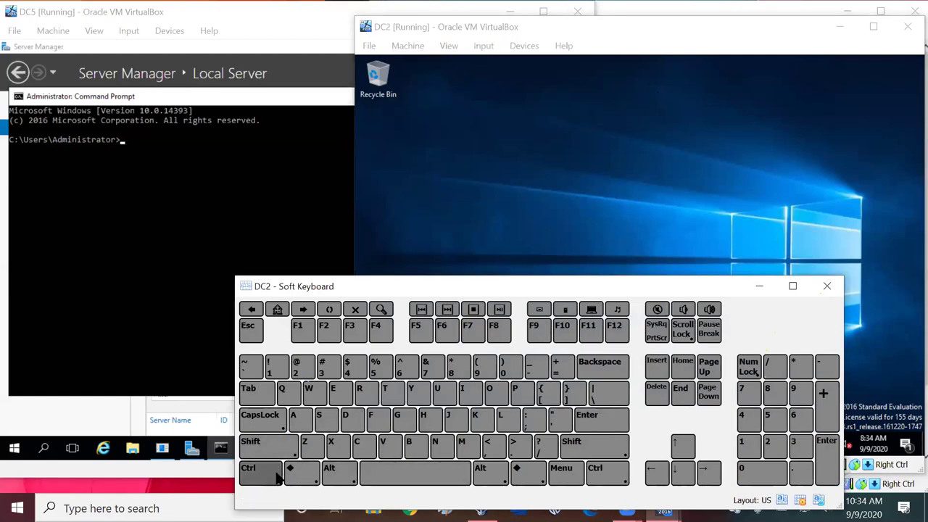
pyautogui.click(825, 286)
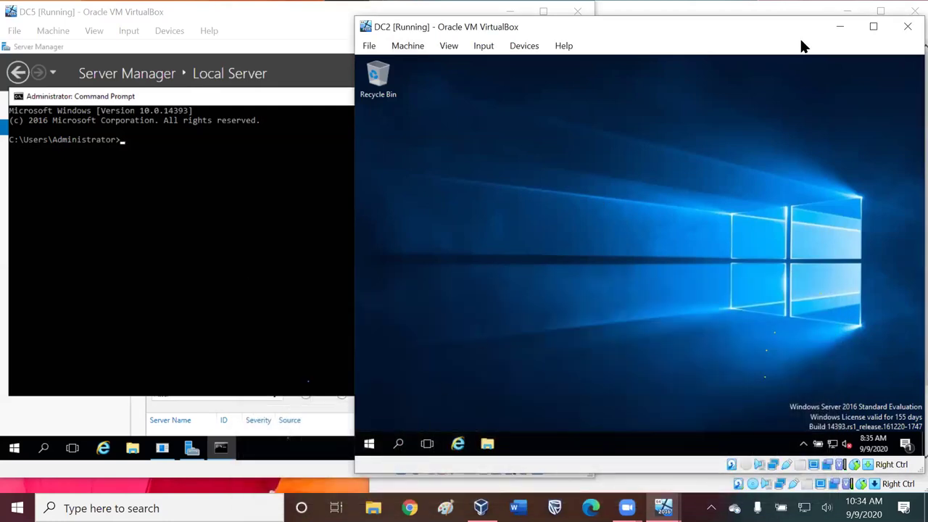
pyautogui.click(903, 27)
# - Power off the DC2 and Client1 virtual machines, closing their windows
pyautogui.click(585, 290)
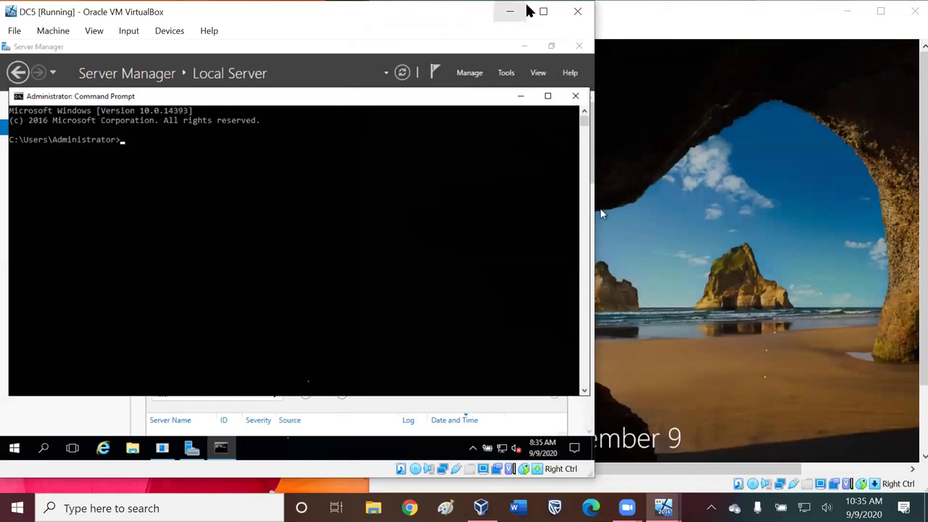
pyautogui.moveTo(428, 26); pyautogui.dragTo(392, 53)
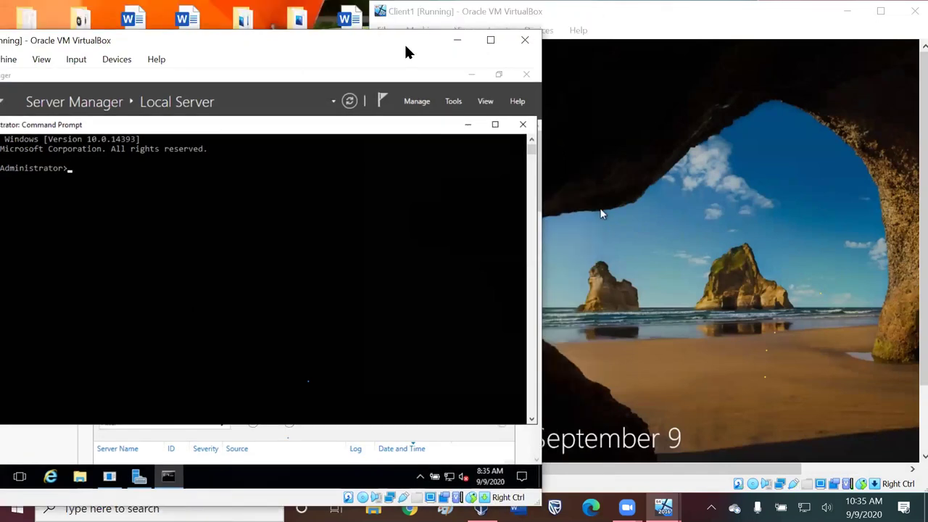
pyautogui.click(791, 61)
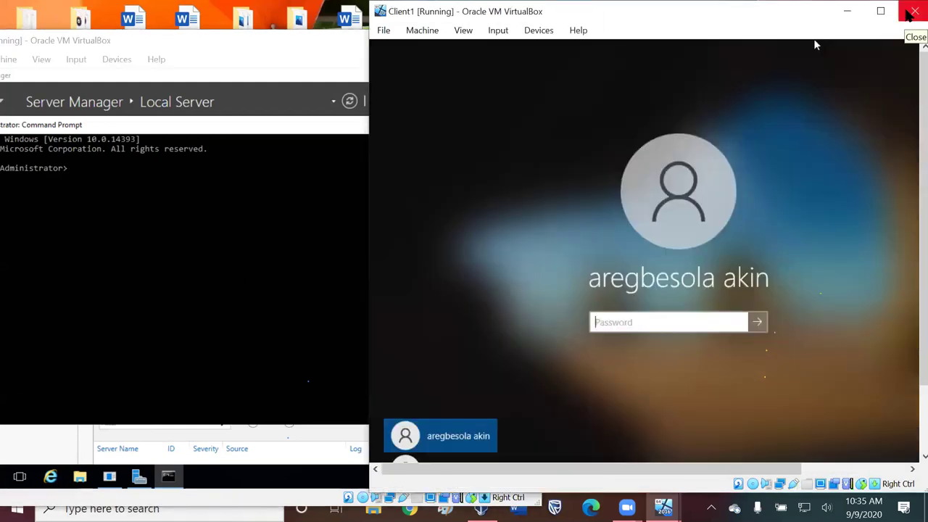
pyautogui.click(910, 16)
pyautogui.press('Return')
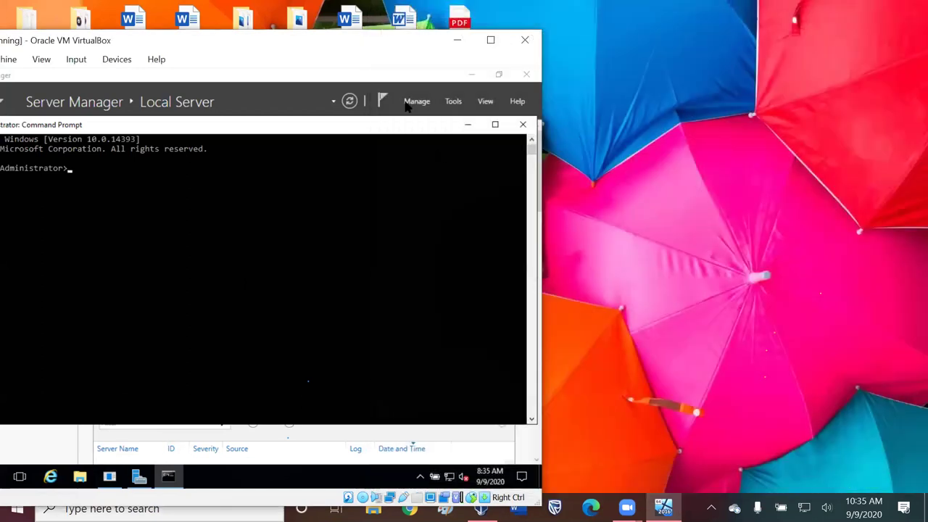
# - Nudge the DC5 window up and bring VirtualBox Manager to the front
pyautogui.moveTo(346, 35); pyautogui.dragTo(350, 6)
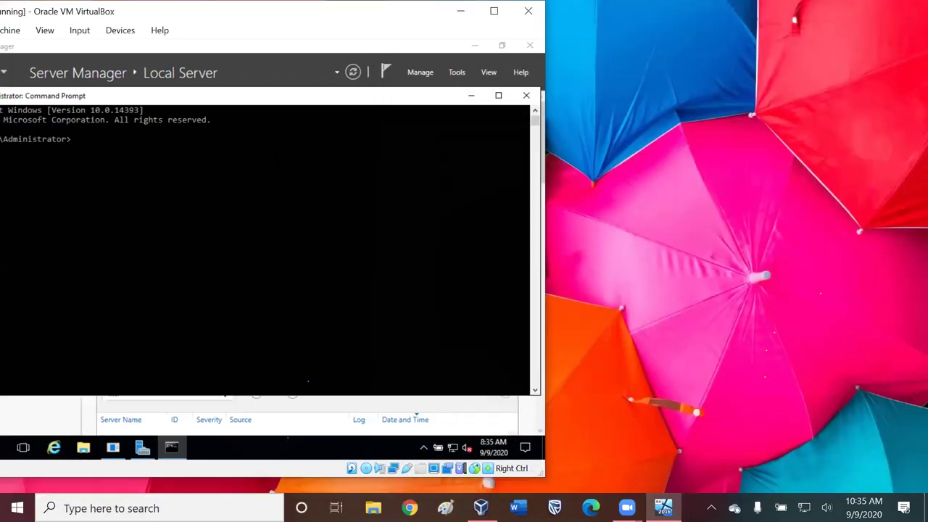
pyautogui.click(109, 509)
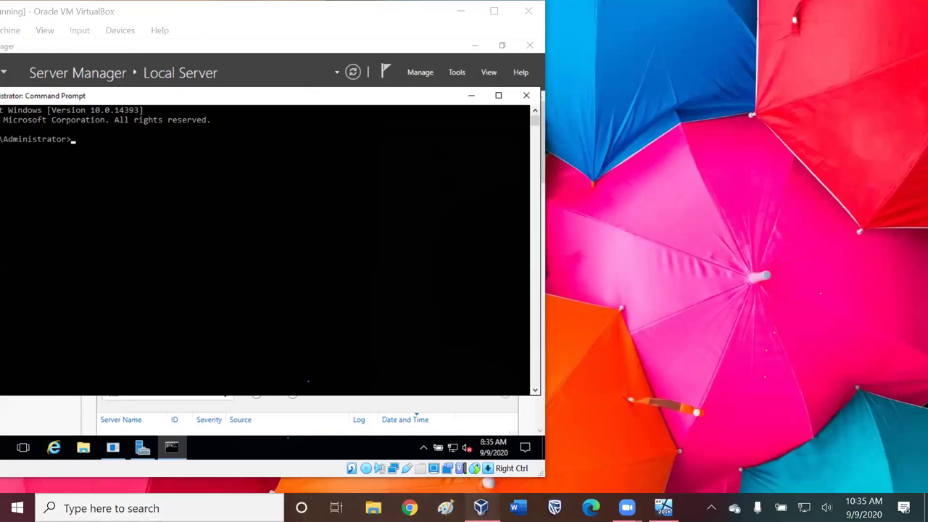
pyautogui.click(481, 507)
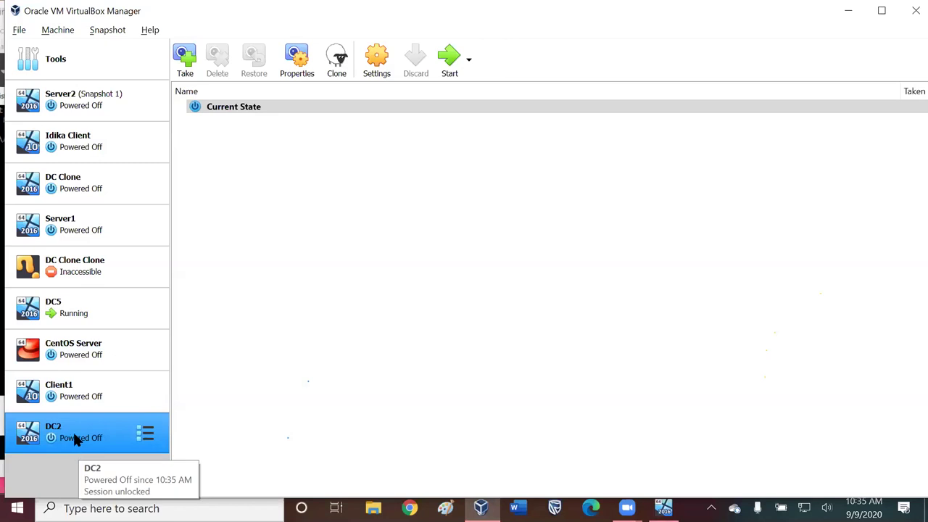
# - Start the DC2 virtual machine from VirtualBox Manager
pyautogui.click(453, 58)
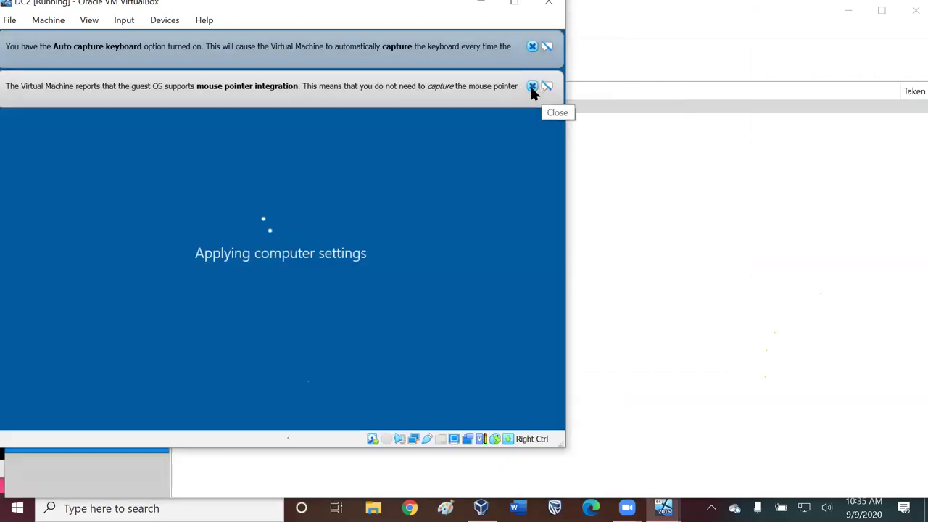
# - Dismiss DC2's capture notices and review VirtualBox keyboard shortcut preferences without changes
pyautogui.click(533, 86)
pyautogui.click(531, 46)
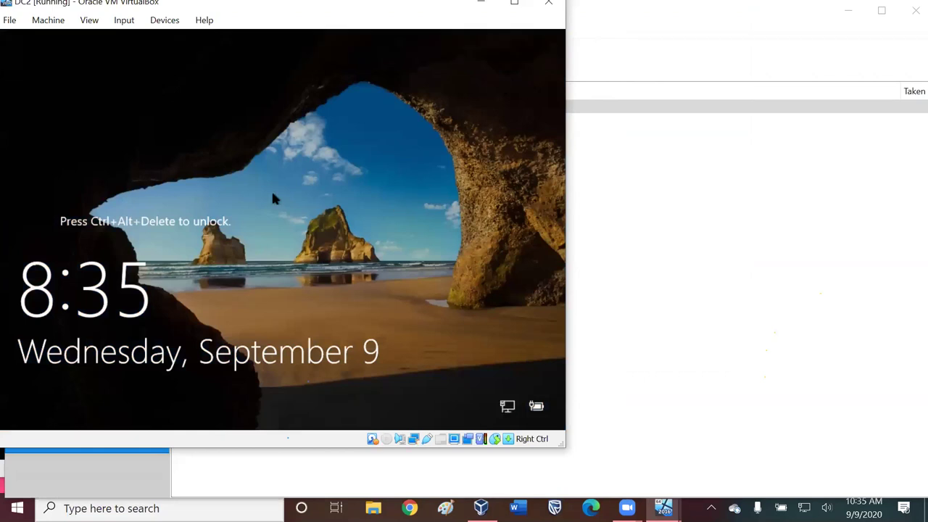
pyautogui.click(127, 21)
pyautogui.moveTo(153, 22)
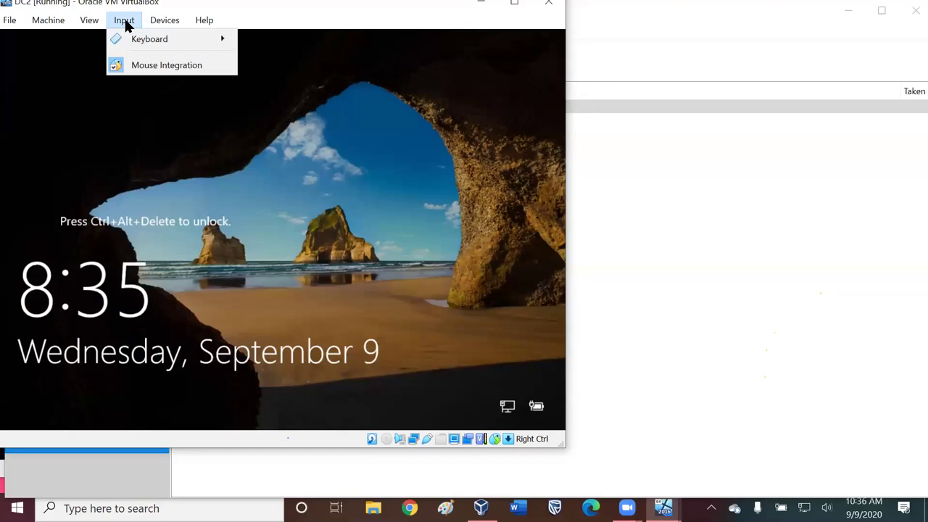
pyautogui.moveTo(192, 41)
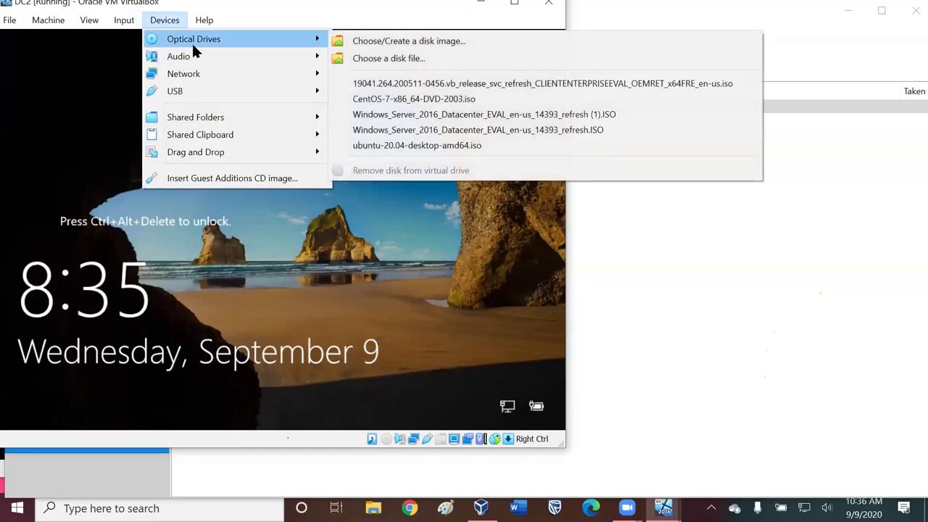
pyautogui.moveTo(121, 24)
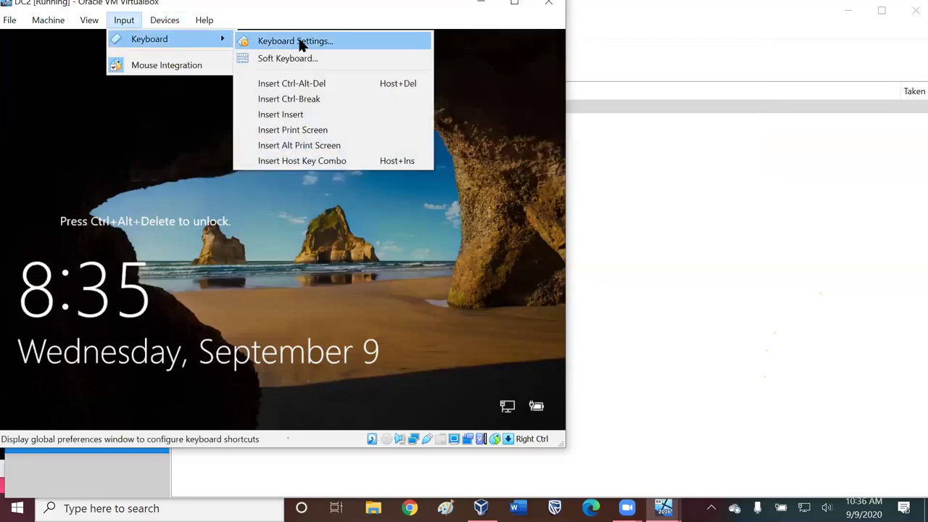
pyautogui.click(303, 43)
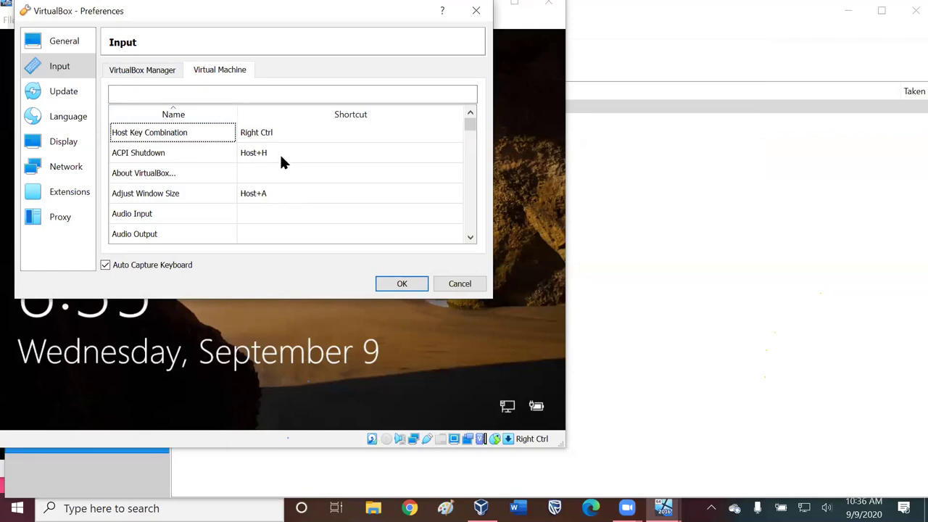
pyautogui.click(148, 70)
pyautogui.click(475, 13)
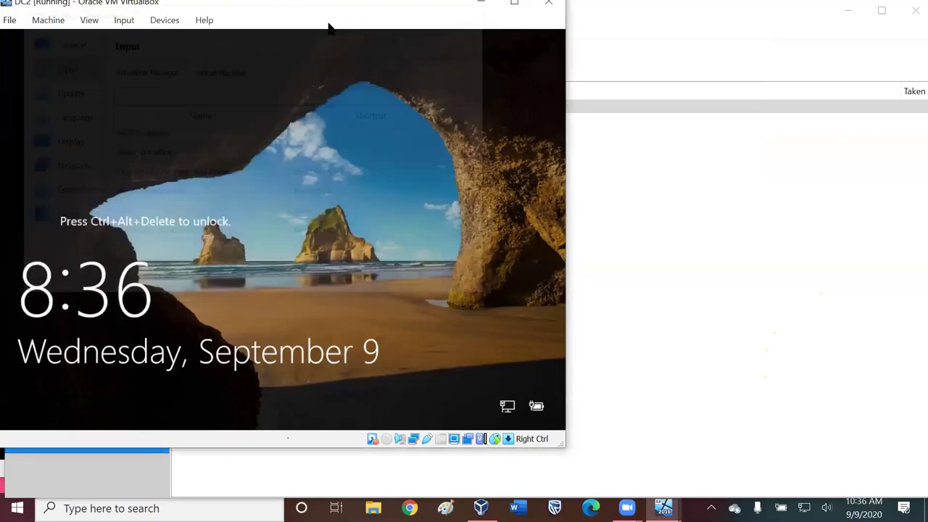
# - Send Ctrl-Alt-Del to DC2 via Input > Keyboard to reach the sign-in prompt
pyautogui.click(129, 20)
pyautogui.moveTo(145, 37)
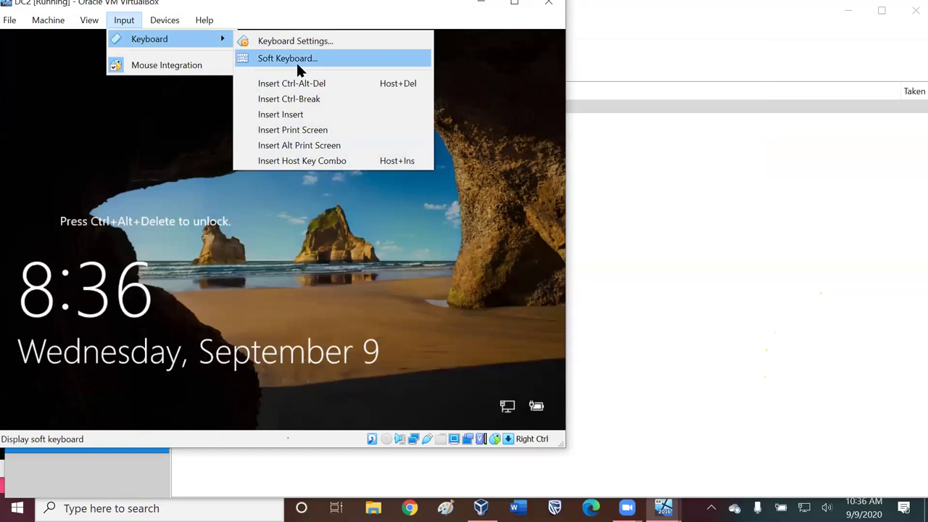
pyautogui.click(306, 85)
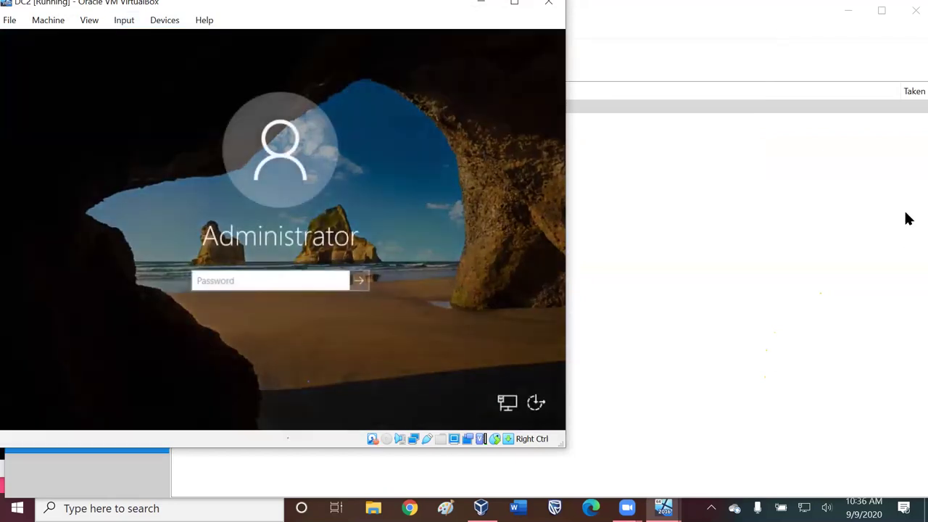
# - Sign in to DC2 with the Administrator password and dismiss the Shutdown Event Tracker
pyautogui.write('*********')
pyautogui.press('Return')
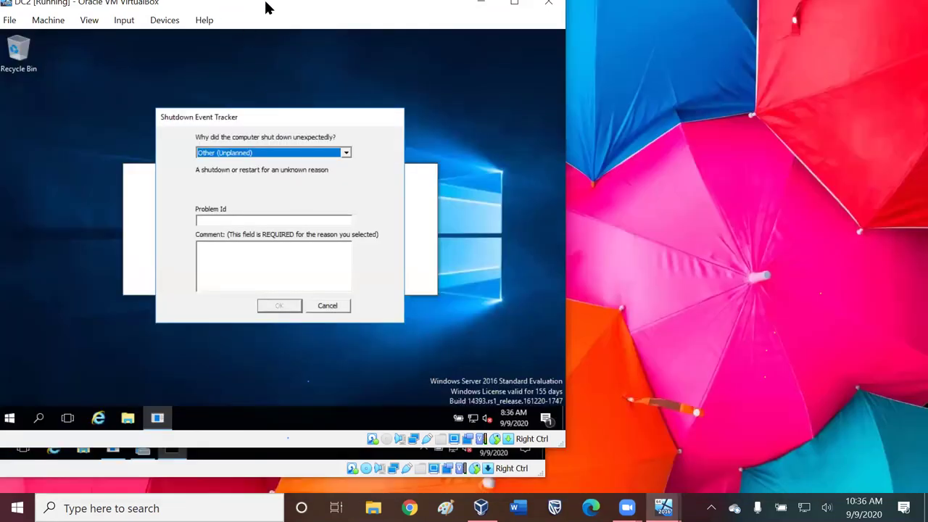
pyautogui.moveTo(265, 8); pyautogui.dragTo(605, 45)
pyautogui.click(673, 349)
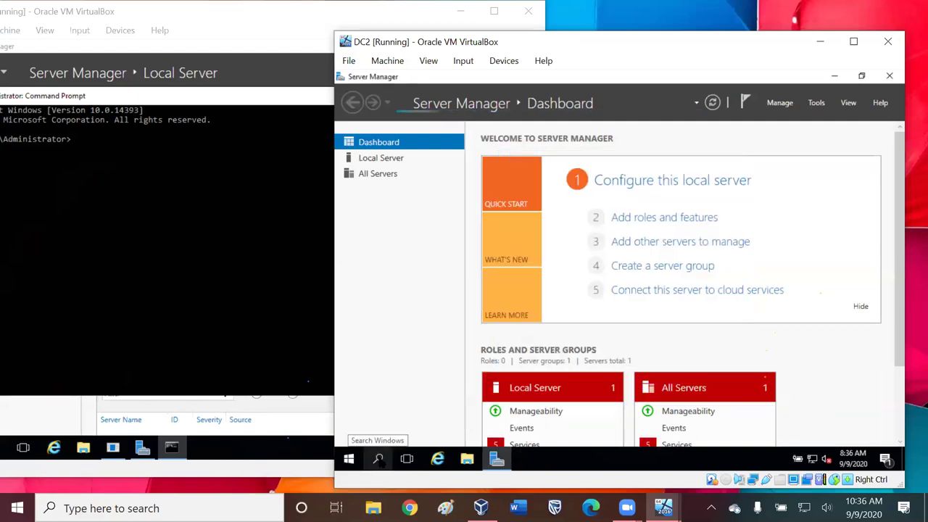
# - Get and start installing DC2's available Windows updates, then return to Server Manager
pyautogui.rightClick(377, 459)
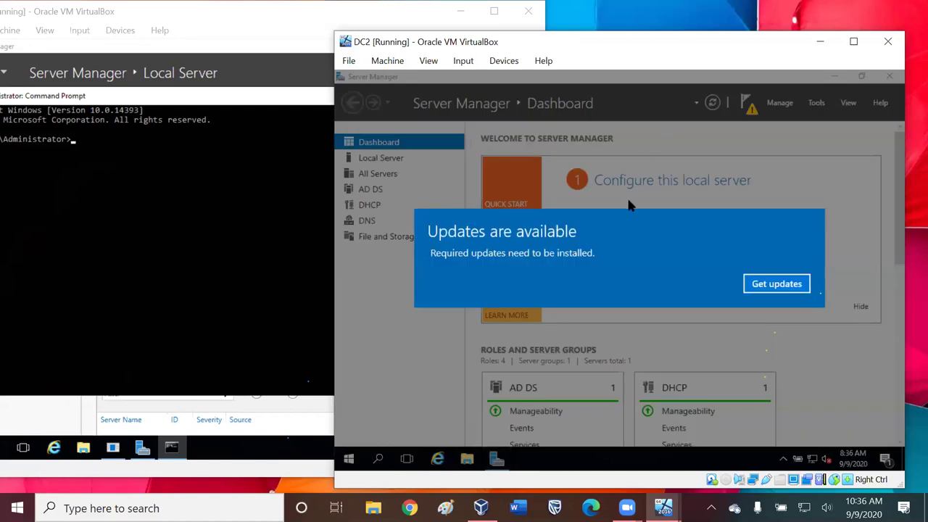
pyautogui.click(784, 286)
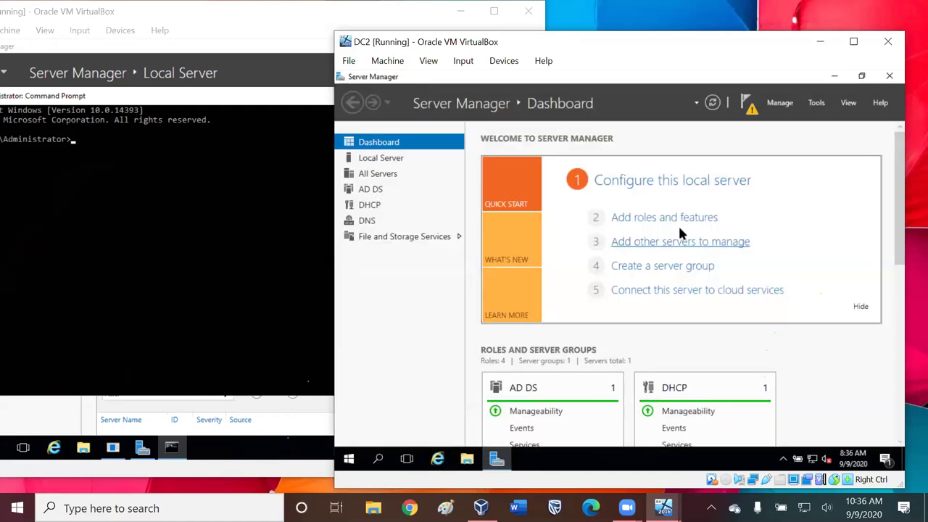
pyautogui.click(426, 362)
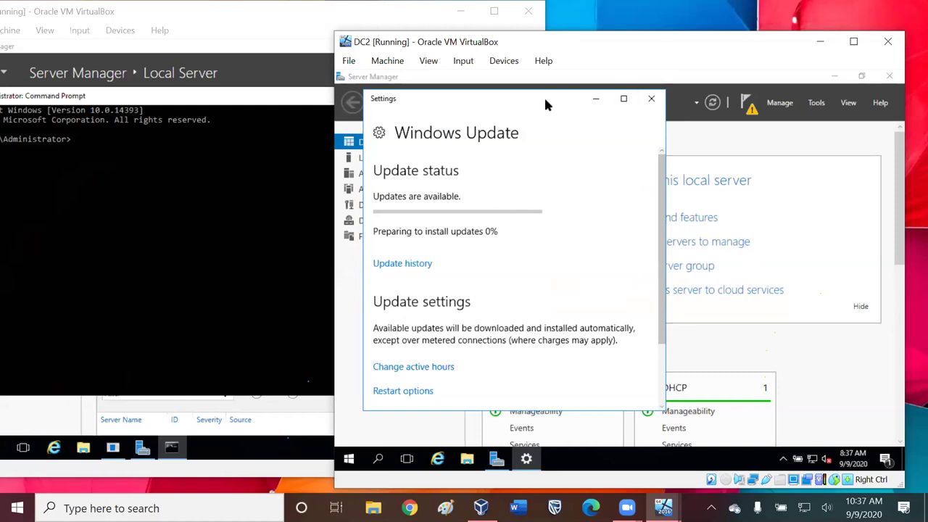
pyautogui.moveTo(535, 97); pyautogui.dragTo(791, 125)
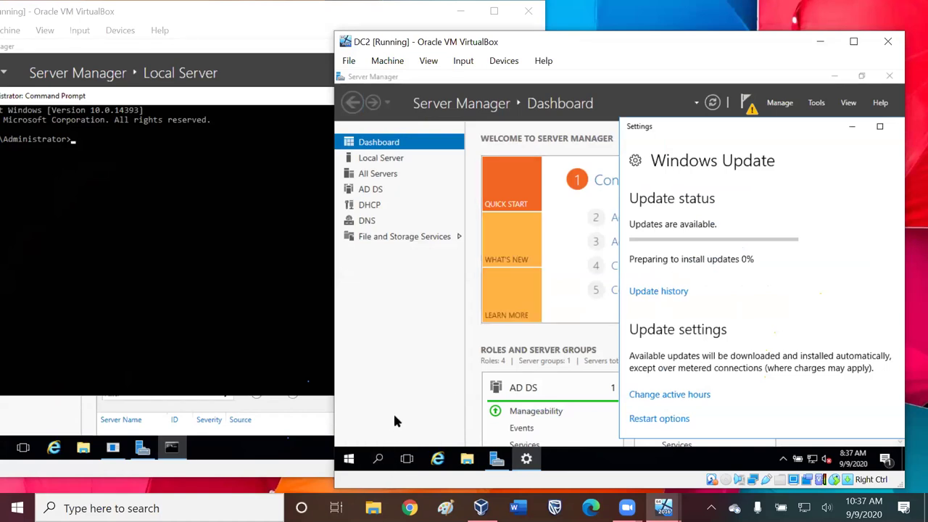
pyautogui.click(400, 335)
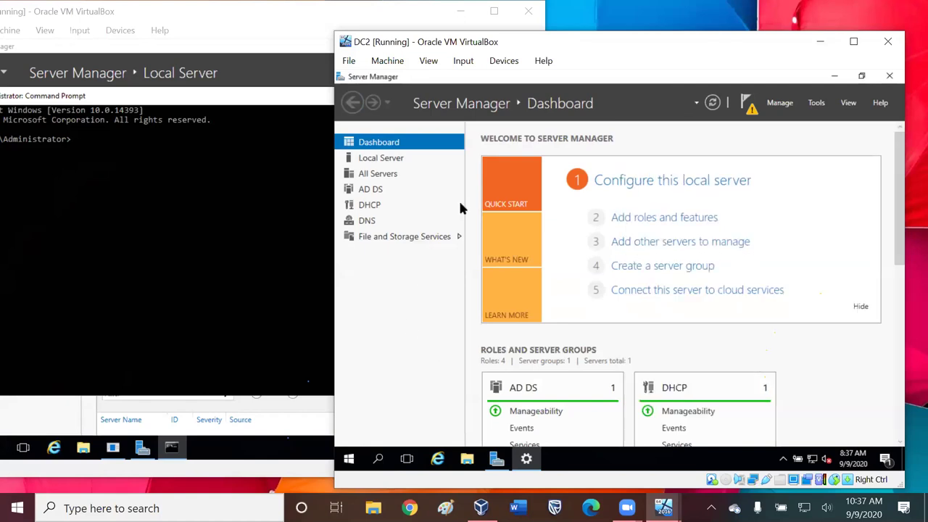
# - Open DC2's keyboard input menu and dismiss it without choosing anything
pyautogui.click(464, 61)
pyautogui.moveTo(496, 79)
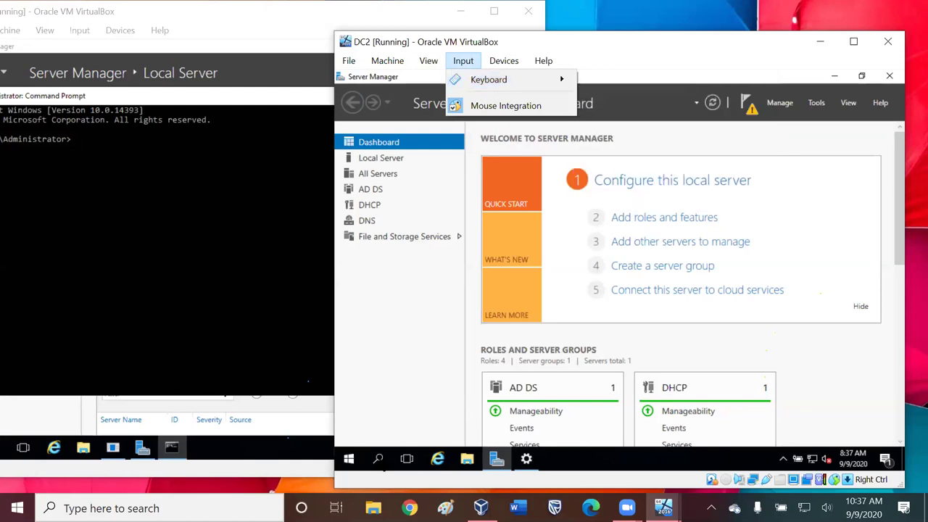
pyautogui.click(377, 464)
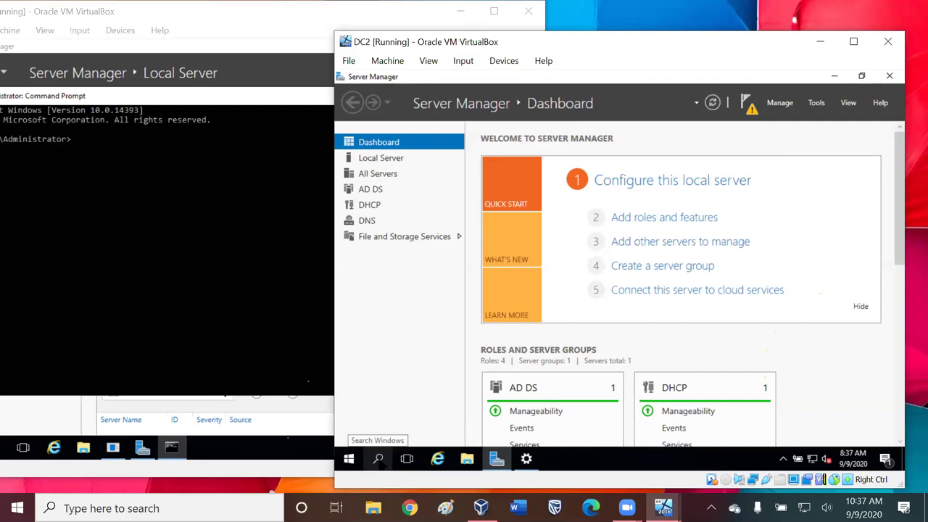
# - Set DC2's taskbar to Search > Show search box, then maximize and restore the window
pyautogui.rightClick(378, 463)
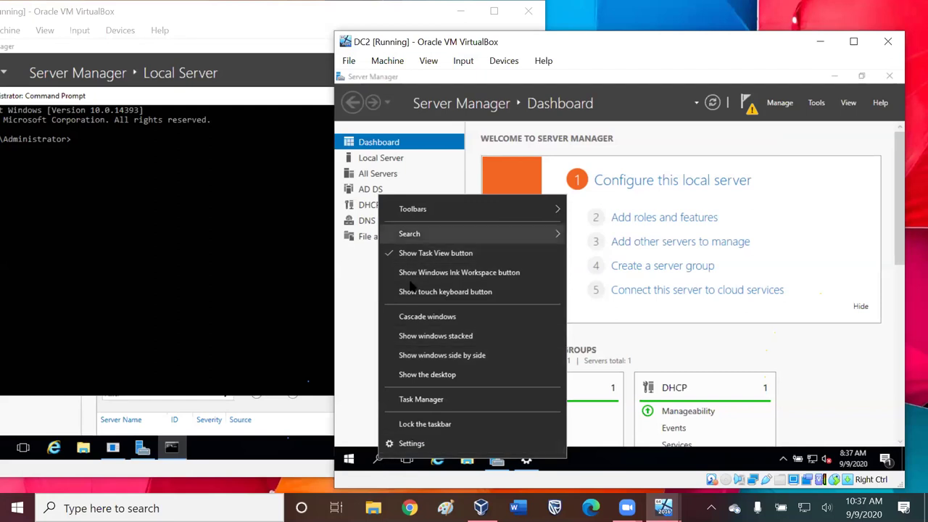
pyautogui.moveTo(410, 234)
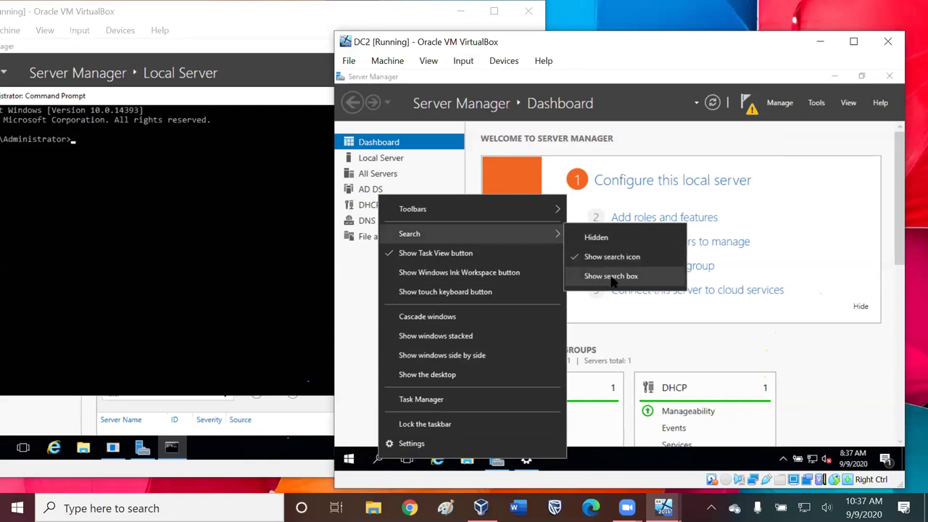
pyautogui.click(594, 475)
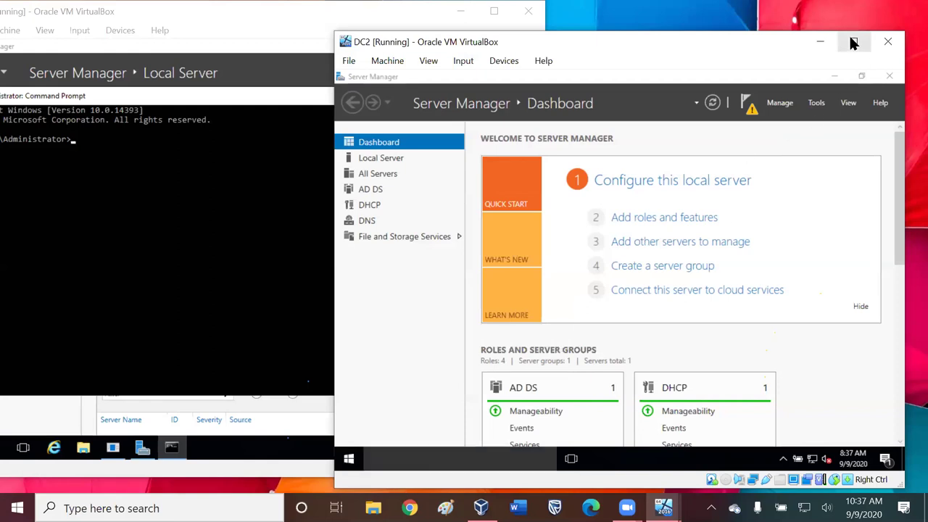
pyautogui.click(853, 43)
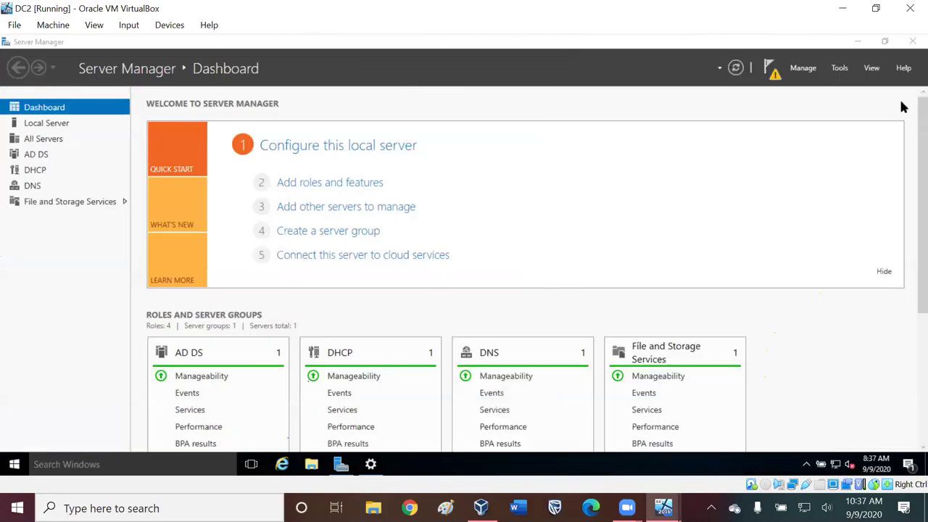
pyautogui.click(877, 8)
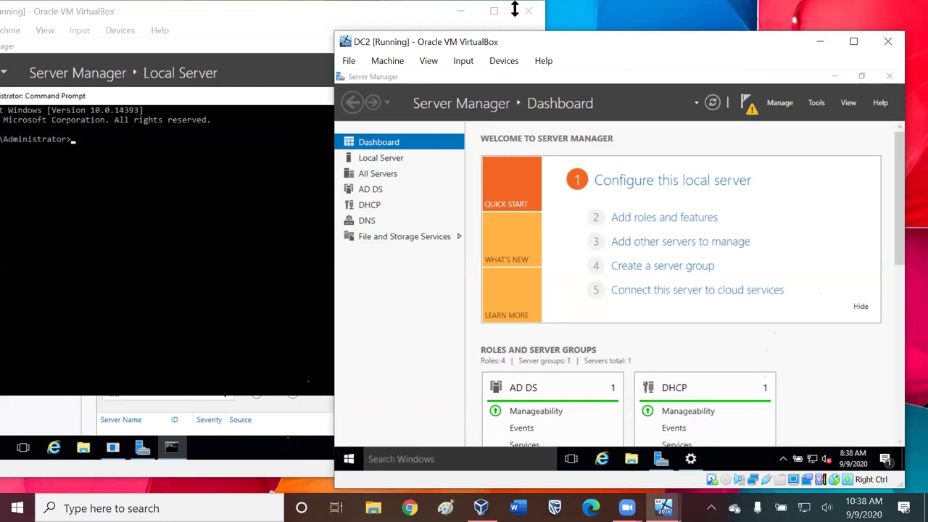
# - Check the pending 2018-05 cumulative update, then open Server Manager's notifications flag
pyautogui.moveTo(518, 34); pyautogui.dragTo(407, 4)
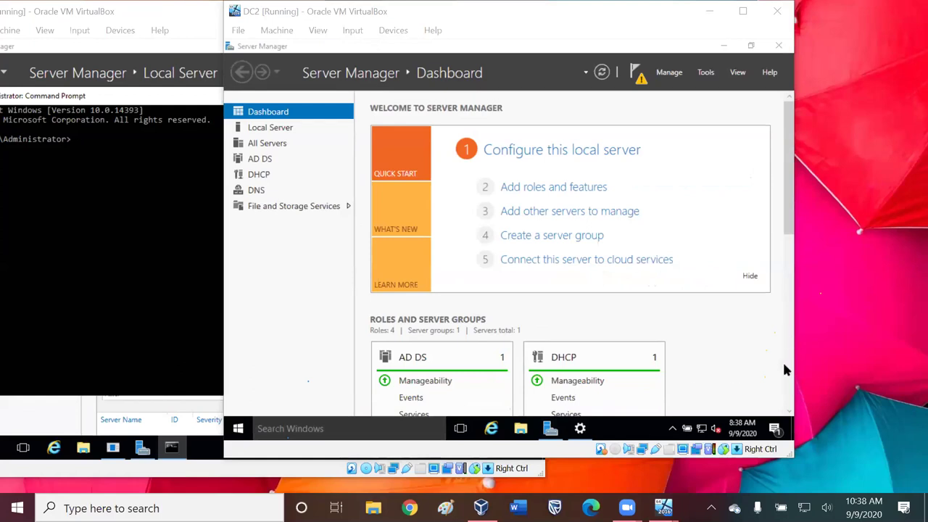
pyautogui.click(795, 412)
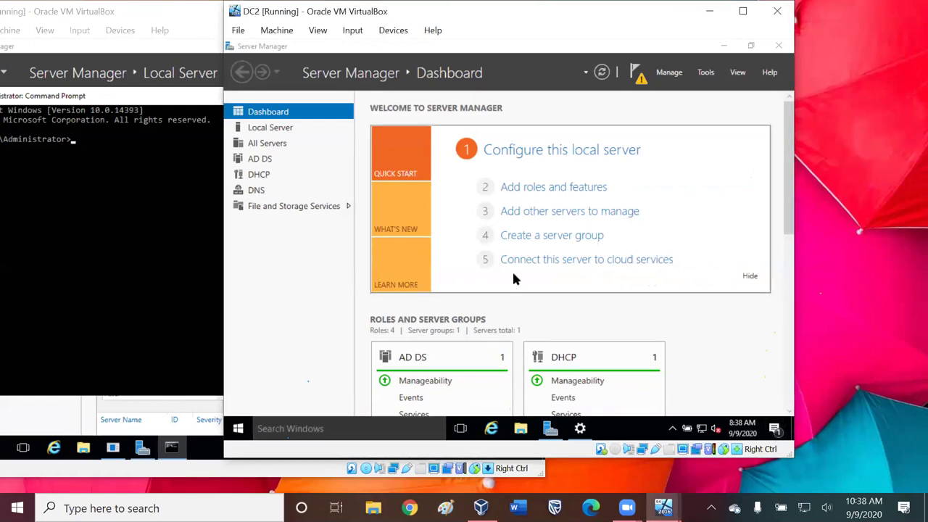
pyautogui.hotkey('alt', 'Tab')
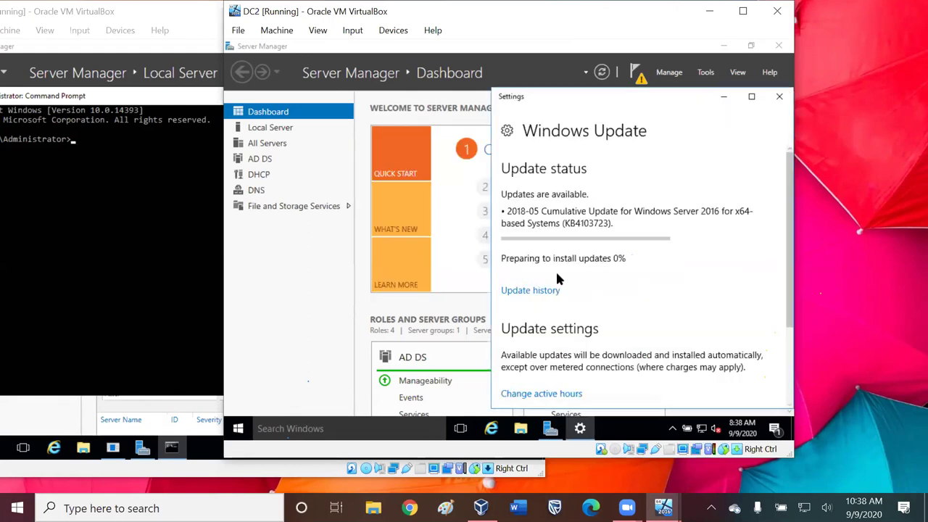
pyautogui.moveTo(790, 247); pyautogui.dragTo(721, 246)
pyautogui.click(637, 75)
pyautogui.click(641, 80)
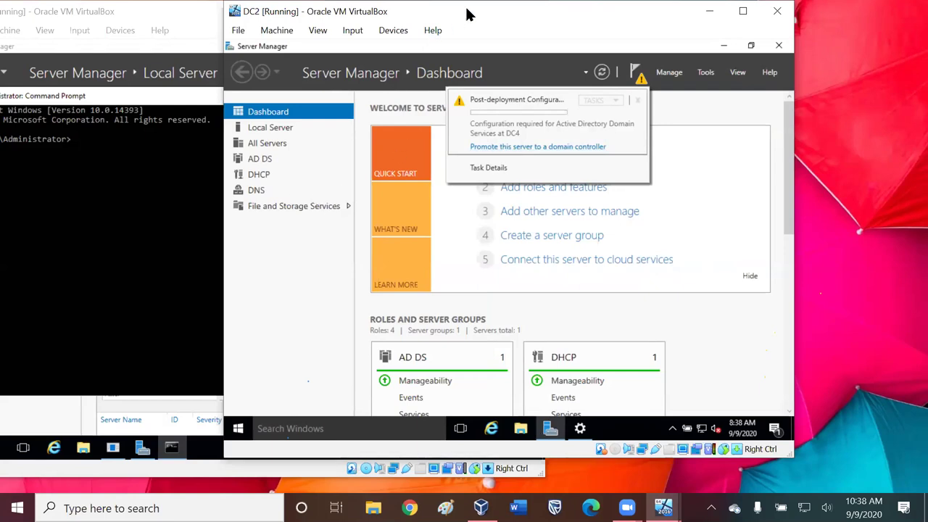
pyautogui.moveTo(466, 15); pyautogui.dragTo(564, 52)
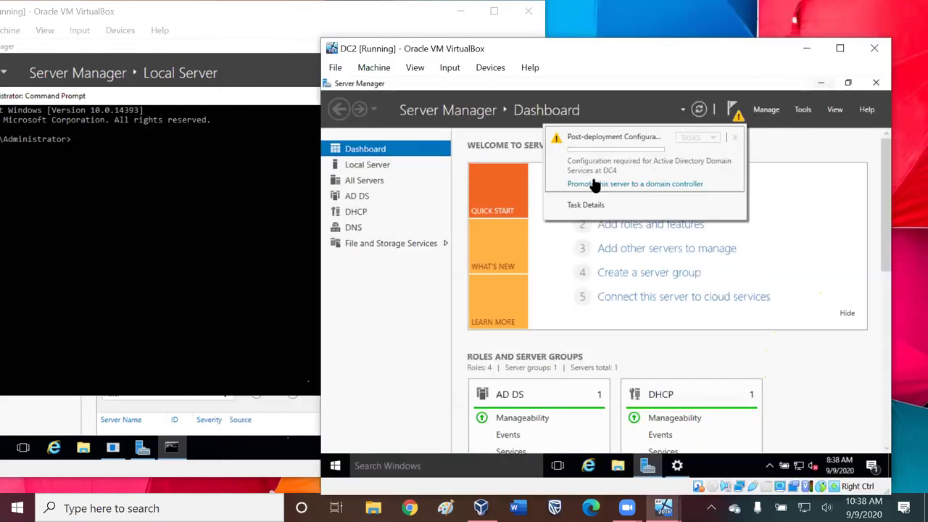
# - Power off the DC2 machine and move the DC5 window to the centre-right
pyautogui.click(875, 50)
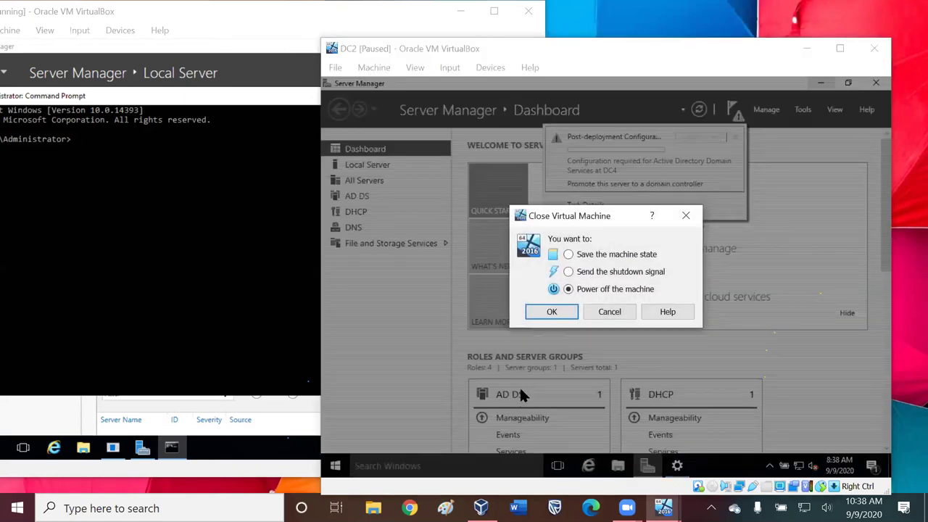
pyautogui.click(540, 310)
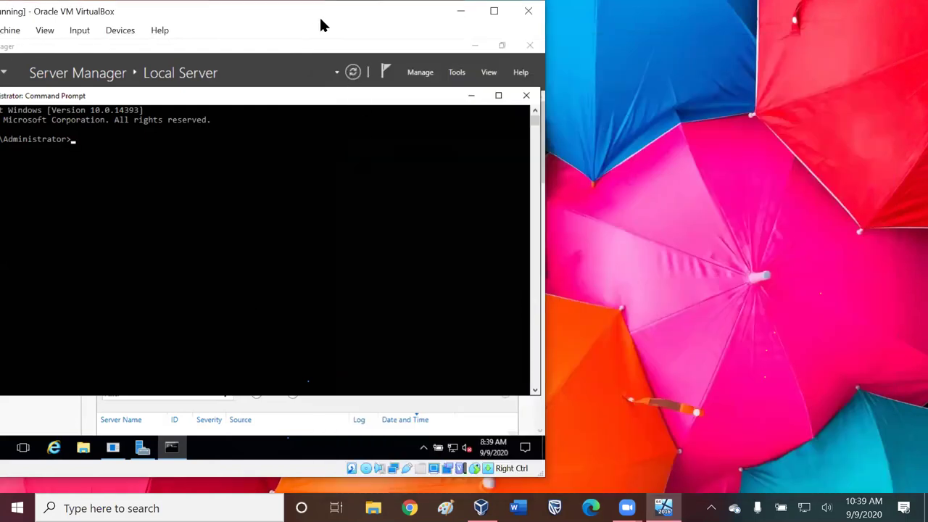
pyautogui.moveTo(322, 26); pyautogui.dragTo(663, 25)
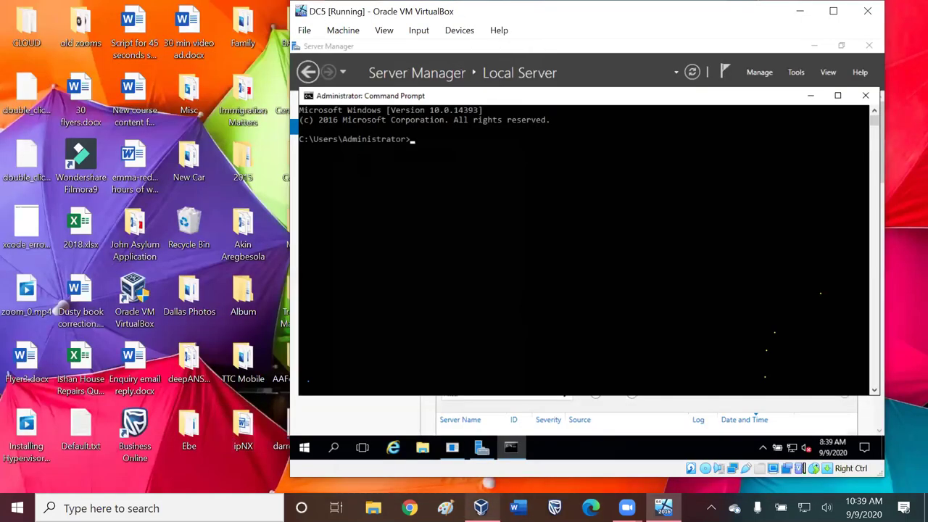
# - Select the running DC5 in VirtualBox Manager, then minimize the manager
pyautogui.click(481, 508)
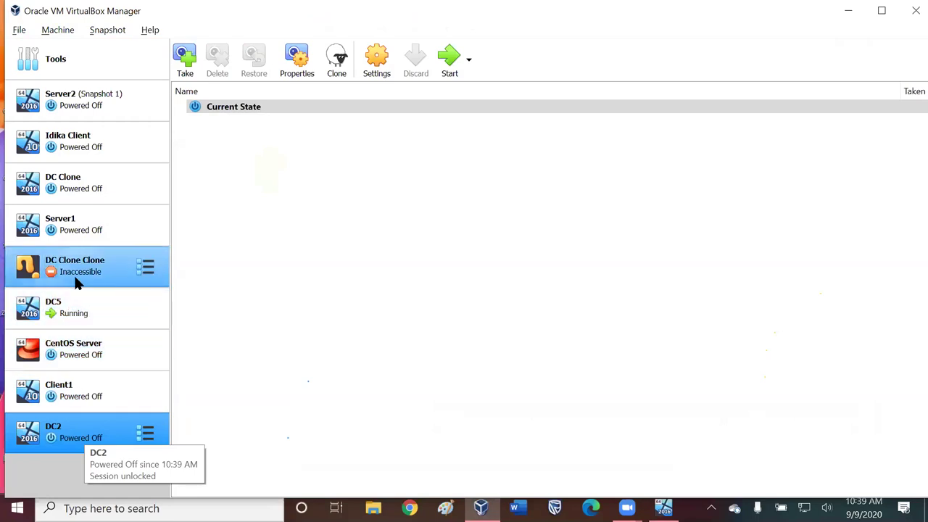
pyautogui.moveTo(78, 283)
pyautogui.moveTo(76, 313)
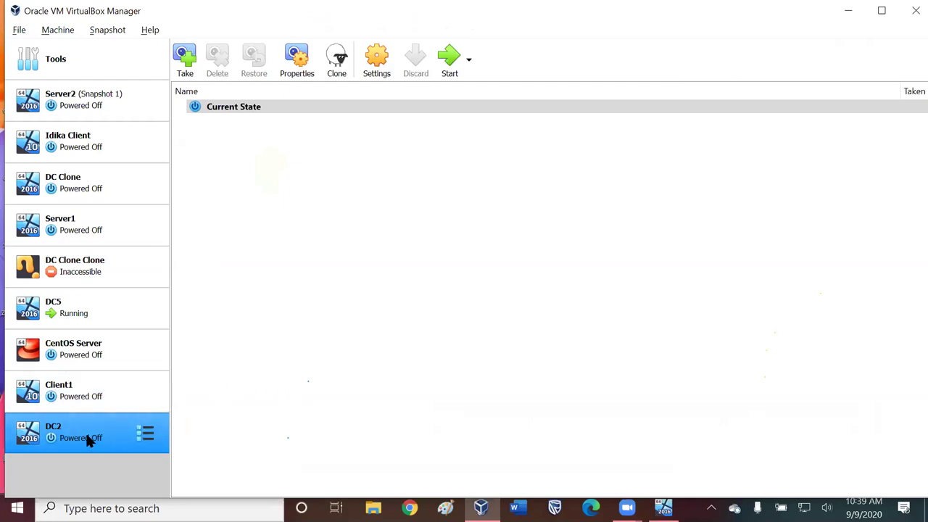
pyautogui.click(75, 313)
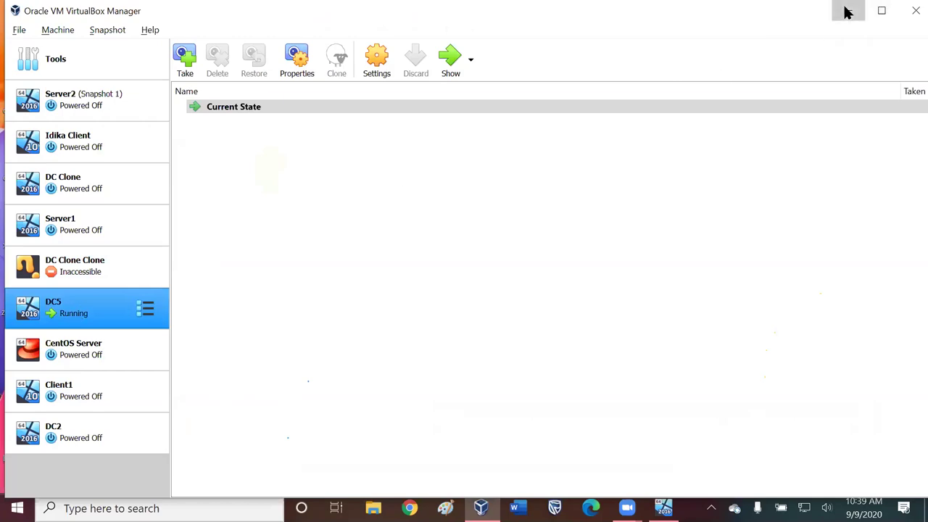
pyautogui.click(846, 12)
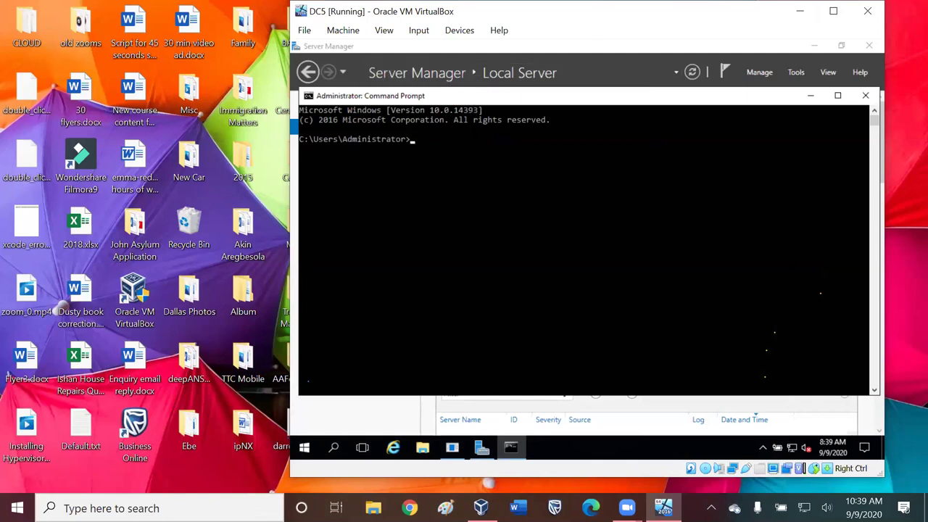
# - Bring DC5's Server Manager forward, lower the DC5 window slightly, and open the guest's Windows search
pyautogui.click(599, 73)
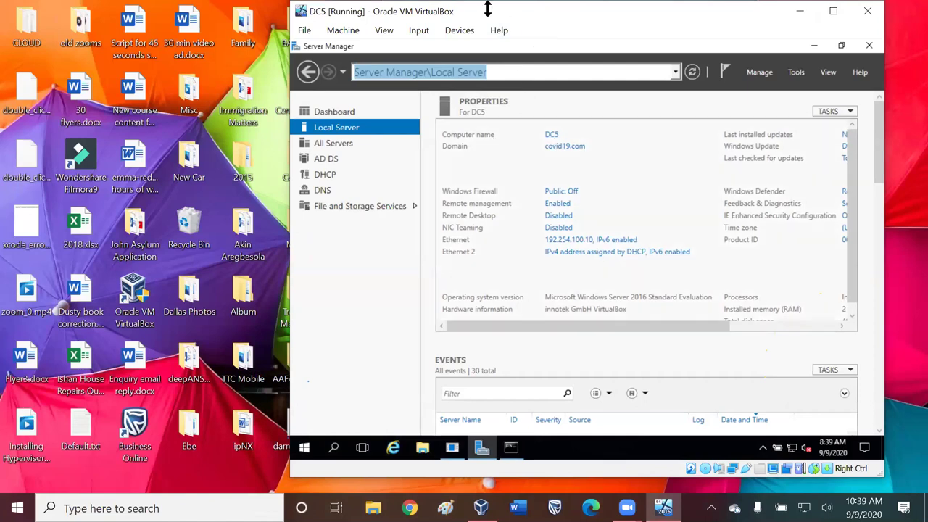
pyautogui.moveTo(489, 8); pyautogui.dragTo(509, 51)
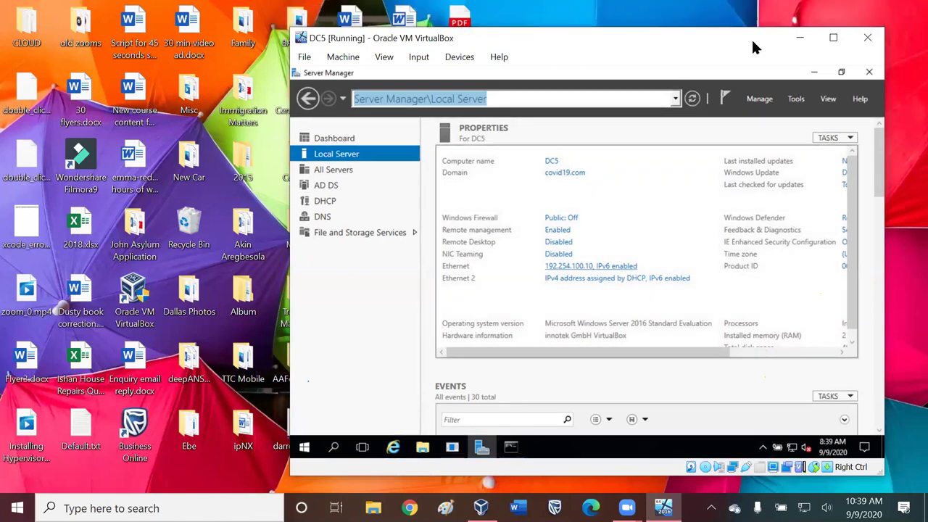
pyautogui.click(333, 446)
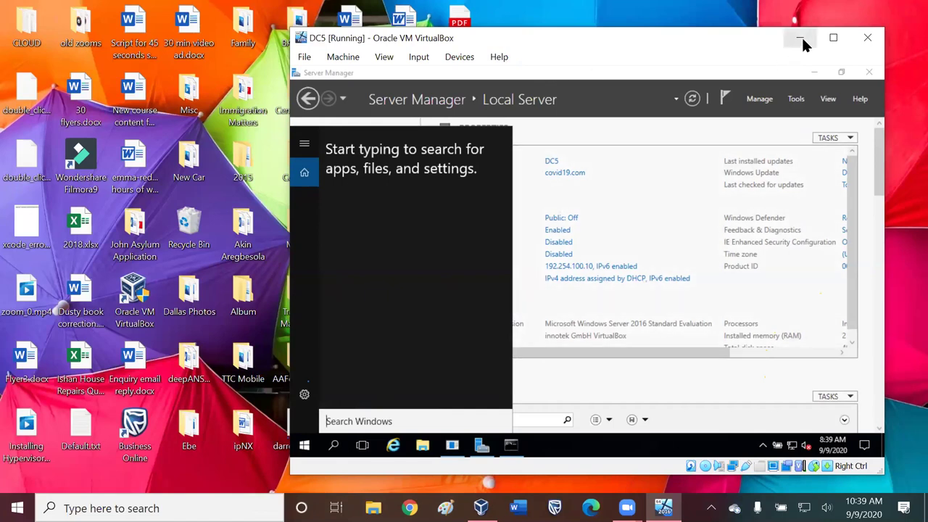
pyautogui.click(239, 504)
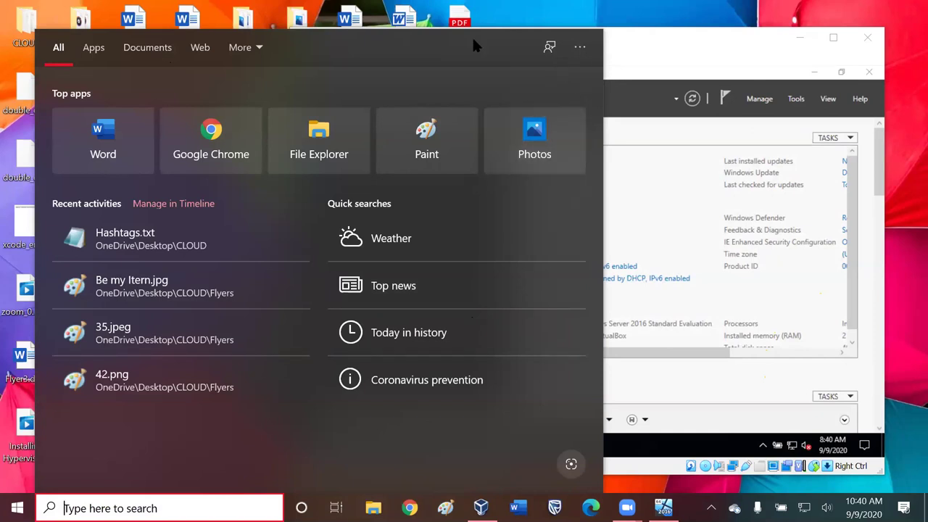
pyautogui.click(605, 45)
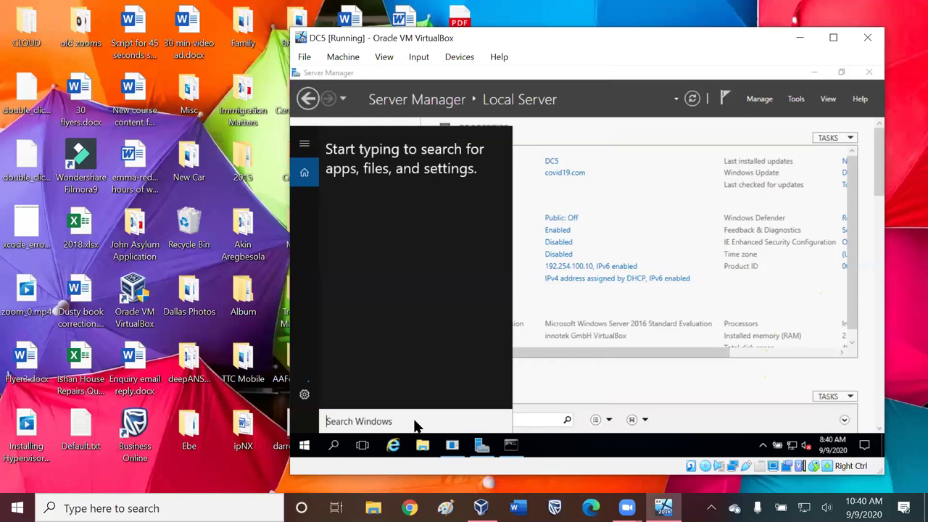
# - Search 'cmd' in the DC5 guest to launch Command Prompt, then return to VirtualBox Manager
pyautogui.click(427, 426)
pyautogui.write('cmd')
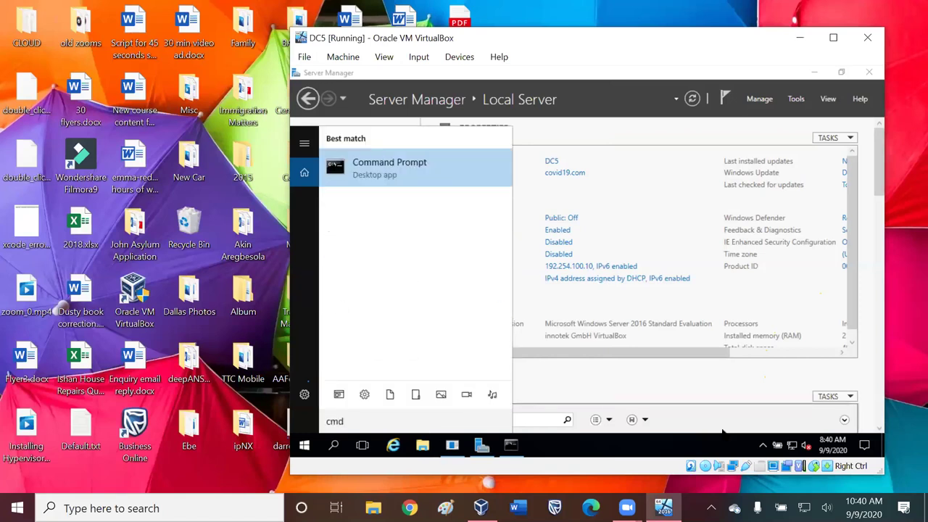
pyautogui.press('Return')
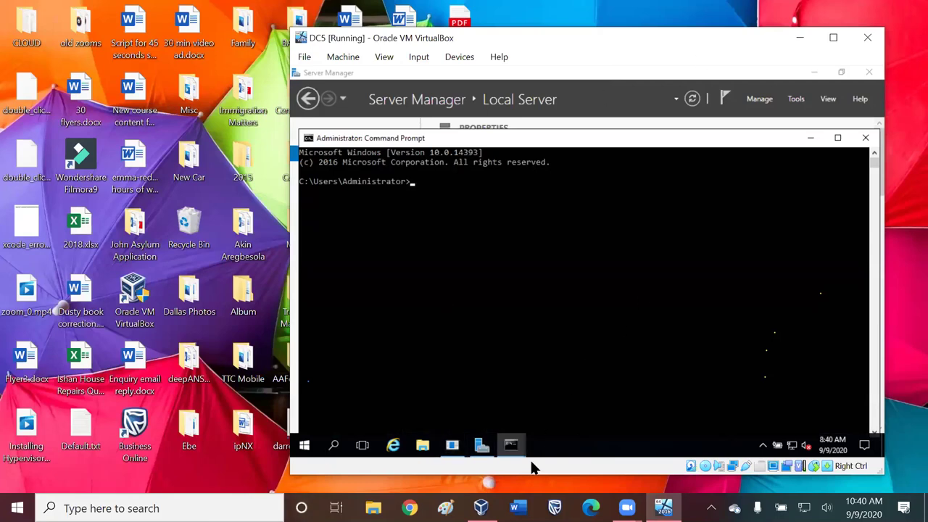
pyautogui.click(481, 505)
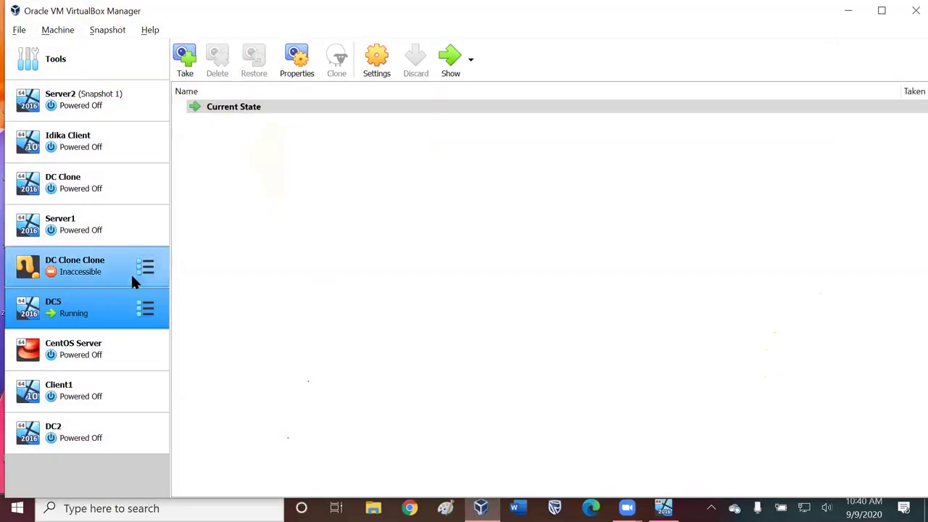
# - Remove the inaccessible DC Clone Clone from the list and delete DC Clone with all its files
pyautogui.rightClick(85, 276)
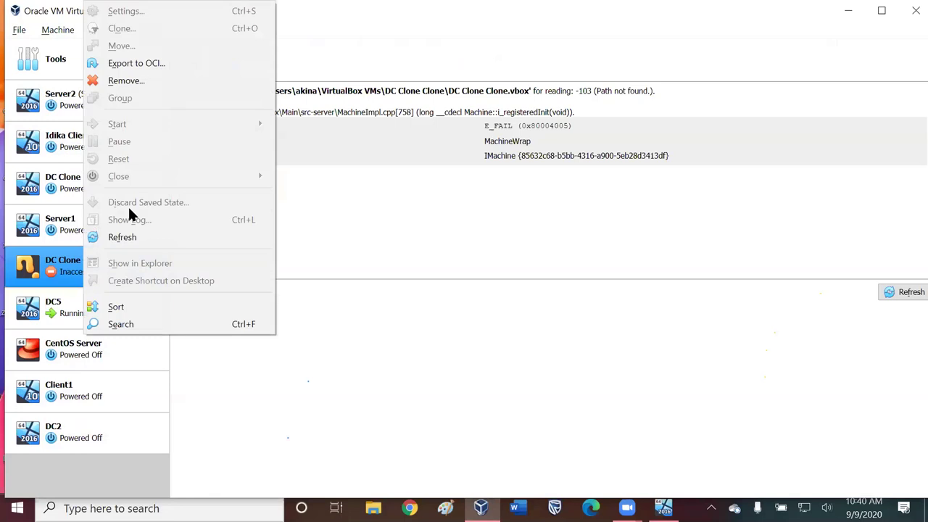
pyautogui.click(139, 80)
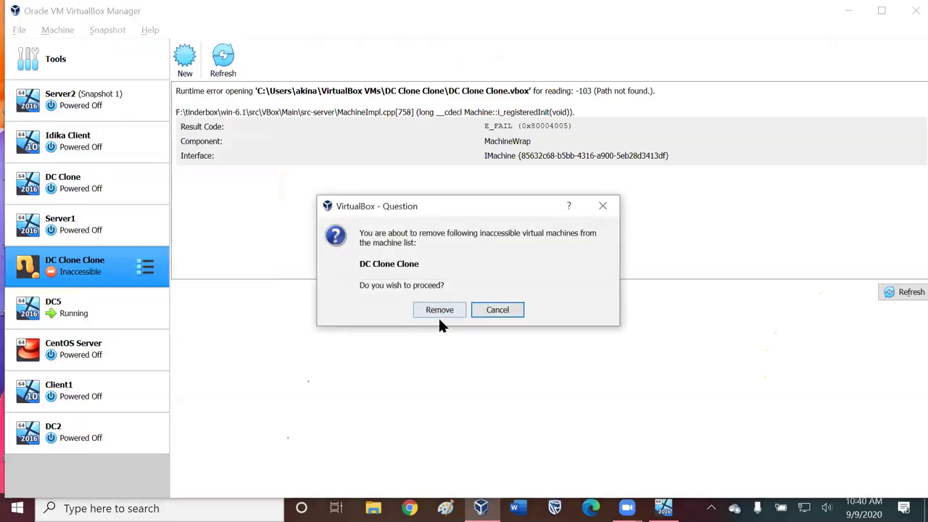
pyautogui.click(439, 310)
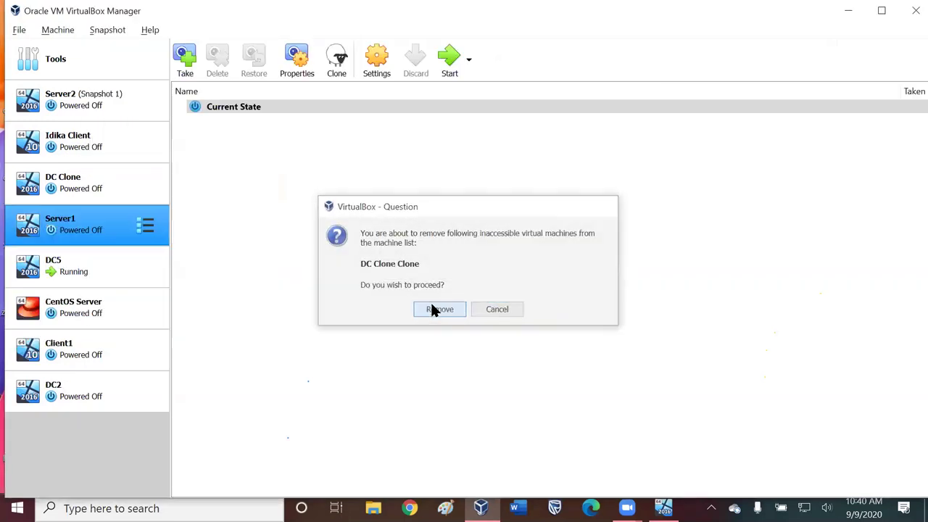
pyautogui.rightClick(72, 183)
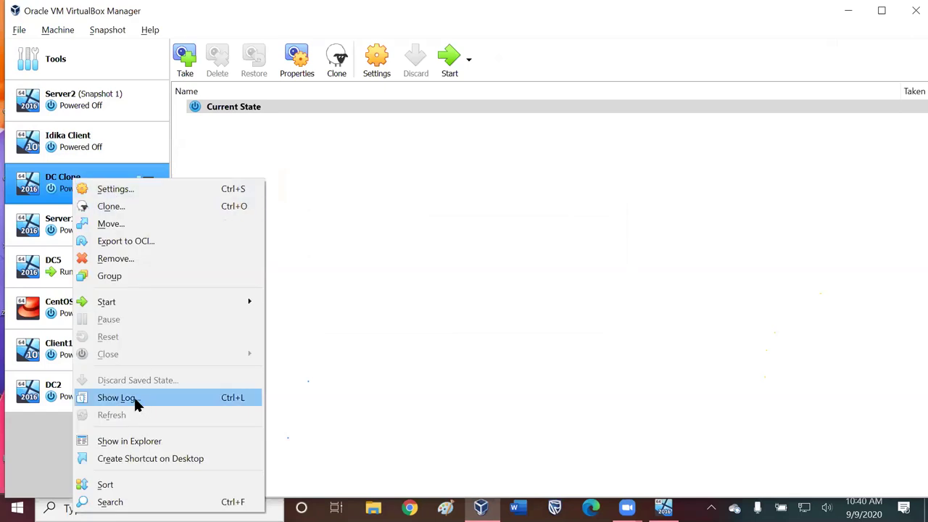
pyautogui.click(116, 259)
pyautogui.click(416, 314)
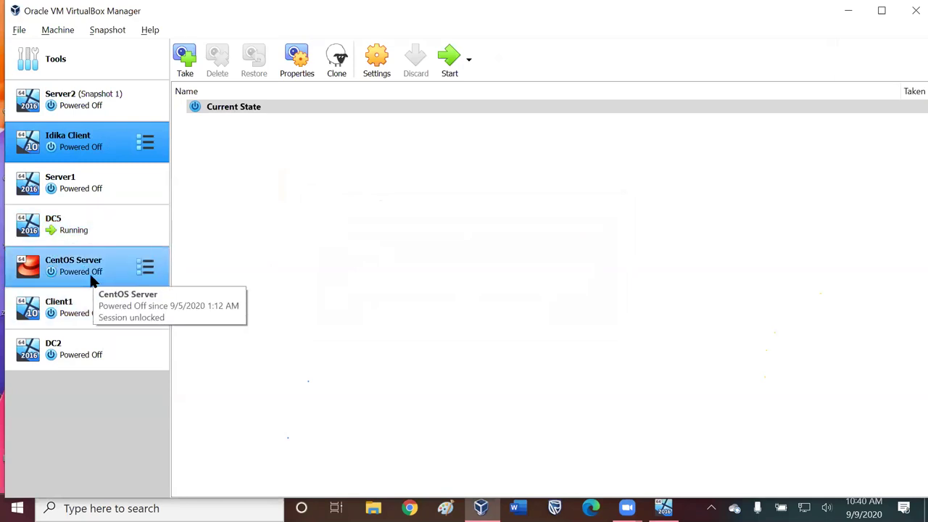
# - Delete DC2 with all its files, then select DC5 and dismiss its action menu
pyautogui.rightClick(63, 351)
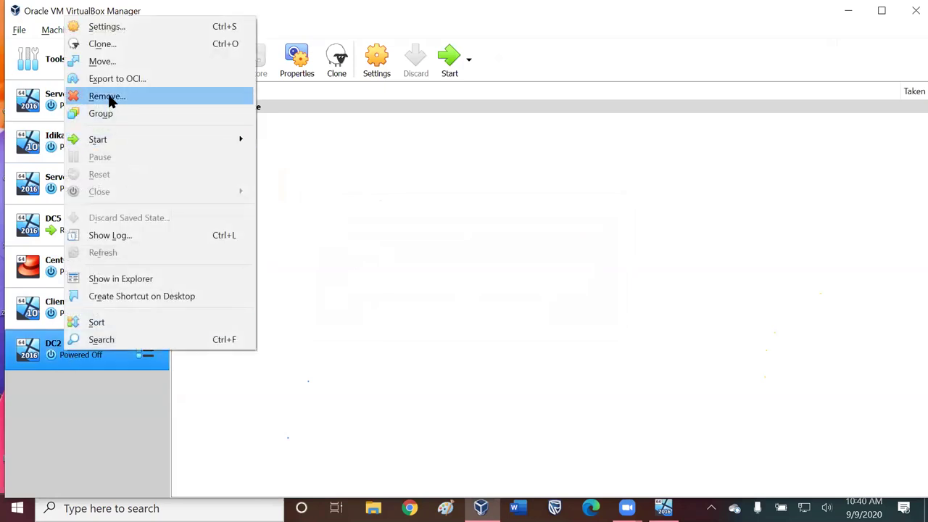
pyautogui.click(109, 96)
pyautogui.click(401, 319)
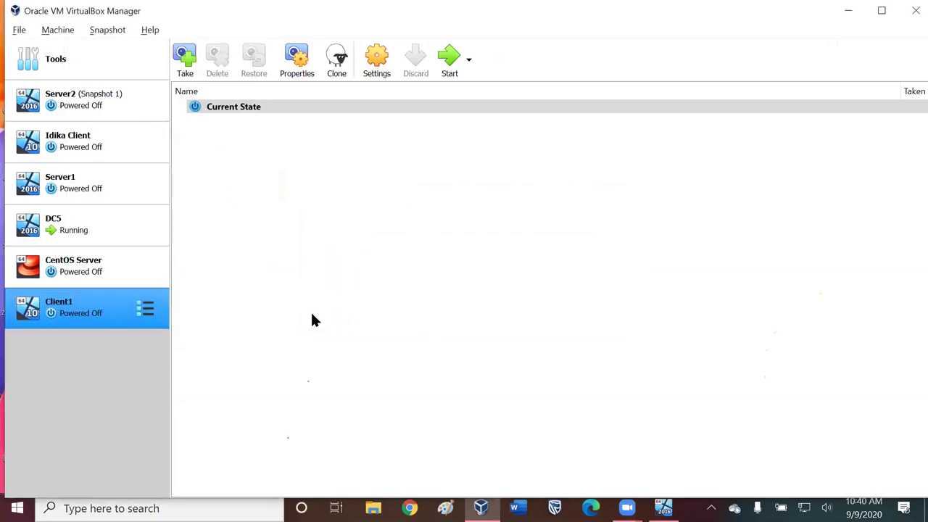
pyautogui.keyDown('ctrl'); pyautogui.click(71, 203); pyautogui.keyUp('ctrl')
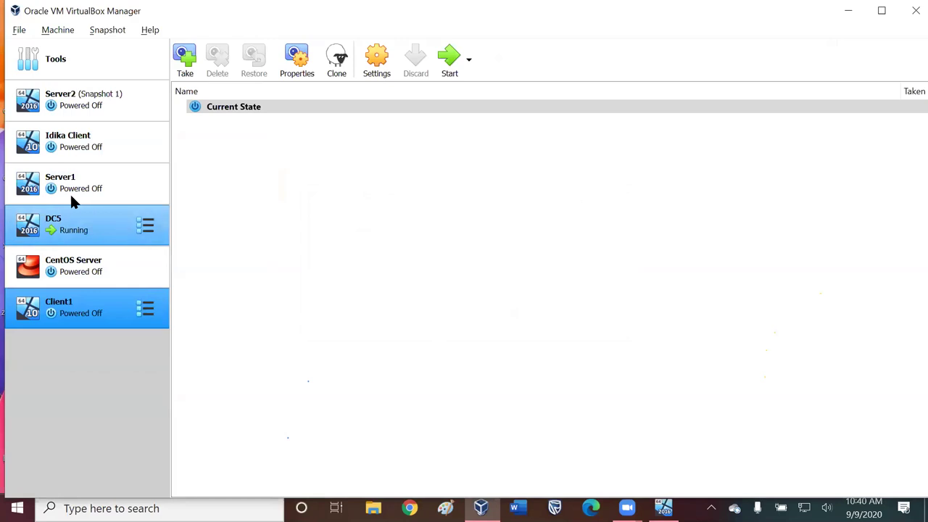
pyautogui.rightClick(71, 206)
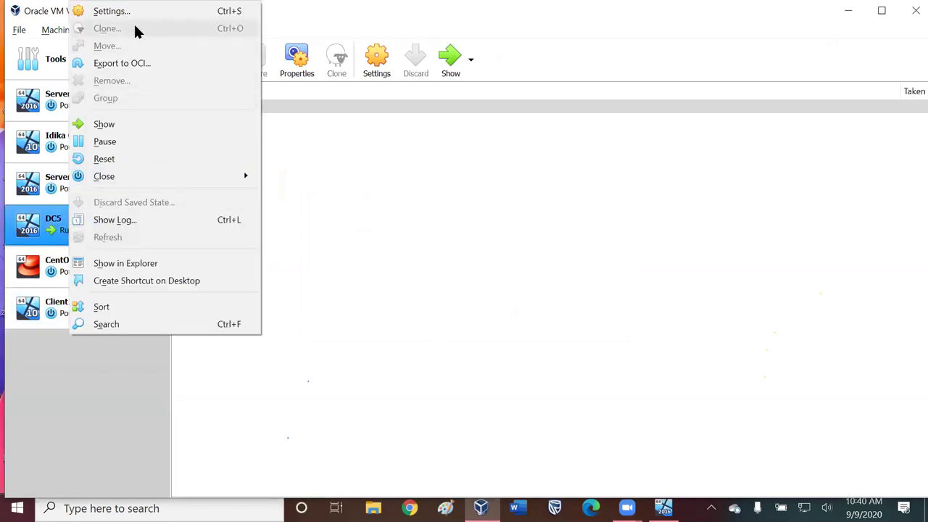
pyautogui.click(846, 14)
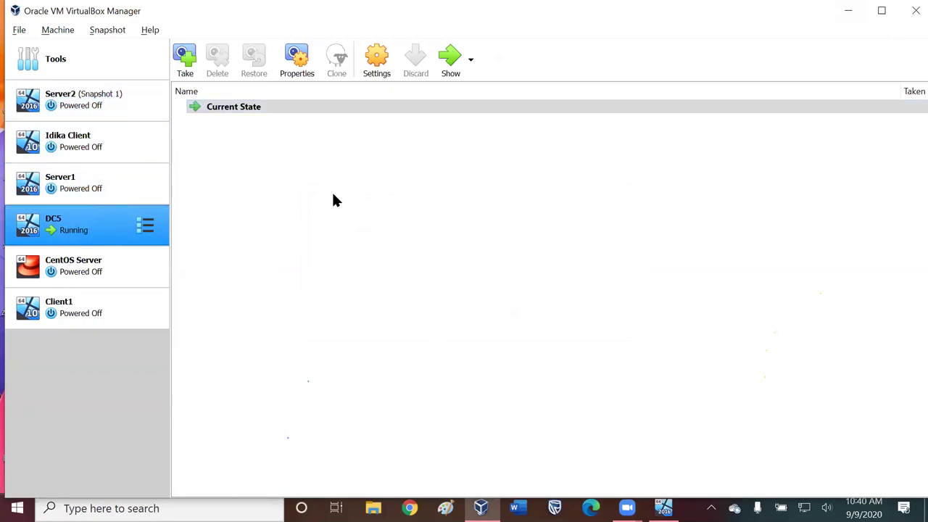
# - Power off the running DC5 and open the Clone Virtual Machine dialog for it
pyautogui.hotkey('shift', 'F10')
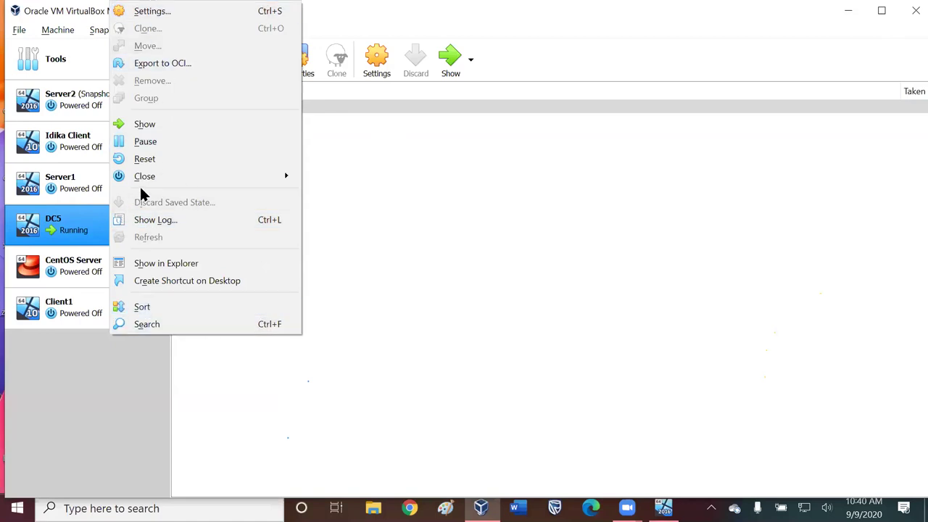
pyautogui.moveTo(139, 173)
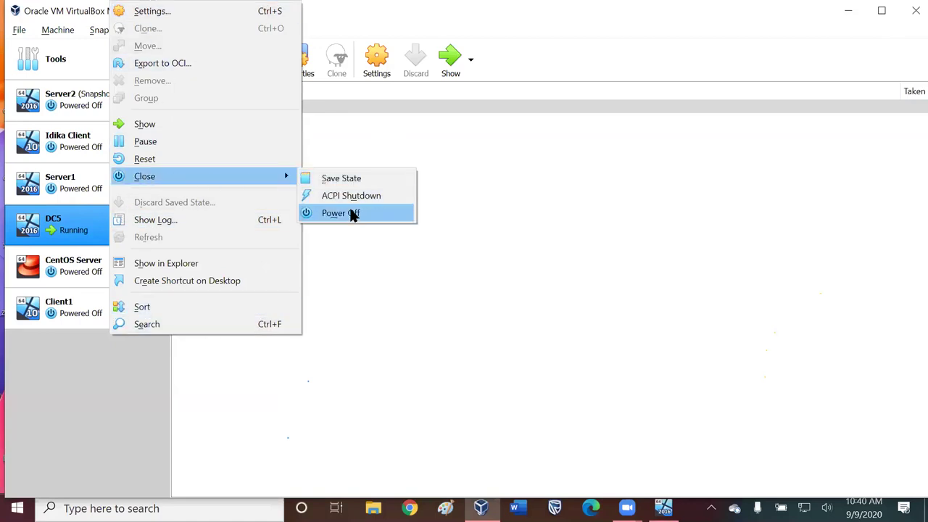
pyautogui.click(352, 213)
pyautogui.click(446, 309)
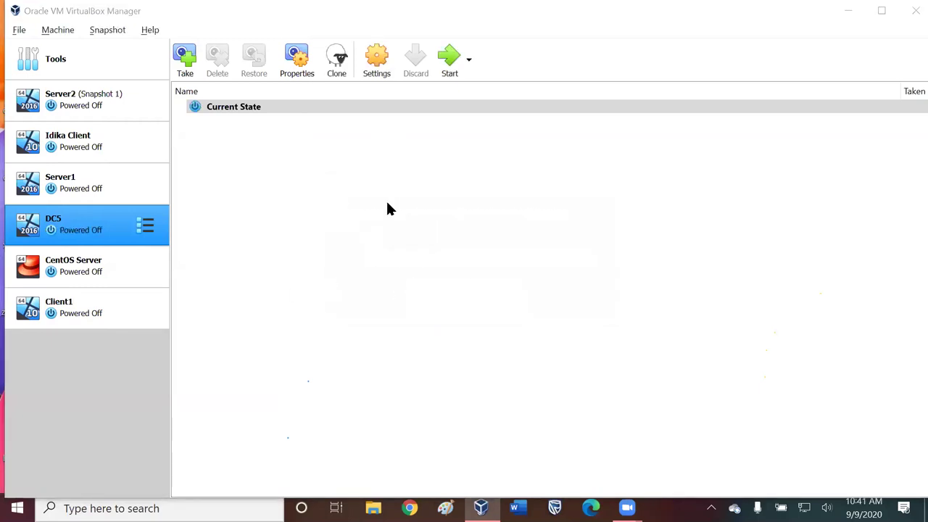
pyautogui.rightClick(113, 217)
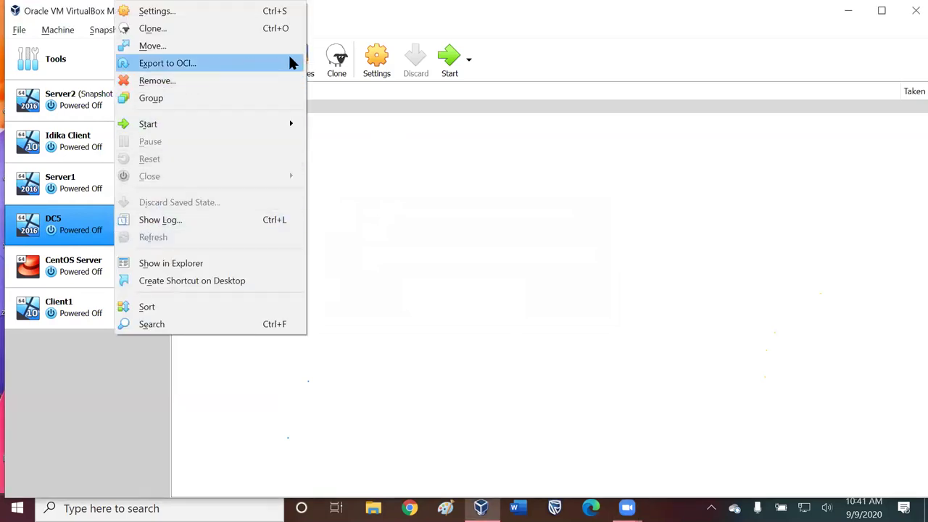
pyautogui.click(177, 27)
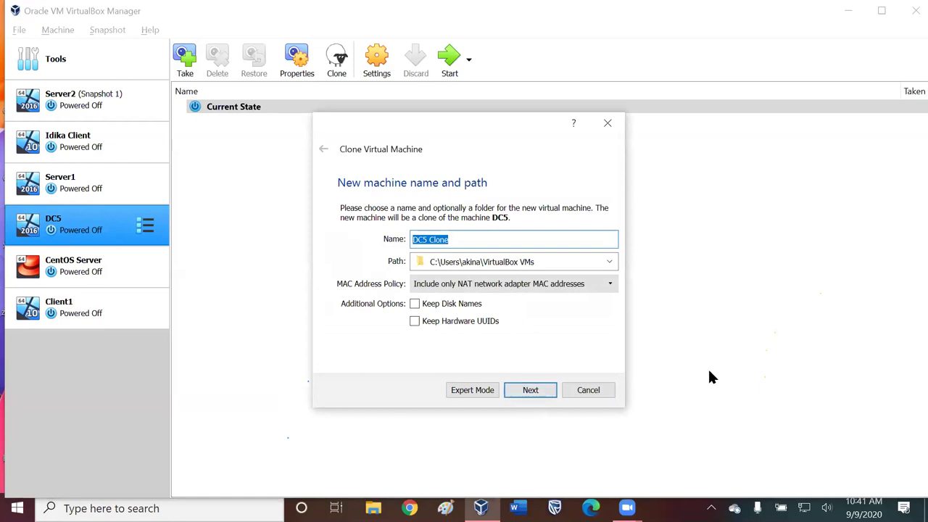
# - Create a full clone of DC5 named DC2, generating new MAC addresses for all network adapters
pyautogui.press('End')
pyautogui.press('BackSpace')
pyautogui.press('BackSpace')
pyautogui.press('BackSpace')
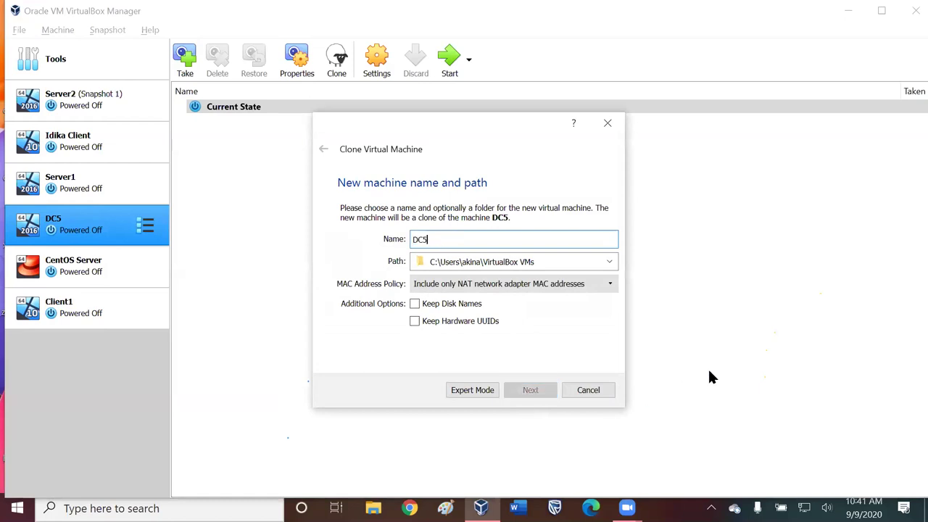
pyautogui.click(517, 284)
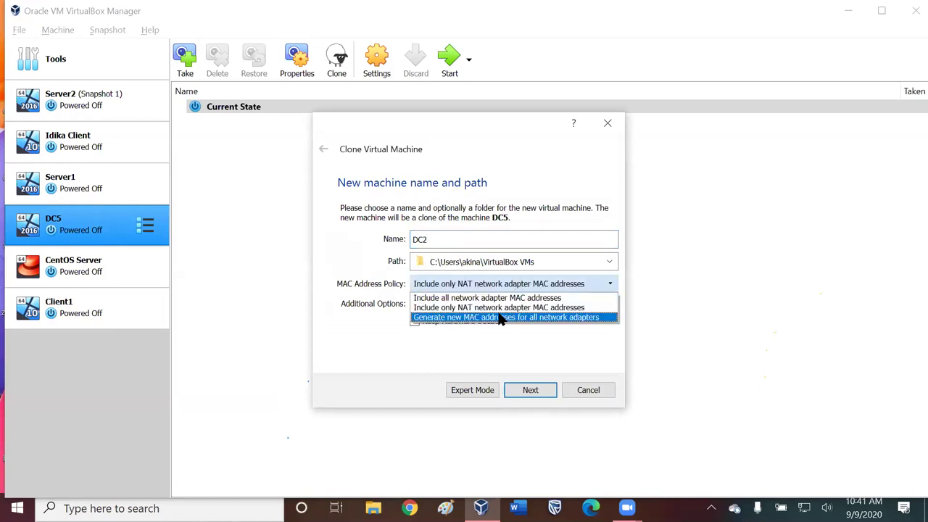
pyautogui.click(499, 318)
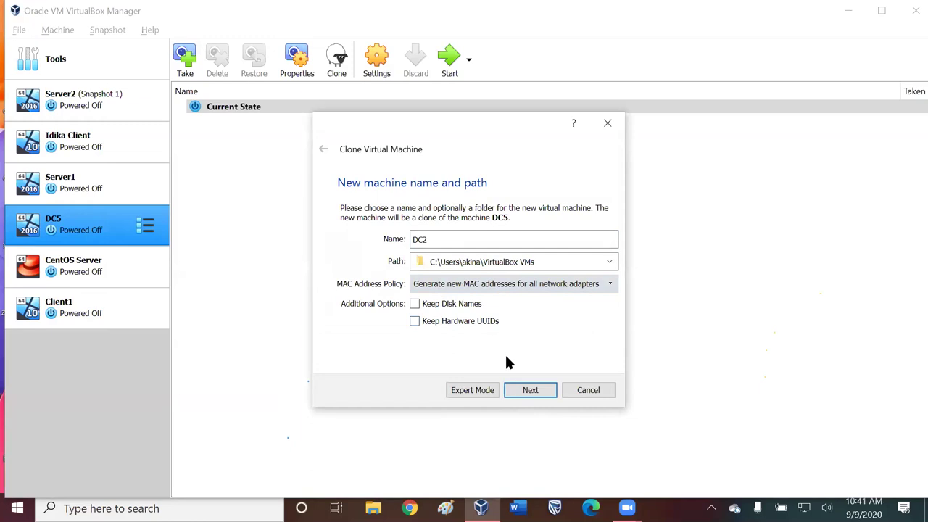
pyautogui.click(536, 391)
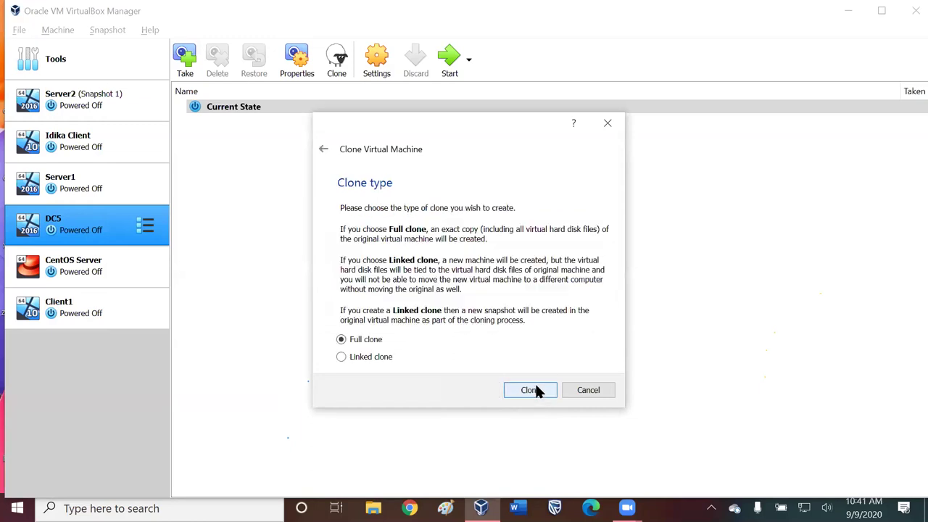
pyautogui.click(542, 388)
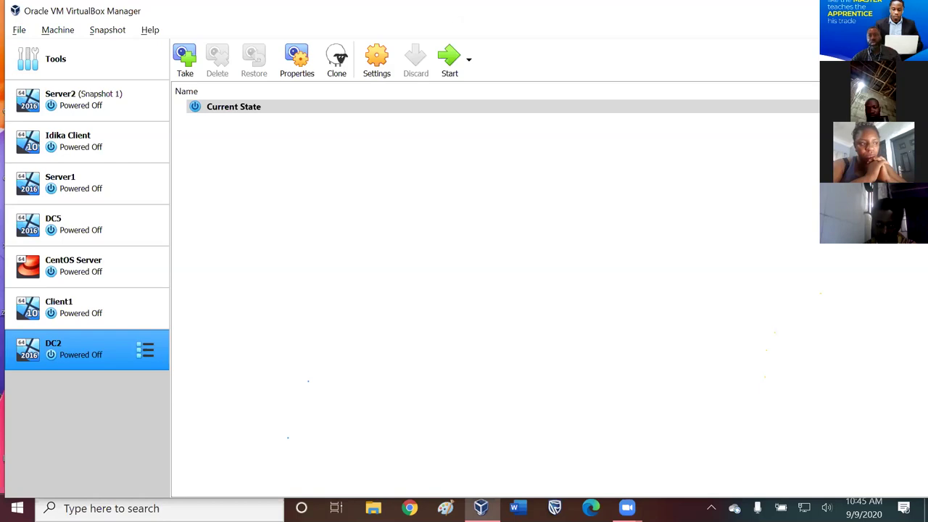
# - Show the desktop, restore VirtualBox Manager from the taskbar, and select Client1
pyautogui.press('super+d')
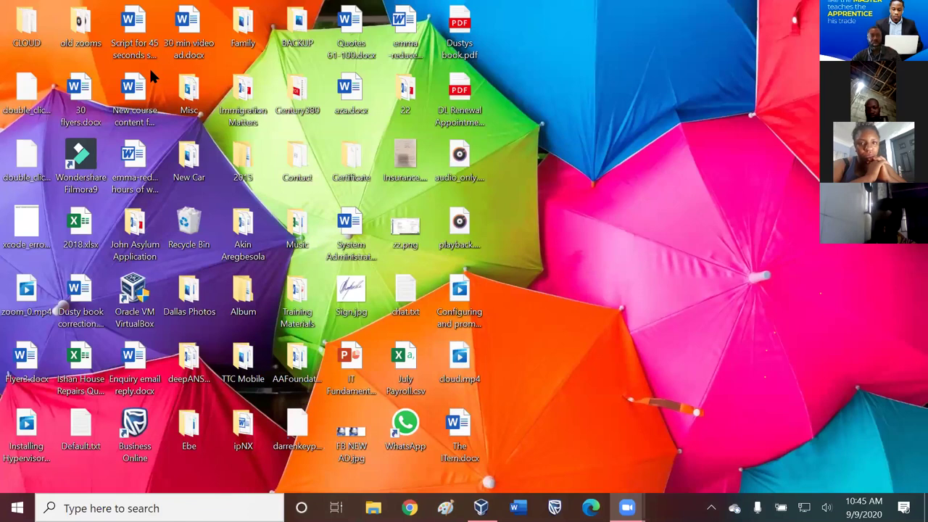
pyautogui.click(17, 508)
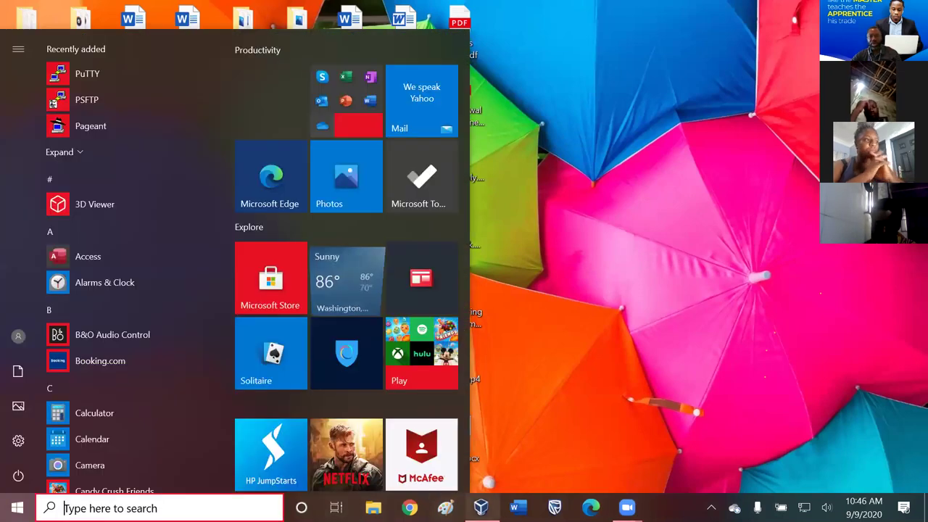
pyautogui.click(481, 508)
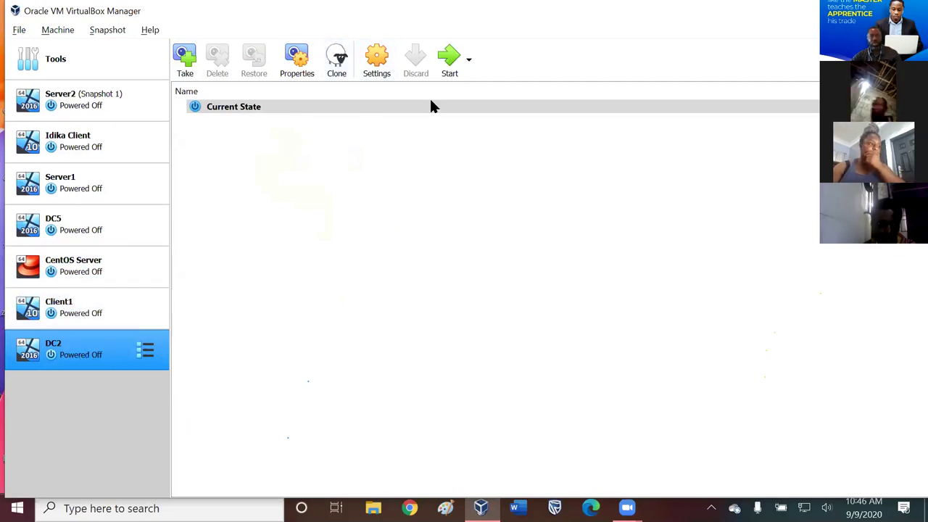
pyautogui.click(100, 302)
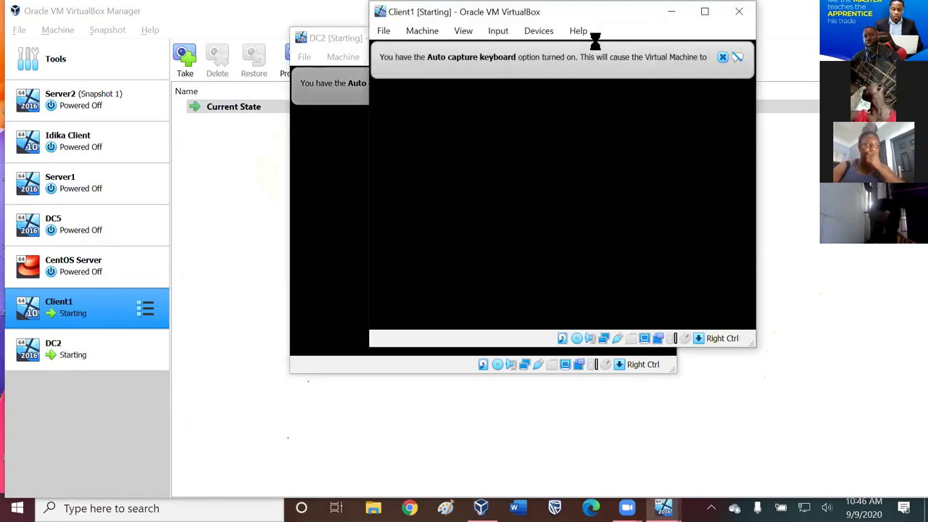
# - Move the DC2 window left and dismiss Client1's mouse integration and auto-capture keyboard notices
pyautogui.click(358, 39)
pyautogui.moveTo(358, 39); pyautogui.dragTo(95, 14)
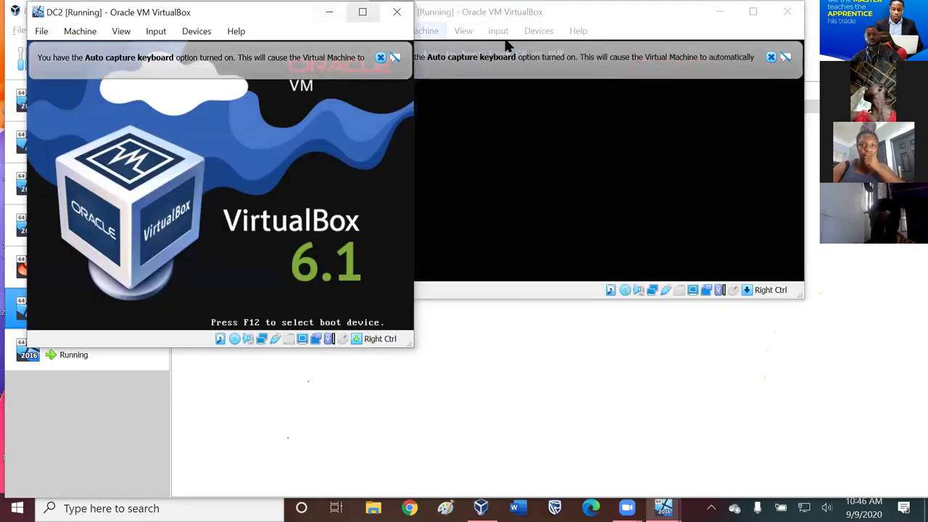
pyautogui.click(615, 21)
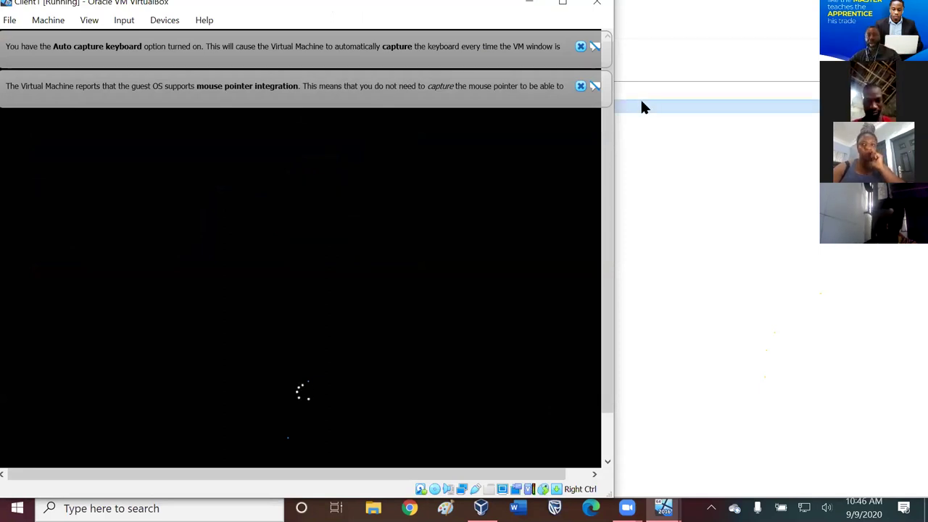
pyautogui.click(580, 86)
pyautogui.click(581, 45)
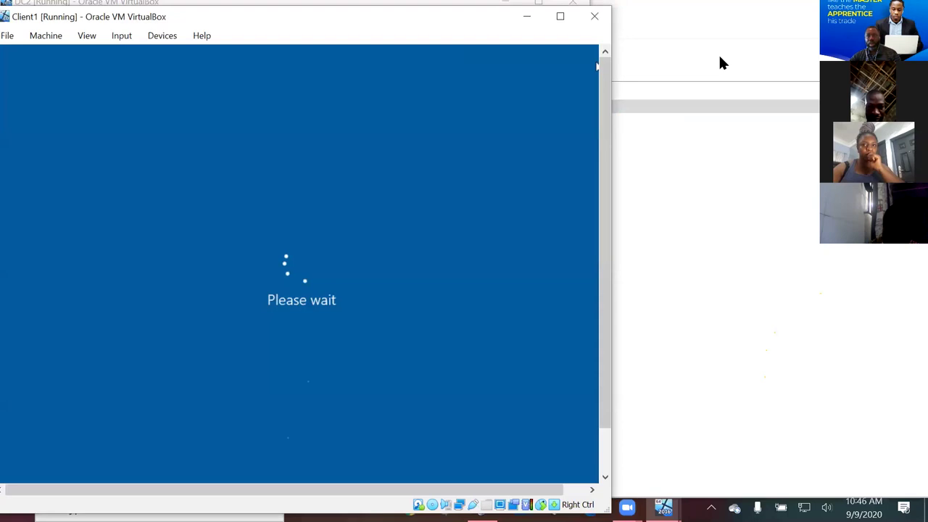
# - Switch between the Manager, Client1 and DC2 windows while they boot, ending on Client1
pyautogui.click(718, 50)
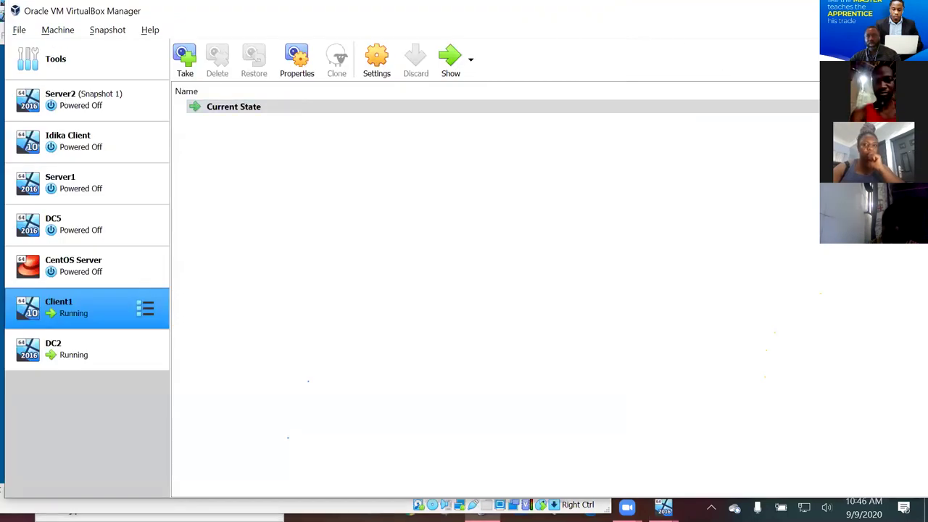
pyautogui.hotkey('alt', 'Tab')
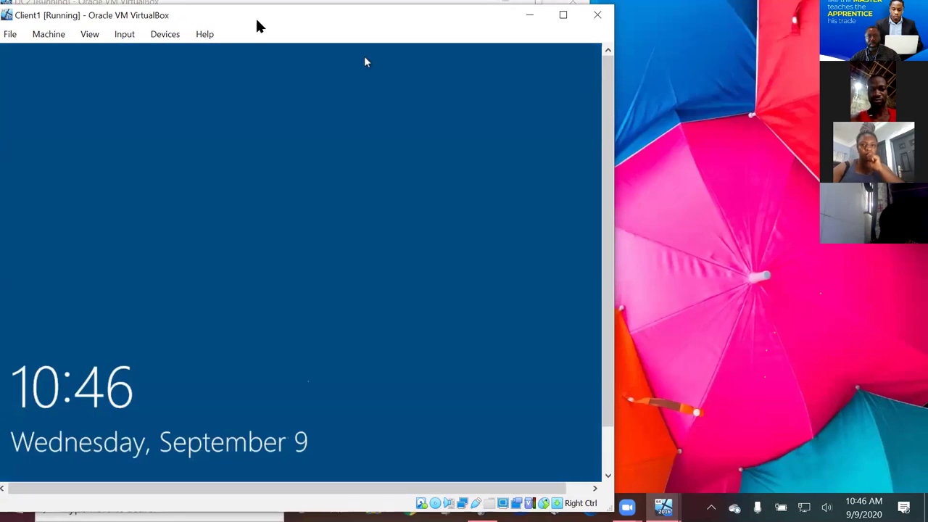
pyautogui.hotkey('alt', 'Tab')
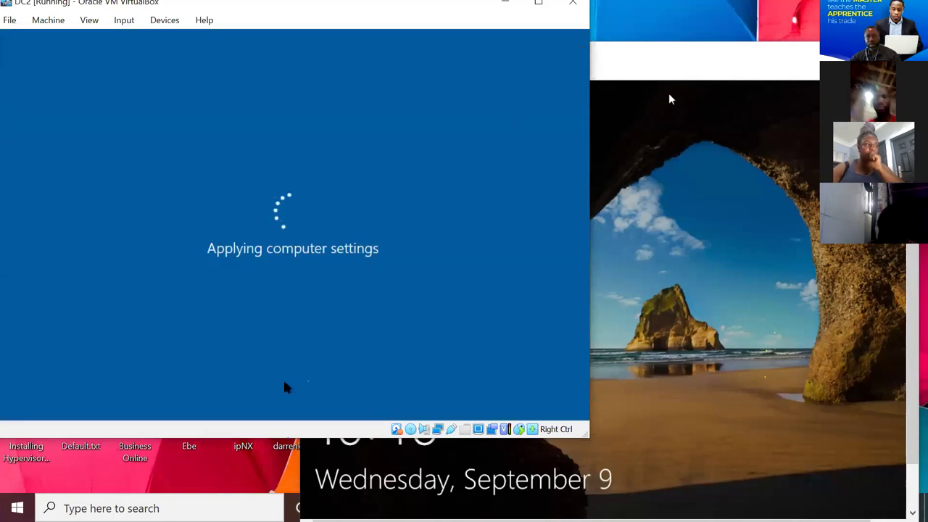
pyautogui.click(642, 61)
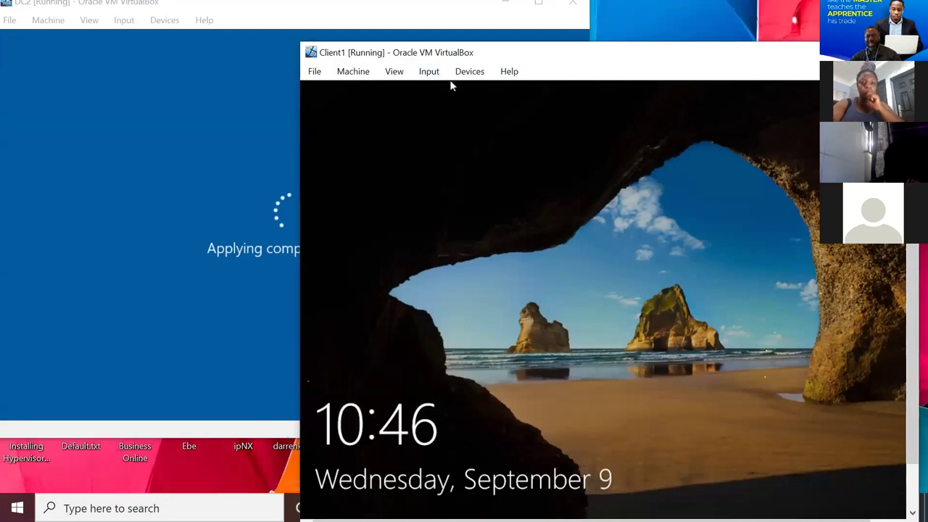
# - Power off Client1 with Ctrl+Q and restore the VirtualBox Manager window
pyautogui.hotkey('ctrl', 'q')
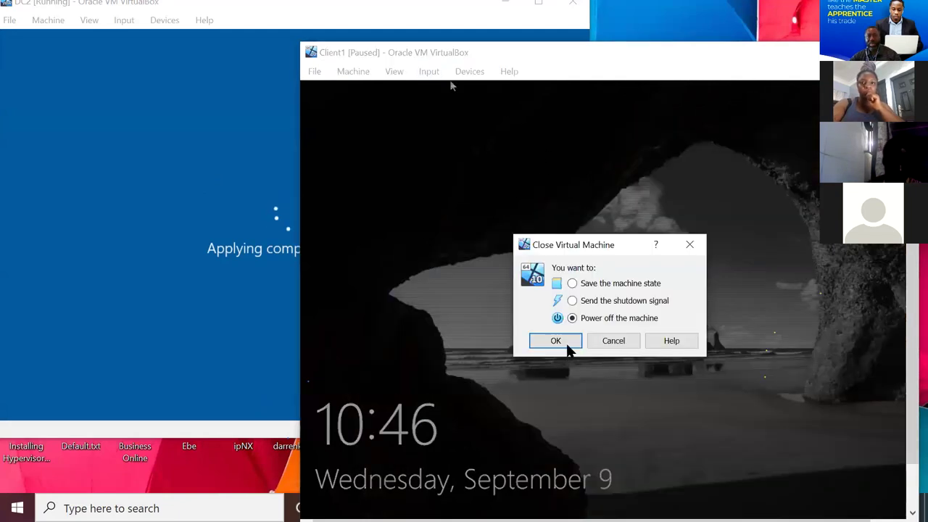
pyautogui.click(567, 342)
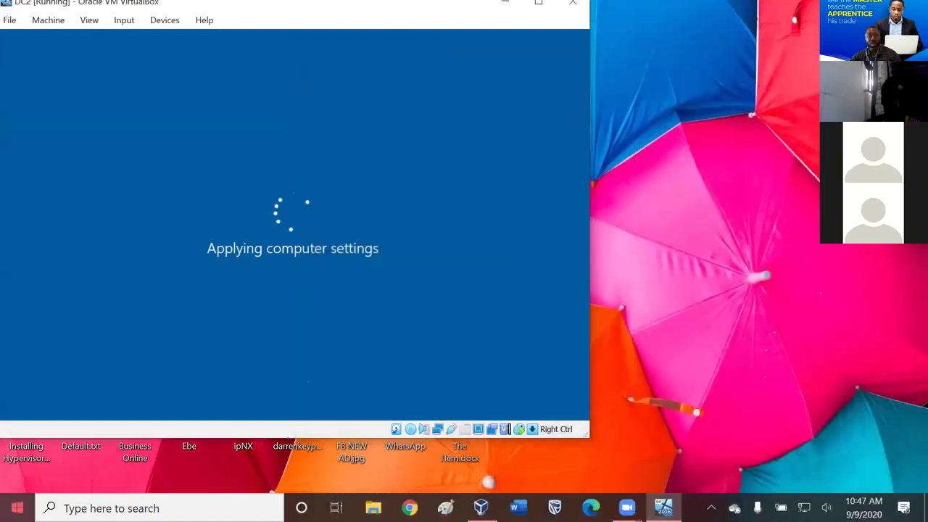
pyautogui.click(17, 508)
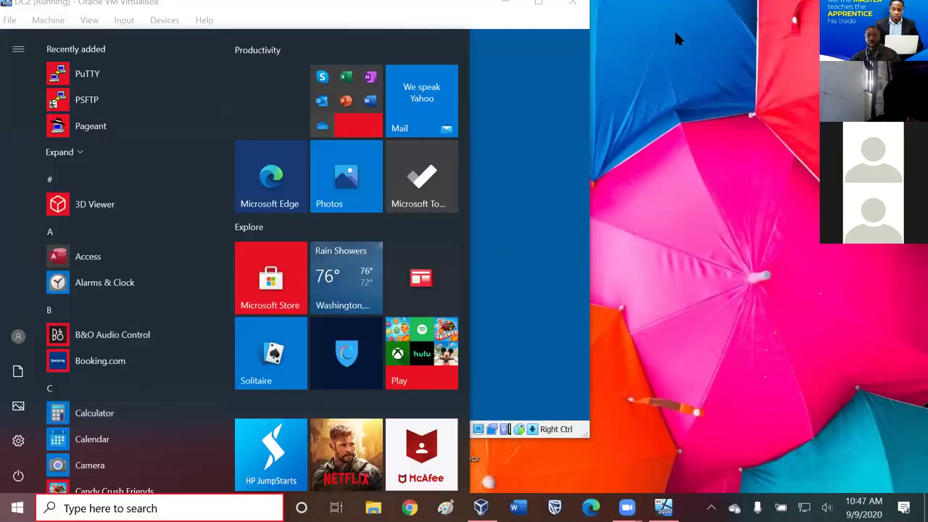
pyautogui.click(674, 38)
pyautogui.click(481, 508)
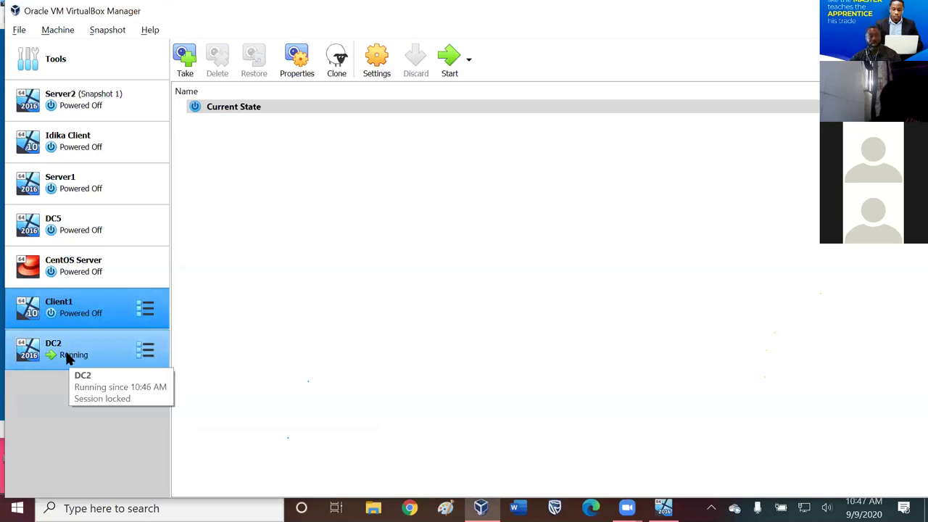
# - Start DC5 from its context menu, minimize the Manager, and bring the DC5 window forward
pyautogui.rightClick(90, 223)
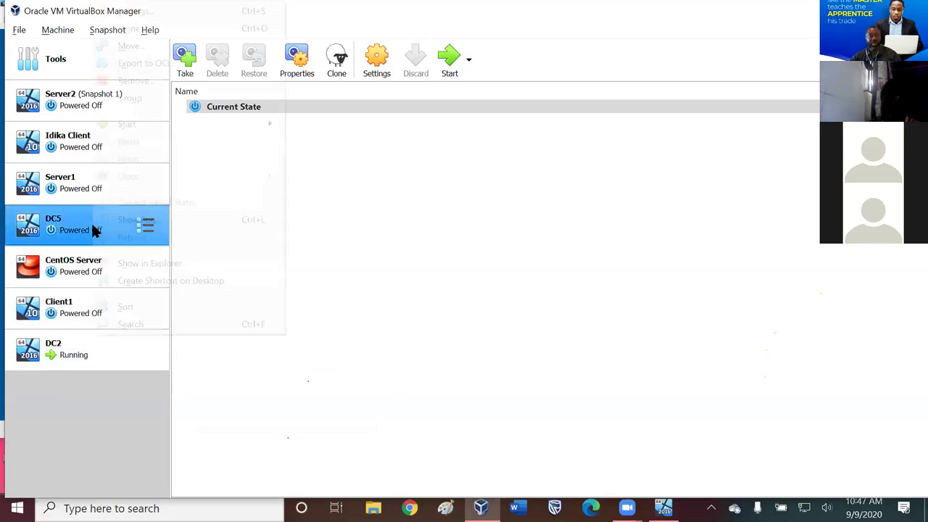
pyautogui.click(448, 55)
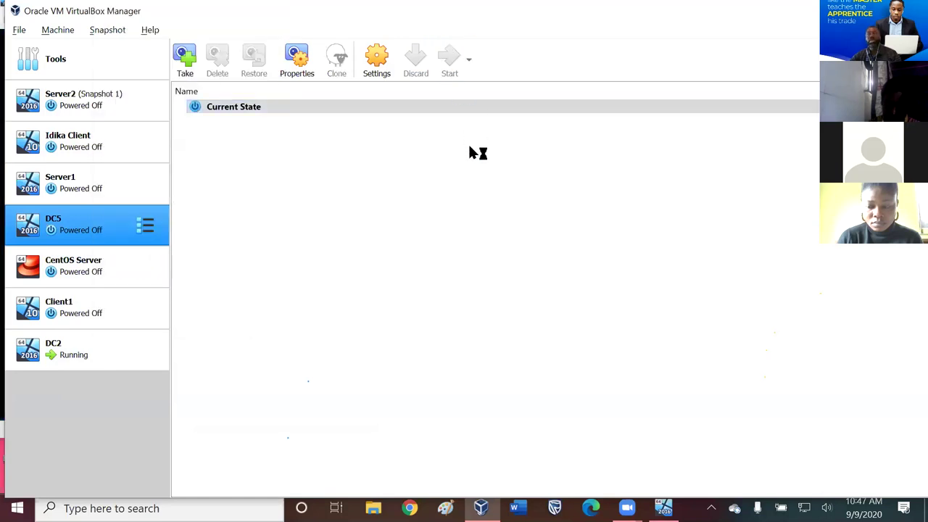
pyautogui.click(481, 508)
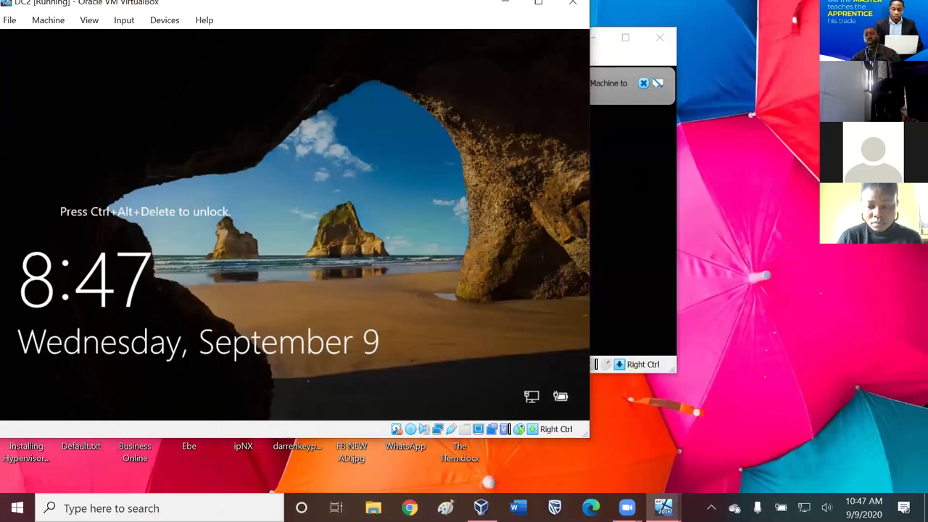
pyautogui.click(609, 45)
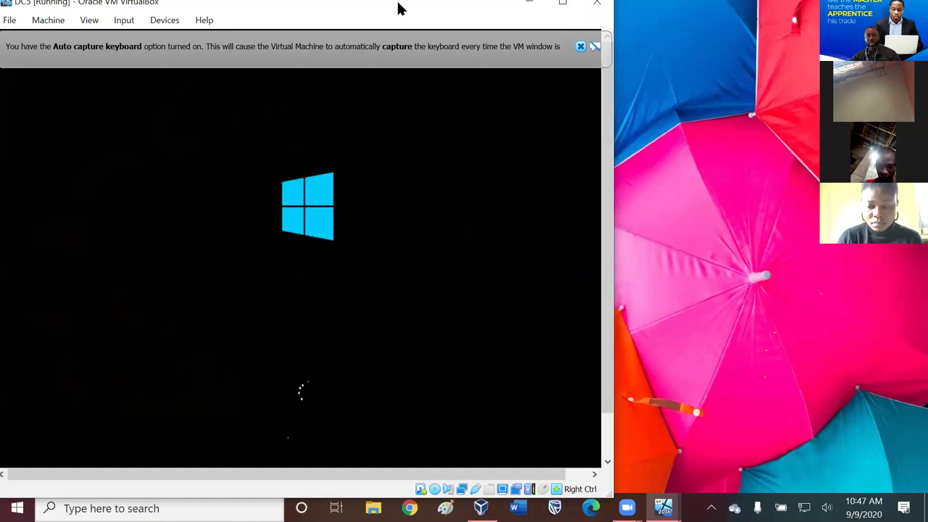
# - Move the DC5 window down-right, dismiss its keyboard and mouse notices, and bring DC2 in front
pyautogui.moveTo(400, 8); pyautogui.dragTo(431, 89)
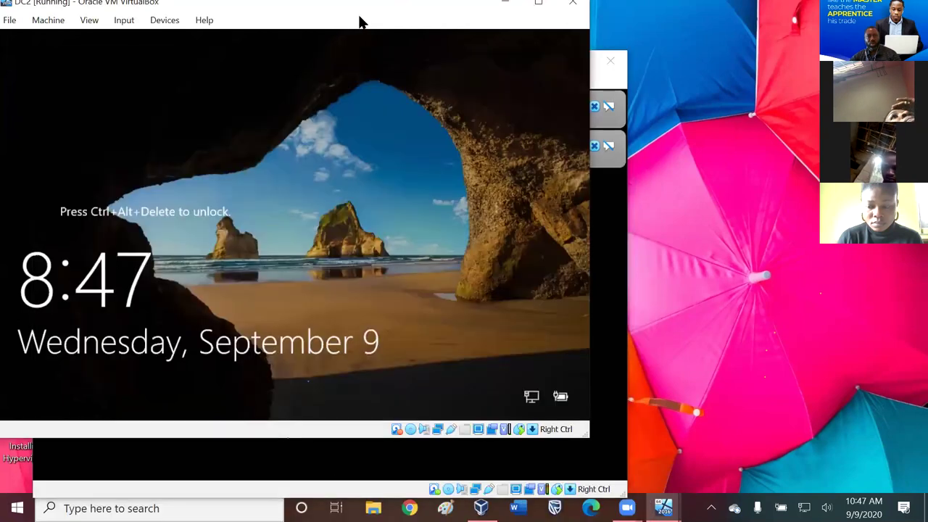
pyautogui.click(357, 23)
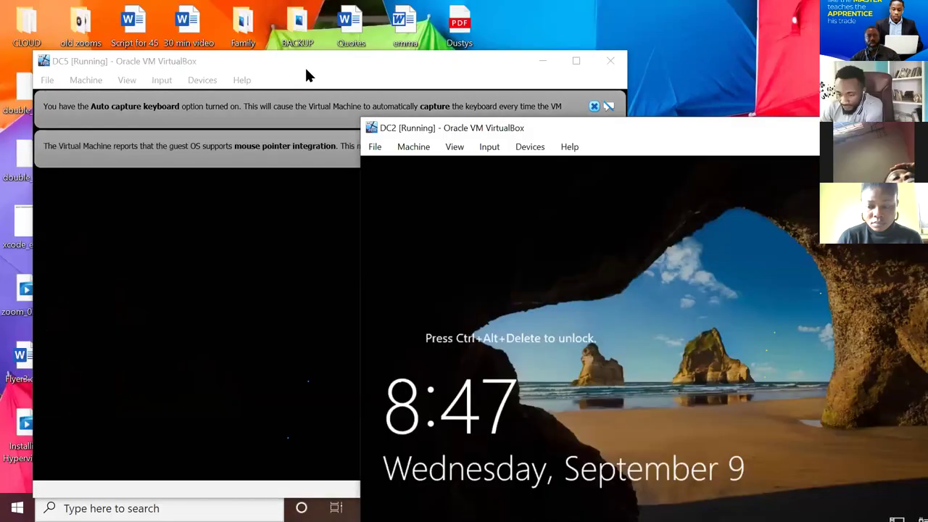
pyautogui.click(304, 66)
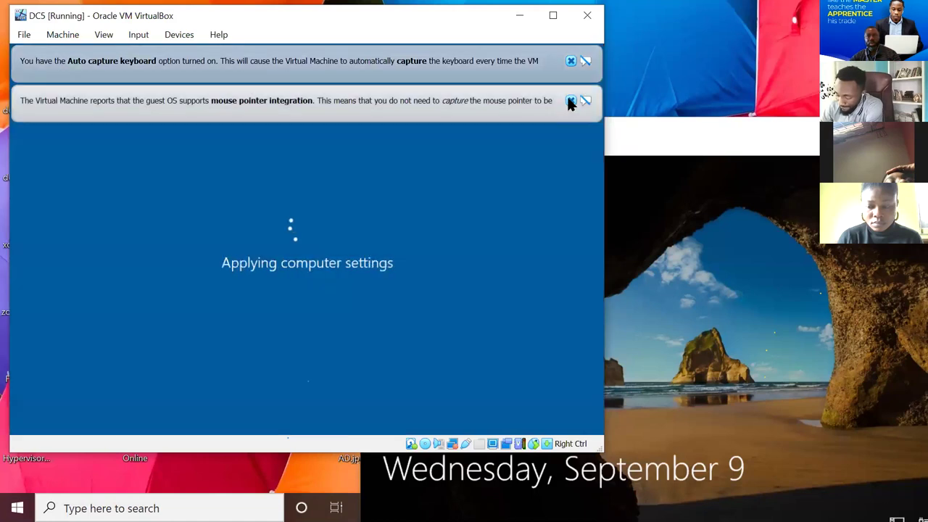
pyautogui.click(571, 100)
pyautogui.click(571, 62)
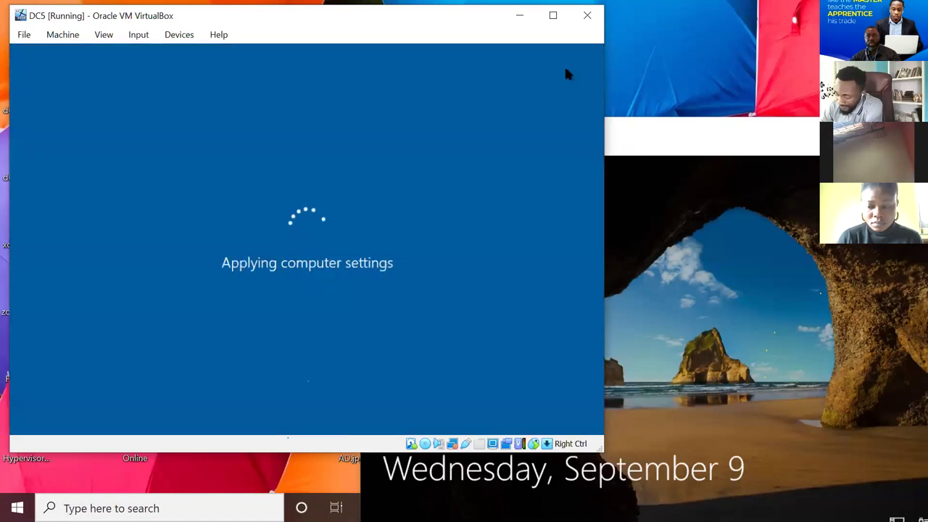
pyautogui.click(648, 123)
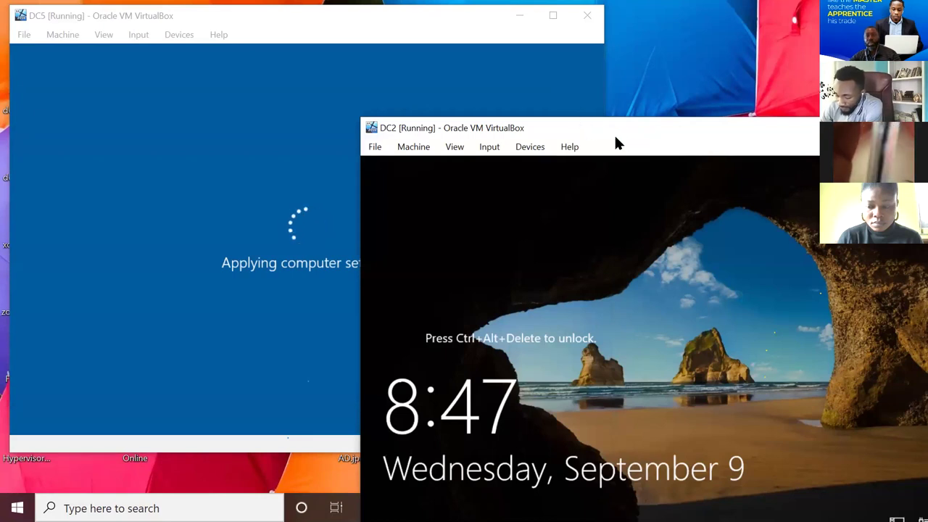
# - Drag the DC2 window up-left and maximize it with Win+Up to fill the host screen
pyautogui.moveTo(615, 138); pyautogui.dragTo(583, 82)
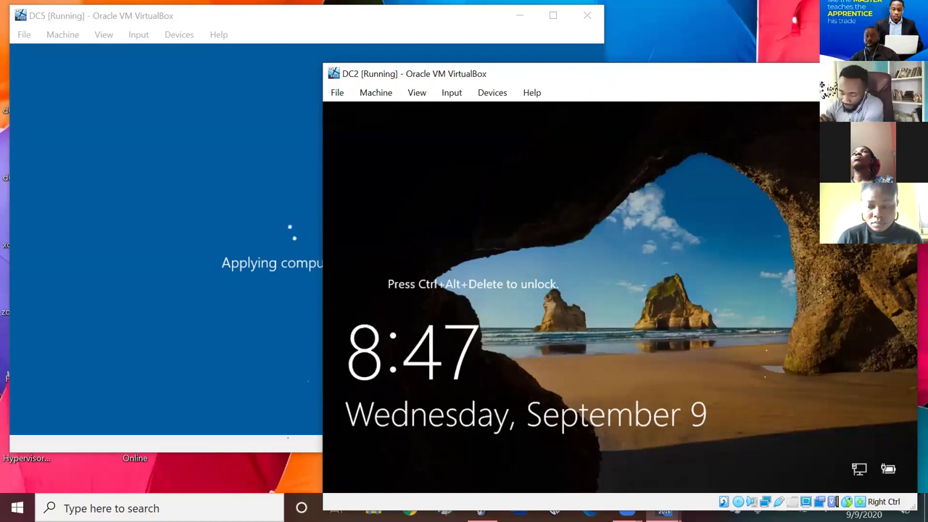
pyautogui.press('super+Up')
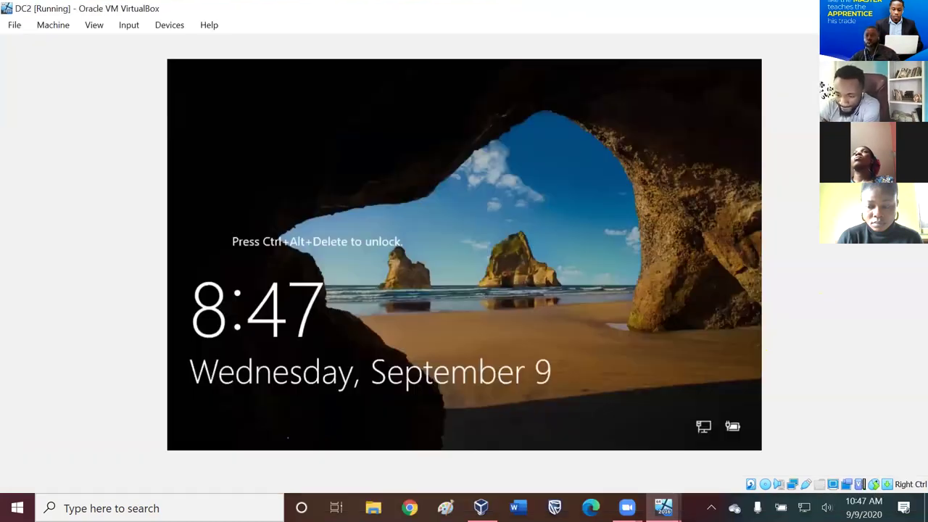
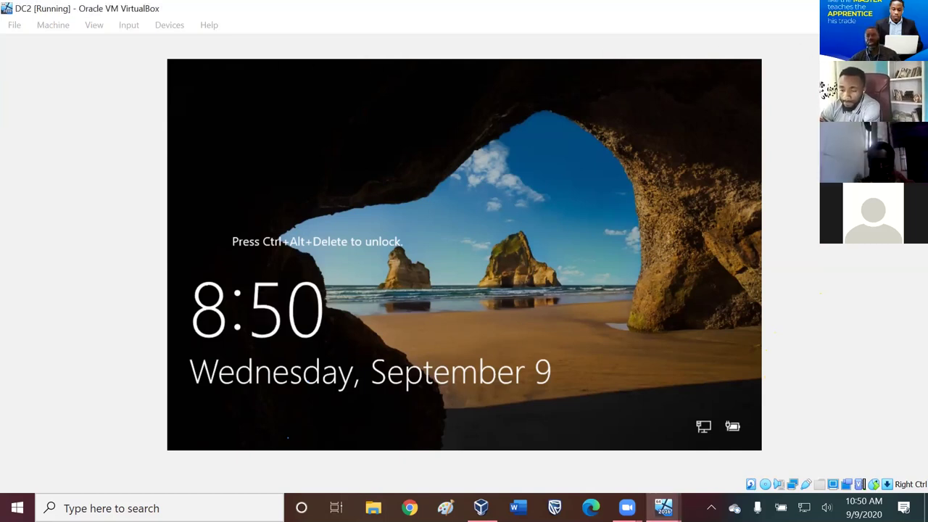
# - Restore DC2's window, raise DC5, and open DC5's Soft Keyboard from Input > Keyboard
pyautogui.press('super+Down')
pyautogui.click(191, 22)
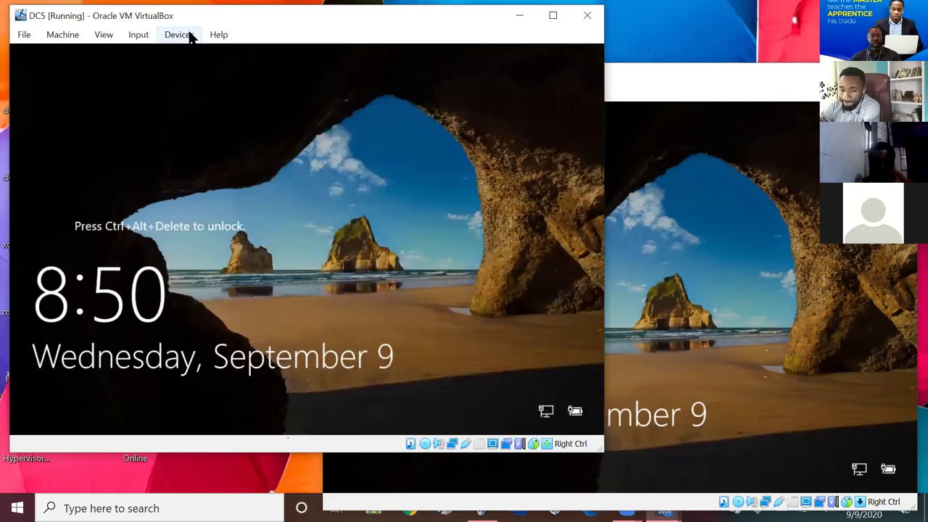
pyautogui.click(141, 34)
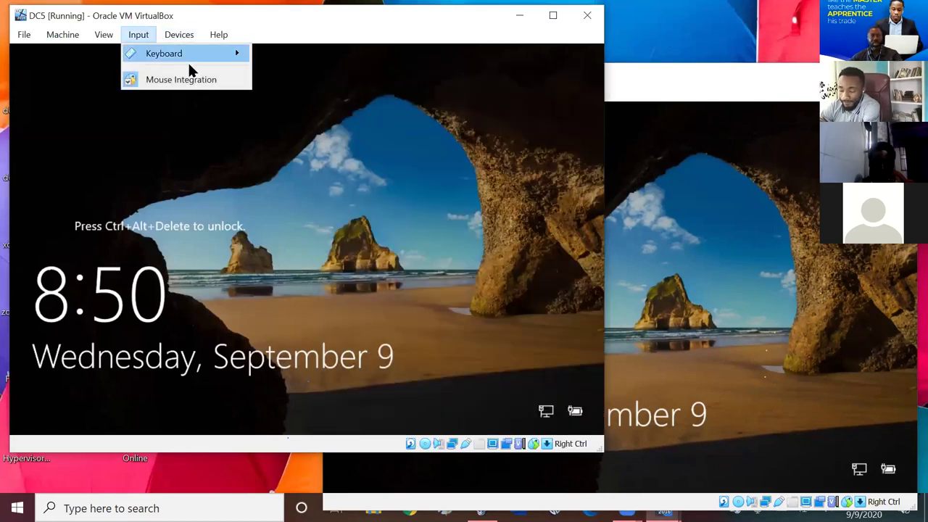
pyautogui.moveTo(188, 53)
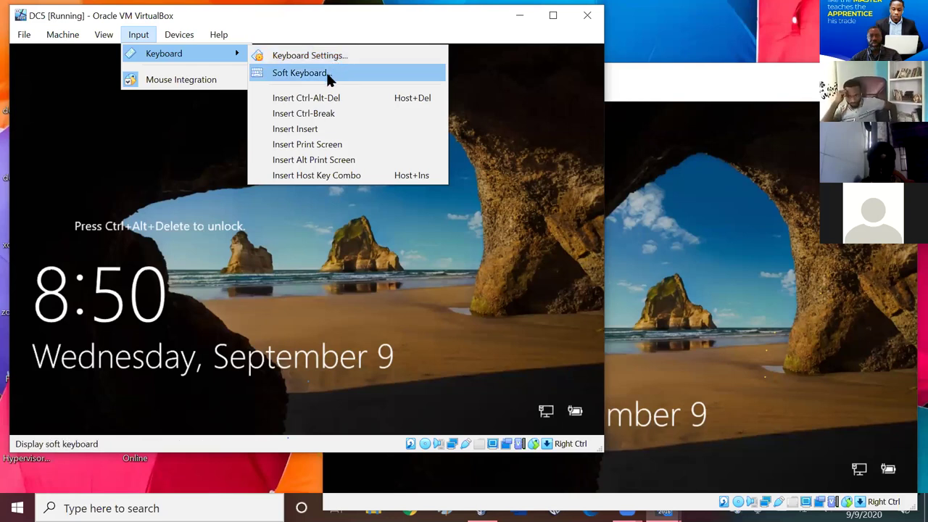
pyautogui.click(326, 73)
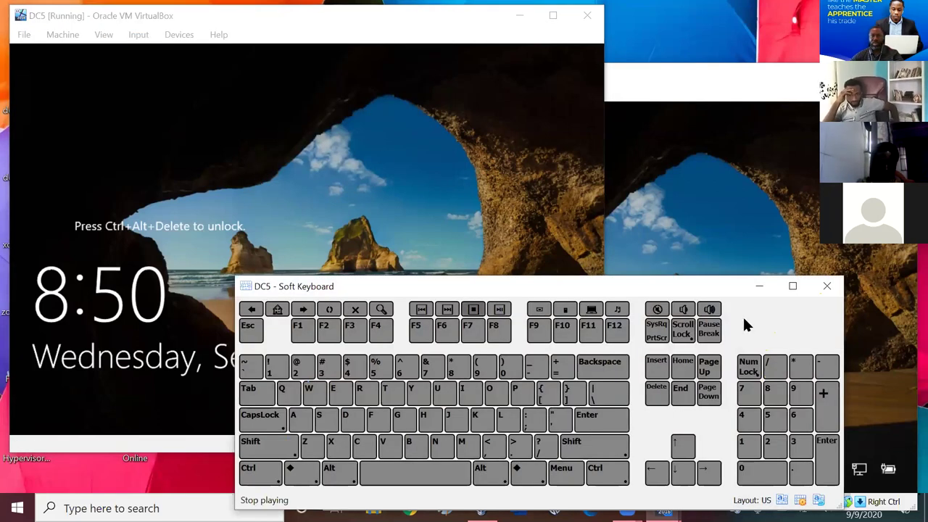
# - Move the soft keyboard up, close it, and browse DC5's Machine and Input menus
pyautogui.moveTo(457, 289); pyautogui.dragTo(219, 150)
pyautogui.click(598, 148)
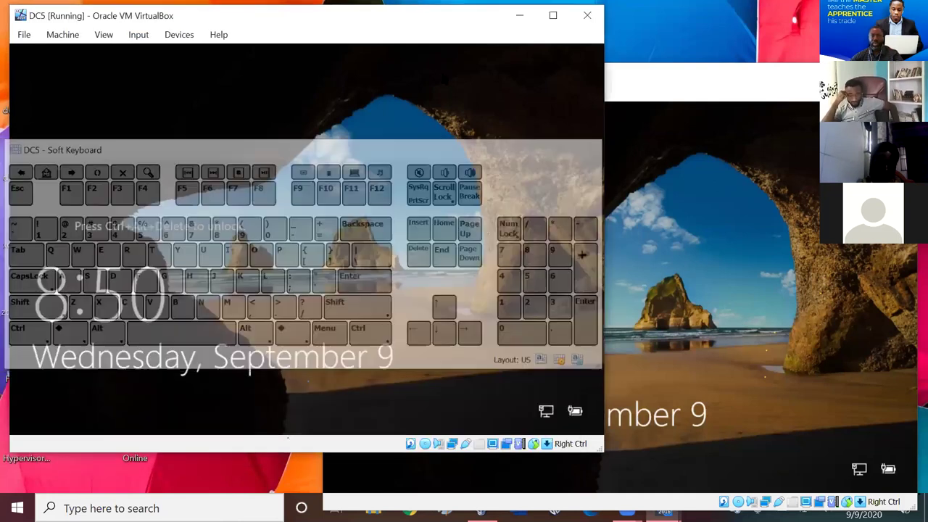
pyautogui.click(64, 35)
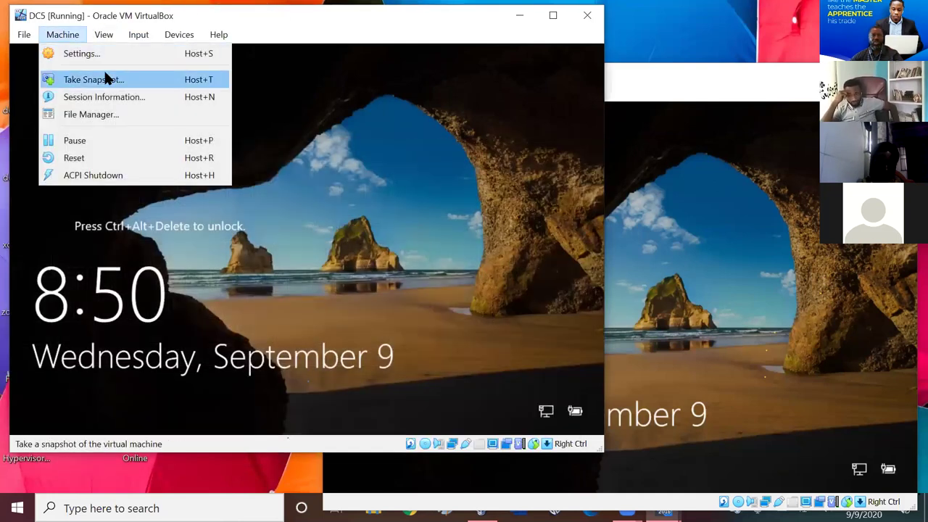
pyautogui.click(159, 31)
# - Send Ctrl-Alt-Del to DC5 and submit the Administrator password
pyautogui.moveTo(149, 31)
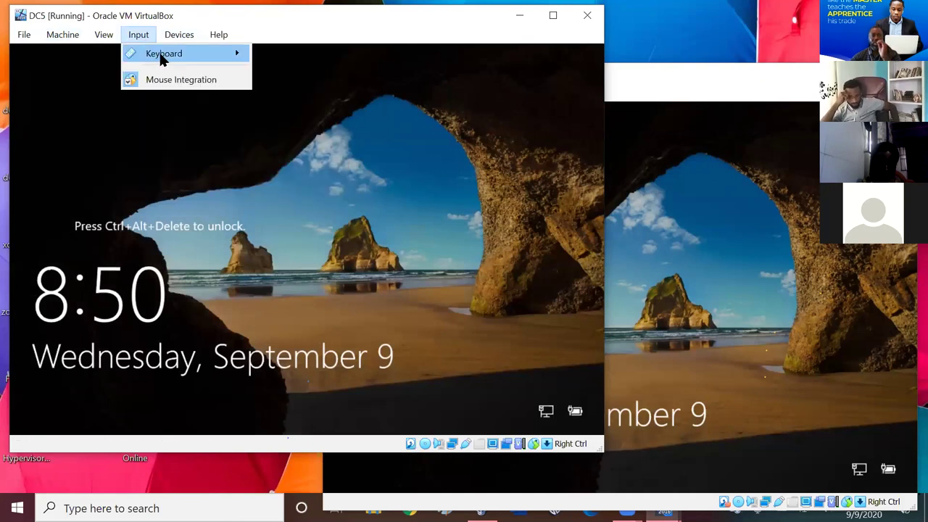
pyautogui.click(307, 98)
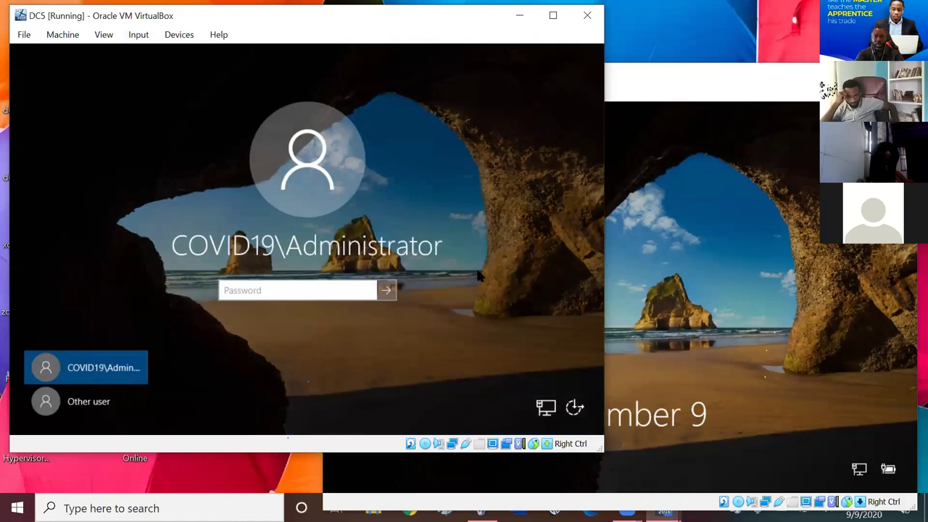
pyautogui.write('••••')
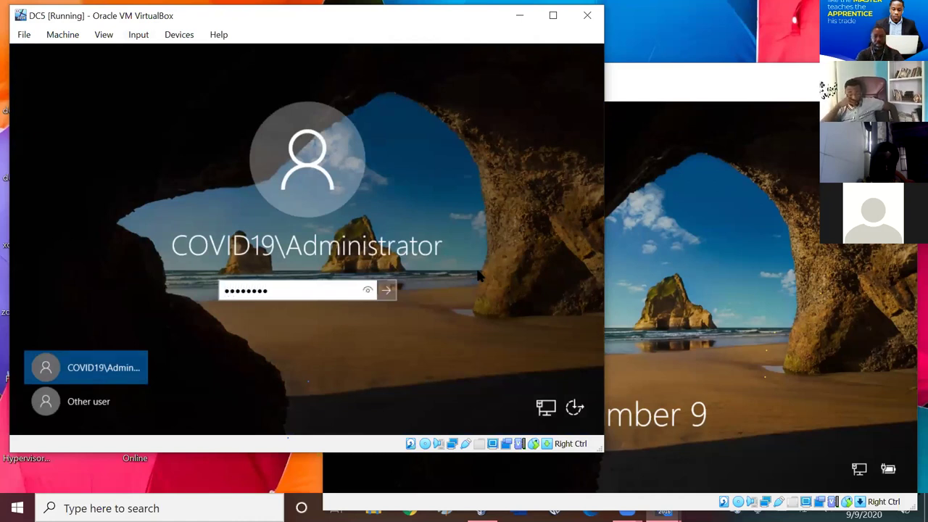
pyautogui.press('Return')
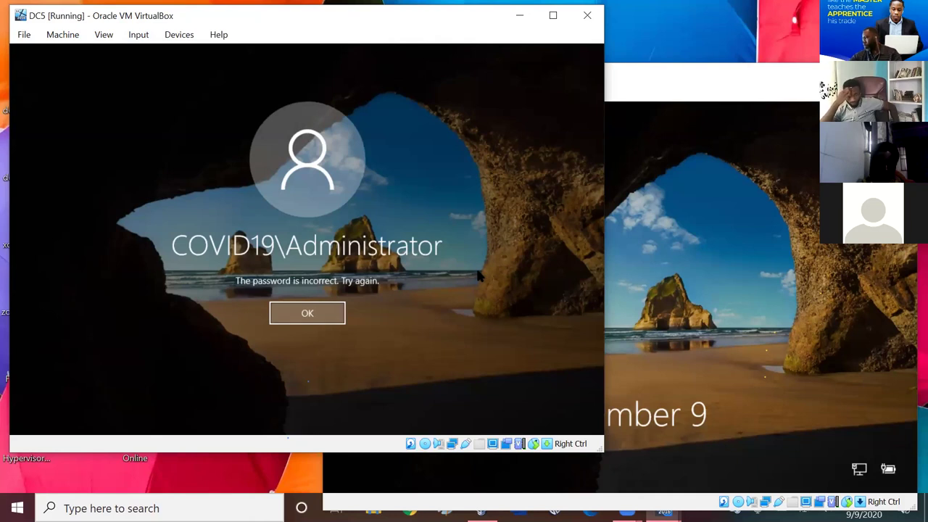
# - Dismiss the incorrect-password error, re-enter the correct password, then switch to DC2
pyautogui.click(303, 323)
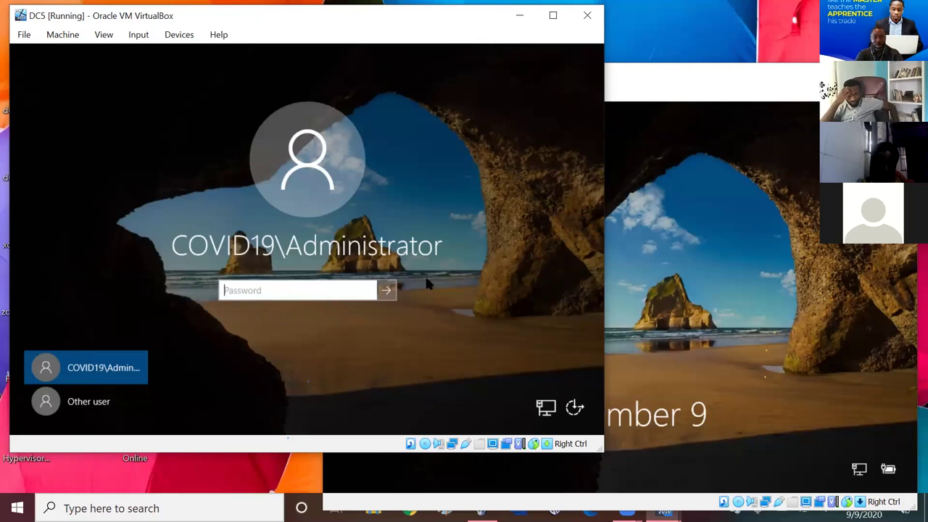
pyautogui.write('*********')
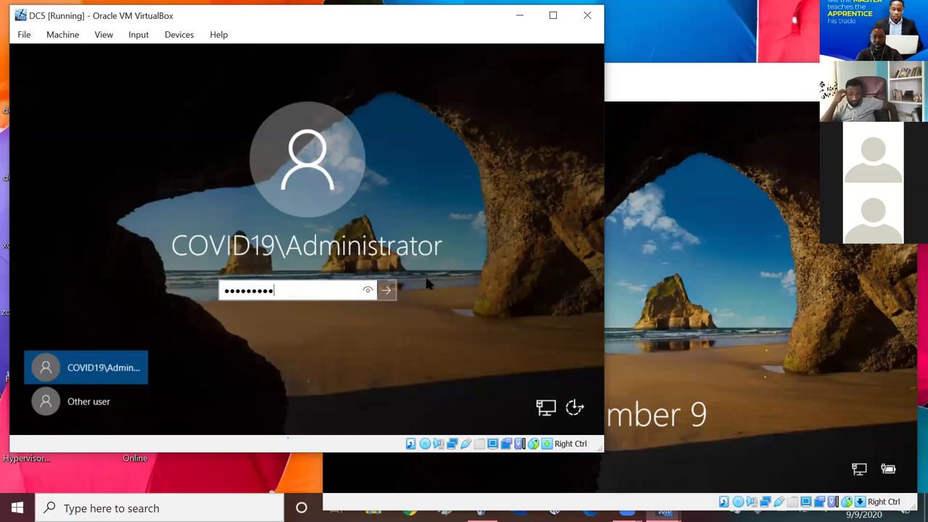
pyautogui.press('Return')
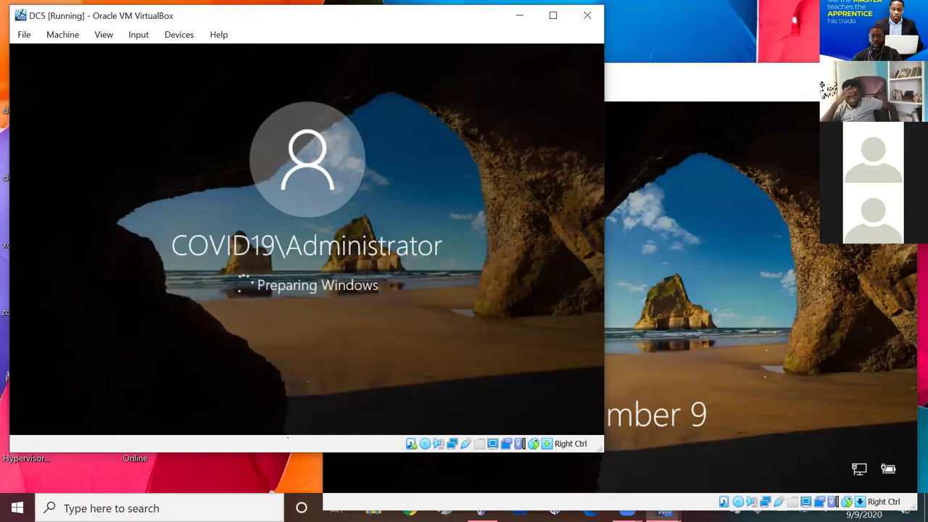
pyautogui.hotkey('alt', 'Tab')
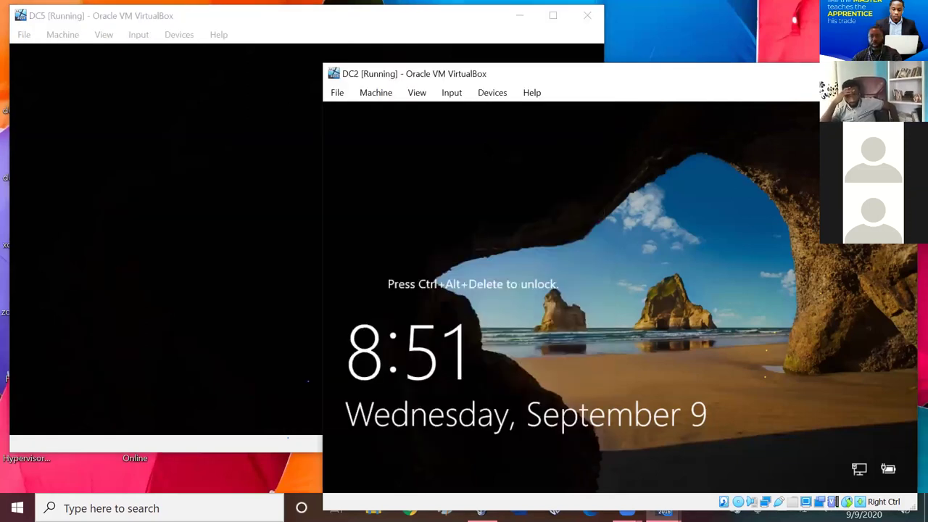
# - Send Ctrl-Alt-Del to DC2 and sign in with the administrator password
pyautogui.click(451, 92)
pyautogui.moveTo(477, 114)
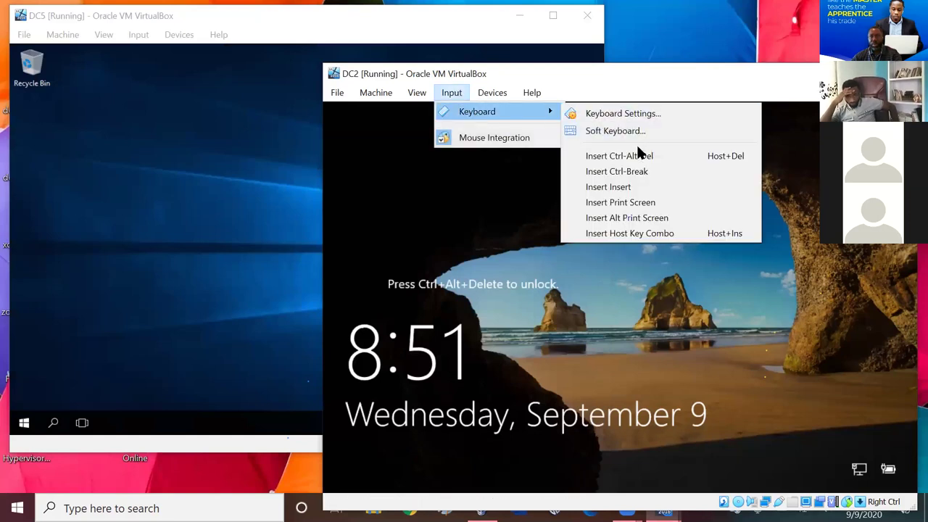
pyautogui.click(638, 154)
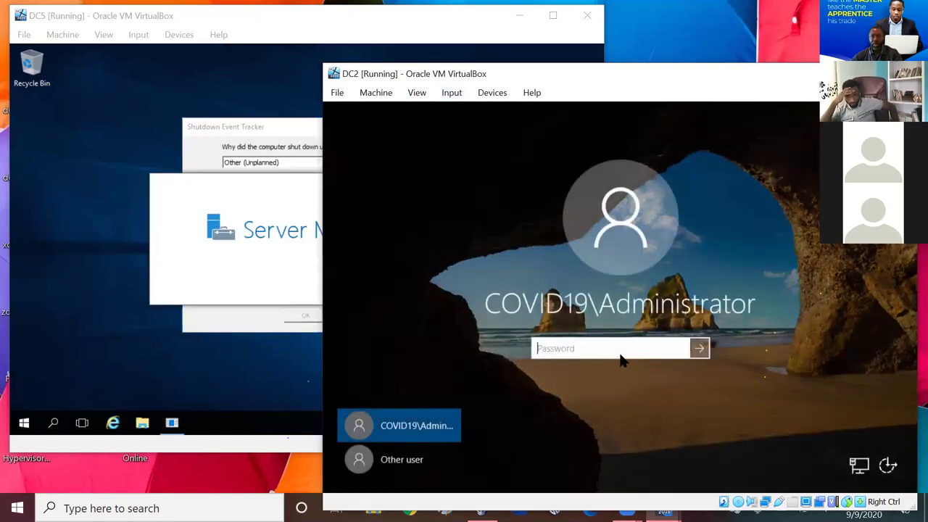
pyautogui.write('••••')
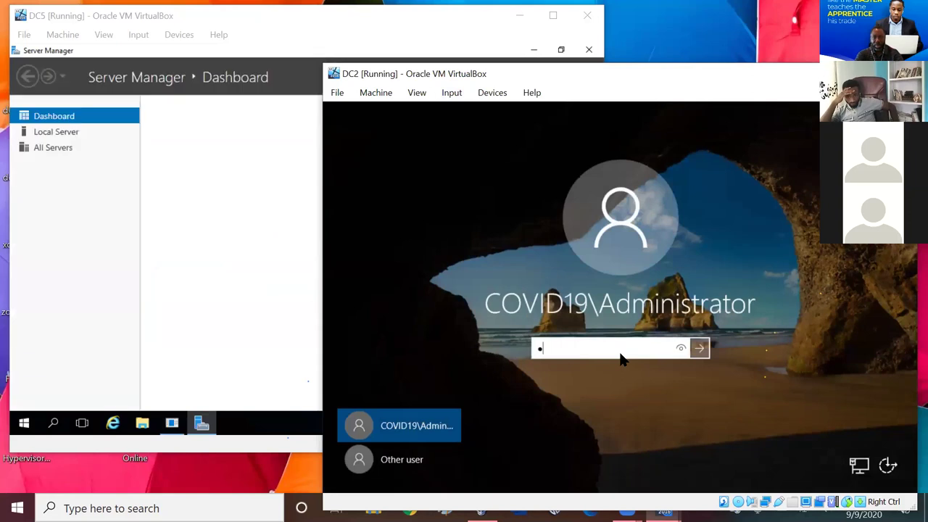
pyautogui.write('••••')
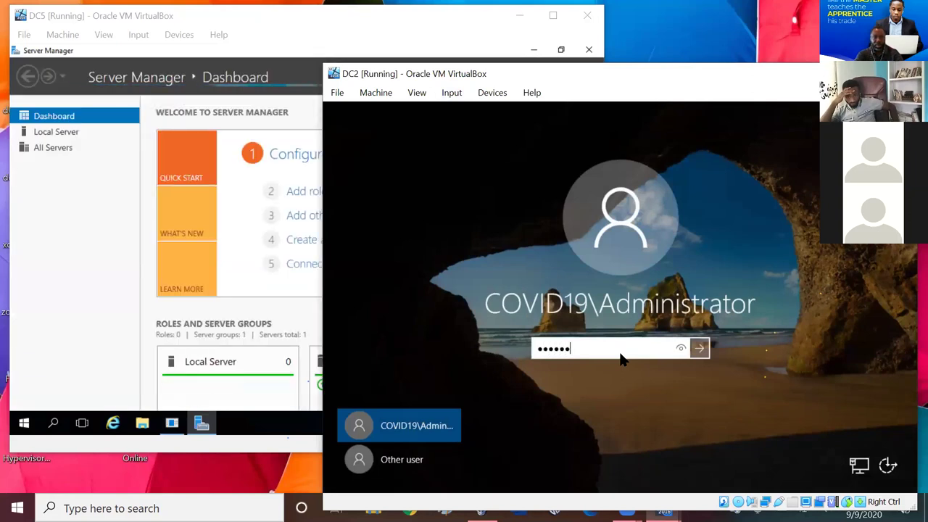
pyautogui.press('Return')
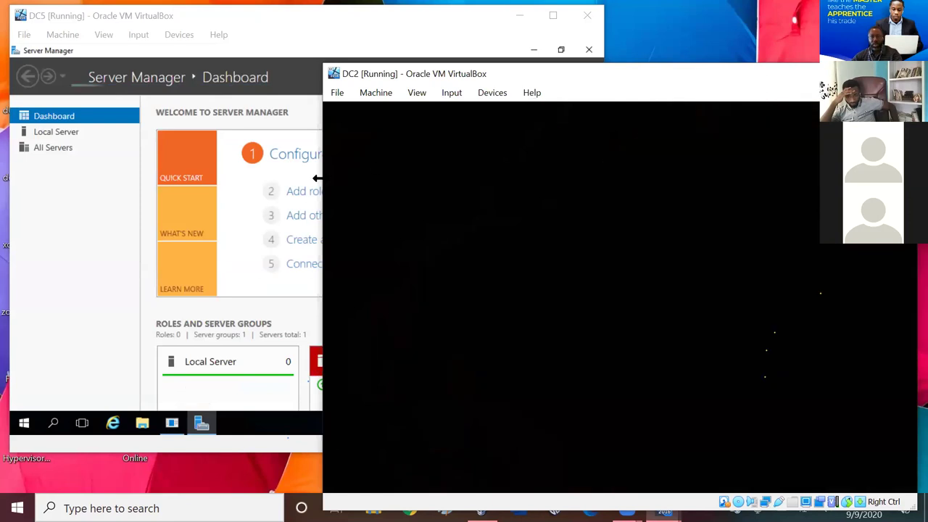
# - Switch between DC5 and DC2 using Windows search, then show DC2's Local Server properties
pyautogui.click(64, 353)
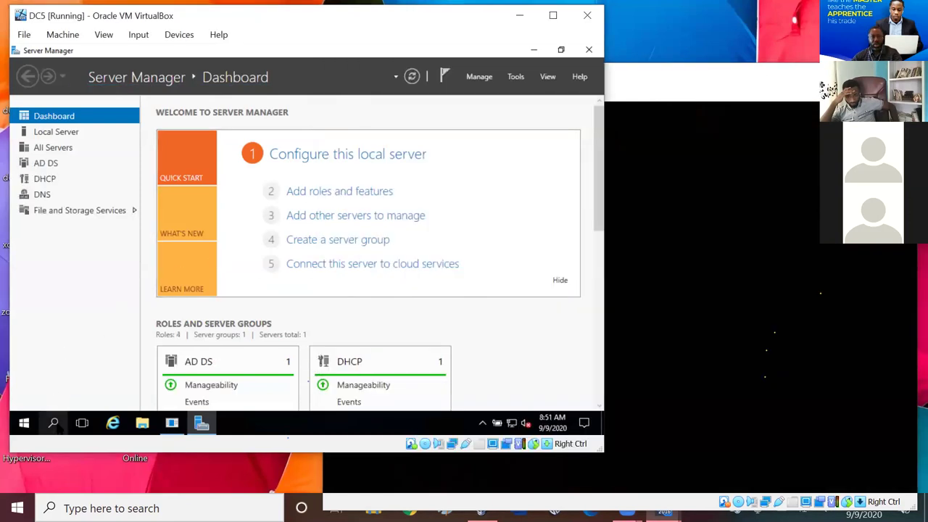
pyautogui.click(55, 425)
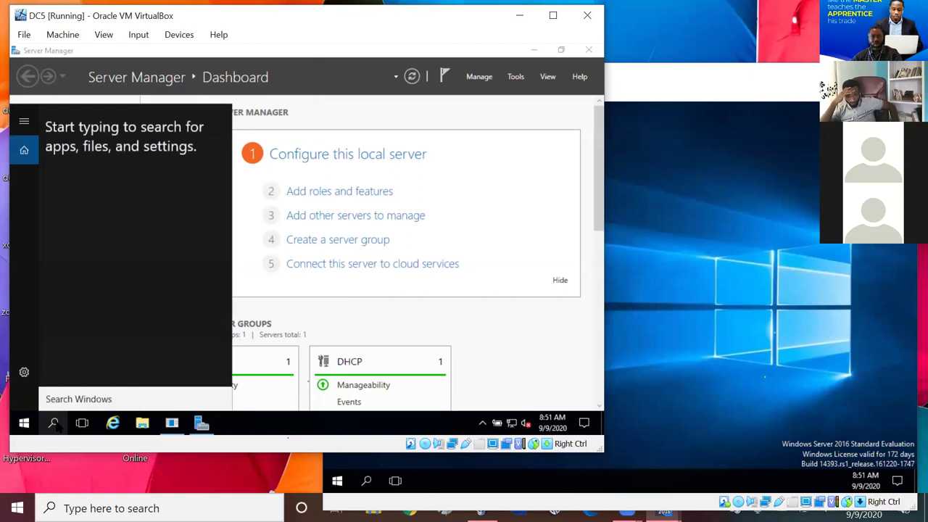
pyautogui.click(647, 71)
pyautogui.click(367, 481)
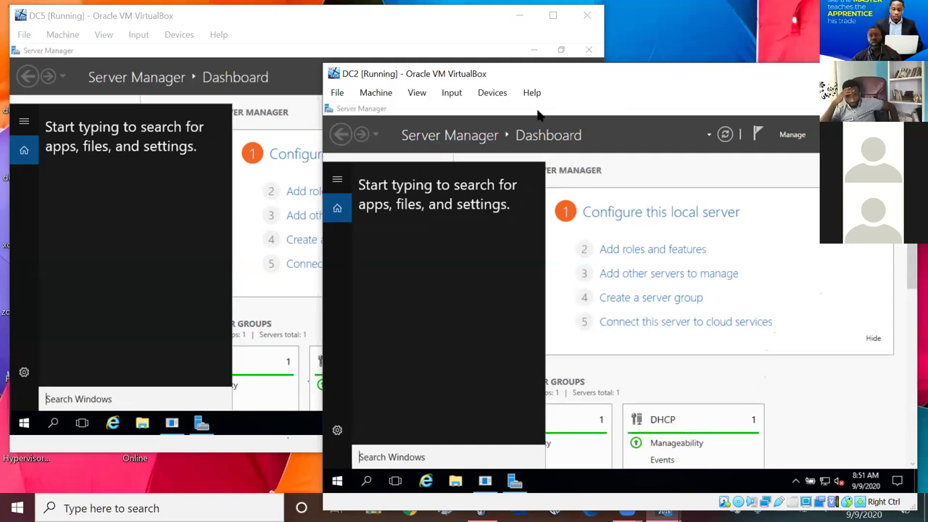
pyautogui.click(133, 242)
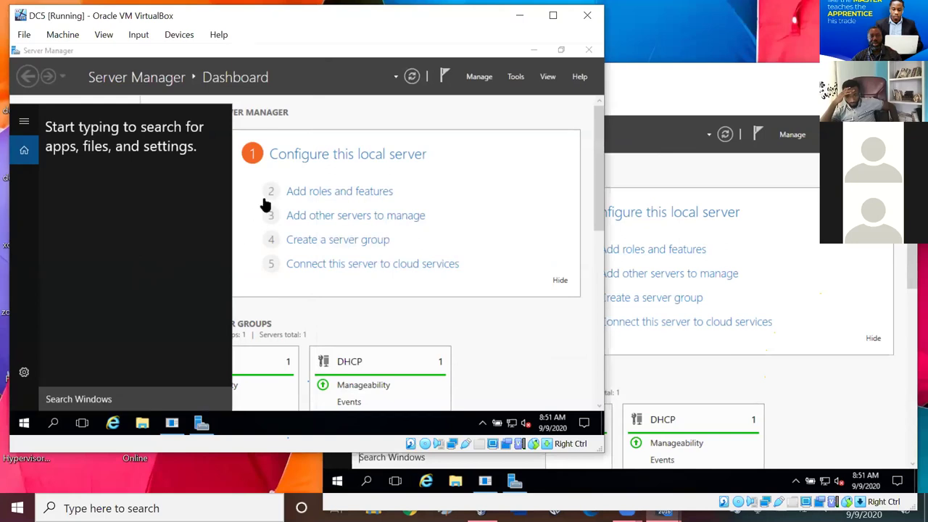
pyautogui.click(668, 85)
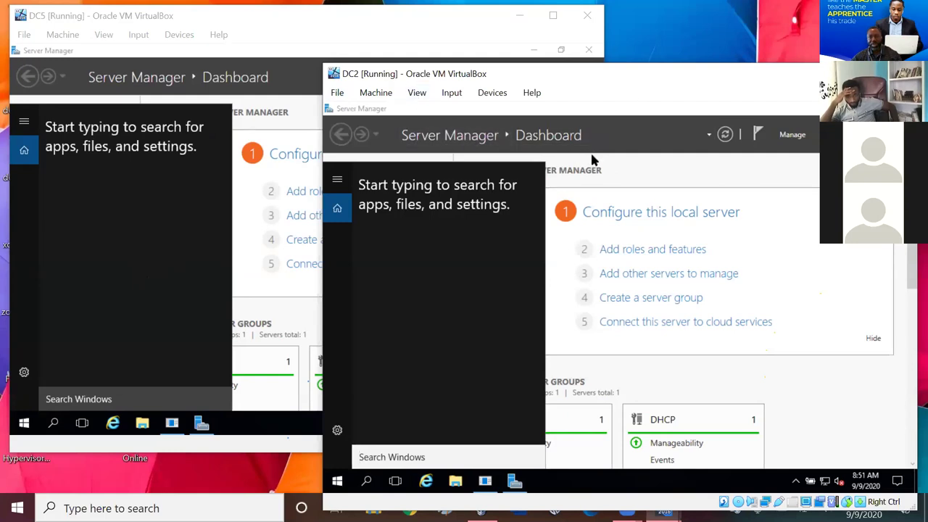
pyautogui.click(636, 347)
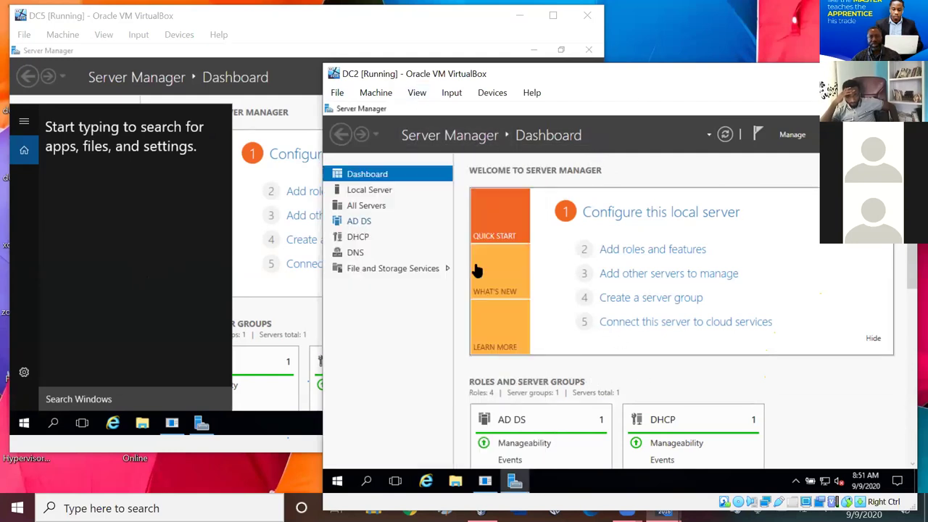
pyautogui.click(363, 188)
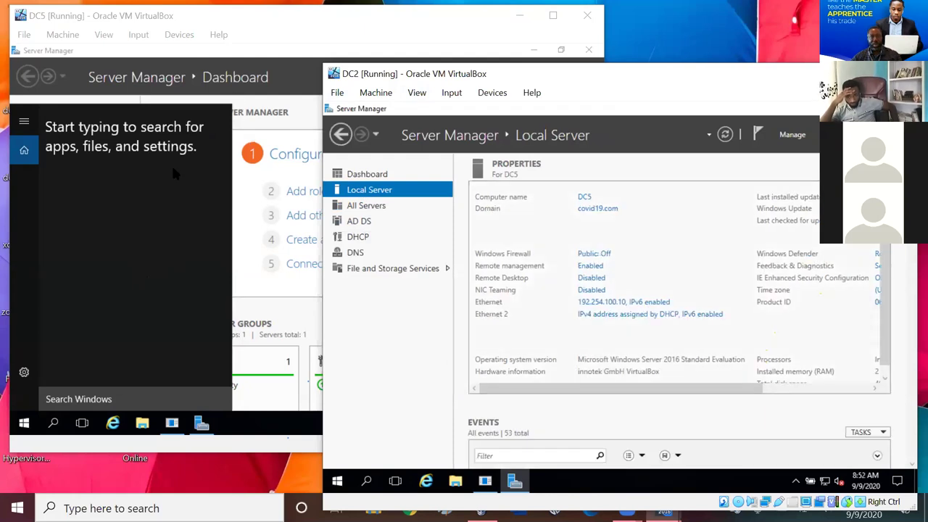
# - Show DC5's Local Server properties and open Network Connections from its Ethernet link
pyautogui.click(301, 115)
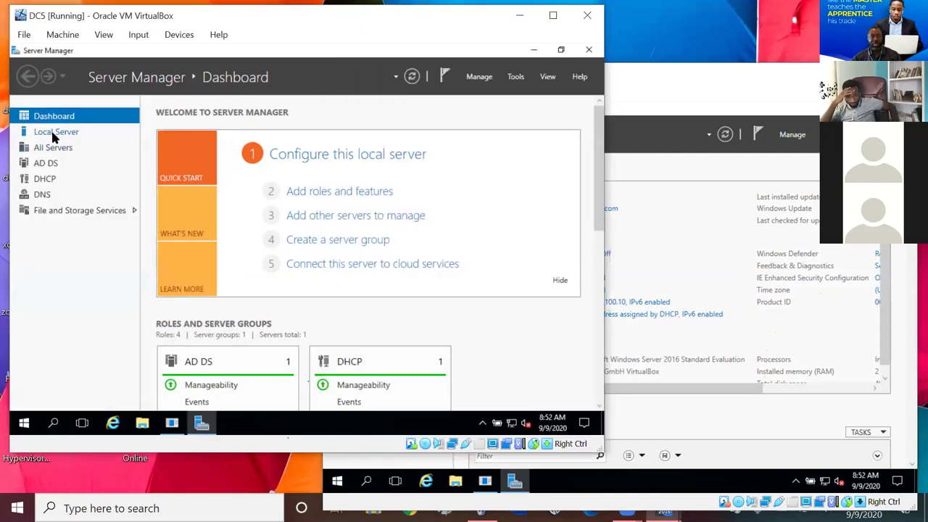
pyautogui.click(50, 131)
pyautogui.click(694, 81)
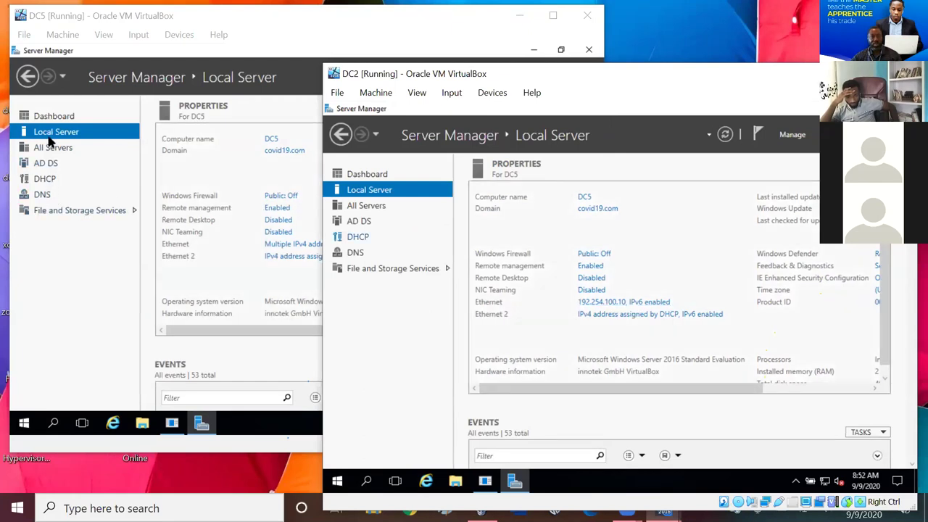
pyautogui.click(80, 283)
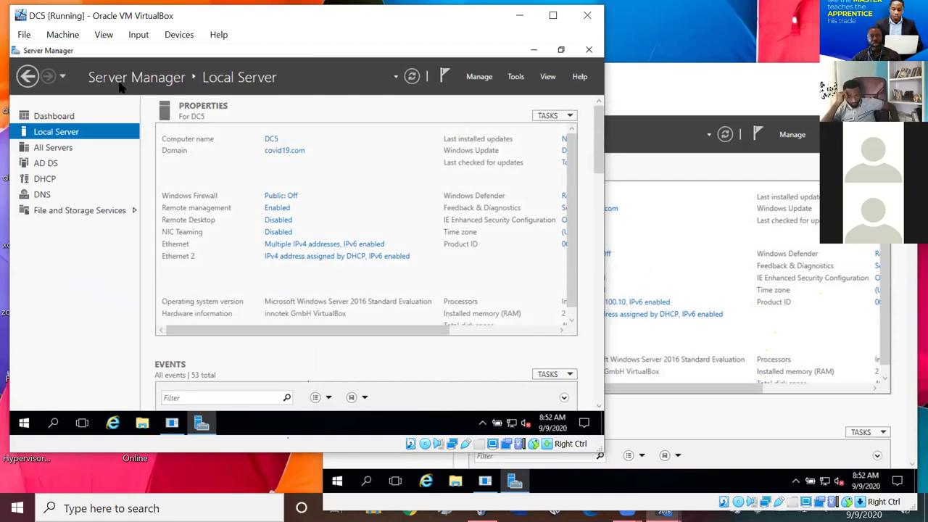
pyautogui.click(608, 129)
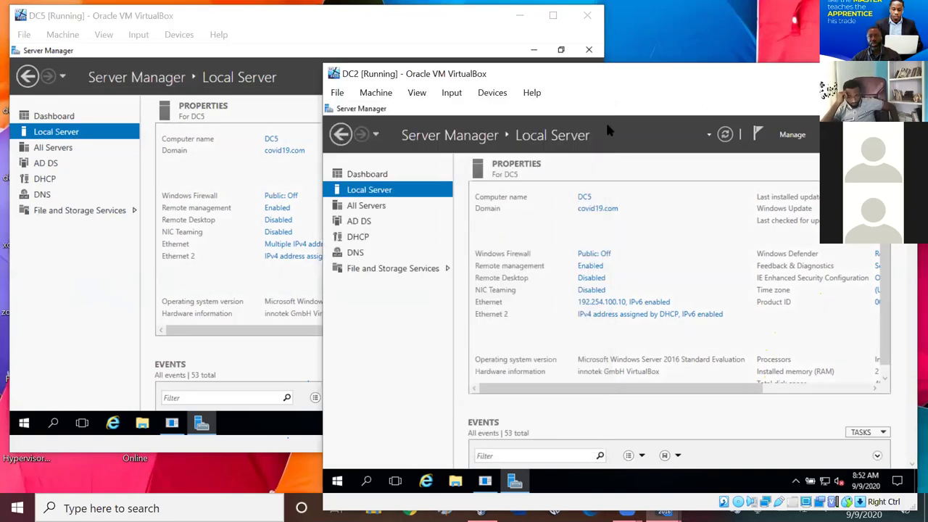
pyautogui.click(76, 264)
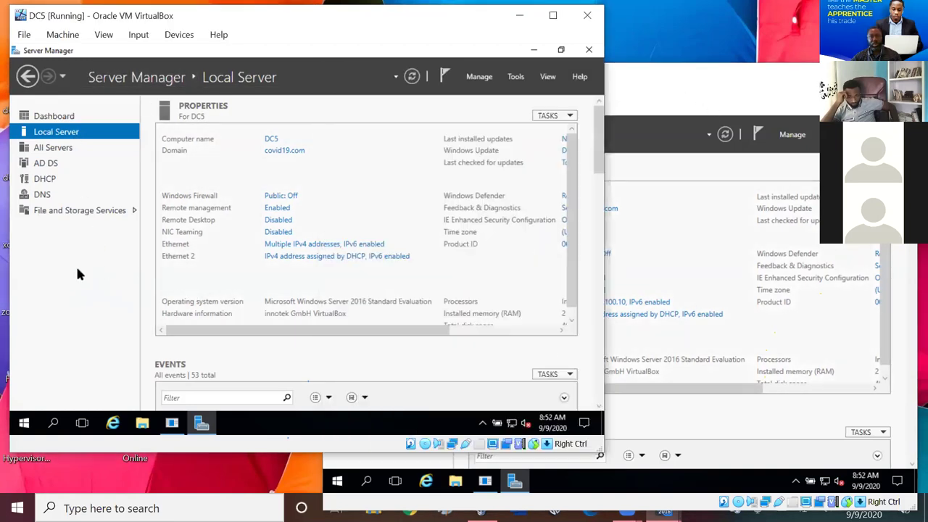
pyautogui.click(290, 248)
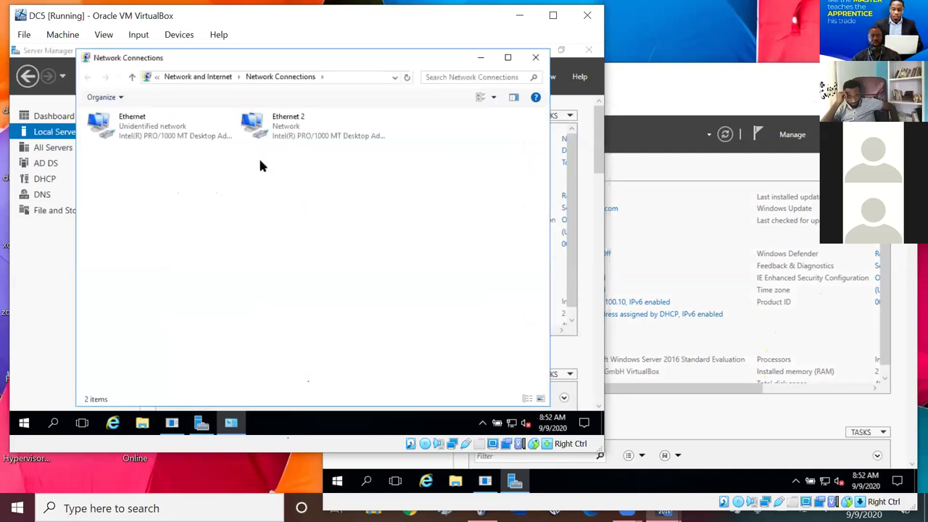
# - Select and right-click DC5's Ethernet adapter, then close Network Connections
pyautogui.click(156, 138)
pyautogui.rightClick(155, 138)
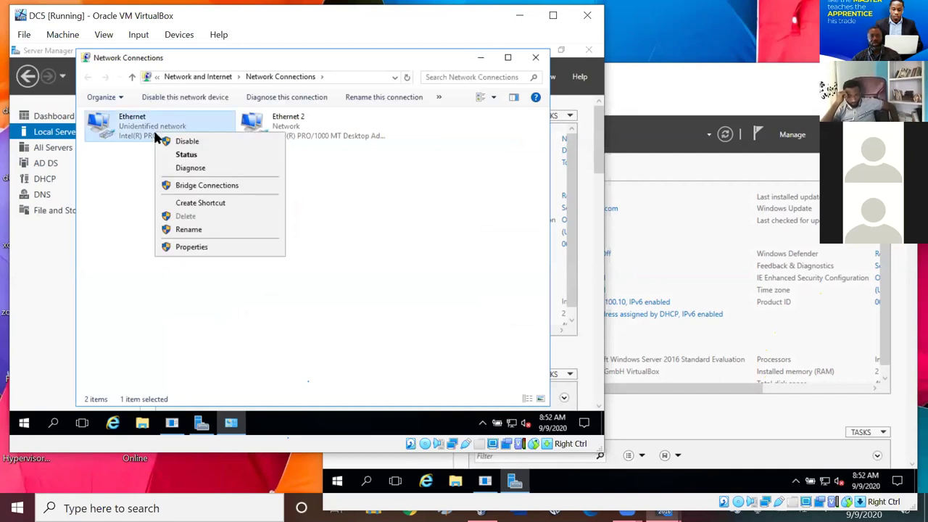
pyautogui.click(104, 221)
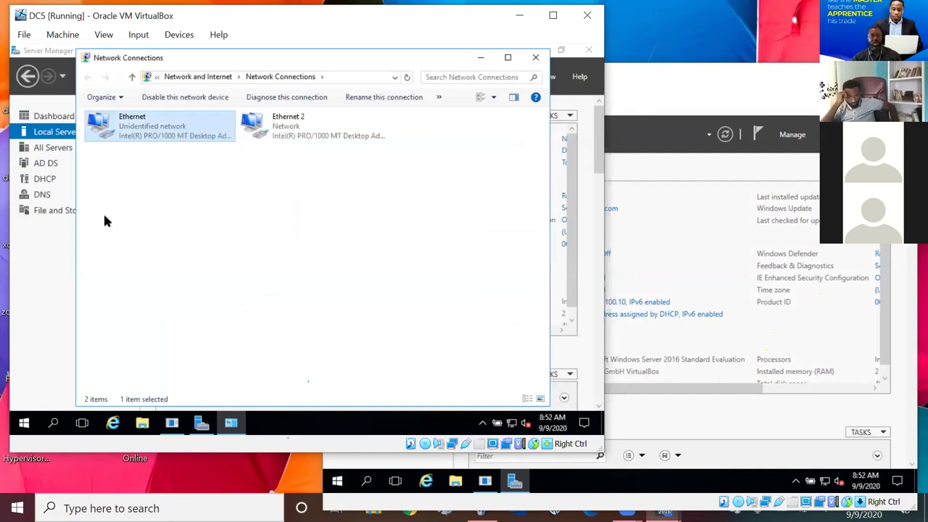
pyautogui.click(535, 57)
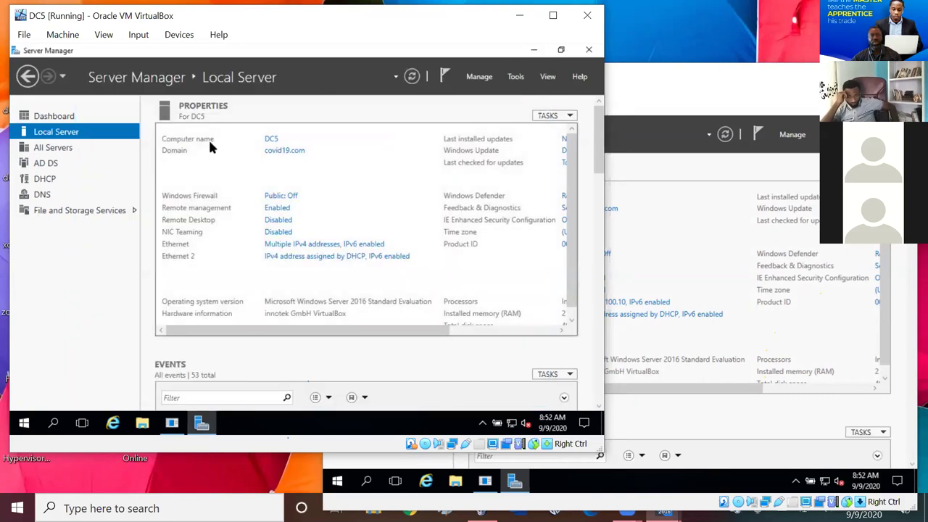
# - In DC5's Settings > Network, check Adapter 1 is Host-only and Adapter 2 is NAT
pyautogui.click(73, 35)
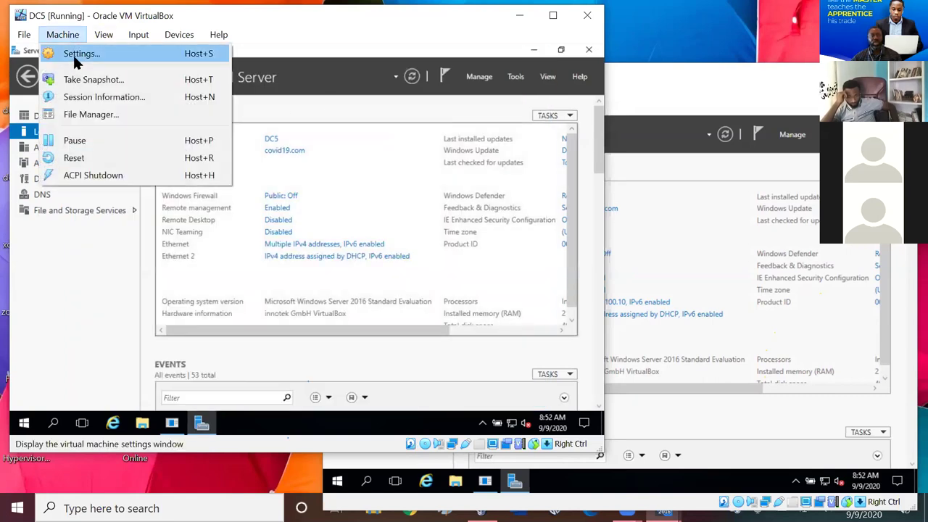
pyautogui.click(78, 55)
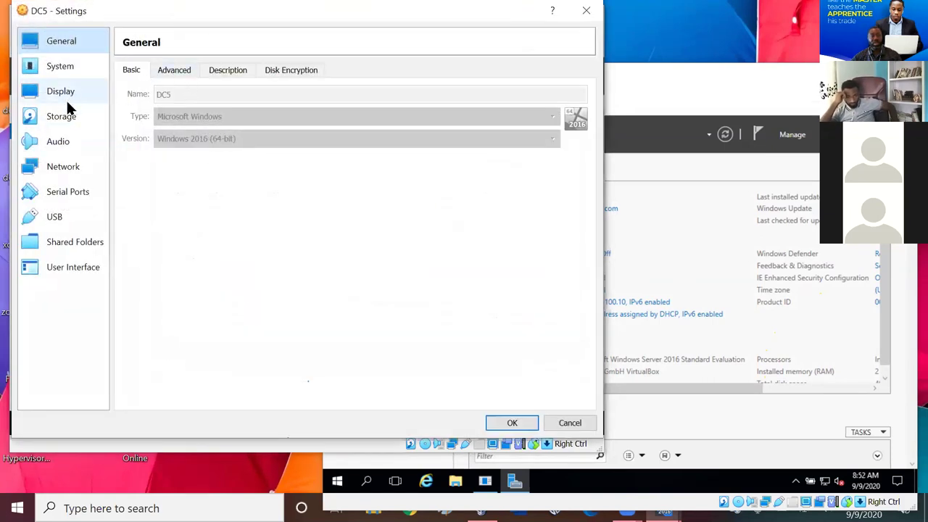
pyautogui.click(54, 164)
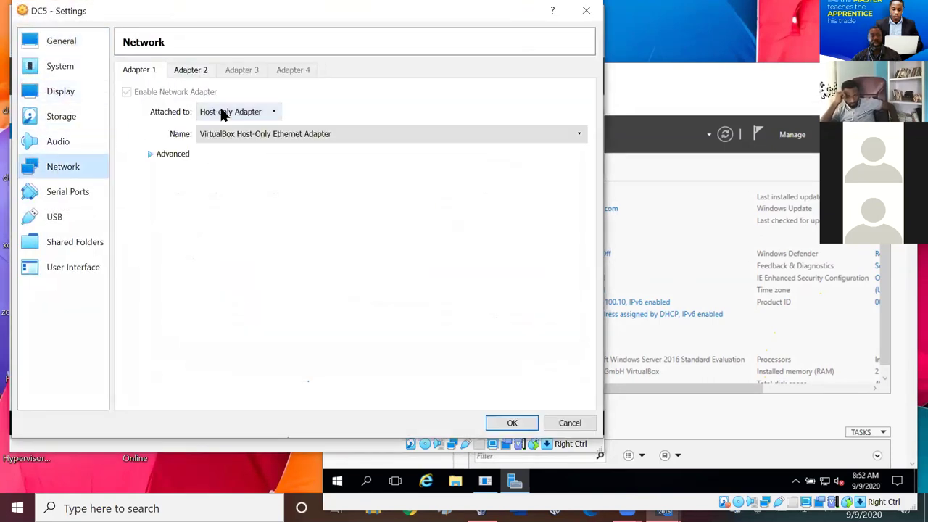
pyautogui.click(199, 71)
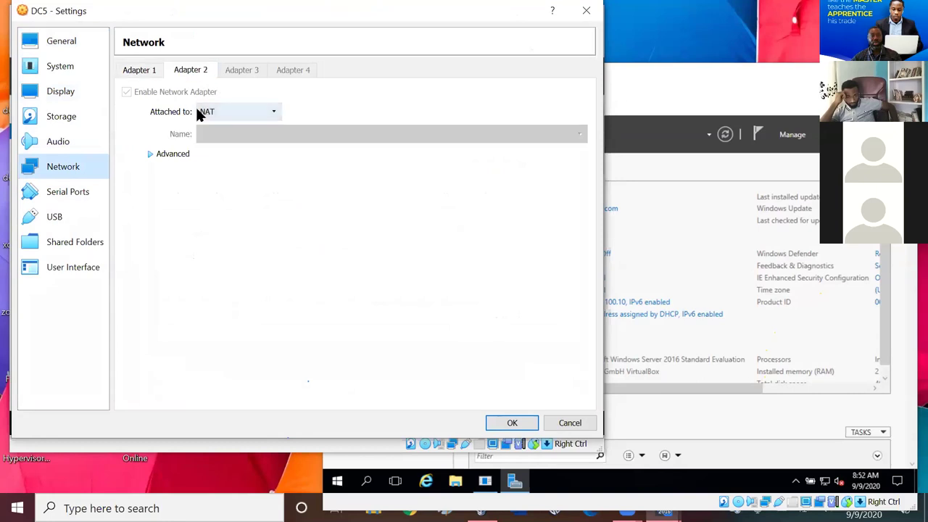
pyautogui.click(152, 71)
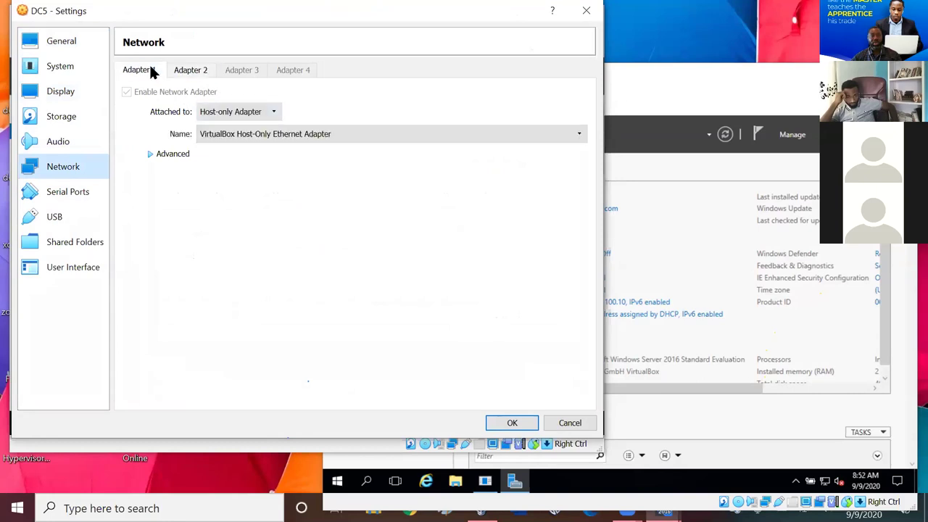
pyautogui.click(585, 13)
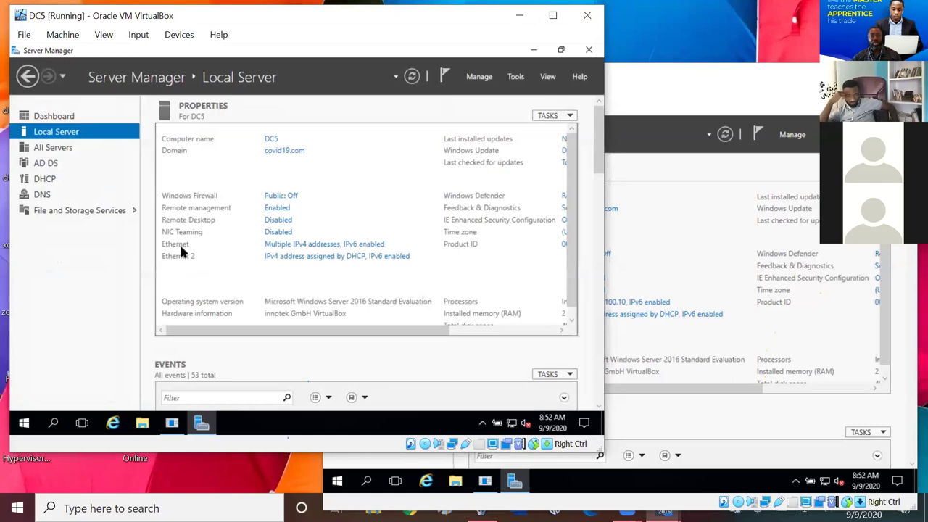
# - Open DC5's Ethernet adapter Properties and review its TCP/IPv4 settings
pyautogui.click(283, 244)
pyautogui.rightClick(151, 122)
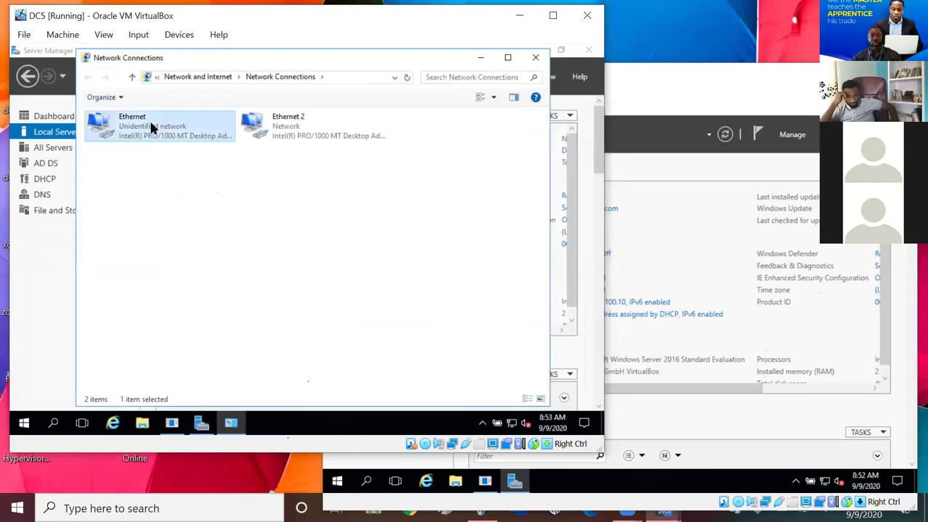
pyautogui.click(208, 240)
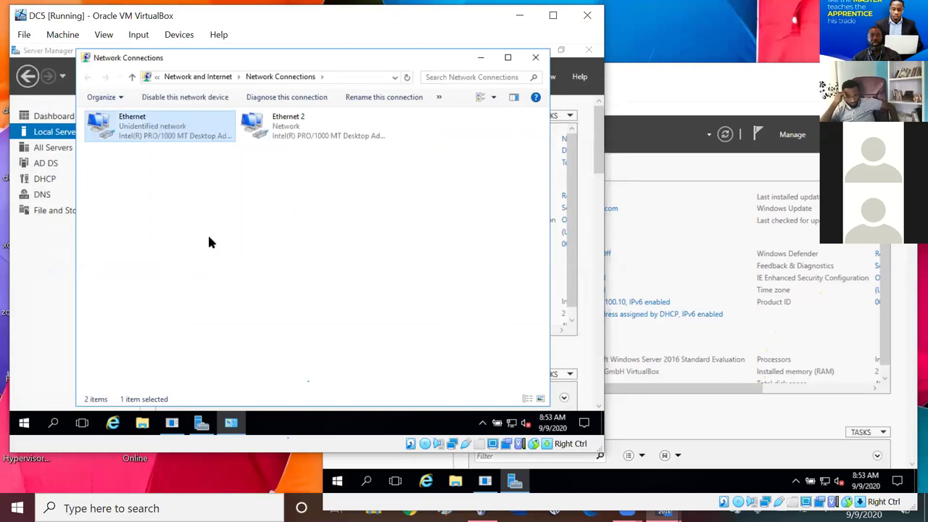
pyautogui.click(171, 239)
pyautogui.click(266, 295)
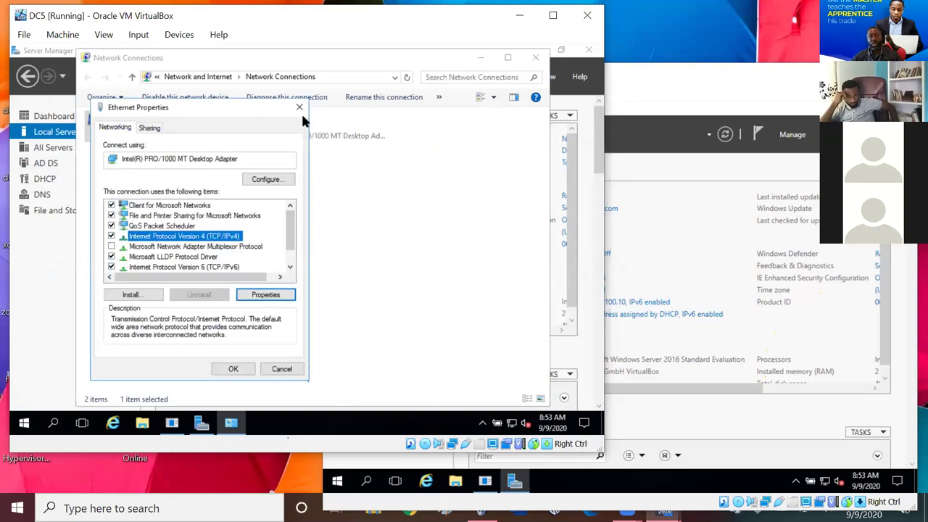
pyautogui.click(300, 107)
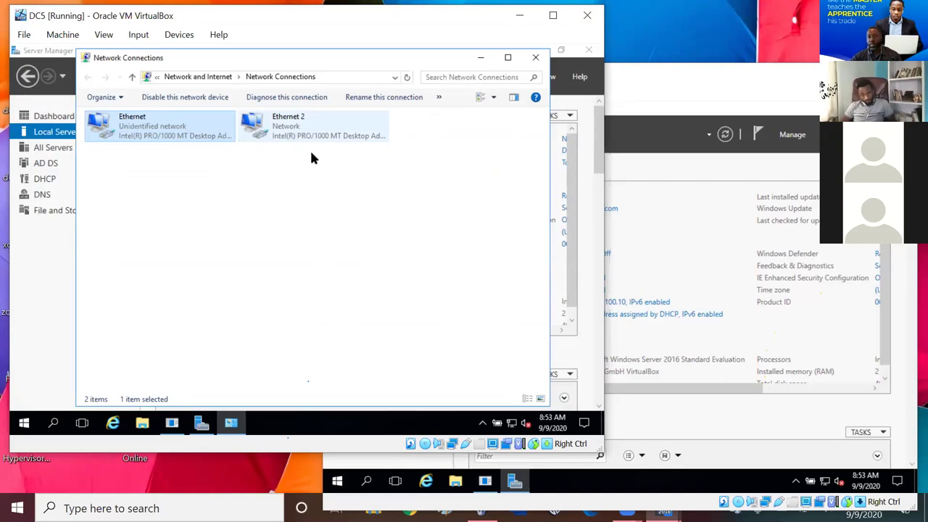
# - Close Network Connections, browse All Servers and Dashboard, and reopen Ethernet from Local Server
pyautogui.click(162, 189)
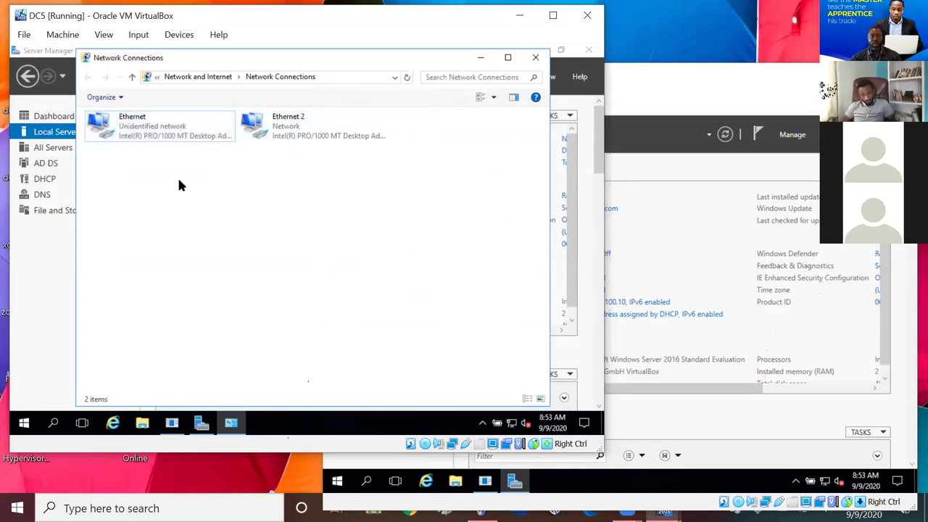
pyautogui.click(535, 57)
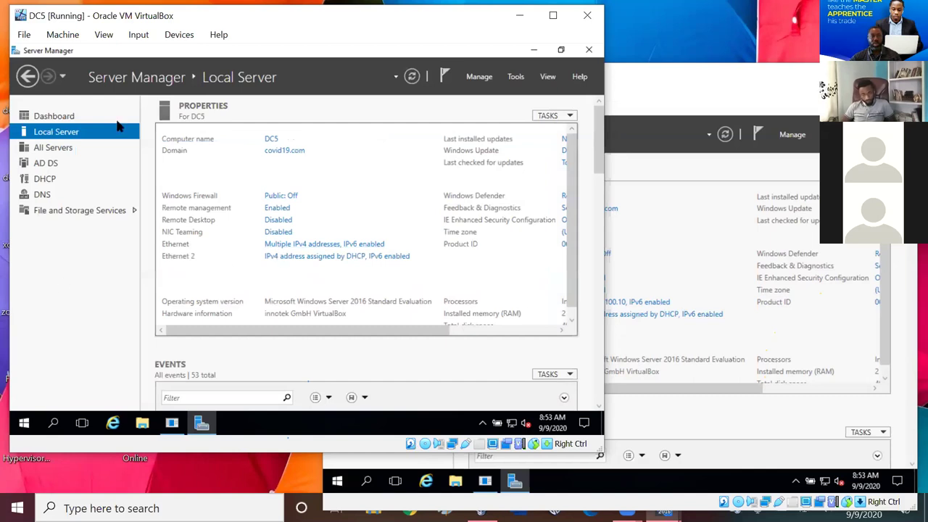
pyautogui.click(52, 146)
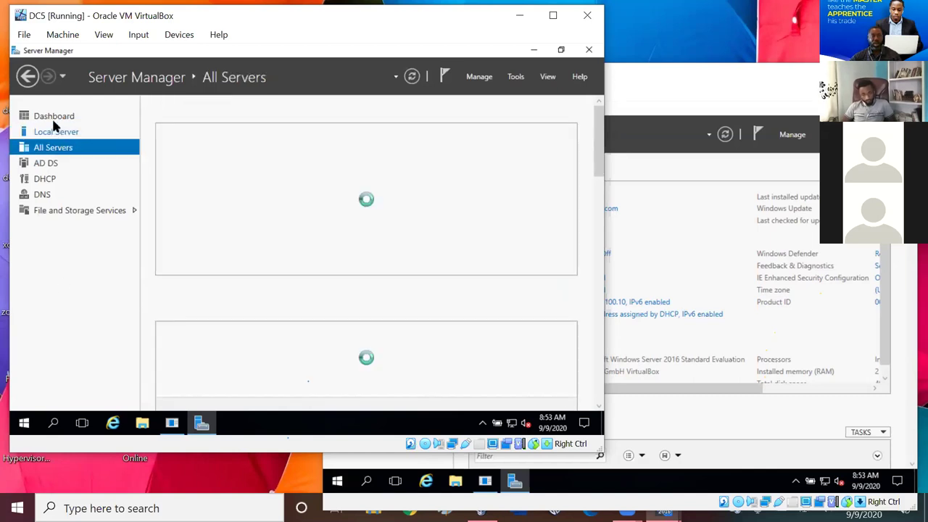
pyautogui.click(55, 117)
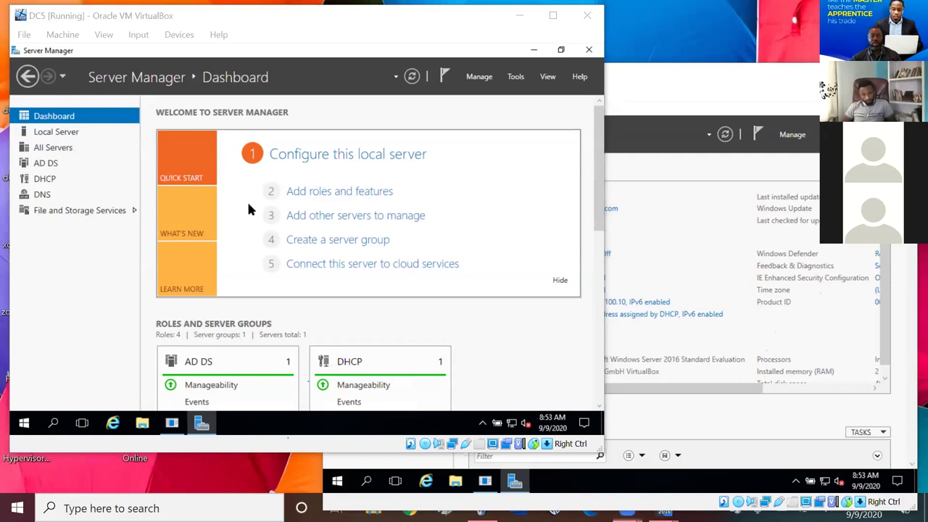
pyautogui.click(51, 134)
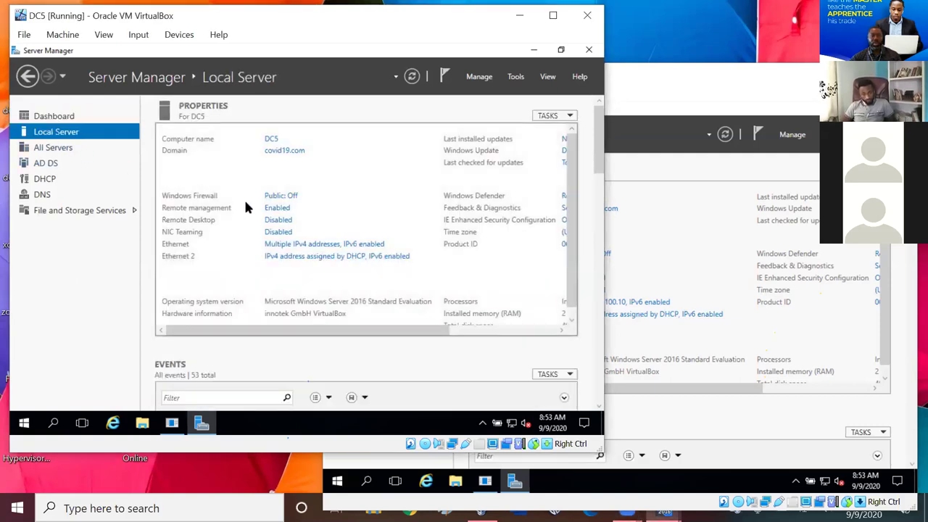
pyautogui.click(312, 244)
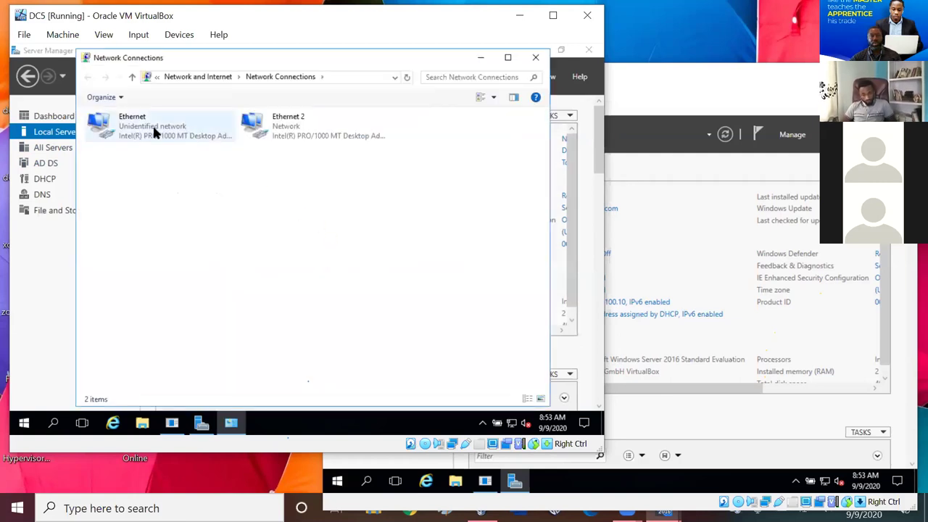
# - Confirm DC5 Ethernet's static IPv4 192.254.100.10 with DNS 127.0.0.1 and close its properties
pyautogui.rightClick(154, 129)
pyautogui.click(198, 246)
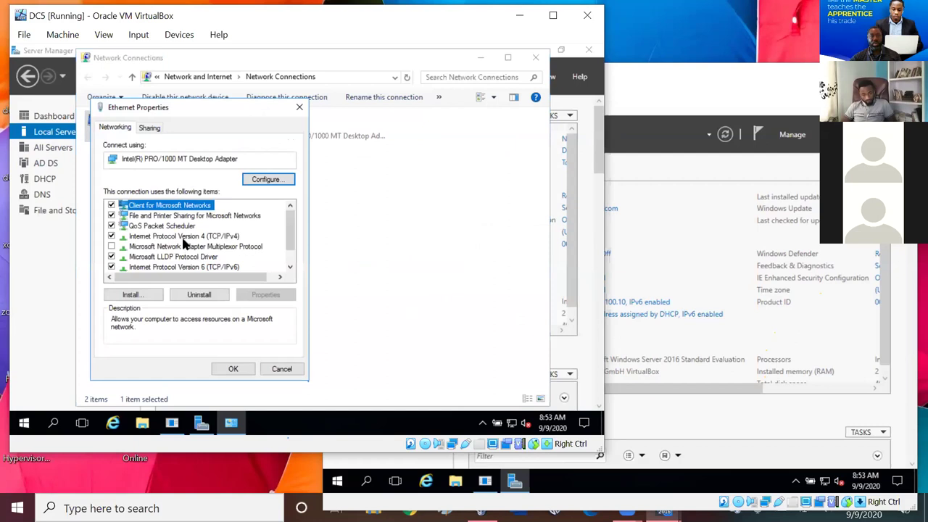
pyautogui.click(183, 239)
pyautogui.click(263, 297)
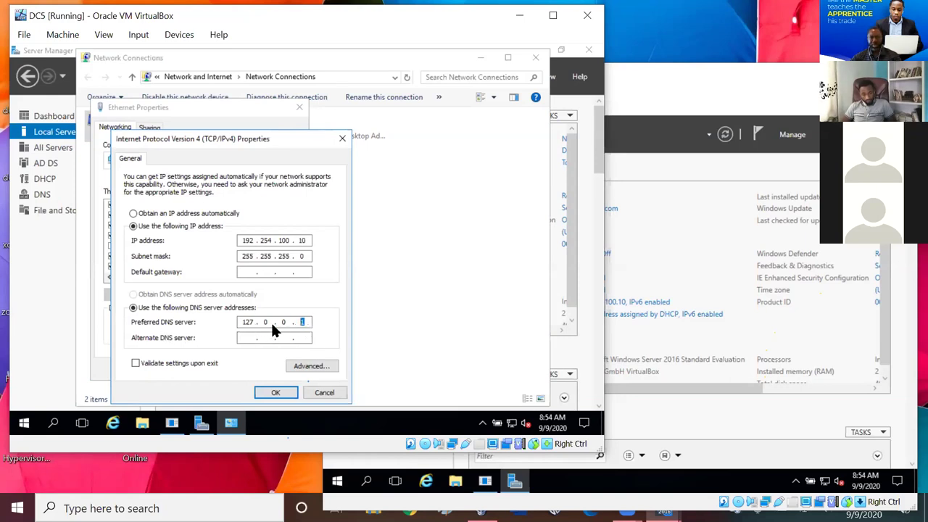
pyautogui.click(274, 392)
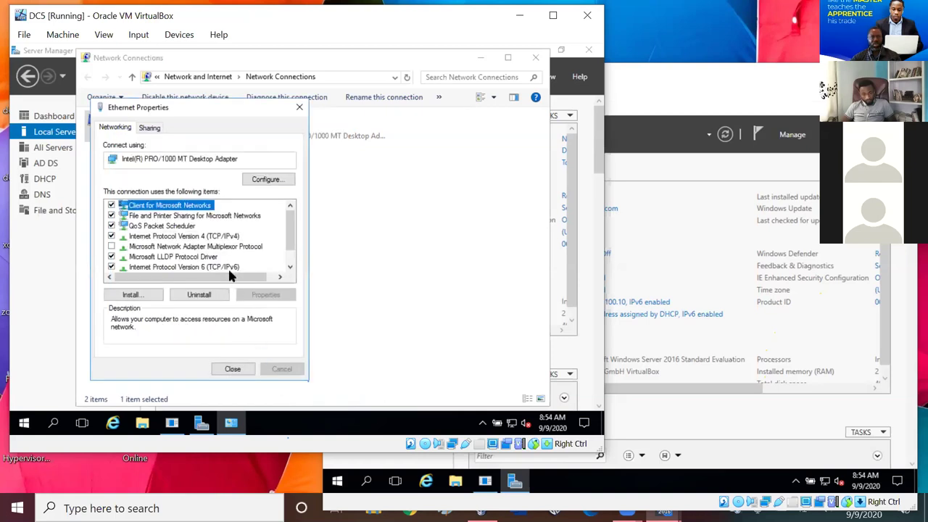
pyautogui.click(232, 370)
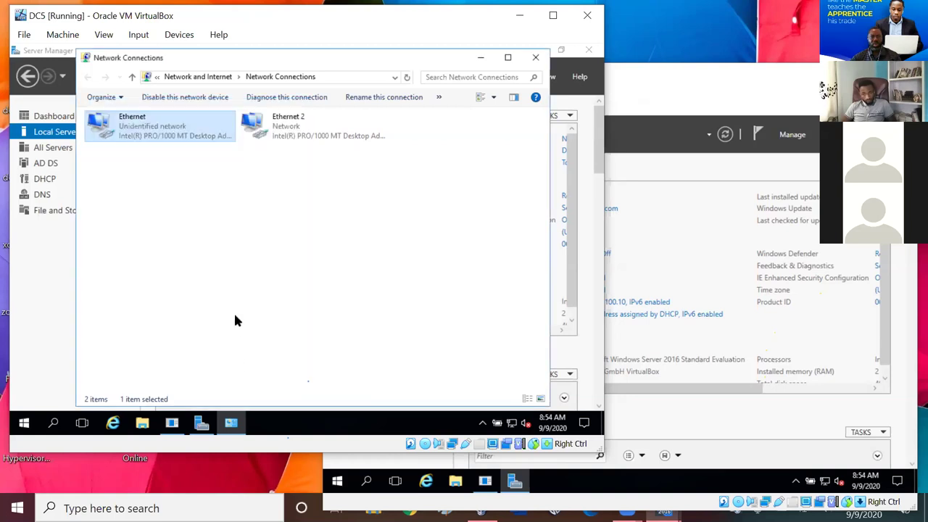
# - View Ethernet 2's TCP/IPv6 settings without changes, then close all network windows
pyautogui.rightClick(288, 128)
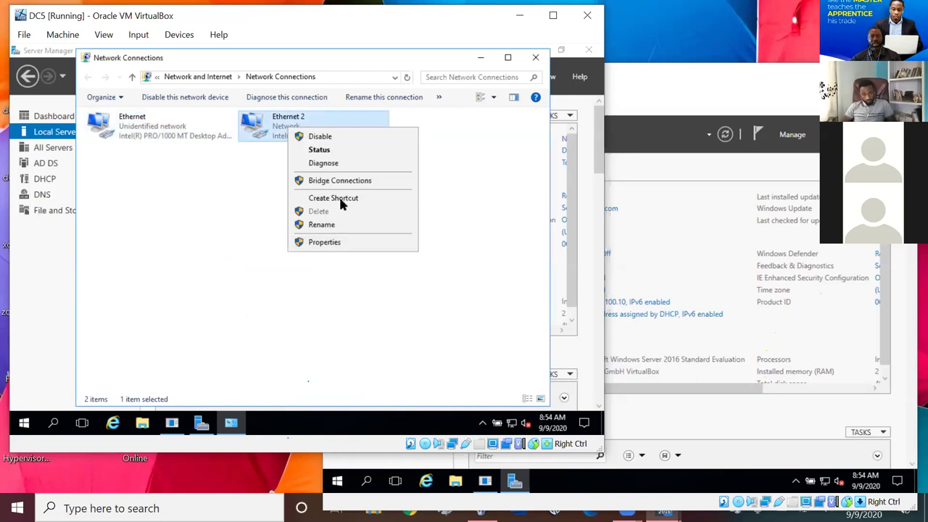
pyautogui.click(330, 242)
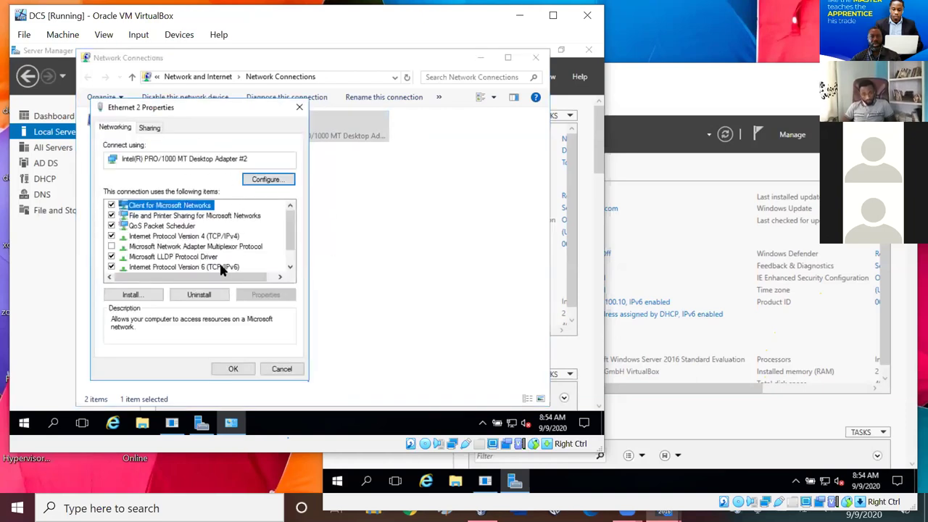
pyautogui.click(219, 265)
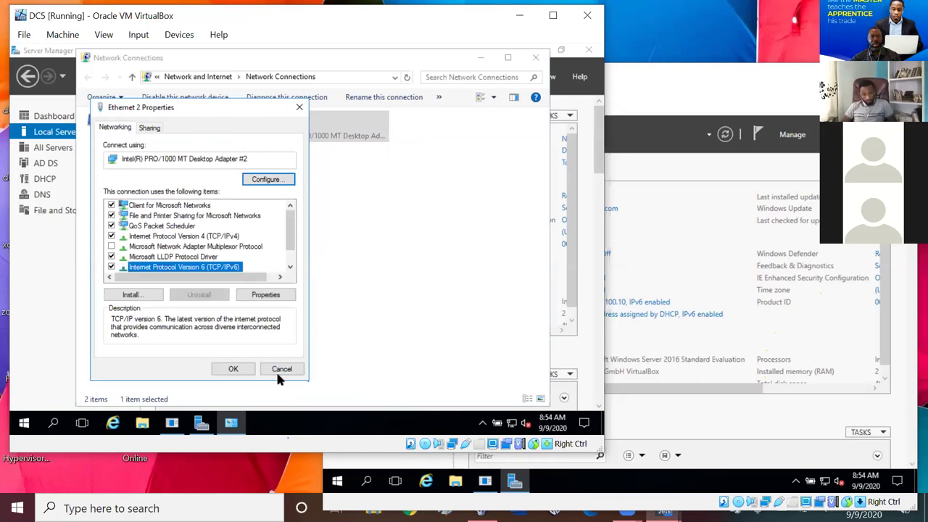
pyautogui.click(255, 296)
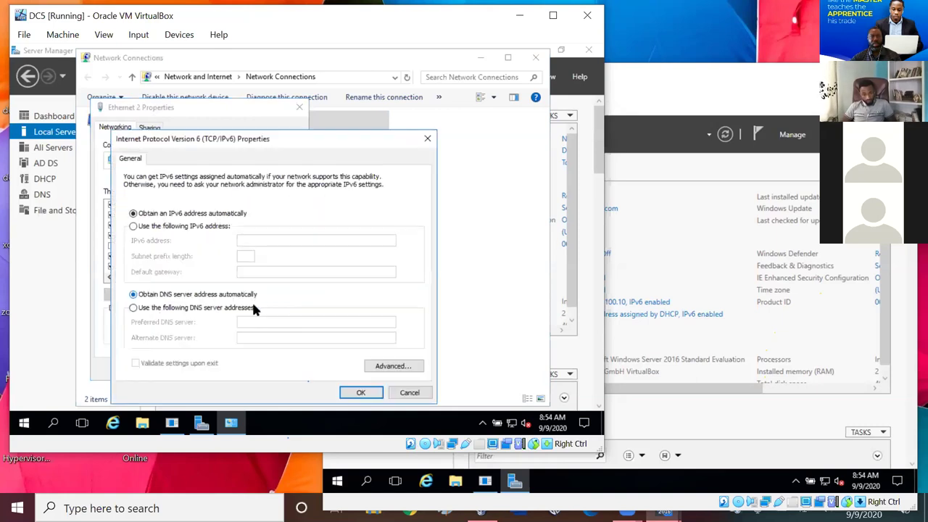
pyautogui.click(418, 137)
pyautogui.press('Escape')
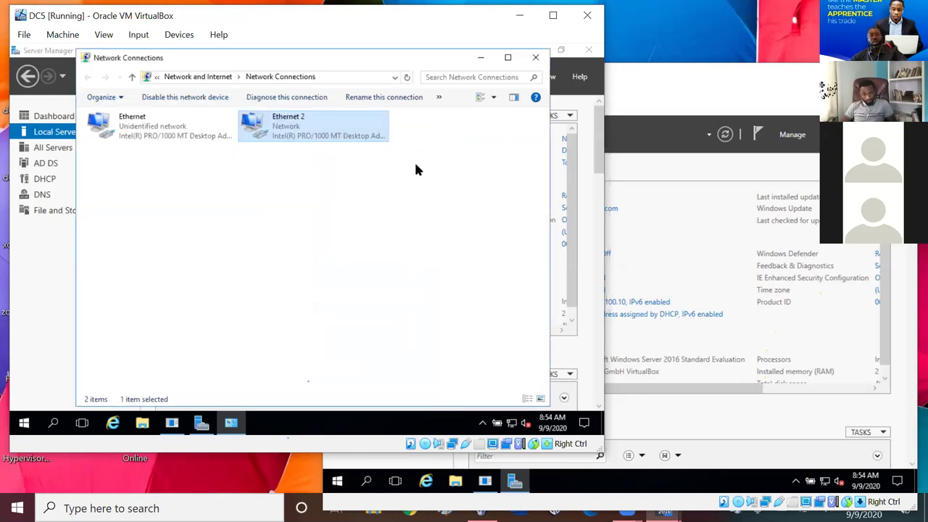
pyautogui.click(536, 57)
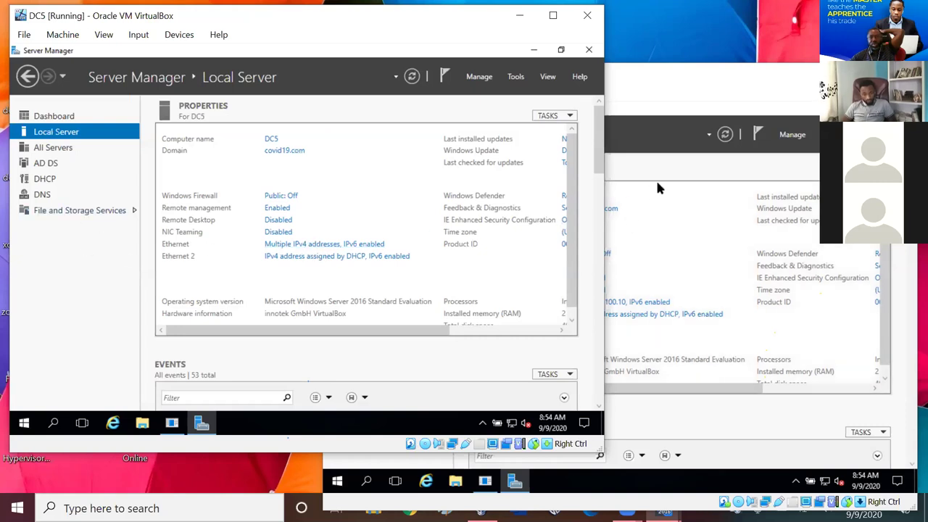
# - Close the DC5 machine from File > Close with Power off the machine
pyautogui.click(678, 84)
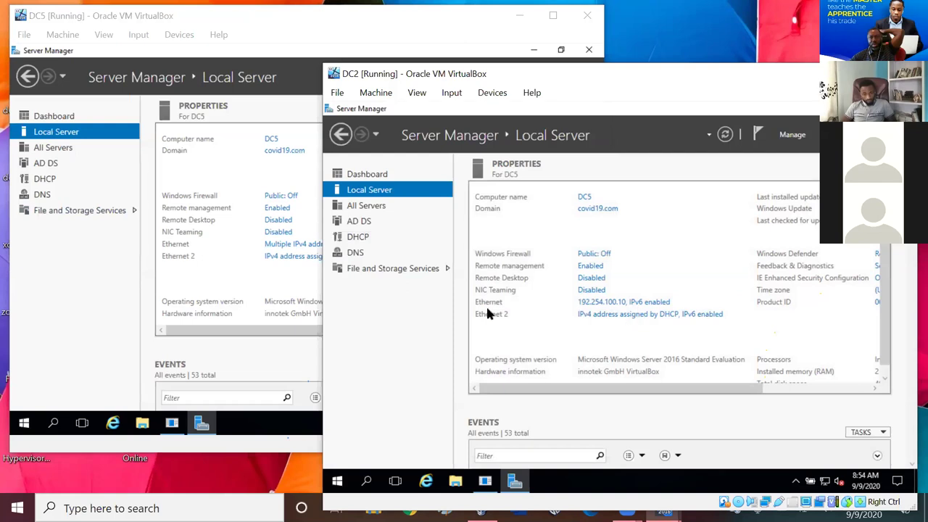
pyautogui.click(106, 303)
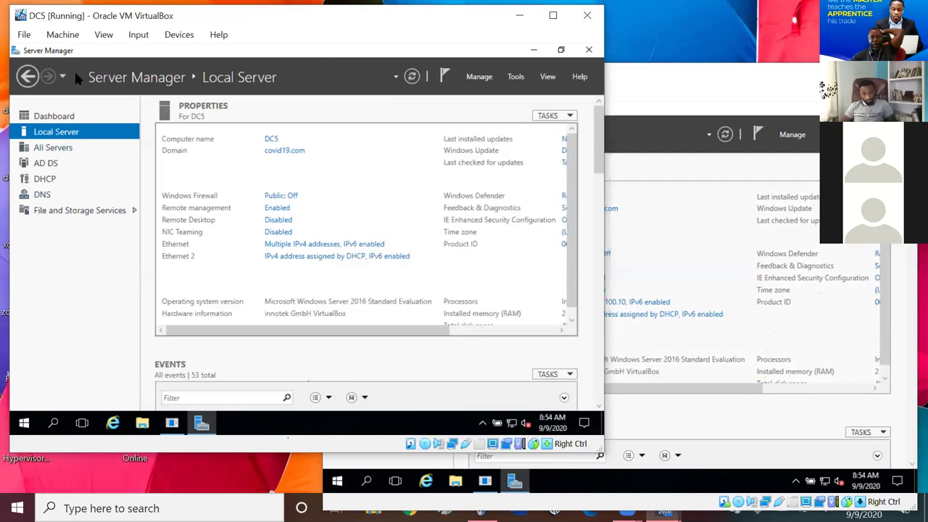
pyautogui.click(24, 37)
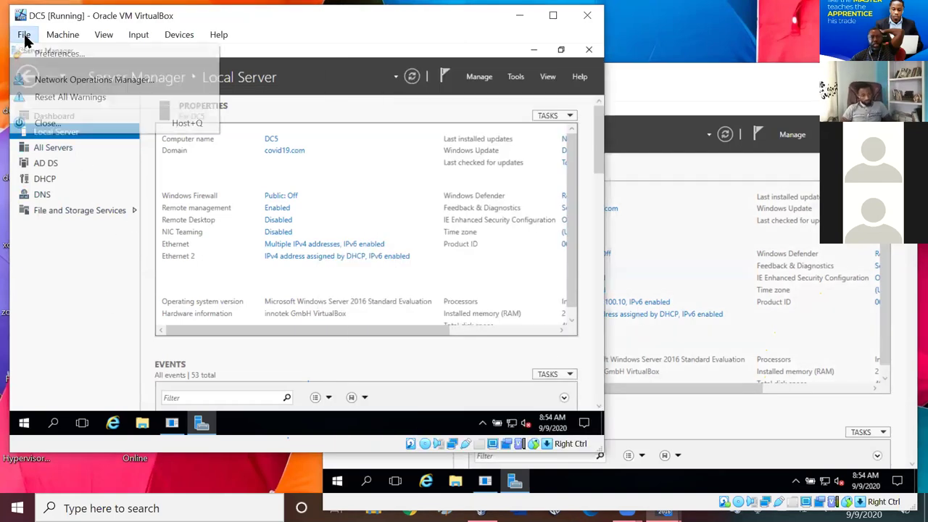
pyautogui.click(47, 126)
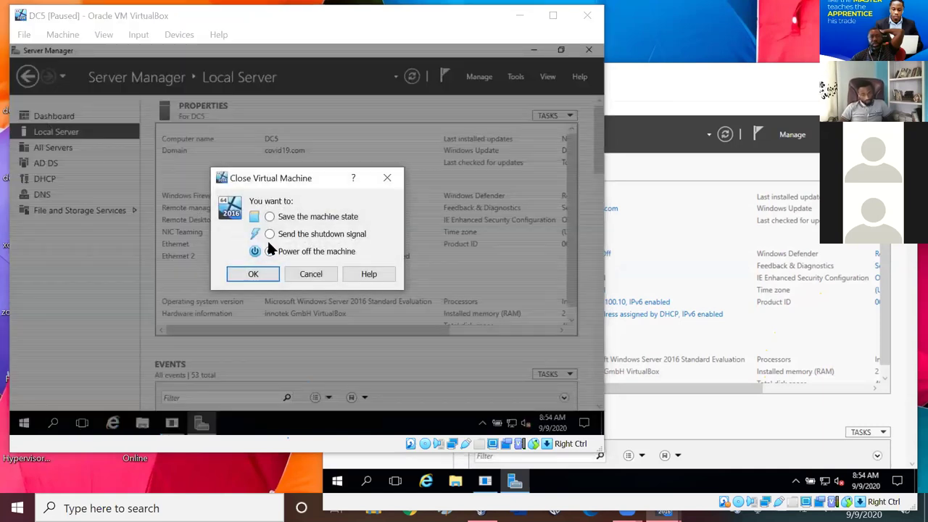
pyautogui.click(252, 274)
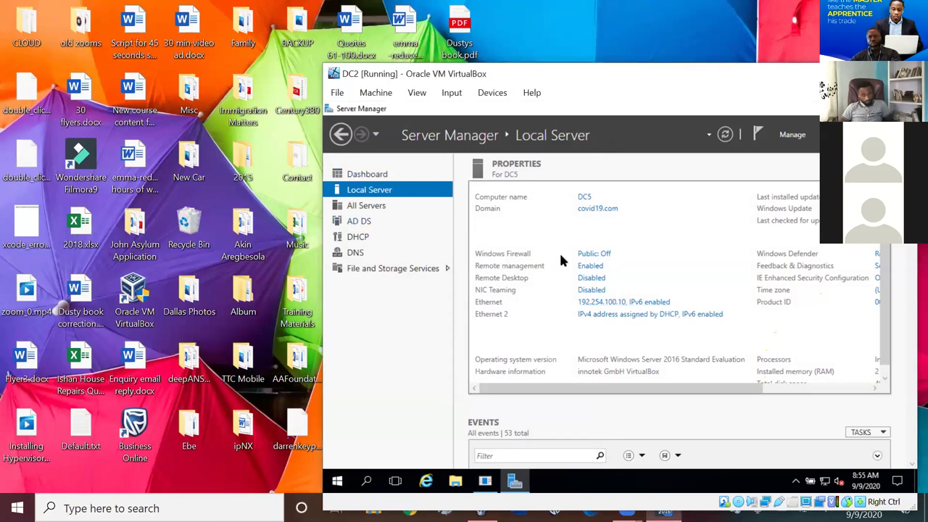
# - Open DC2's Network Connections and bring up the Ethernet adapter's actions
pyautogui.click(613, 302)
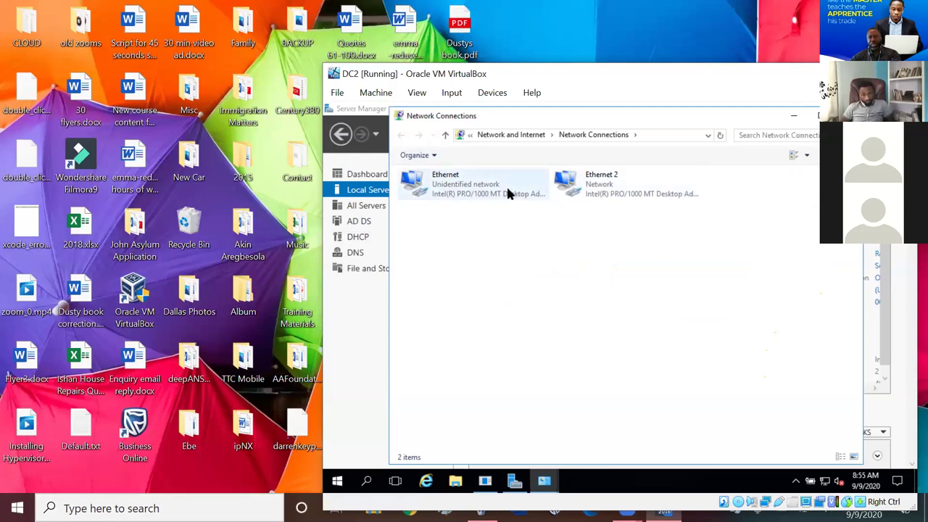
pyautogui.click(454, 185)
pyautogui.rightClick(452, 181)
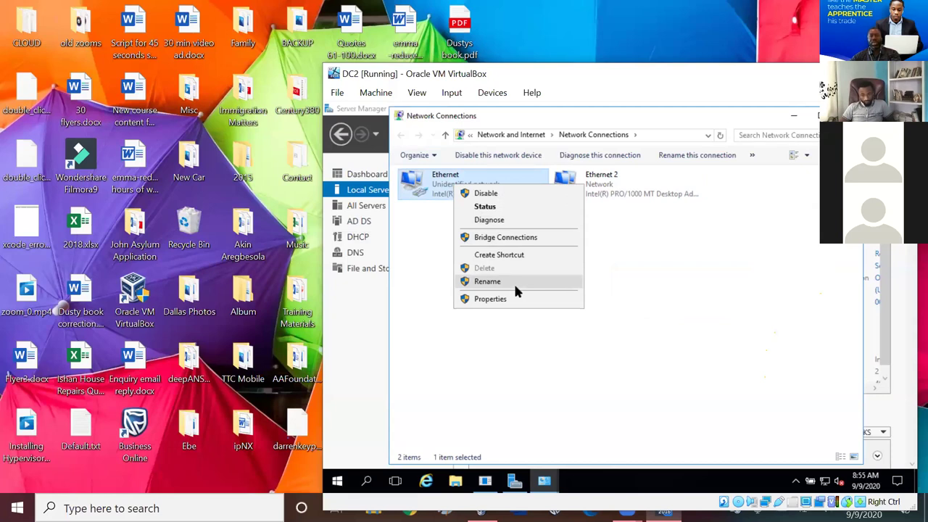
pyautogui.click(631, 272)
# - Open DC2's Ethernet Properties and select Internet Protocol Version 4 (TCP/IPv4)
pyautogui.click(468, 193)
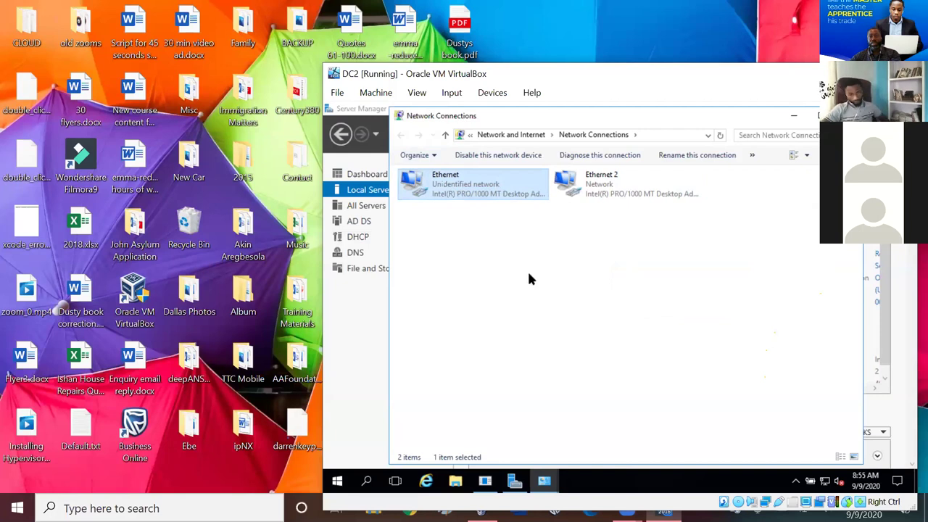
pyautogui.click(464, 246)
pyautogui.rightClick(463, 194)
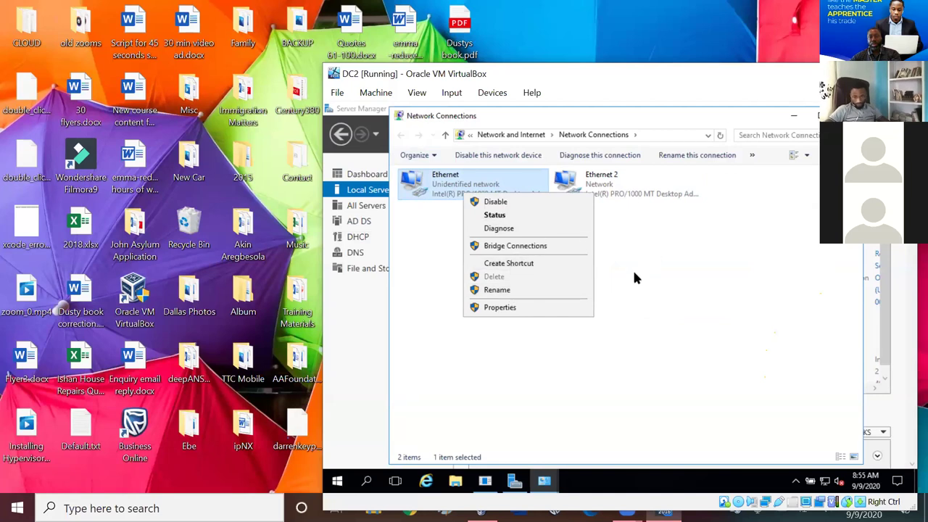
pyautogui.click(528, 307)
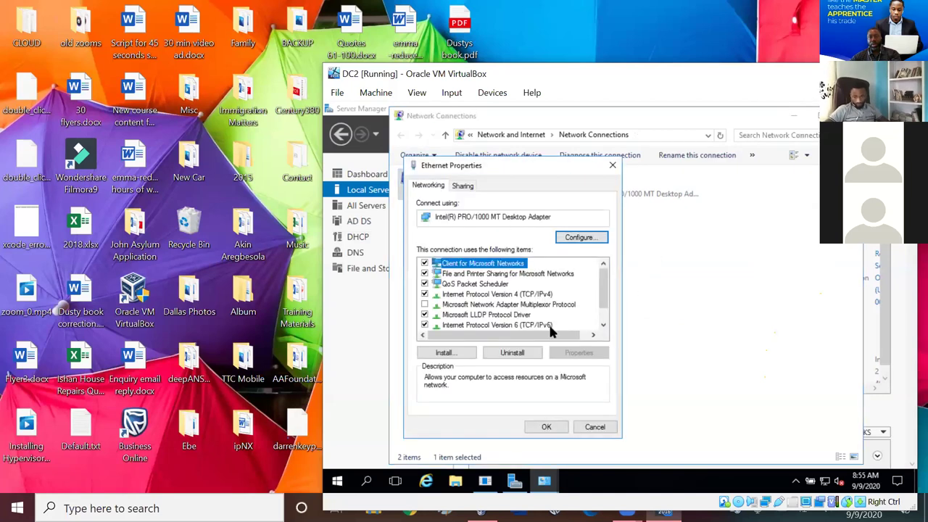
pyautogui.click(519, 294)
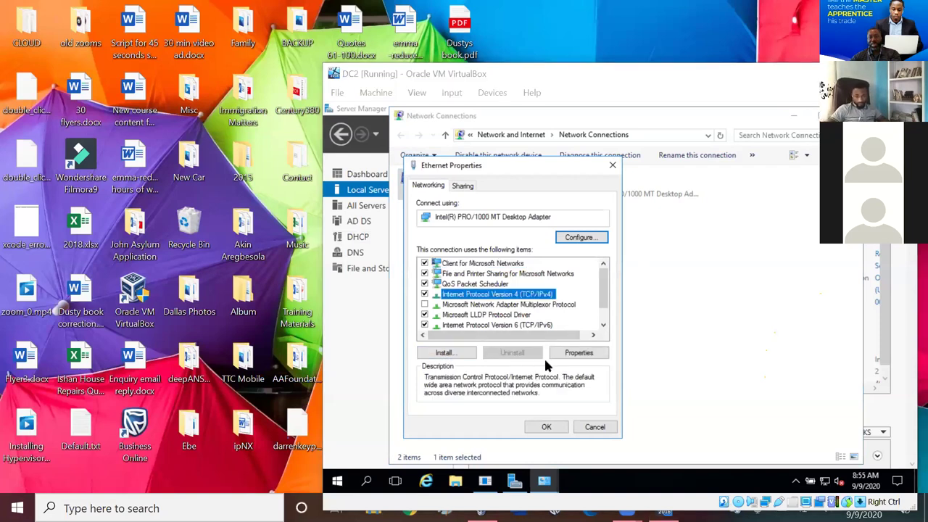
# - Change DC2's Ethernet IPv4 last octet from 10 to 12 (192.254.100.12) and save
pyautogui.click(567, 353)
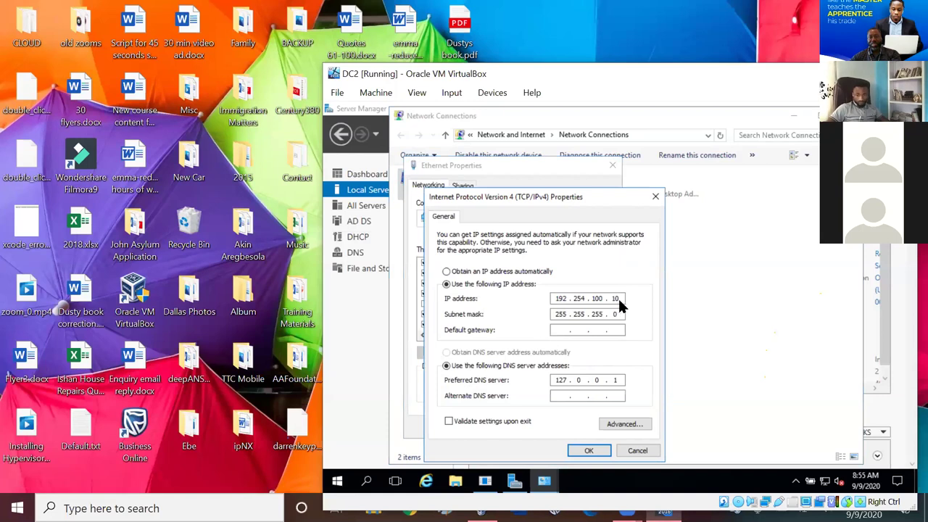
pyautogui.press('BackSpace')
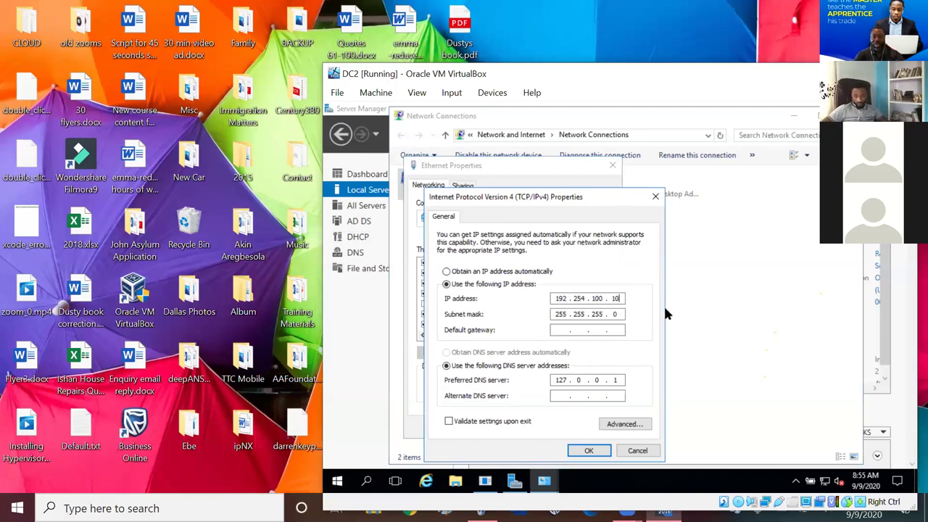
pyautogui.write('1')
pyautogui.press('BackSpace')
pyautogui.write('2')
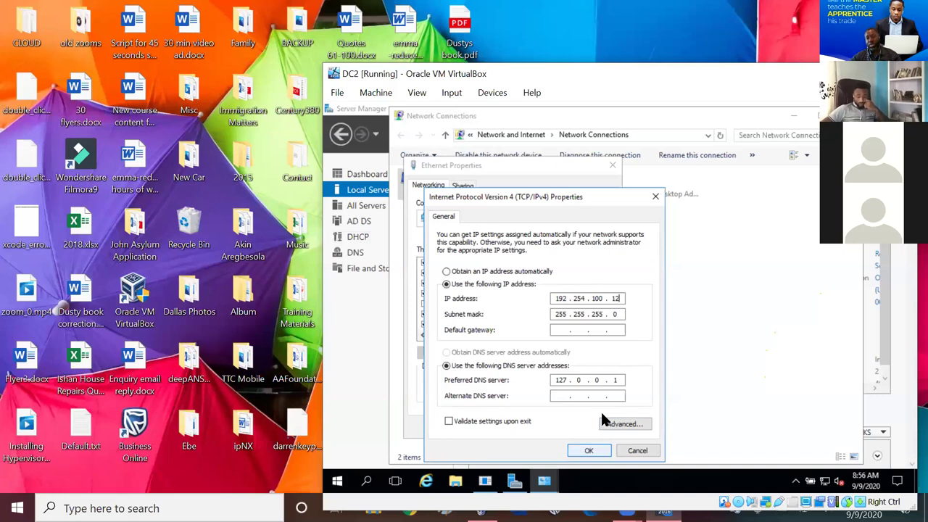
pyautogui.press('Return')
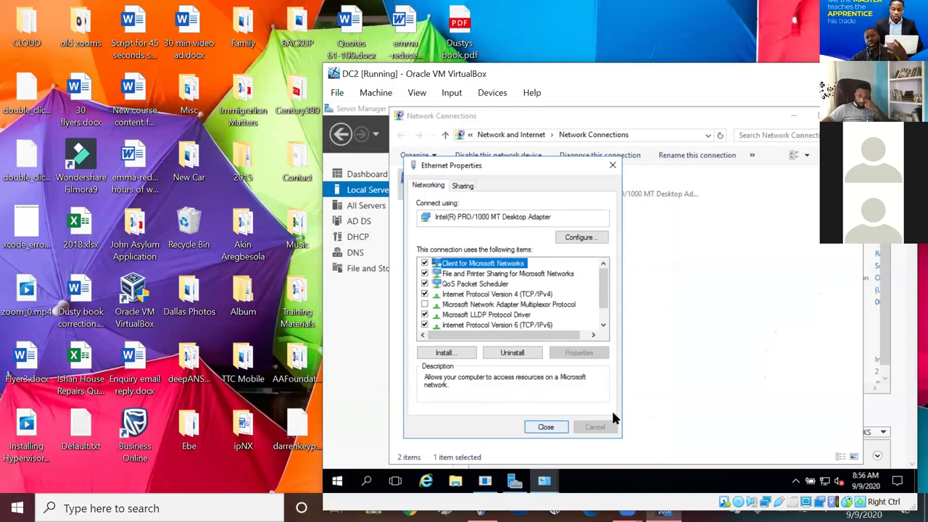
pyautogui.click(549, 426)
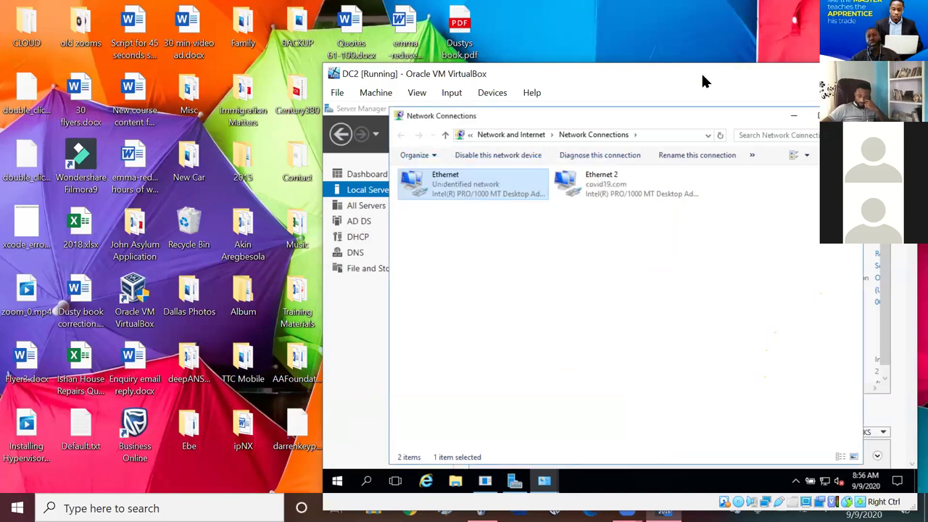
# - Close the DC2 virtual machine window, powering the machine off
pyautogui.moveTo(705, 79); pyautogui.dragTo(584, 80)
pyautogui.click(781, 77)
pyautogui.click(438, 327)
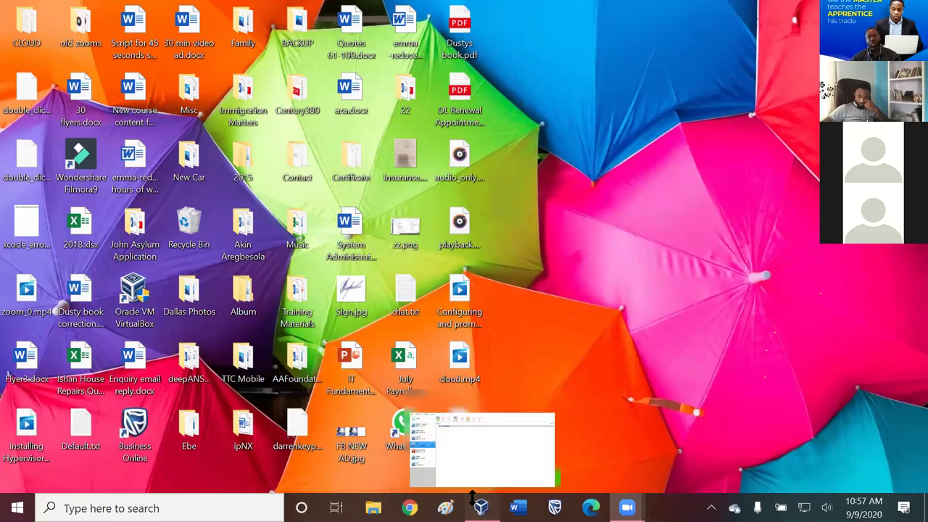
# - Start the DC5 virtual machine from VirtualBox Manager
pyautogui.click(479, 506)
pyautogui.rightClick(93, 233)
pyautogui.rightClick(447, 47)
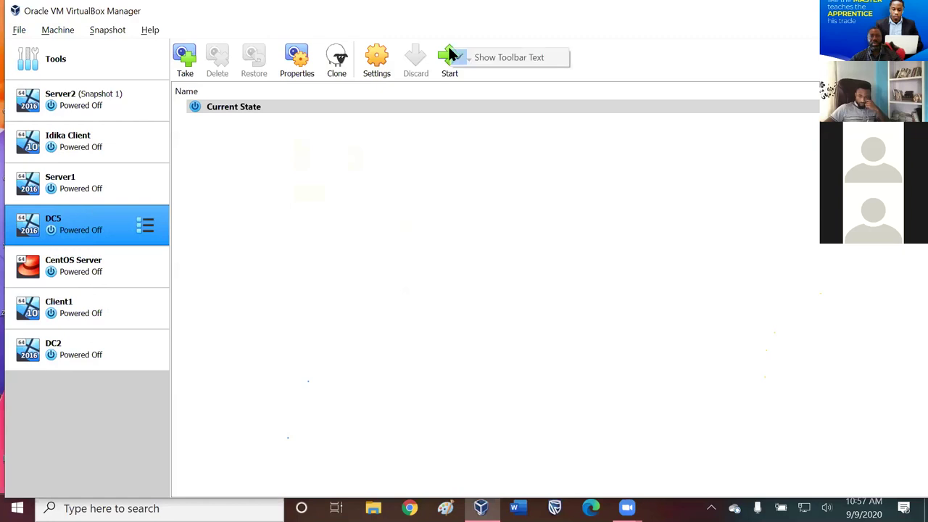
pyautogui.click(432, 116)
pyautogui.click(449, 64)
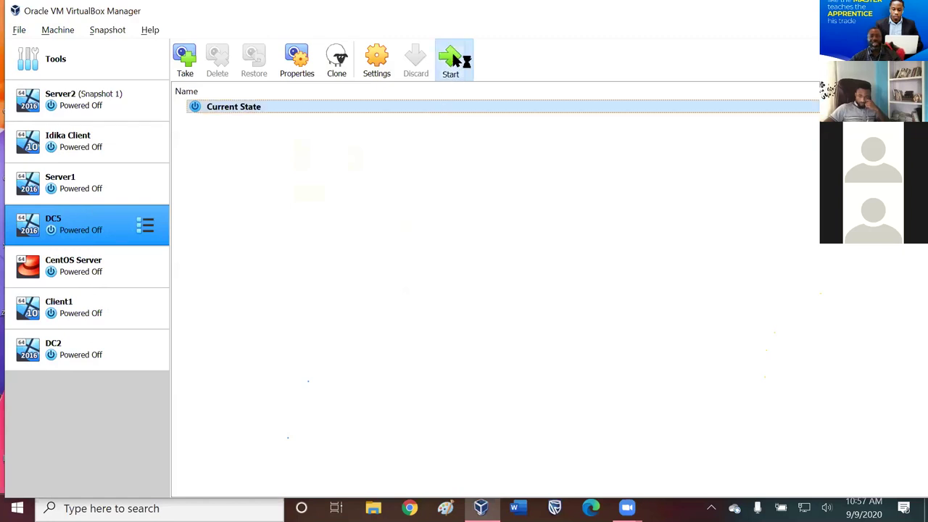
# - Select DC2 in VirtualBox Manager and start it so it begins booting
pyautogui.keyDown('ctrl'); pyautogui.click(105, 306); pyautogui.keyUp('ctrl')
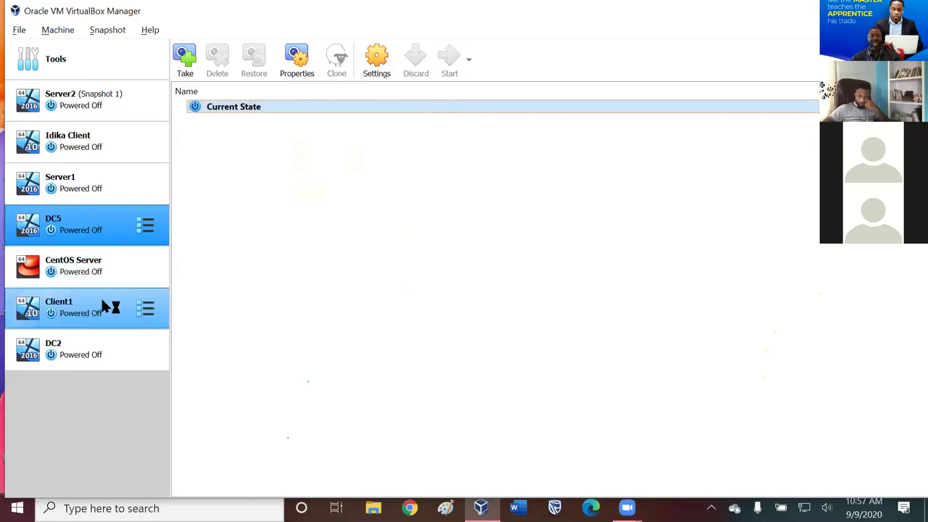
pyautogui.click(109, 348)
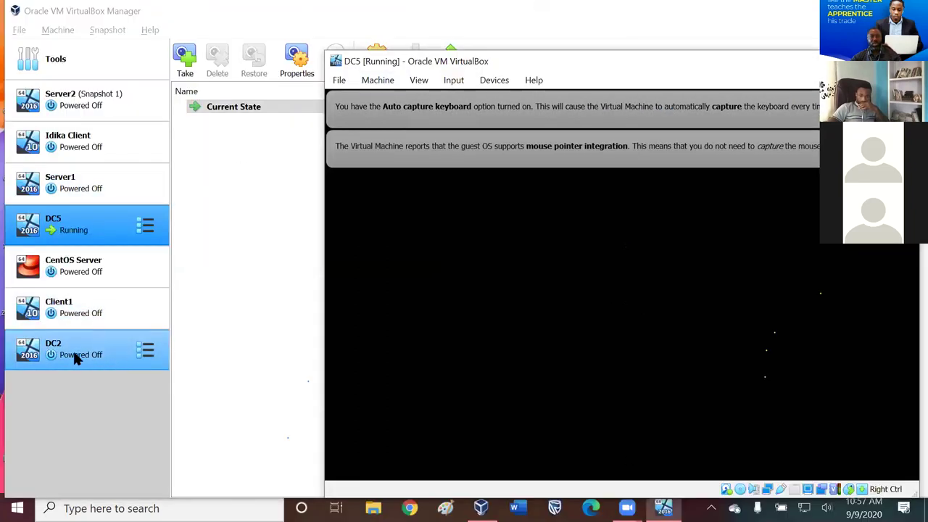
pyautogui.click(72, 349)
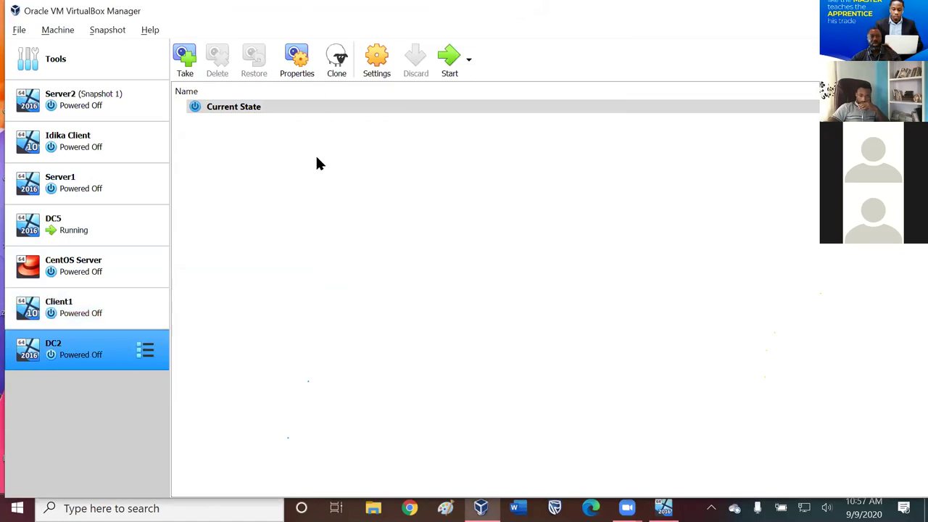
pyautogui.click(450, 54)
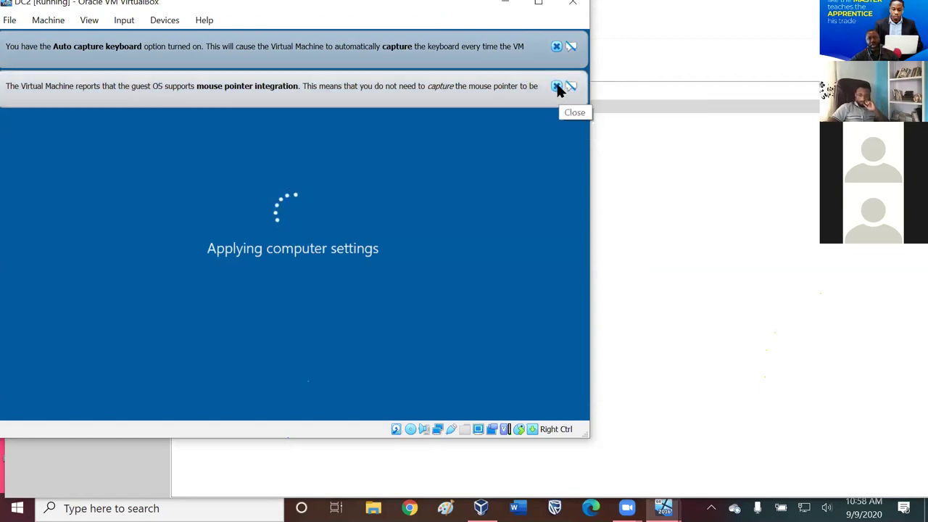
# - Dismiss the pointer and keyboard notification bars on DC2 and DC5
pyautogui.click(556, 87)
pyautogui.click(556, 45)
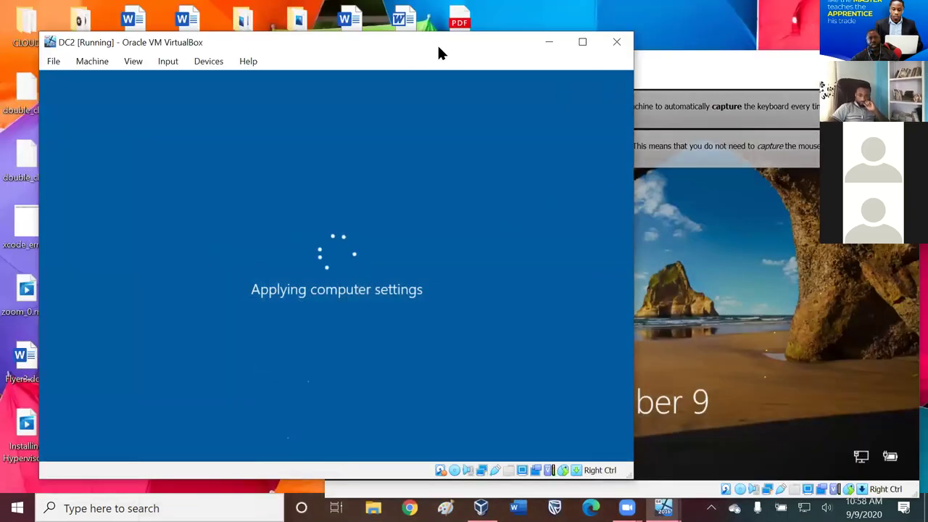
pyautogui.click(673, 64)
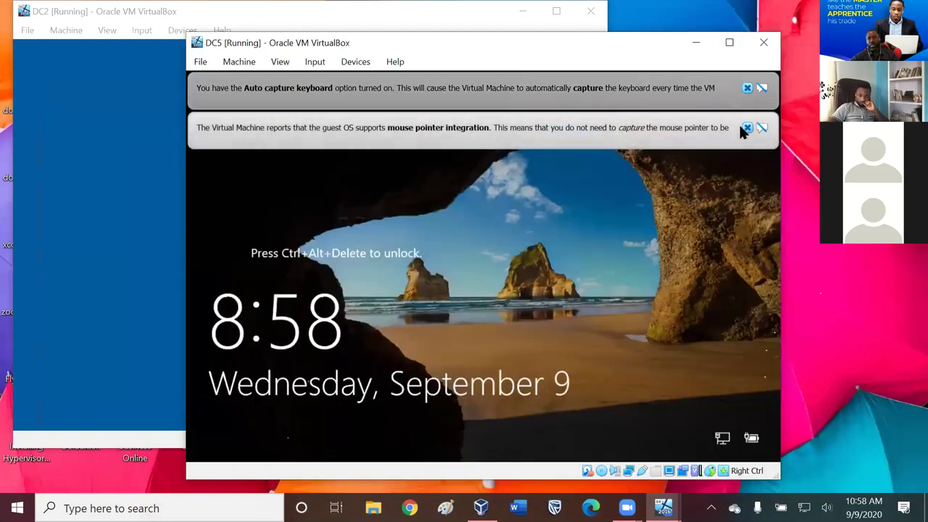
pyautogui.click(747, 130)
pyautogui.click(748, 89)
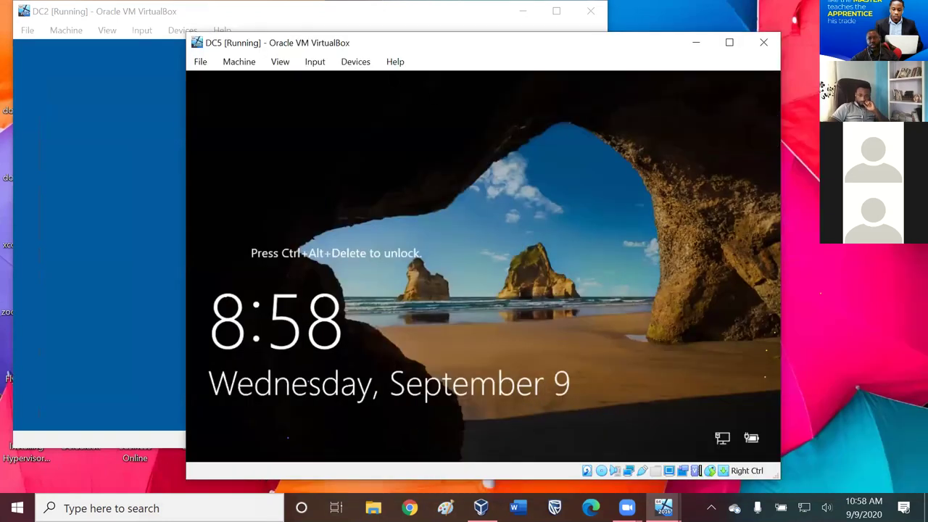
# - Send Ctrl-Alt-Del to DC5 and sign in with the Administrator password
pyautogui.click(314, 61)
pyautogui.moveTo(332, 83)
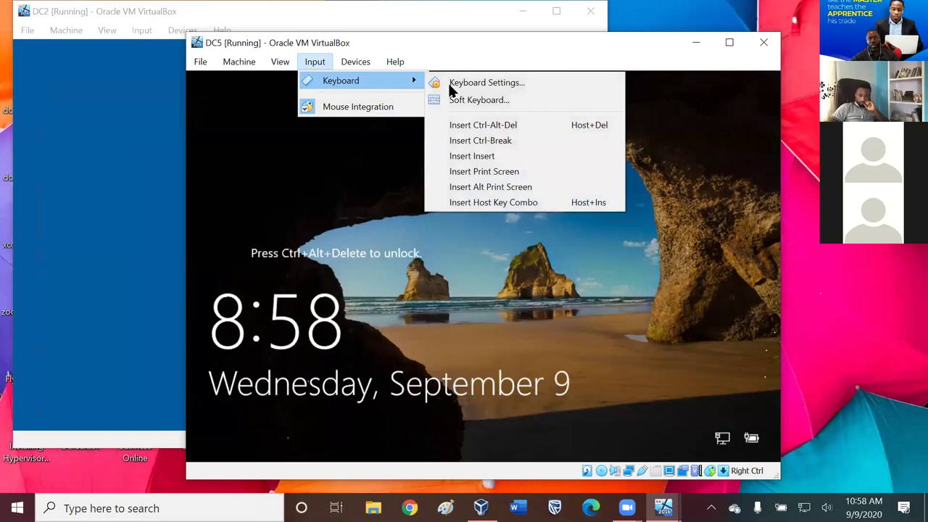
pyautogui.click(483, 125)
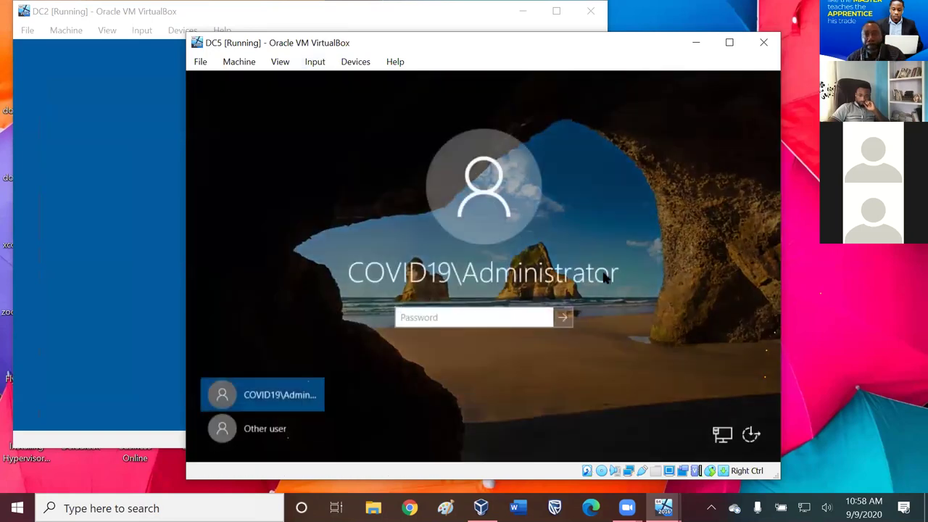
pyautogui.write('P')
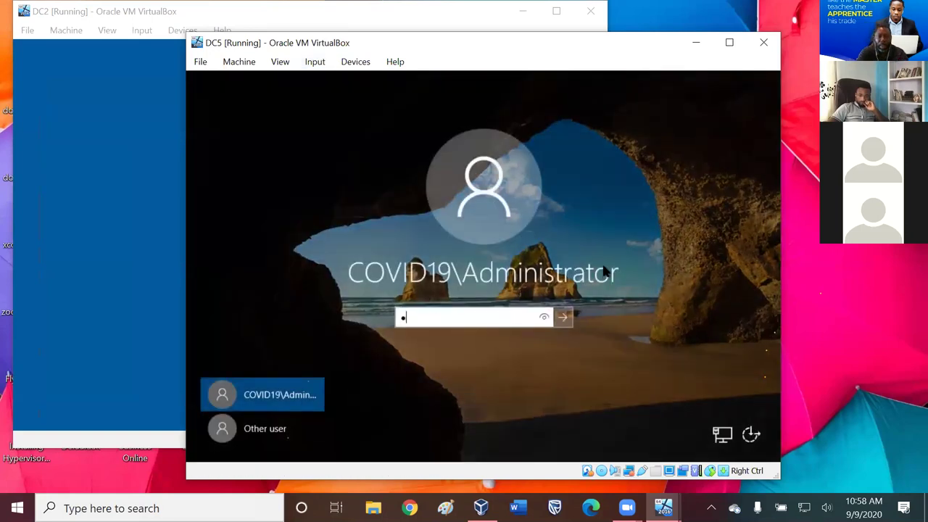
pyautogui.write('assword1')
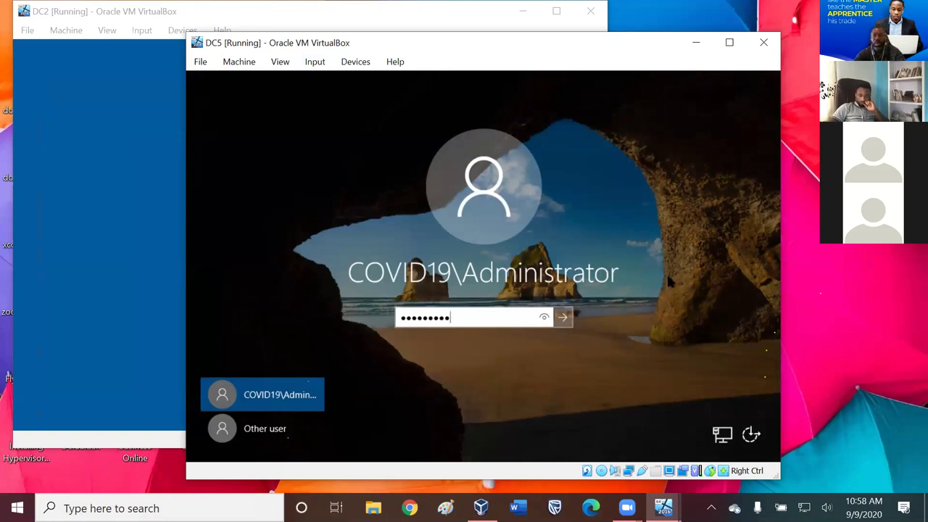
pyautogui.click(563, 317)
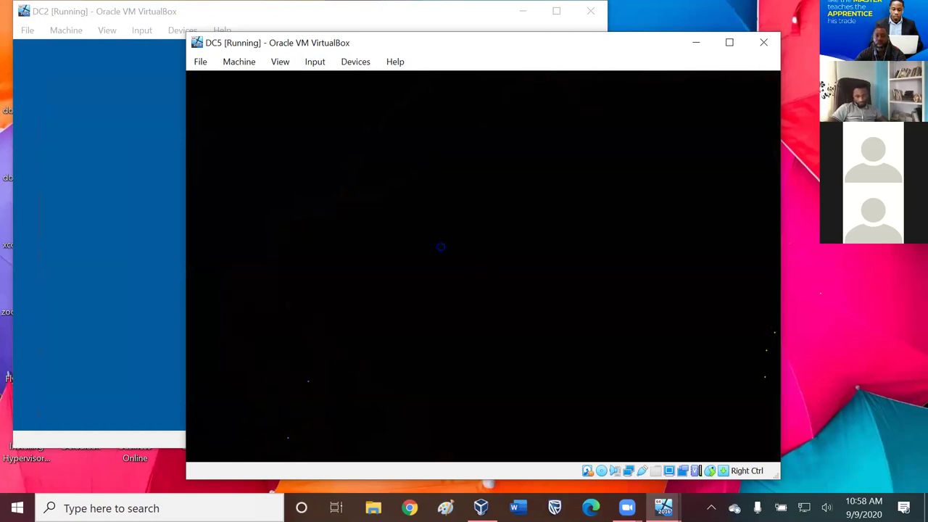
# - Bring DC2 forward and open, then dismiss, its keyboard input menu
pyautogui.click(129, 198)
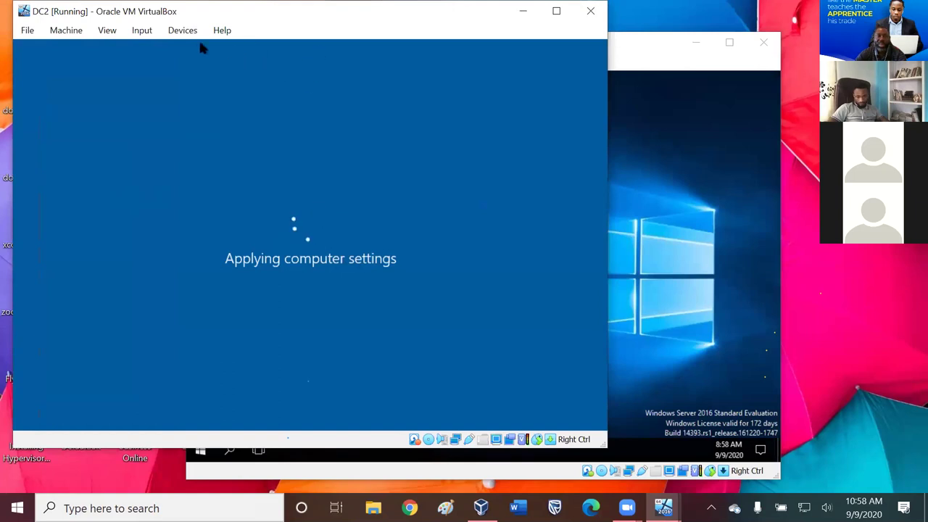
pyautogui.click(143, 35)
pyautogui.moveTo(155, 48)
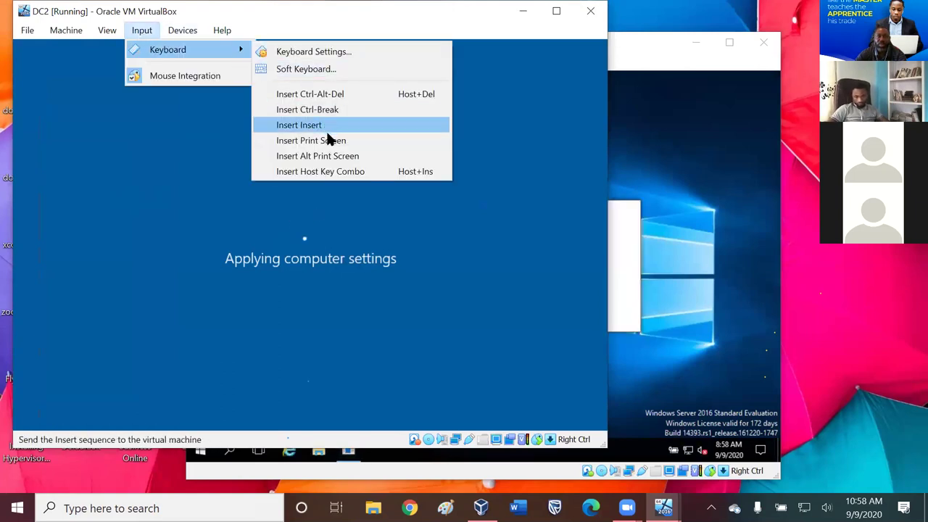
pyautogui.click(326, 94)
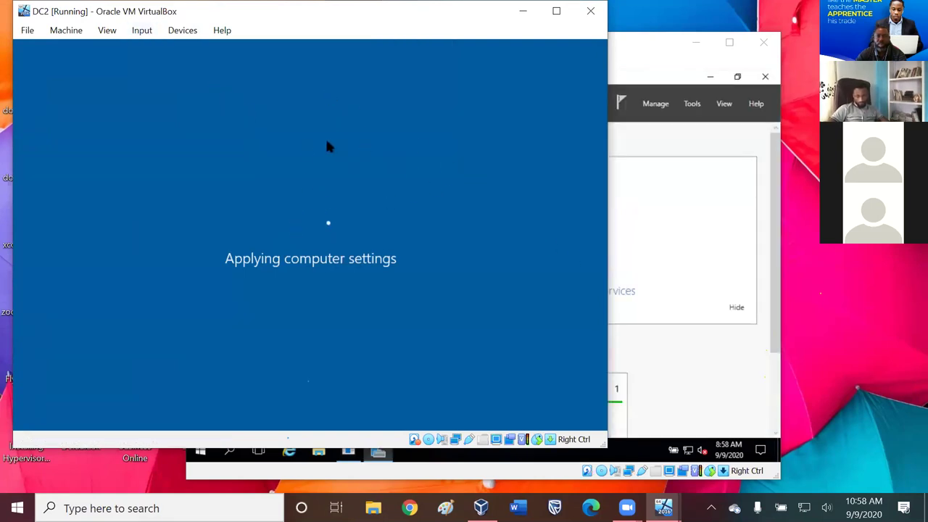
# - Switch back to DC5 and open Server Manager's Local Server page
pyautogui.click(678, 133)
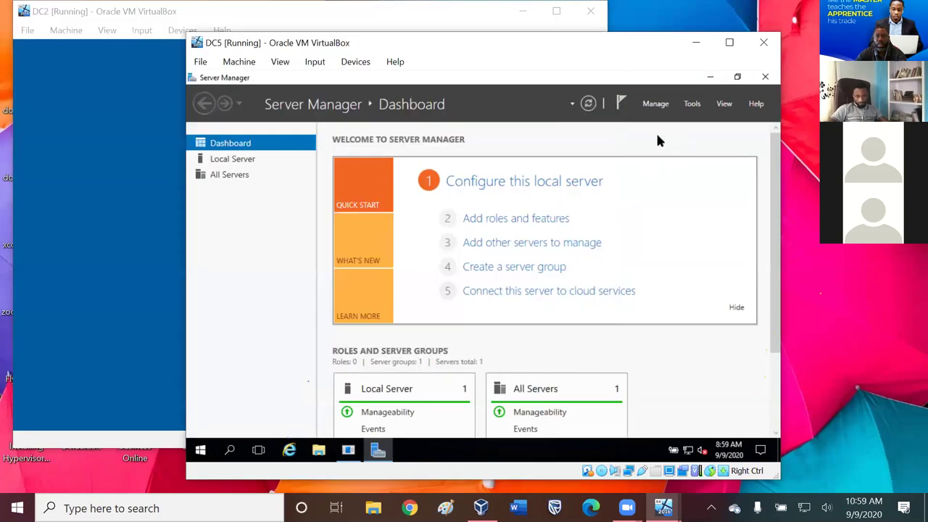
pyautogui.click(118, 156)
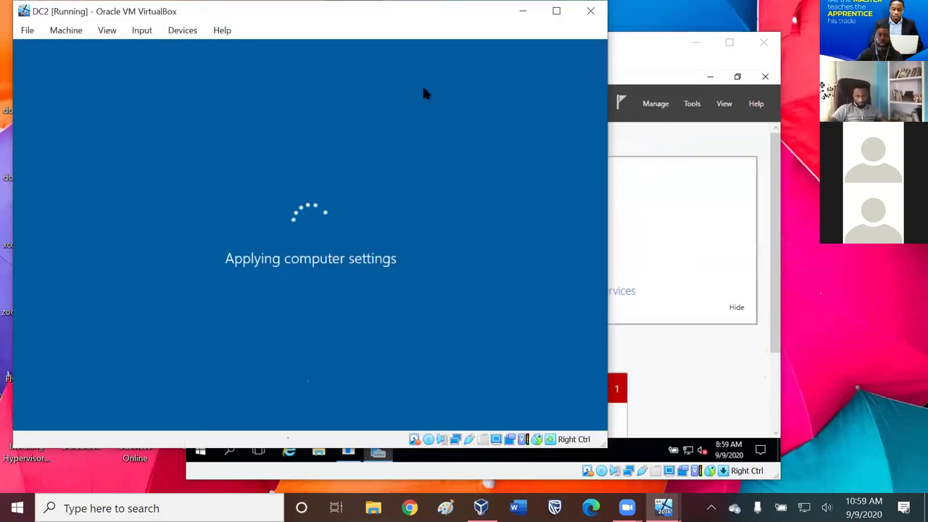
pyautogui.click(664, 53)
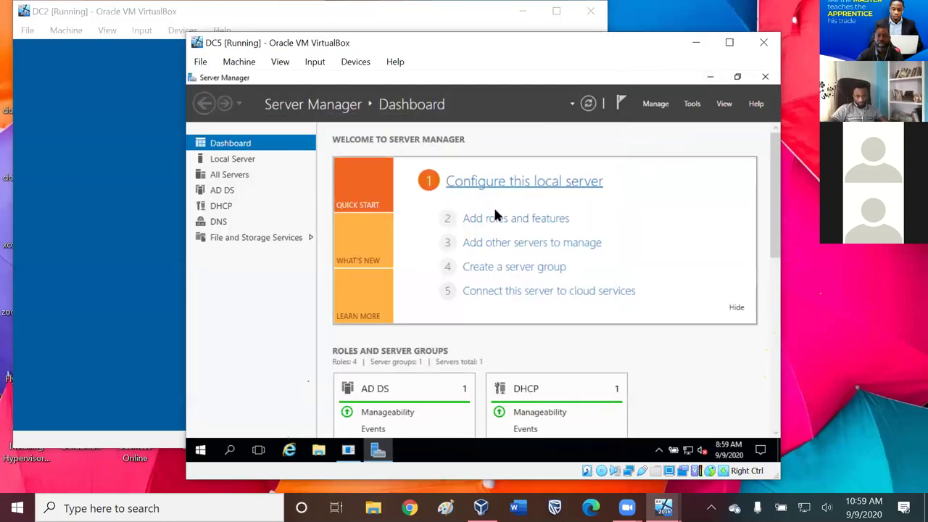
pyautogui.click(234, 158)
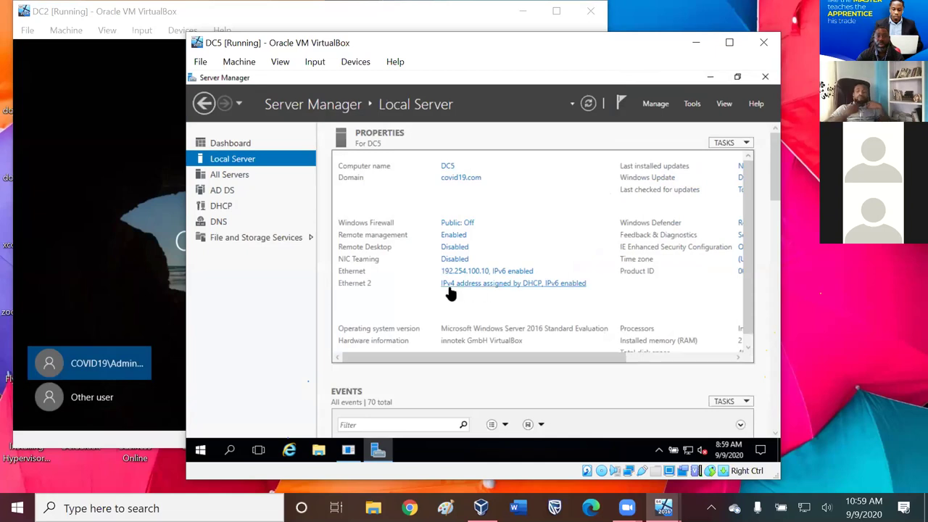
# - Review DC5's Ethernet TCP/IPv4 settings, then close all dialogs unchanged
pyautogui.click(488, 270)
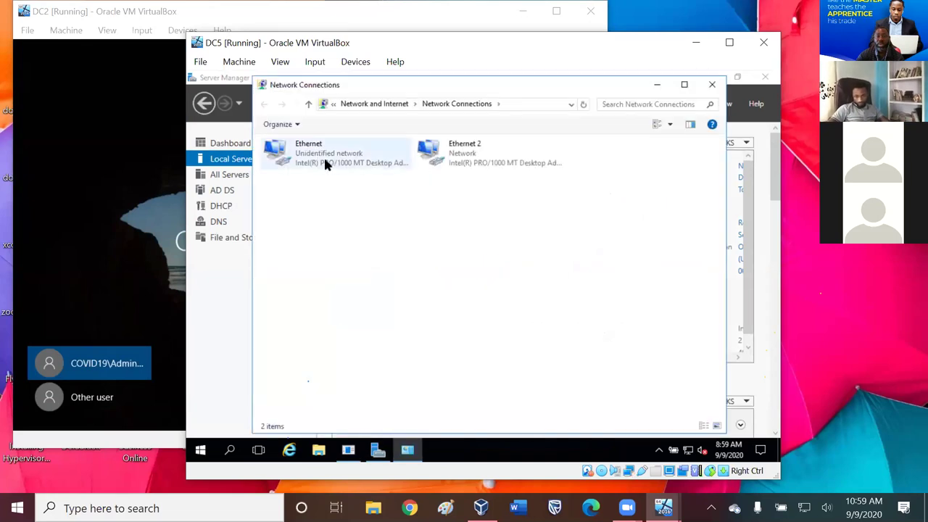
pyautogui.rightClick(325, 161)
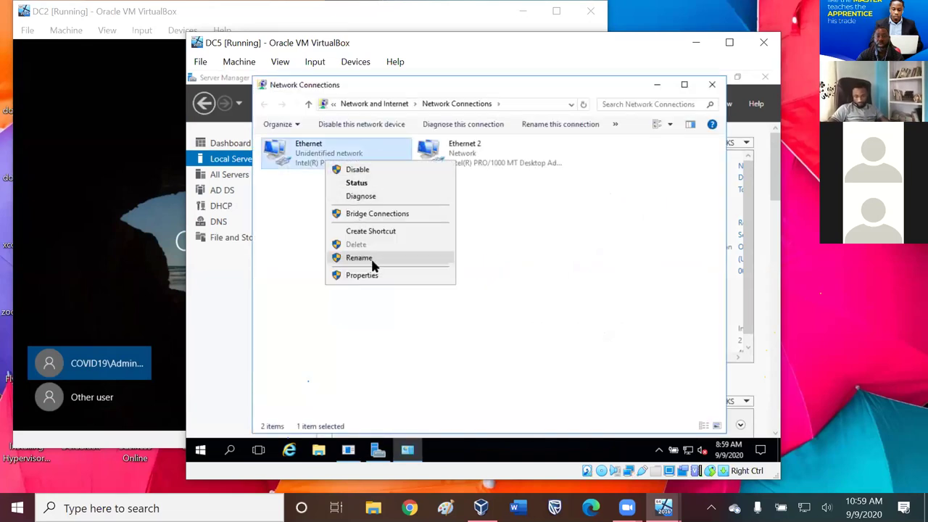
pyautogui.click(376, 277)
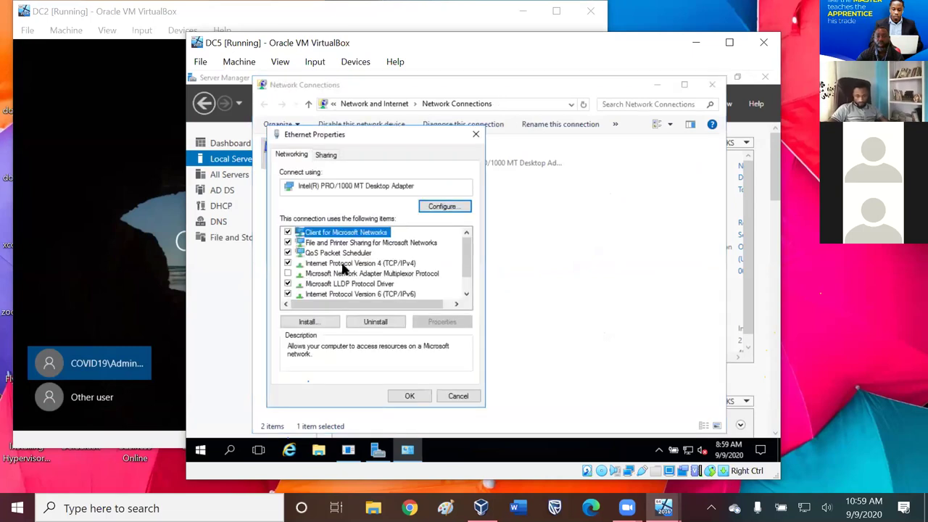
pyautogui.click(347, 264)
pyautogui.click(442, 323)
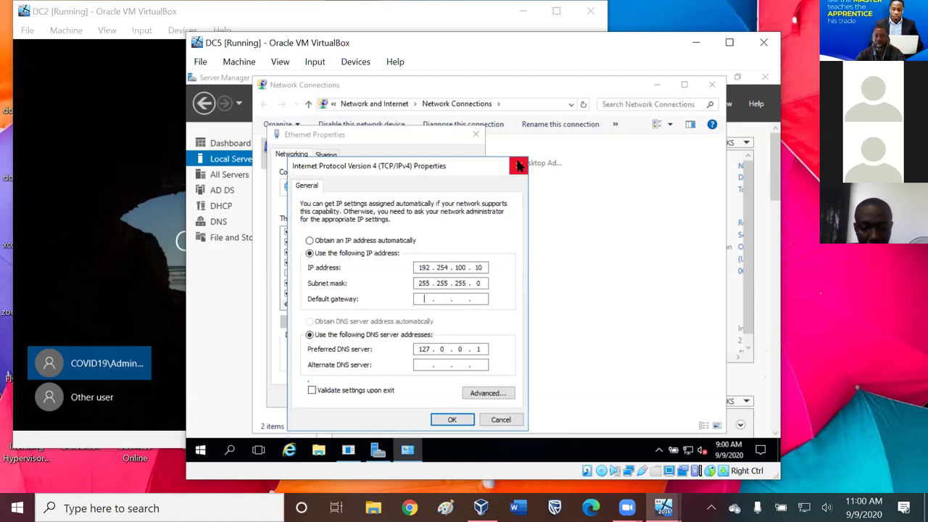
pyautogui.click(519, 166)
pyautogui.click(476, 135)
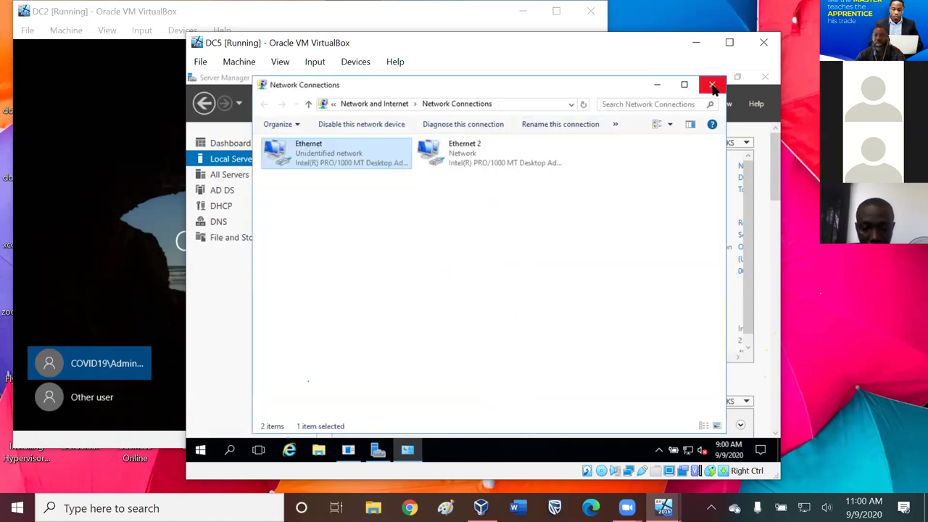
pyautogui.click(714, 86)
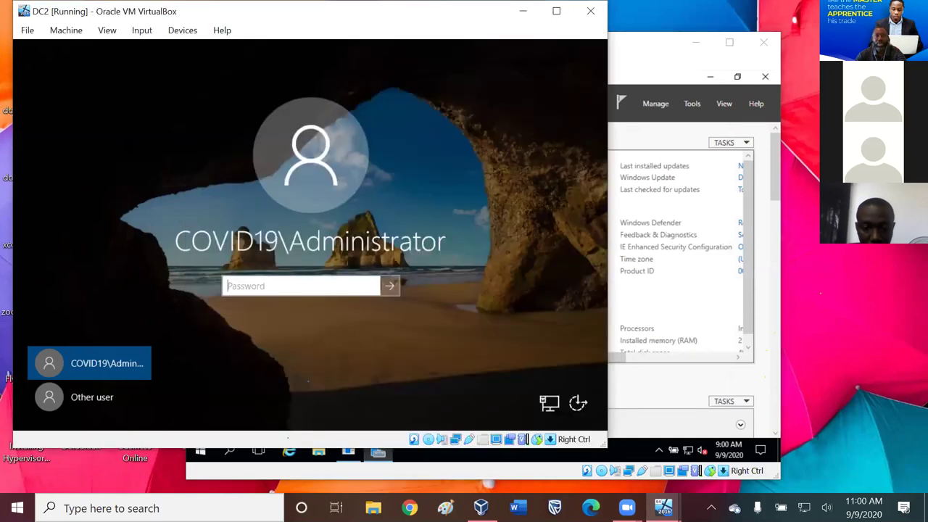
# - Sign in to DC2 with the Administrator password
pyautogui.click(174, 246)
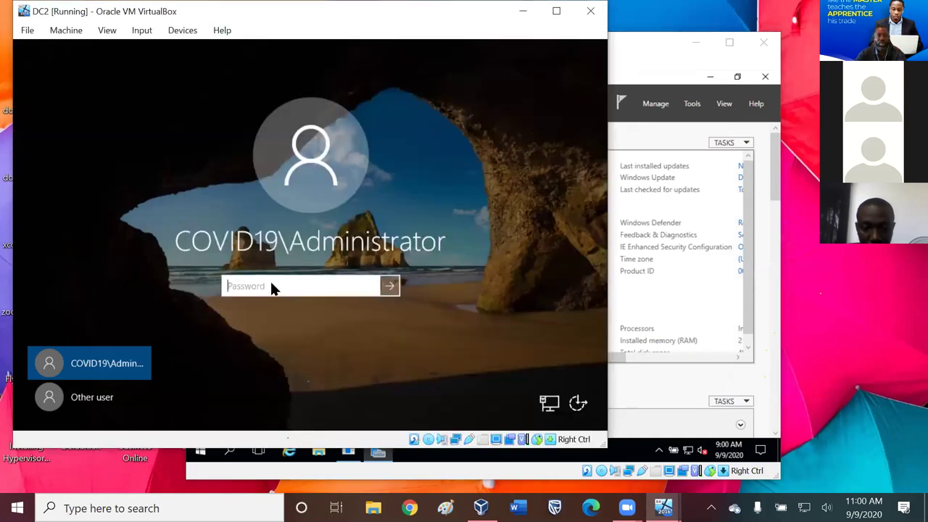
pyautogui.write('********')
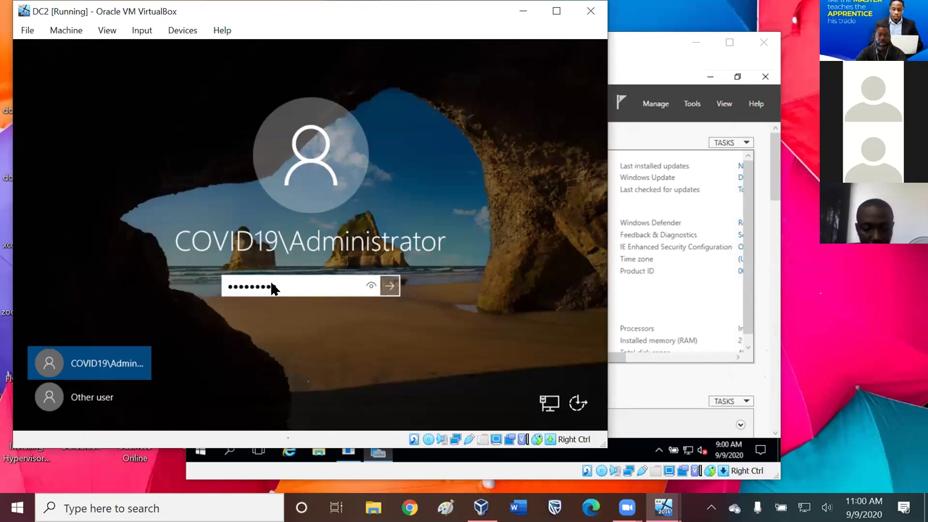
pyautogui.click(385, 288)
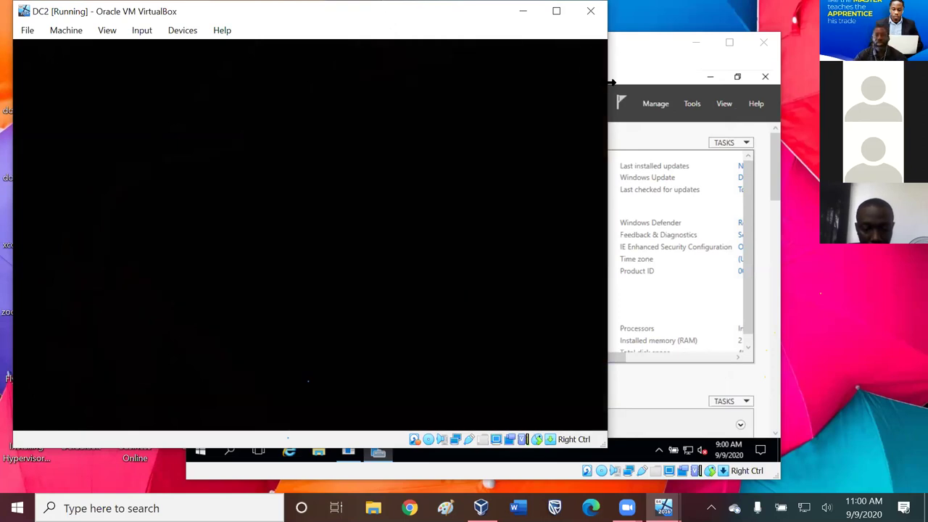
# - Move DC5 aside, widen DC2's window, and show DC2's Local Server page
pyautogui.click(600, 64)
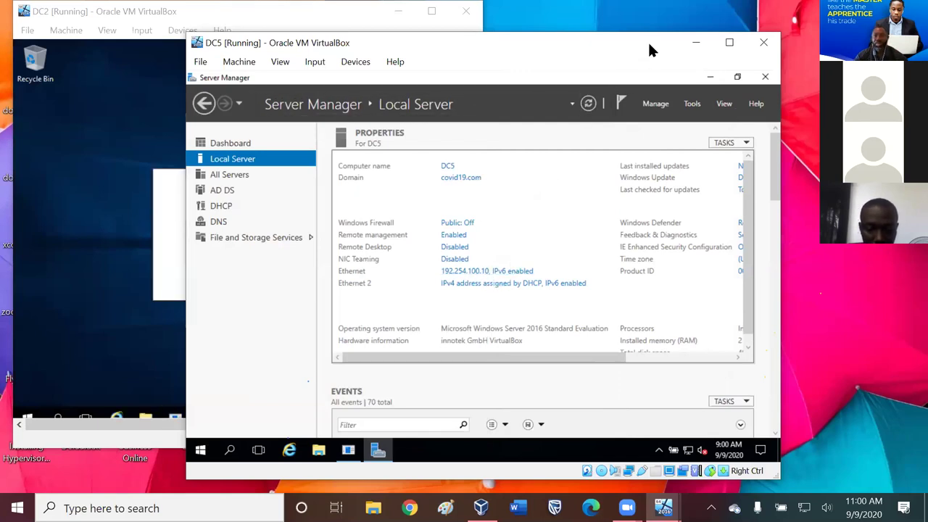
pyautogui.moveTo(621, 38); pyautogui.dragTo(747, 74)
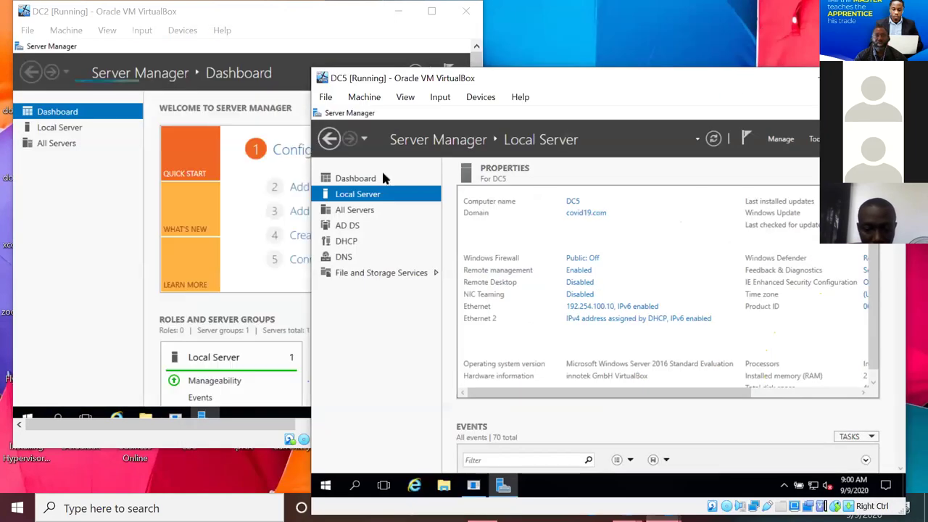
pyautogui.click(332, 16)
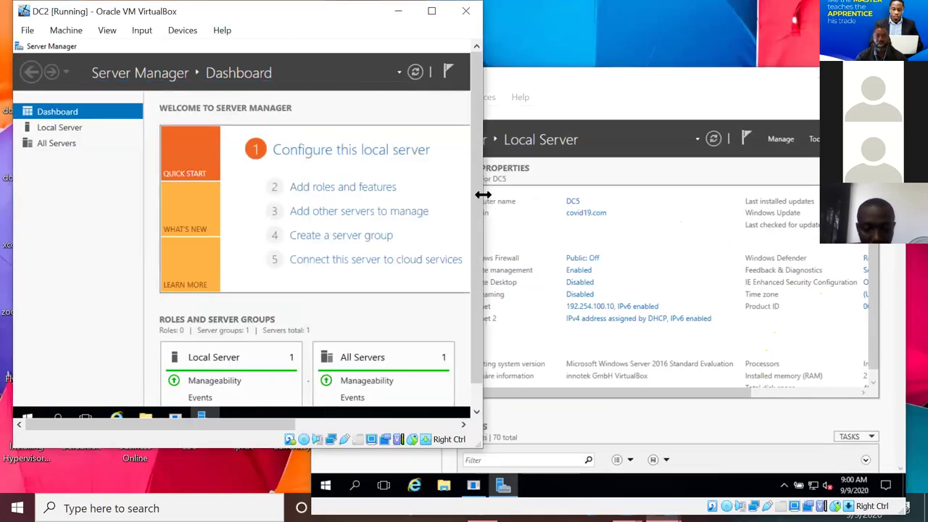
pyautogui.moveTo(480, 191); pyautogui.dragTo(647, 195)
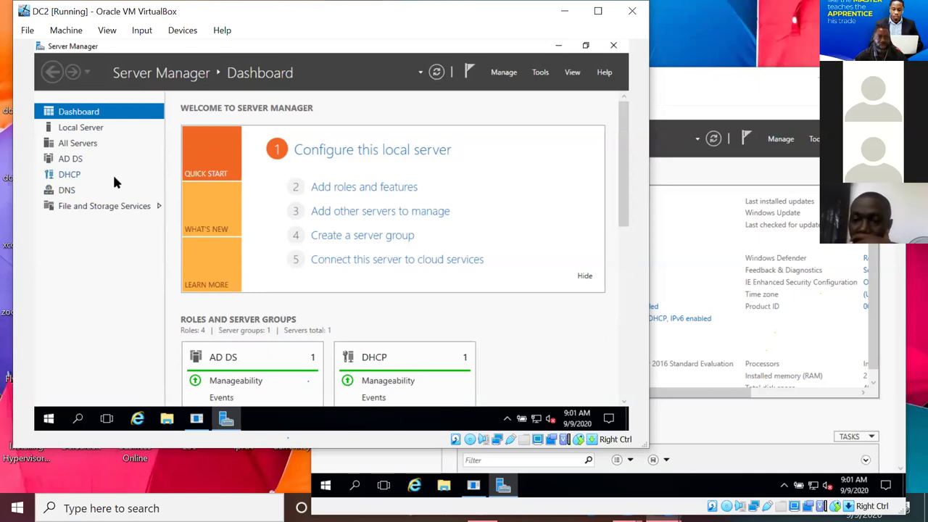
pyautogui.click(93, 129)
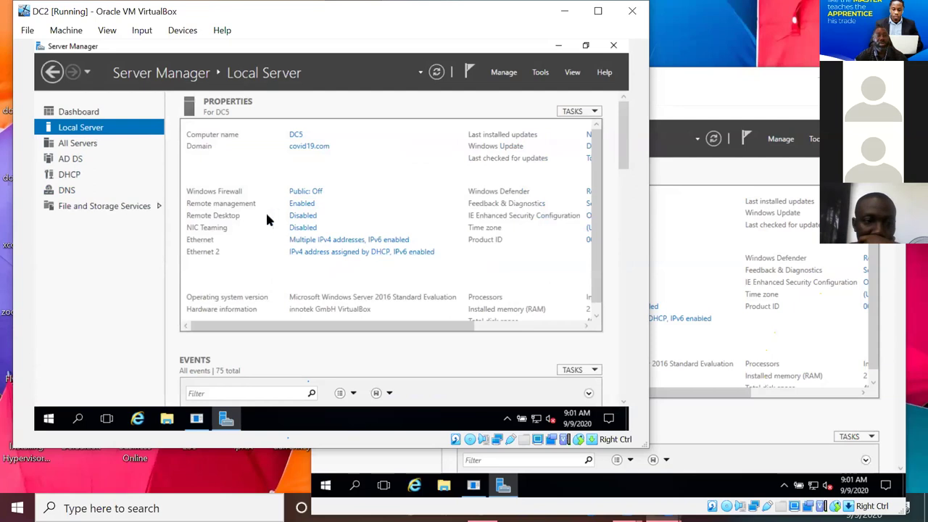
# - Set DC2's Ethernet TCP/IPv4 to obtain an IP address automatically, then close all dialogs
pyautogui.click(337, 246)
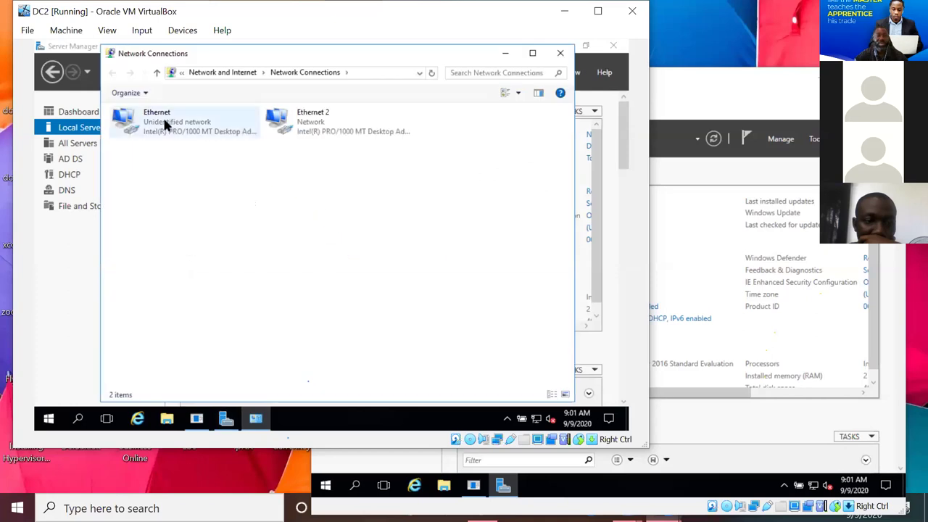
pyautogui.click(164, 125)
pyautogui.rightClick(163, 122)
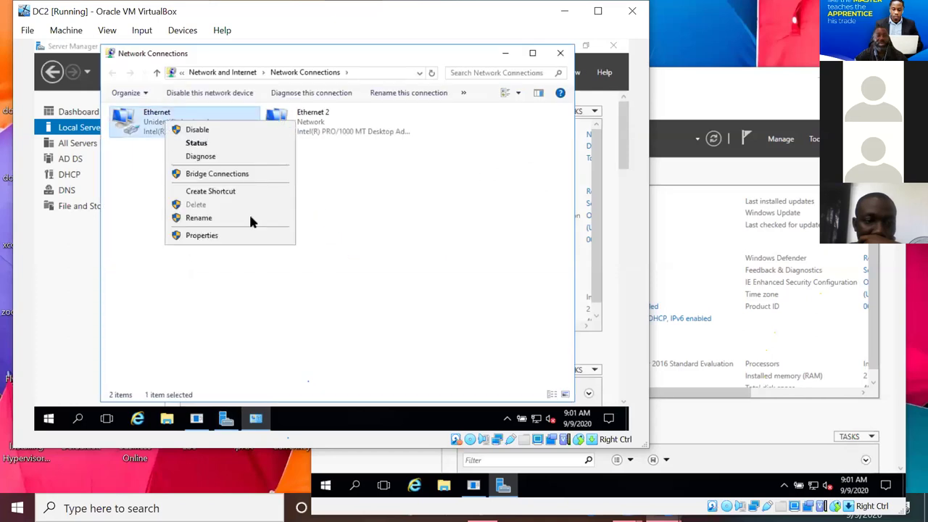
pyautogui.click(227, 239)
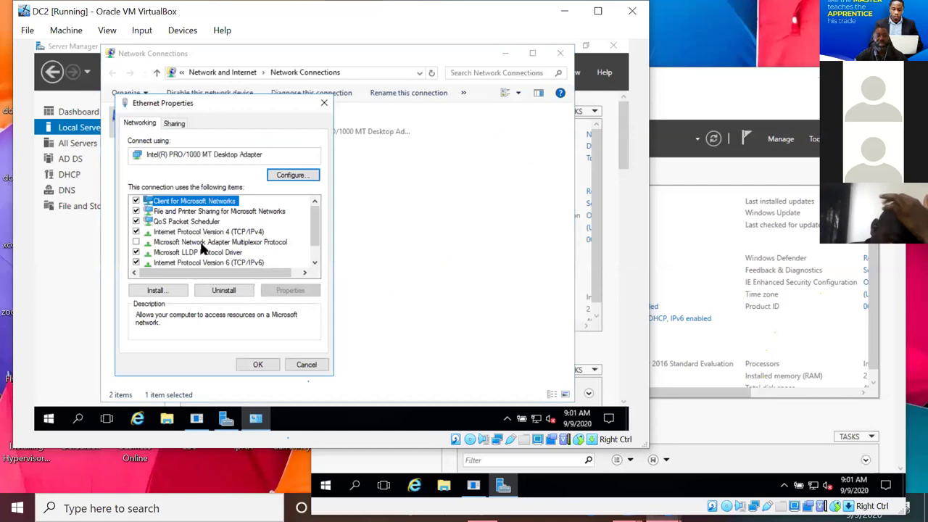
pyautogui.click(217, 232)
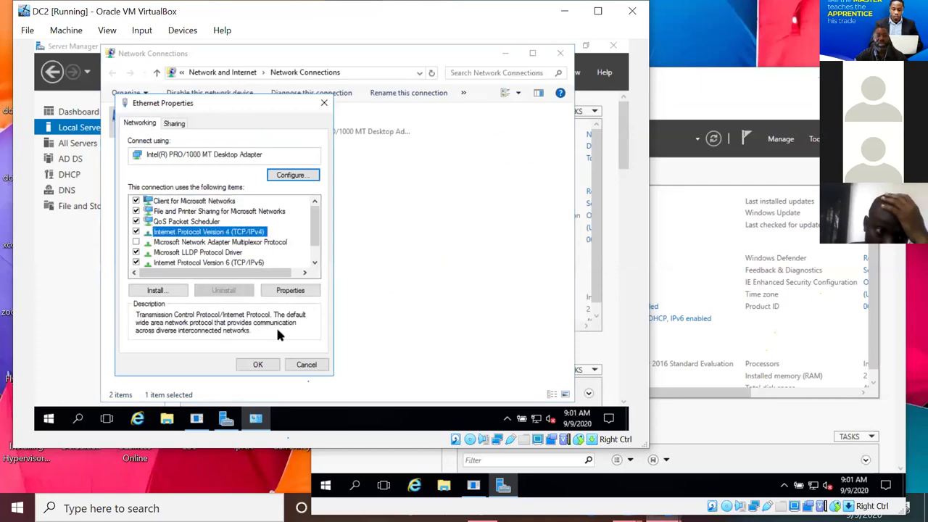
pyautogui.click(293, 291)
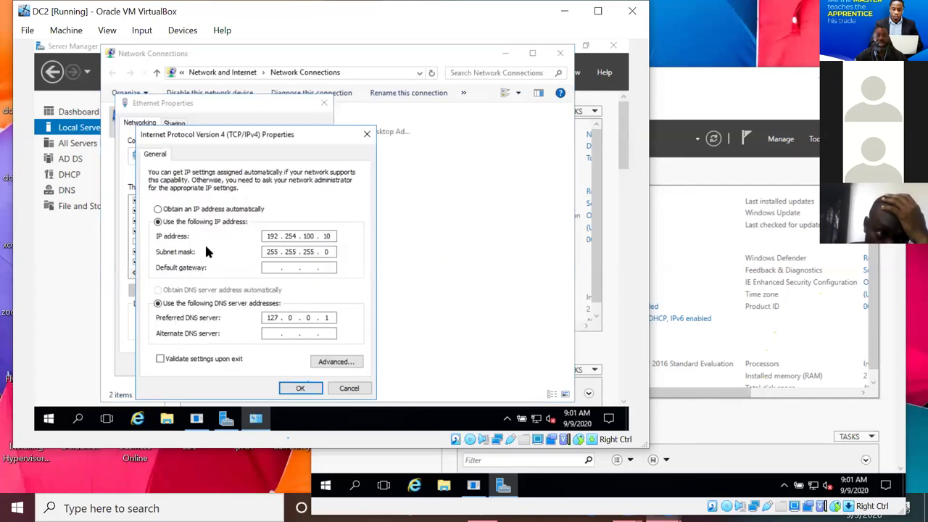
pyautogui.click(159, 209)
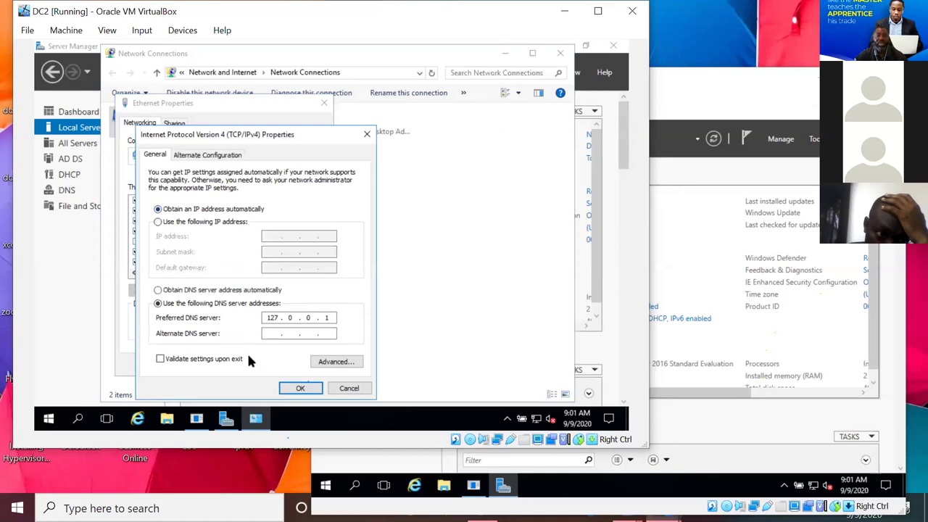
pyautogui.click(296, 386)
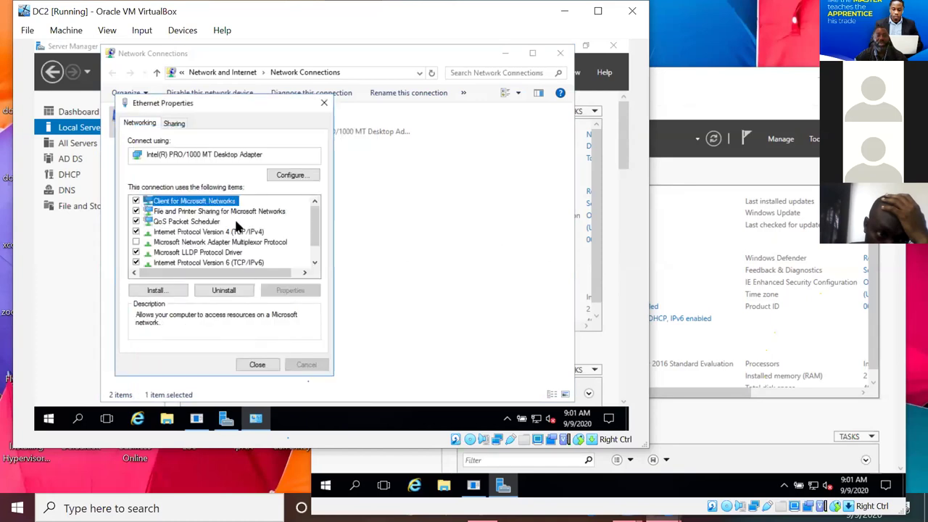
pyautogui.click(254, 364)
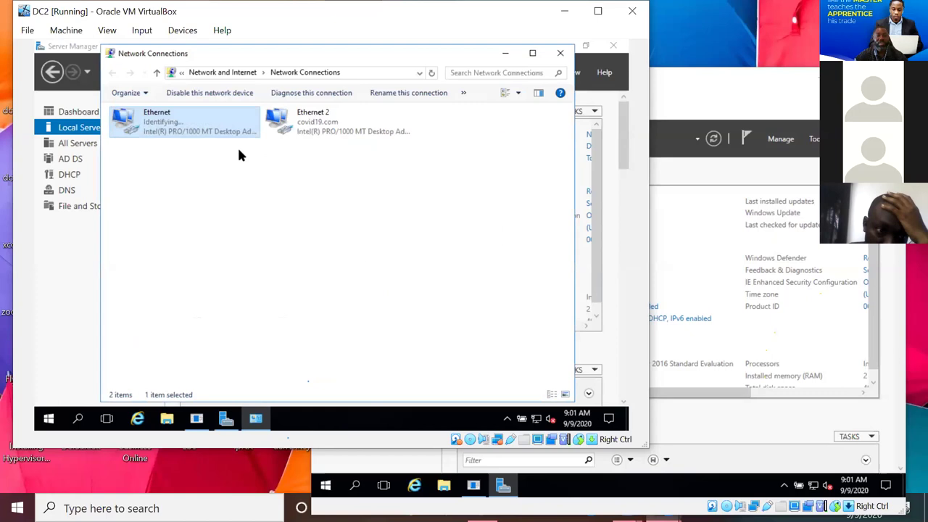
pyautogui.click(560, 53)
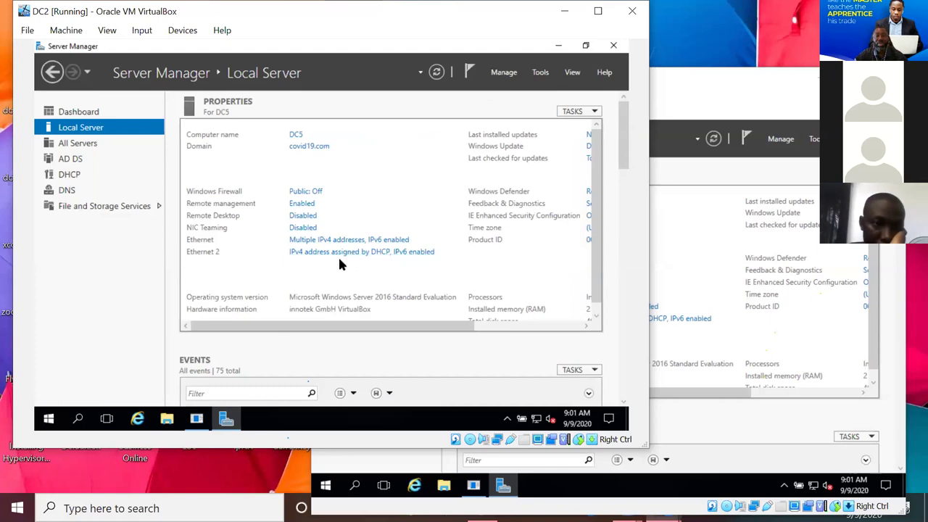
# - Set DC2's Ethernet TCP/IPv4 to obtain the DNS server address automatically too
pyautogui.click(339, 255)
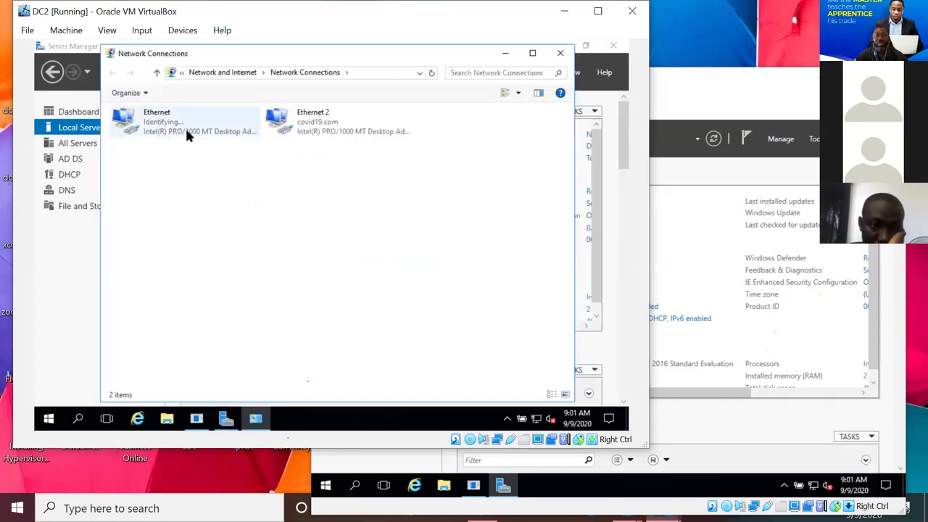
pyautogui.rightClick(186, 132)
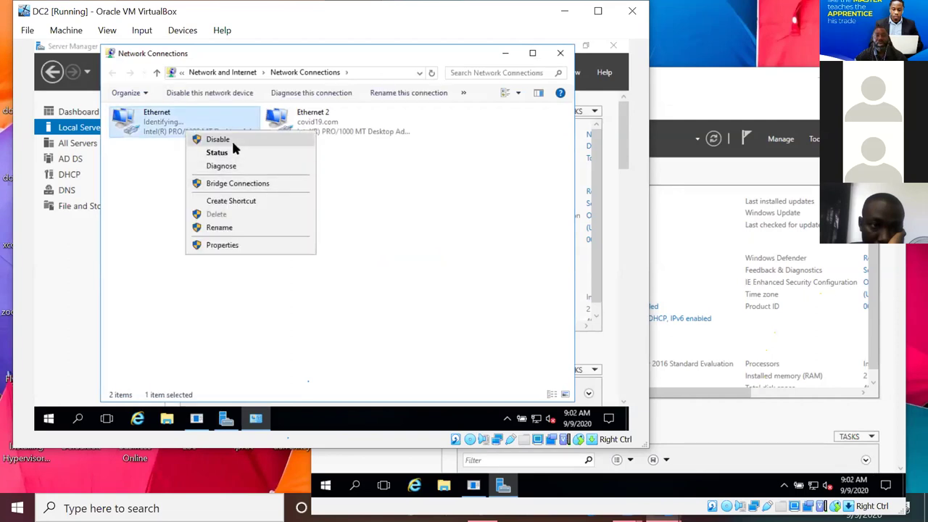
pyautogui.click(221, 245)
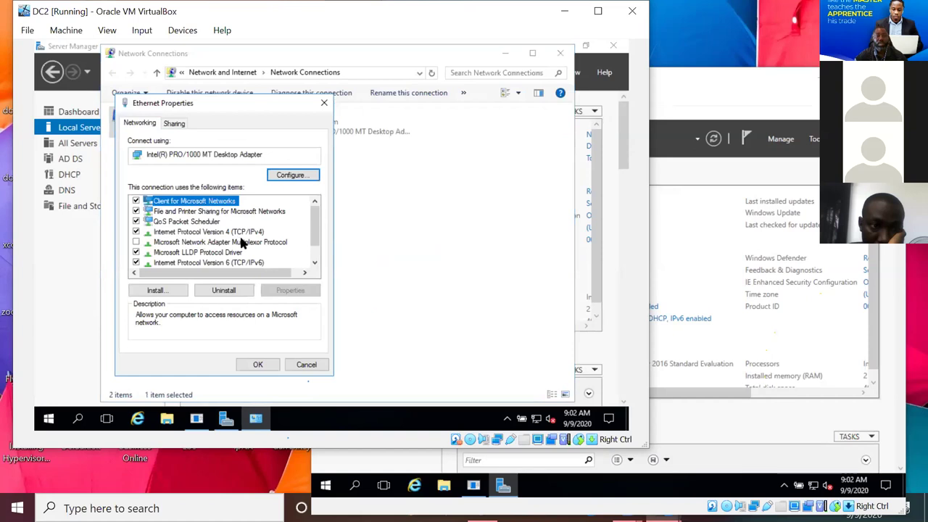
pyautogui.click(243, 233)
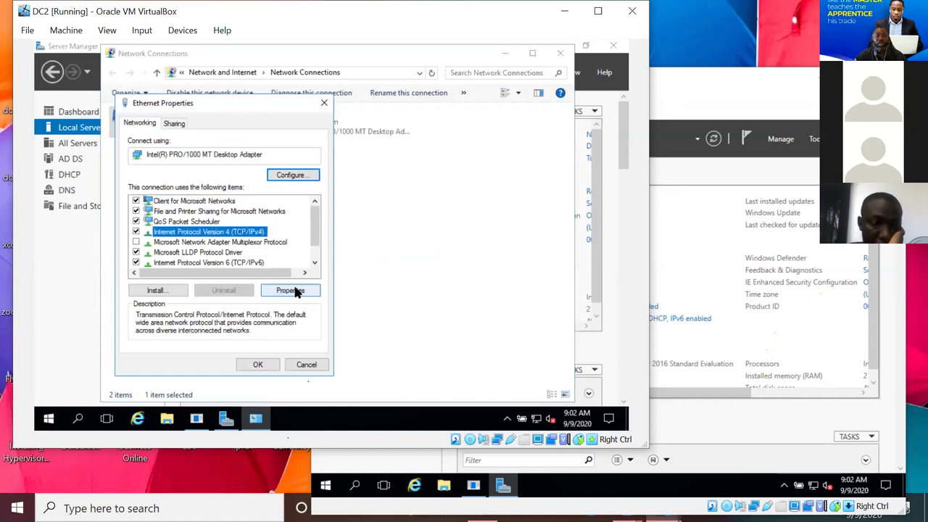
pyautogui.click(291, 290)
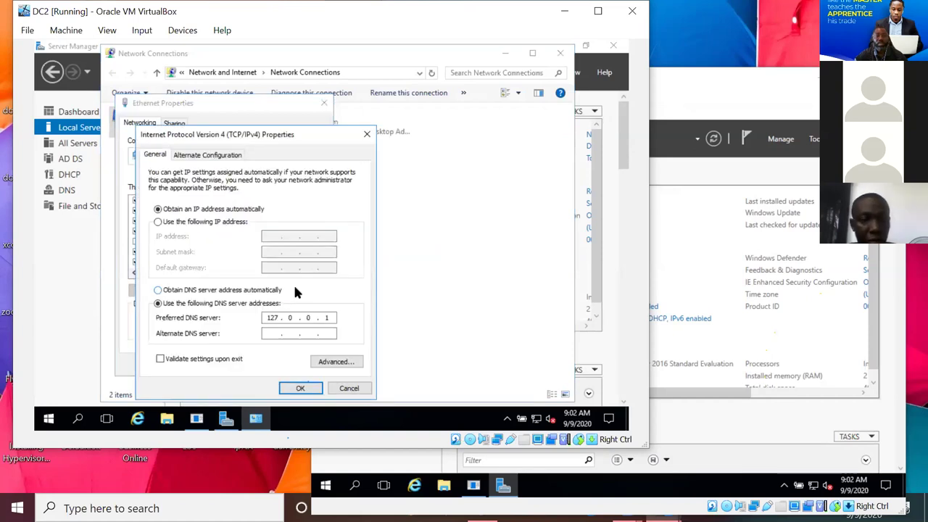
pyautogui.click(170, 290)
pyautogui.click(301, 389)
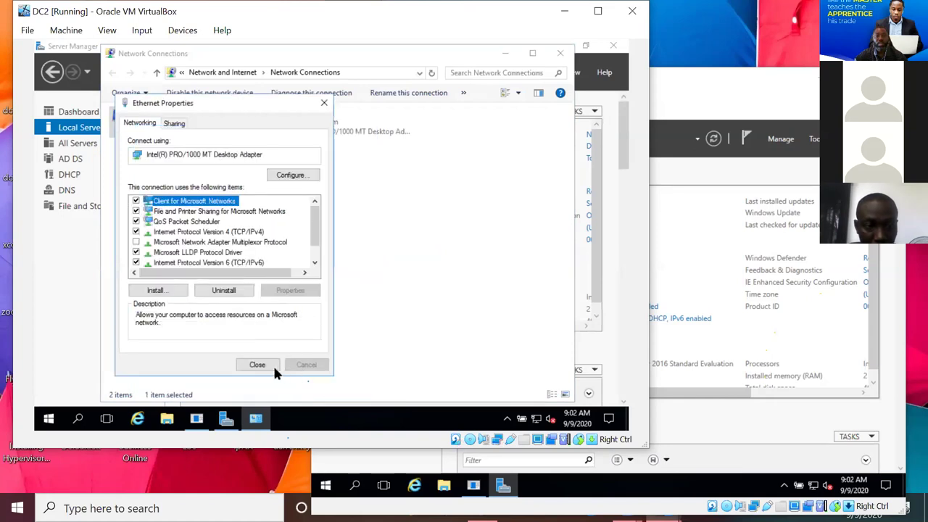
pyautogui.click(258, 365)
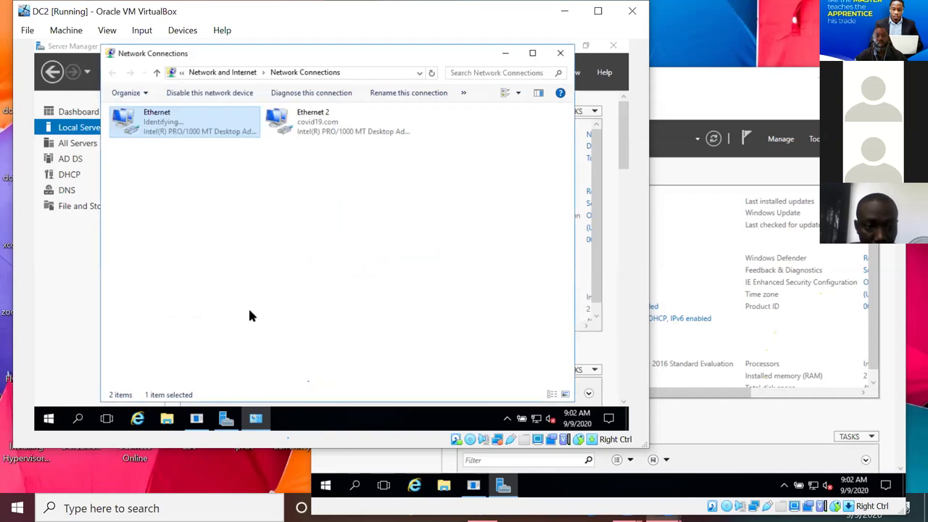
# - Close Network Connections, cycle Server Manager through Dashboard and Local Server, then reopen it
pyautogui.rightClick(174, 118)
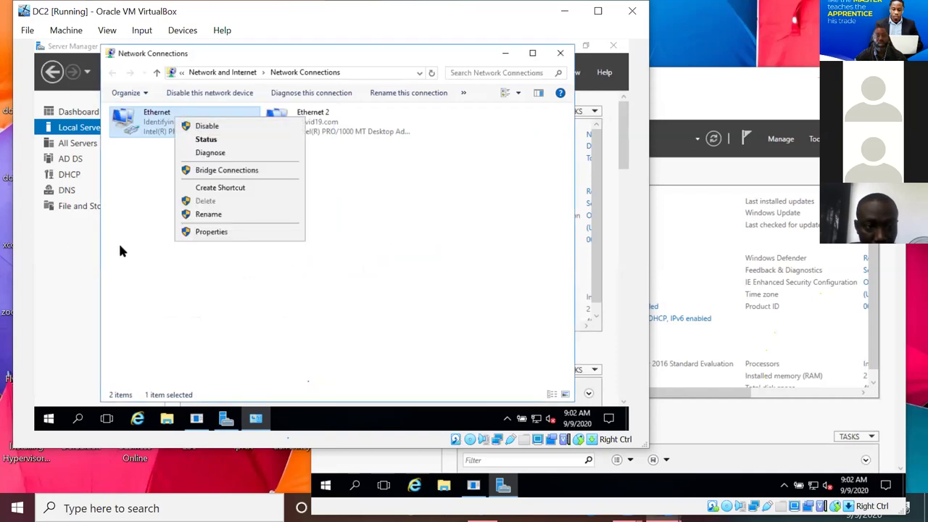
pyautogui.click(561, 53)
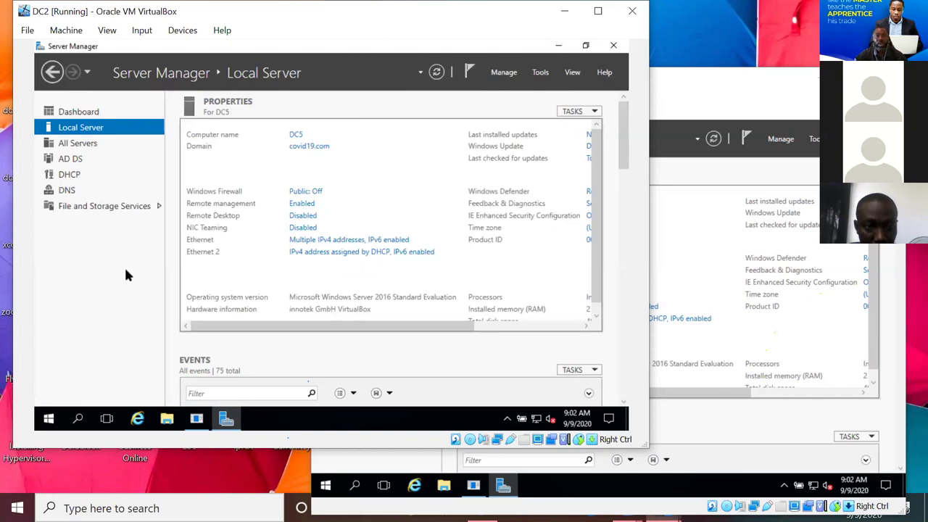
pyautogui.click(78, 111)
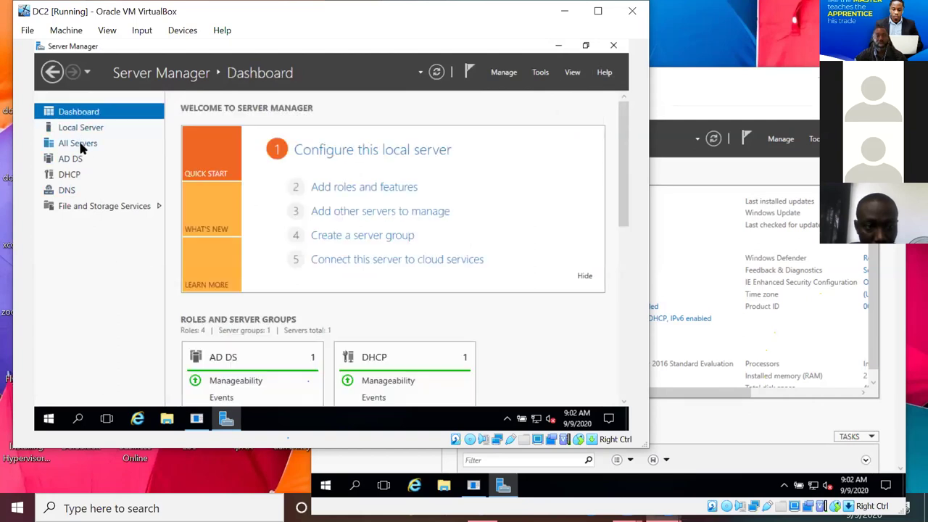
pyautogui.click(80, 127)
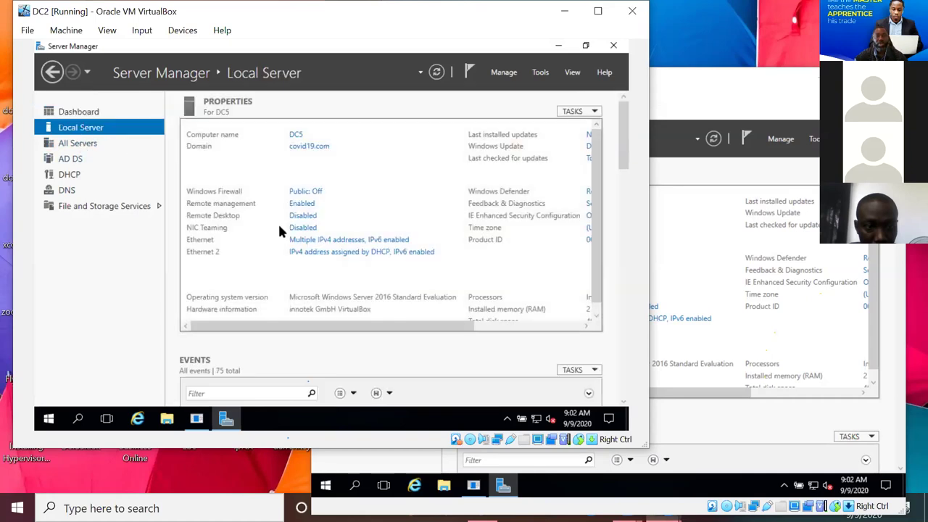
pyautogui.click(345, 246)
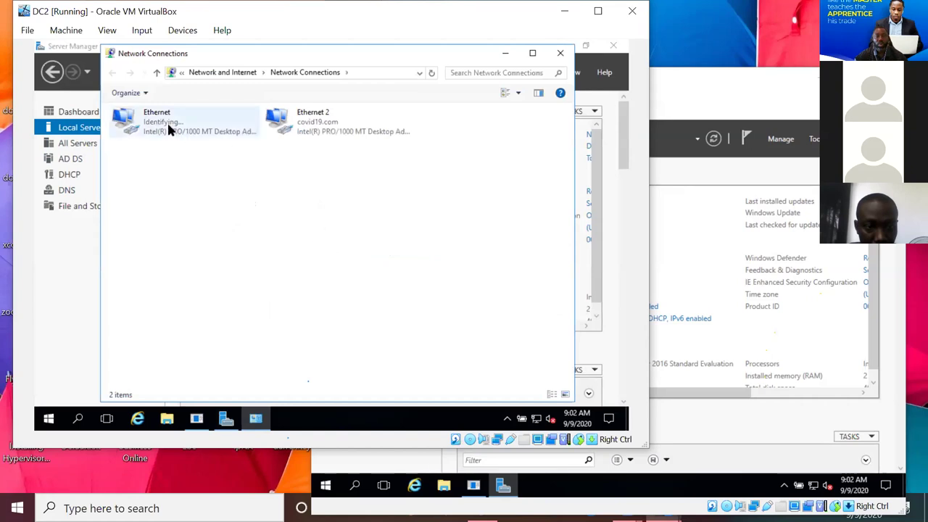
pyautogui.click(168, 129)
pyautogui.rightClick(168, 121)
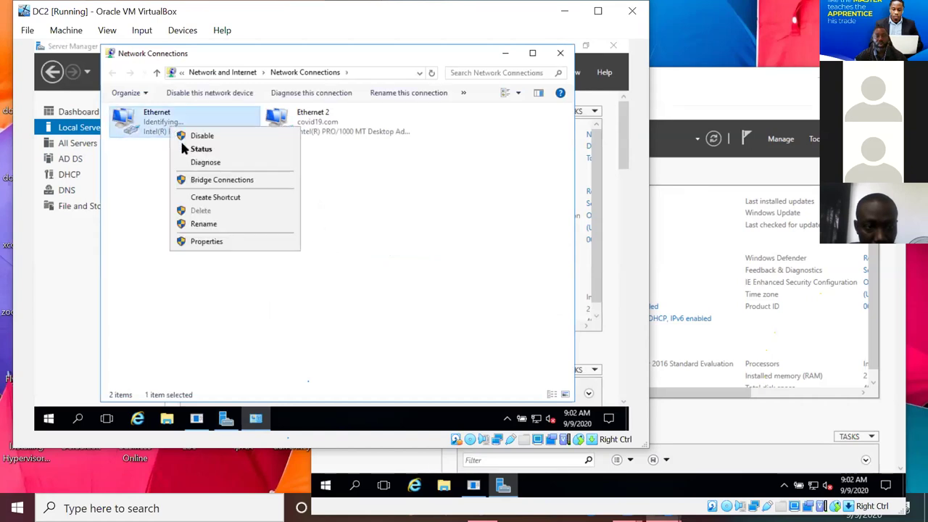
pyautogui.click(233, 241)
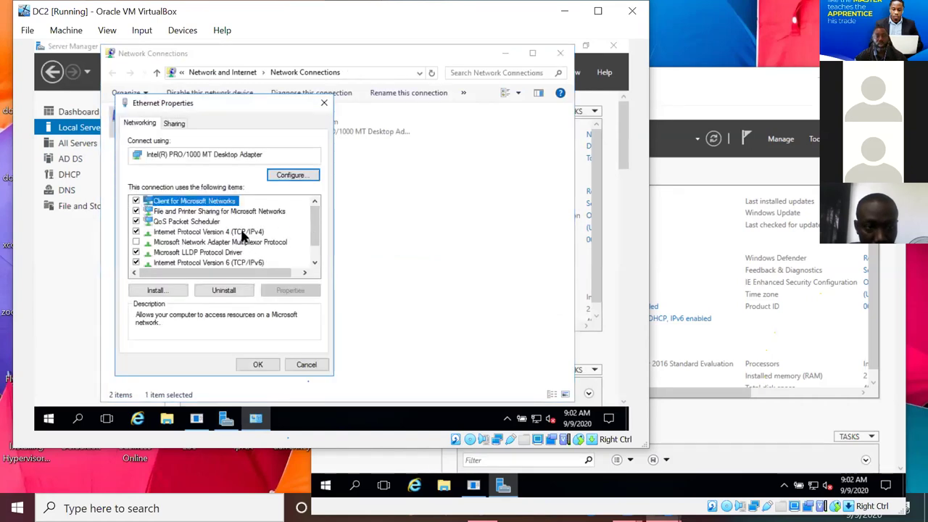
pyautogui.click(242, 231)
pyautogui.click(296, 291)
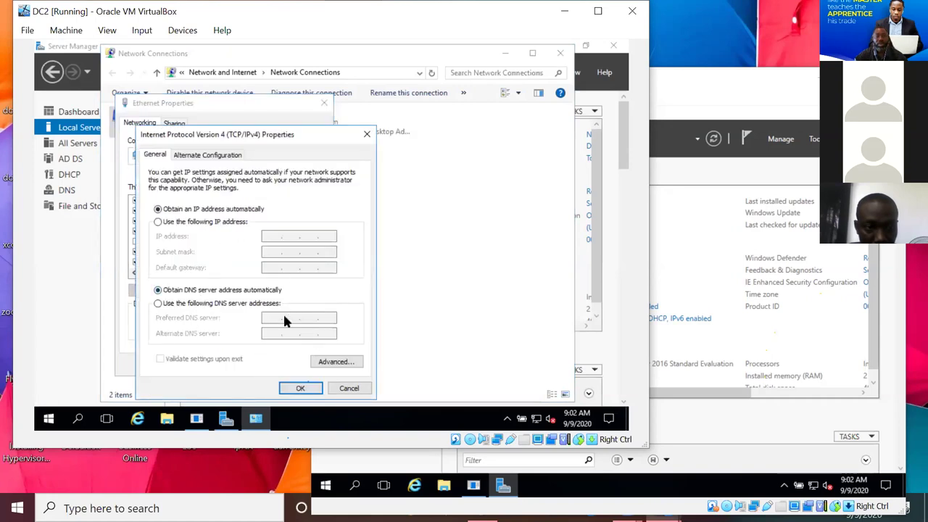
pyautogui.click(308, 387)
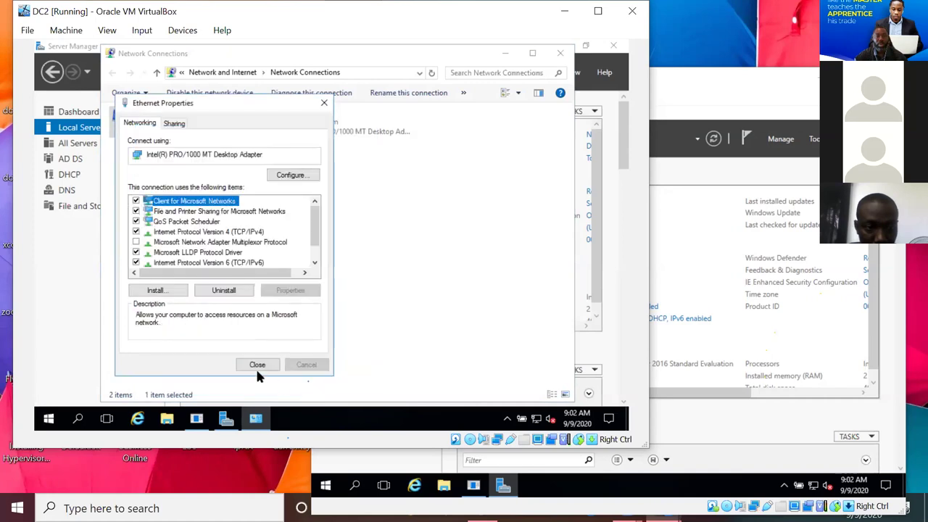
pyautogui.click(194, 232)
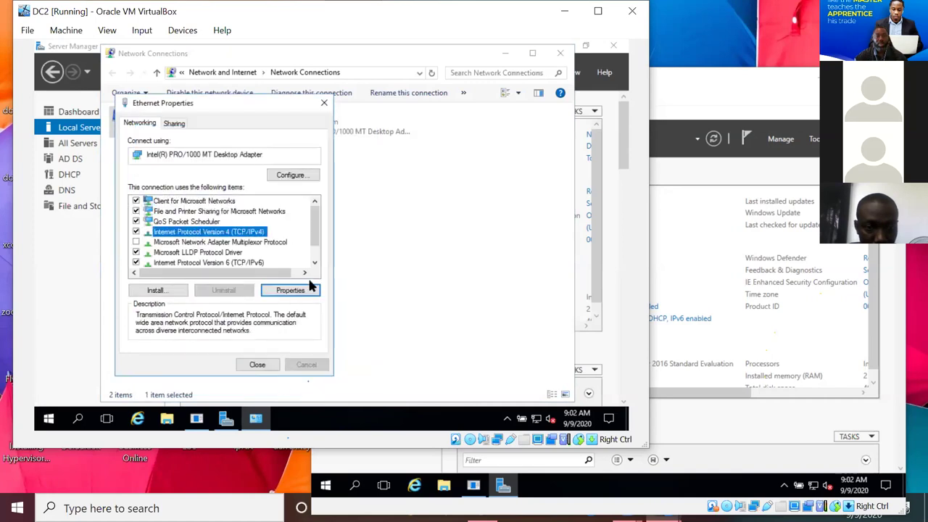
pyautogui.click(304, 288)
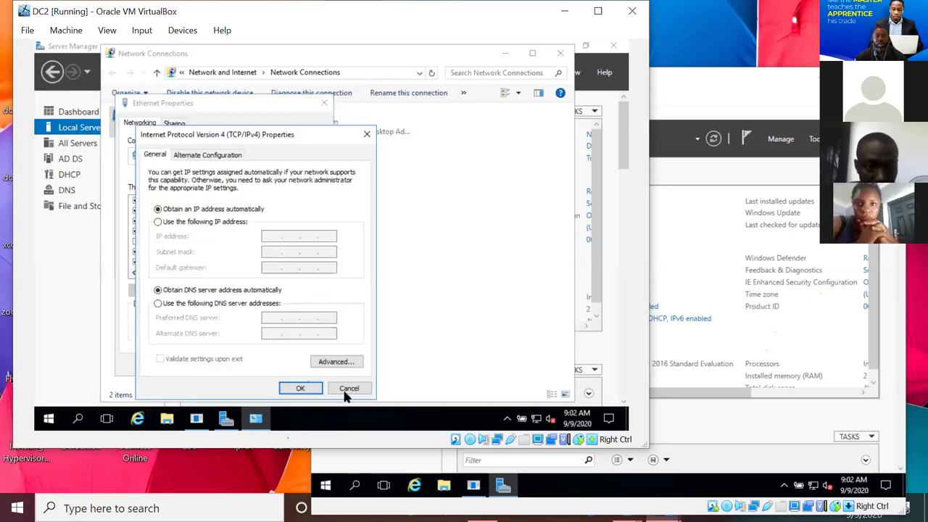
pyautogui.click(300, 385)
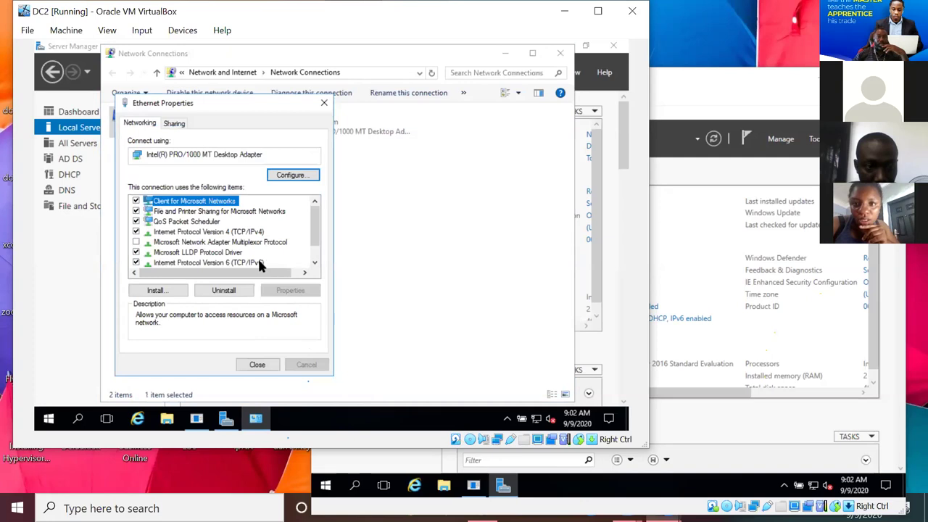
pyautogui.click(259, 263)
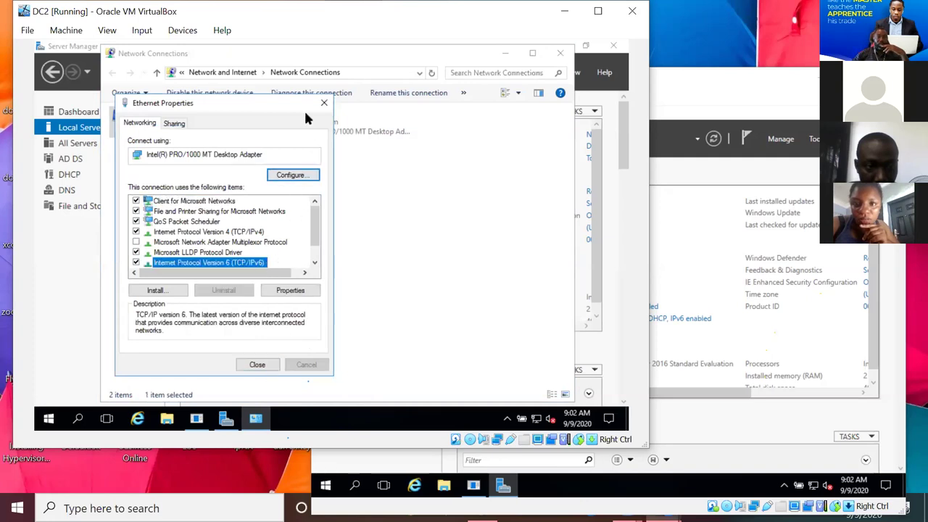
pyautogui.click(324, 106)
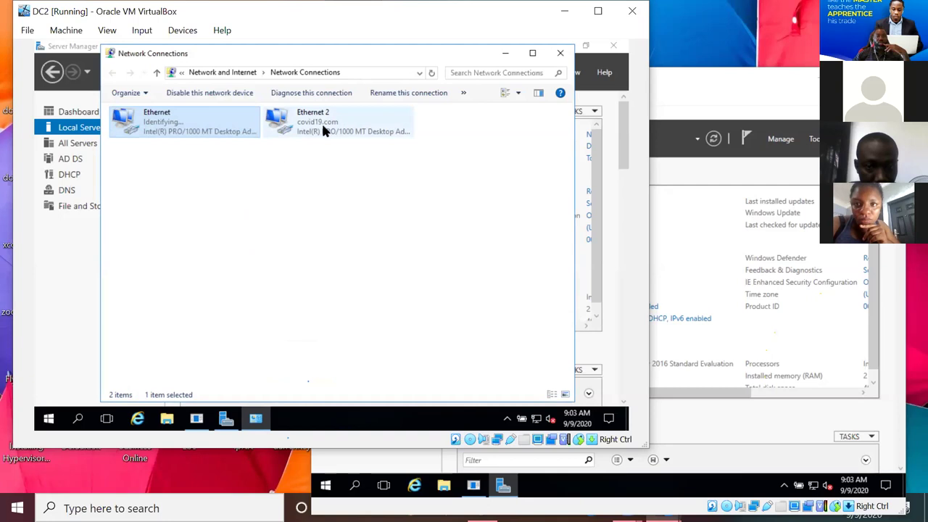
# - Review Ethernet 2's TCP/IPv4 settings, confirm with OK, and close Network Connections
pyautogui.rightClick(323, 128)
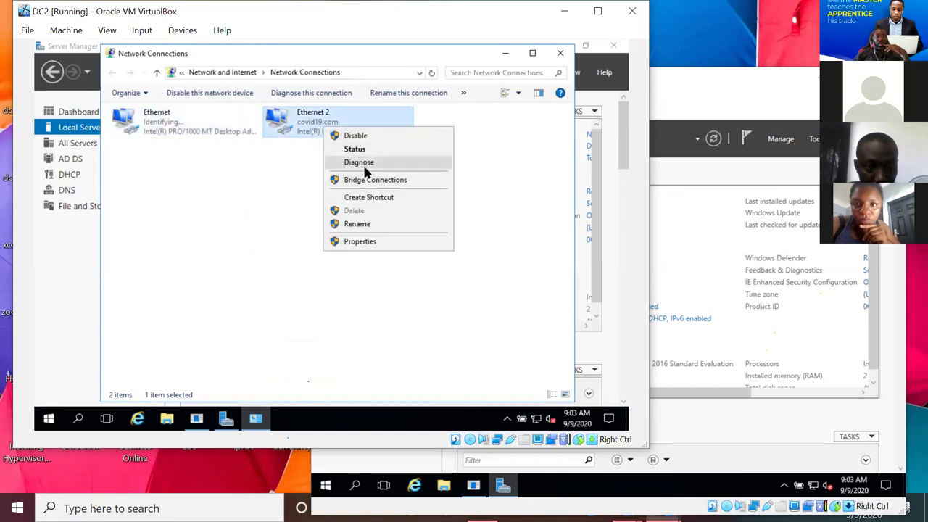
pyautogui.click(363, 242)
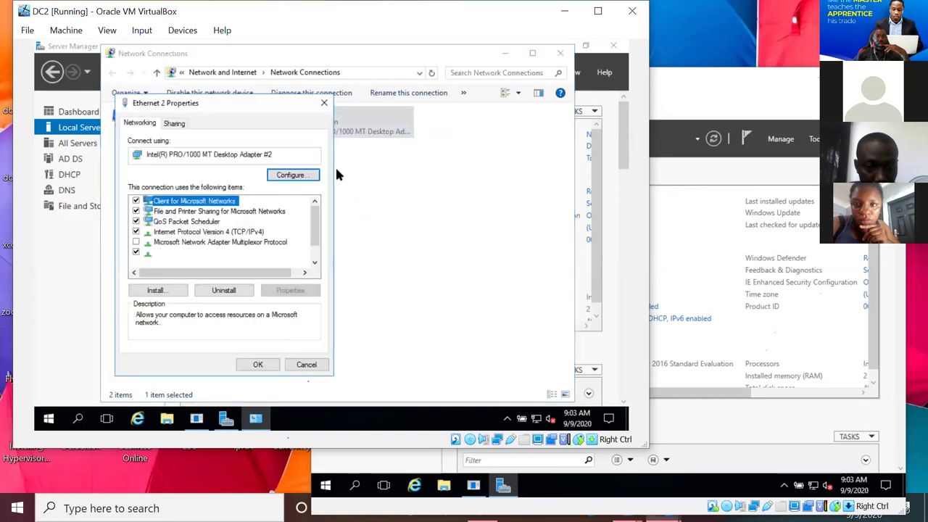
pyautogui.click(243, 232)
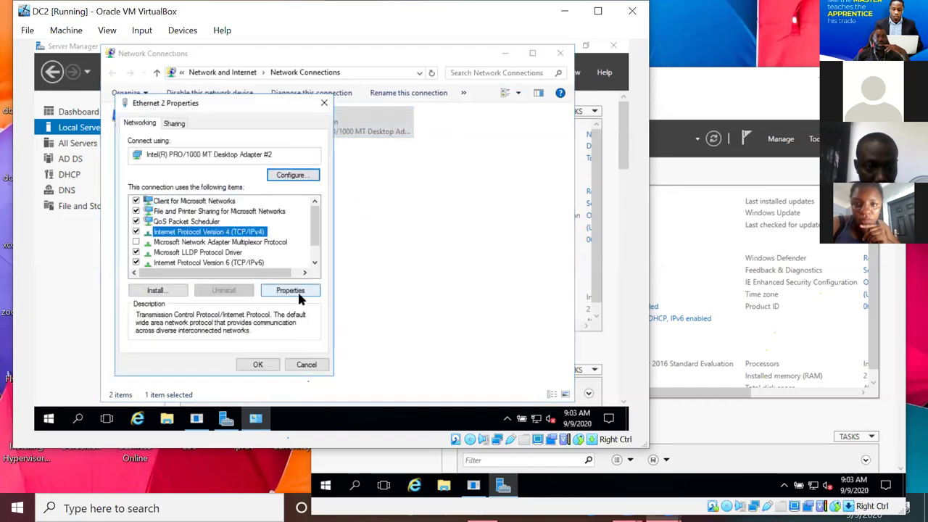
pyautogui.click(291, 291)
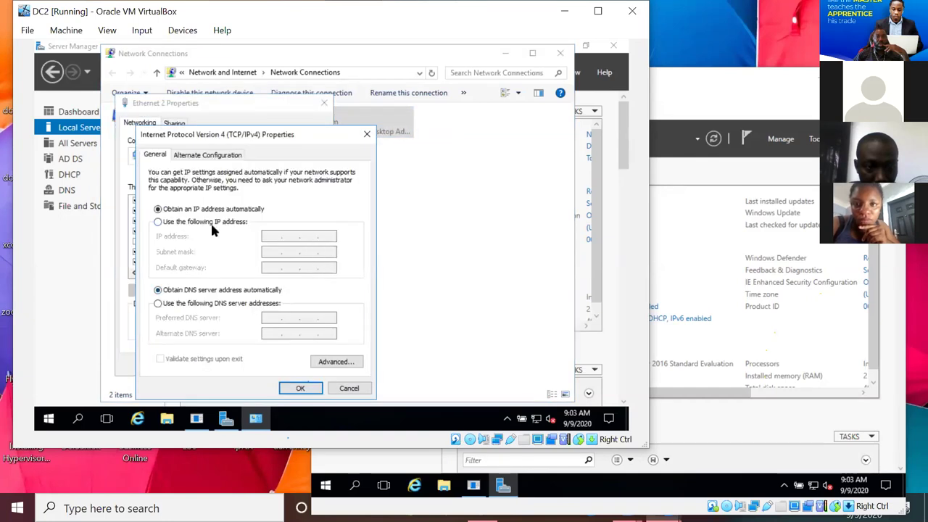
pyautogui.click(301, 389)
pyautogui.click(263, 368)
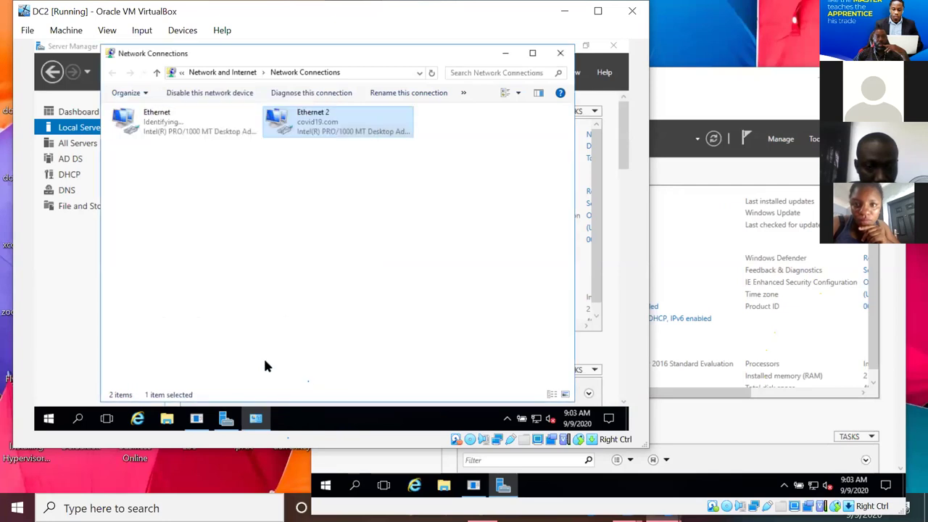
pyautogui.click(562, 54)
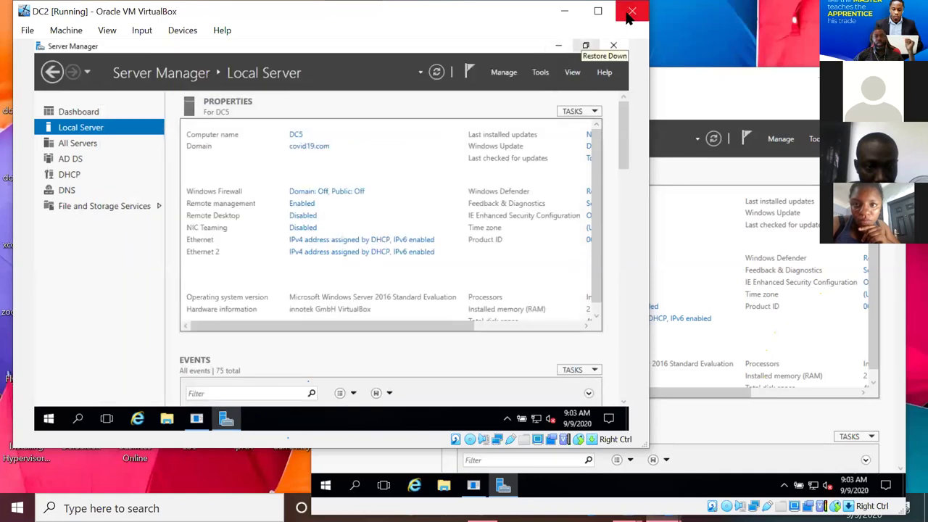
# - Power off DC2 with File > Close and maximize the DC5 window
pyautogui.click(26, 30)
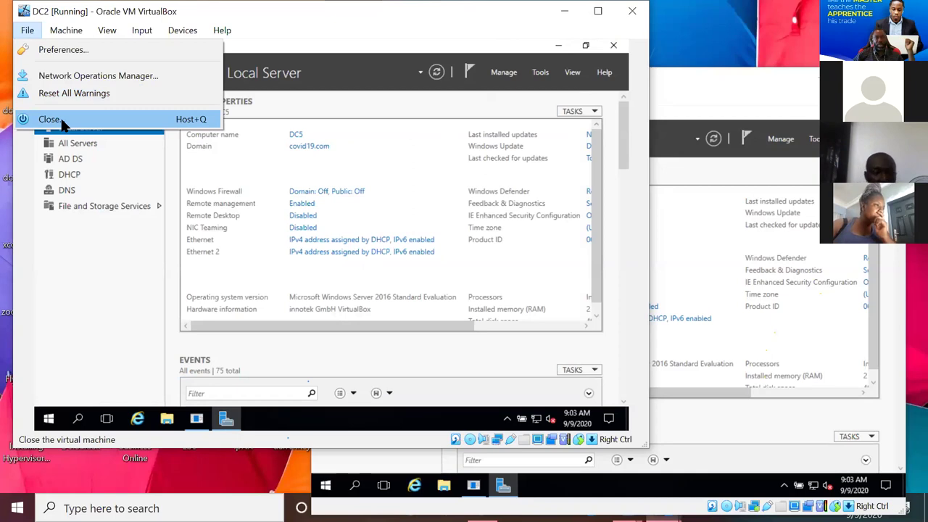
pyautogui.click(63, 122)
pyautogui.click(299, 267)
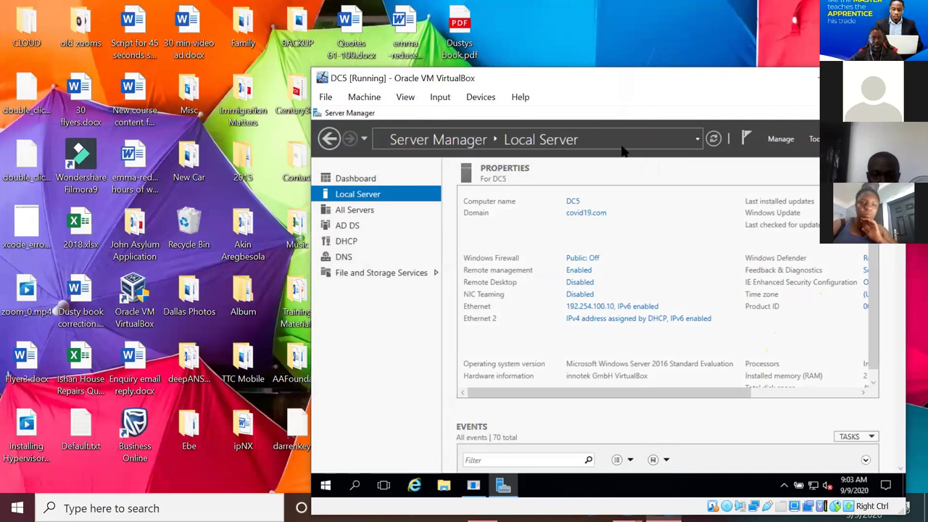
pyautogui.doubleClick(667, 73)
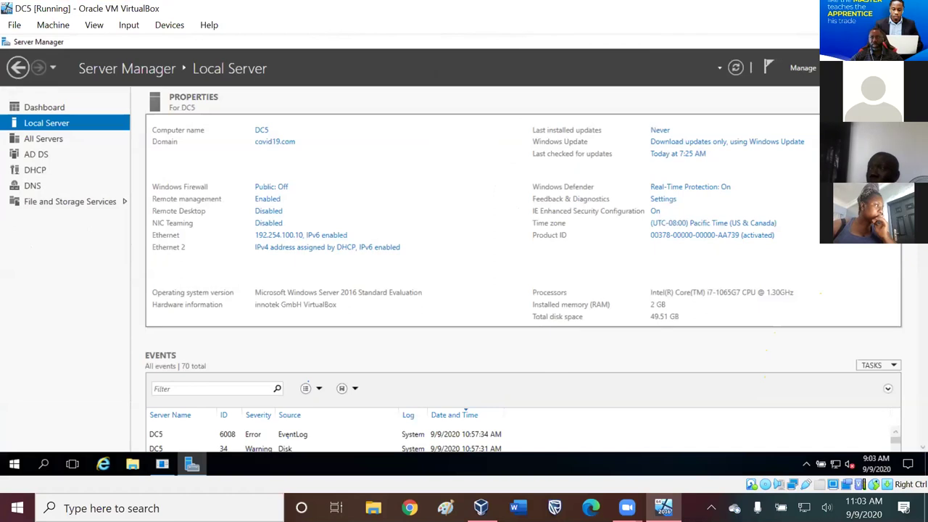
# - Restore DC5's window size, switch to VirtualBox Manager, and start DC2
pyautogui.press('super+Down')
pyautogui.hotkey('alt', 'Tab')
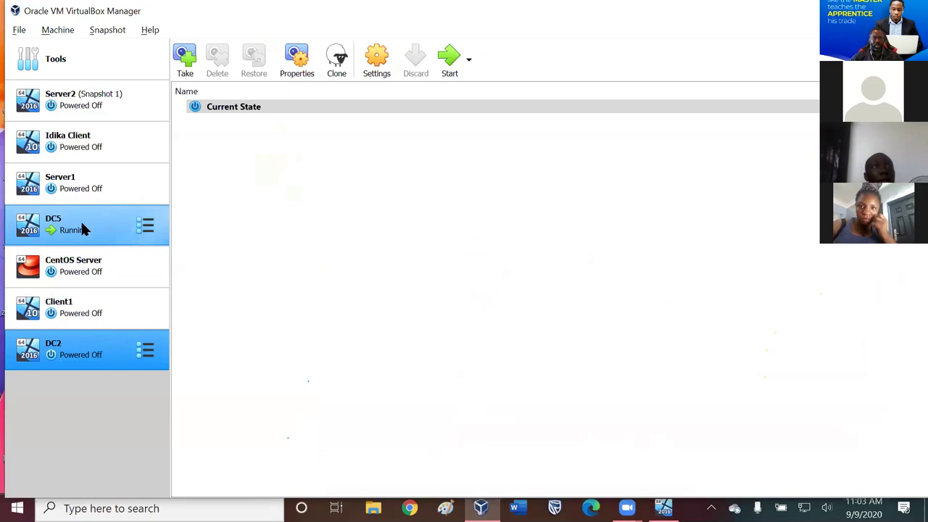
pyautogui.click(451, 58)
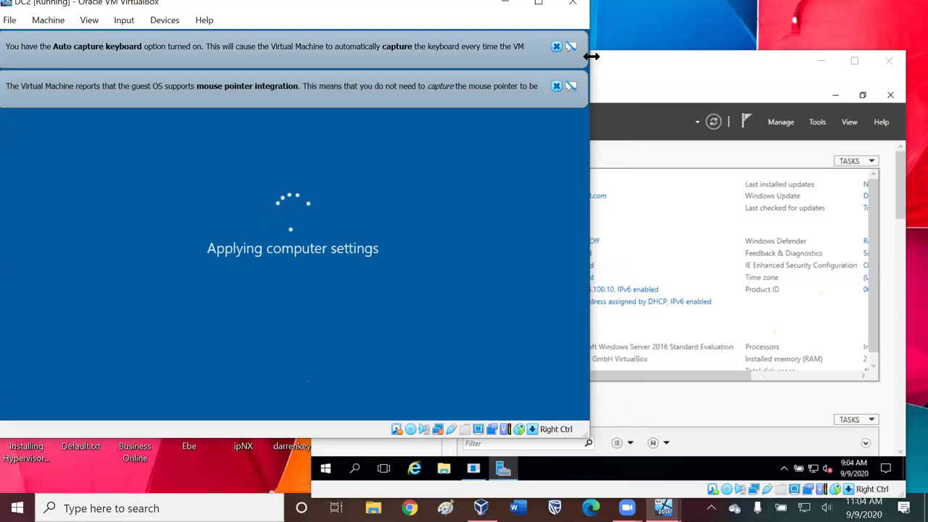
# - Dismiss DC2's mouse and keyboard notices and reposition its window while it boots
pyautogui.click(556, 86)
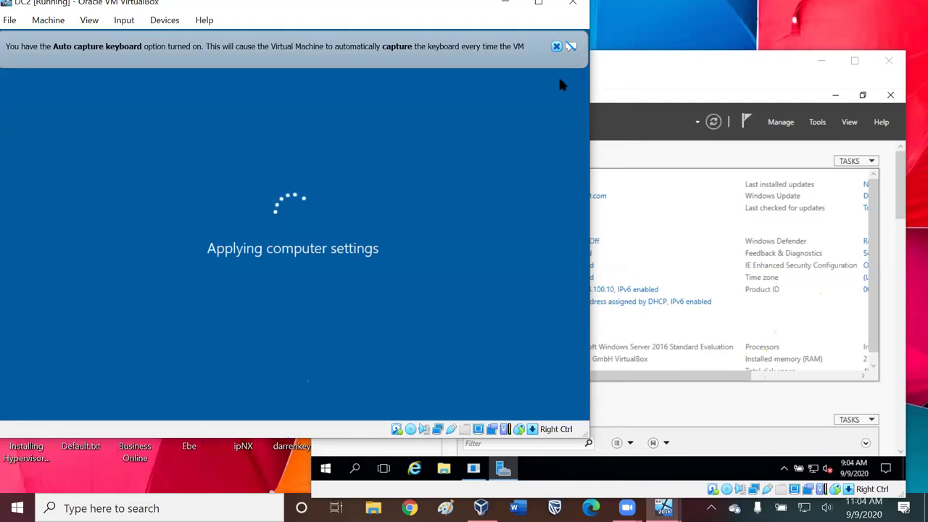
pyautogui.click(556, 47)
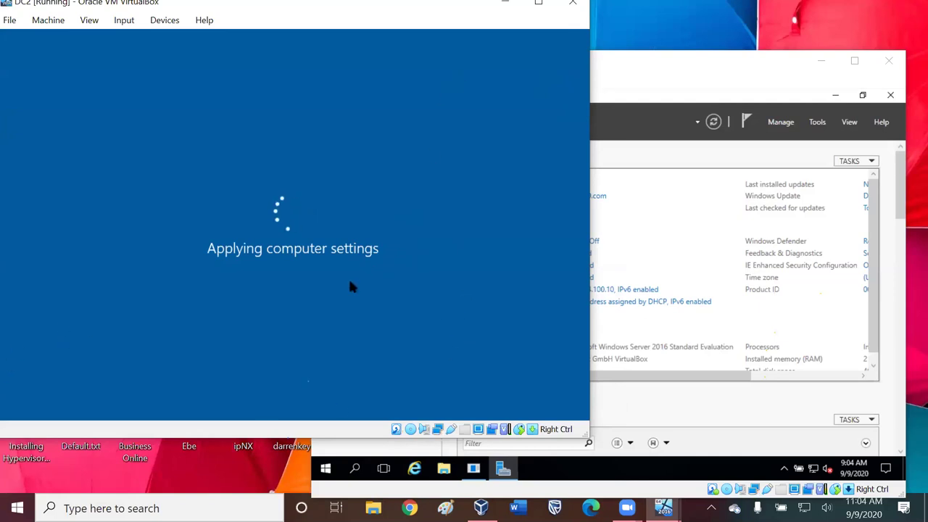
pyautogui.click(662, 66)
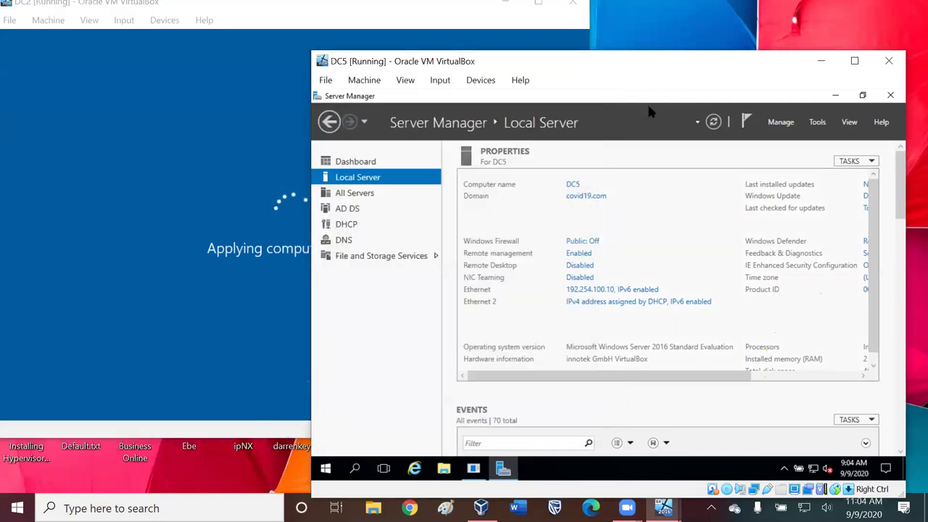
pyautogui.click(240, 171)
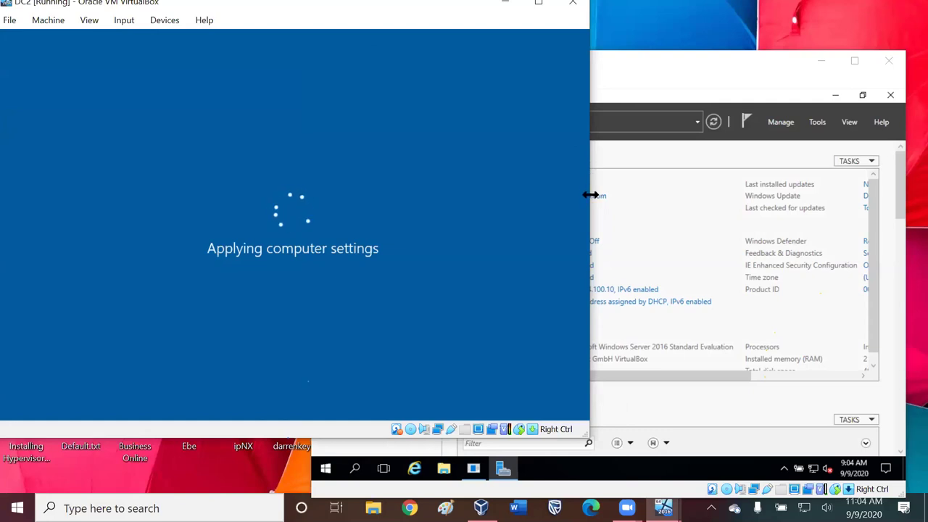
pyautogui.moveTo(591, 195); pyautogui.dragTo(537, 195)
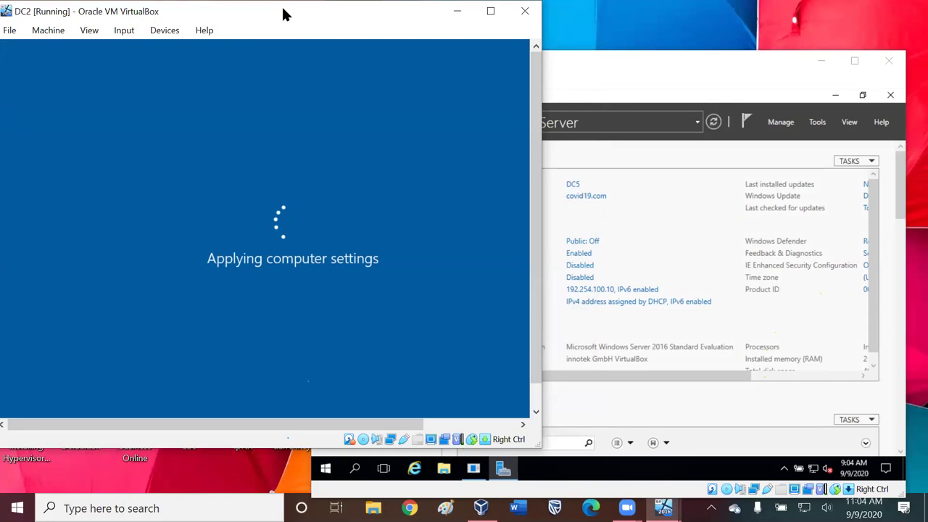
pyautogui.moveTo(283, 14); pyautogui.dragTo(300, 17)
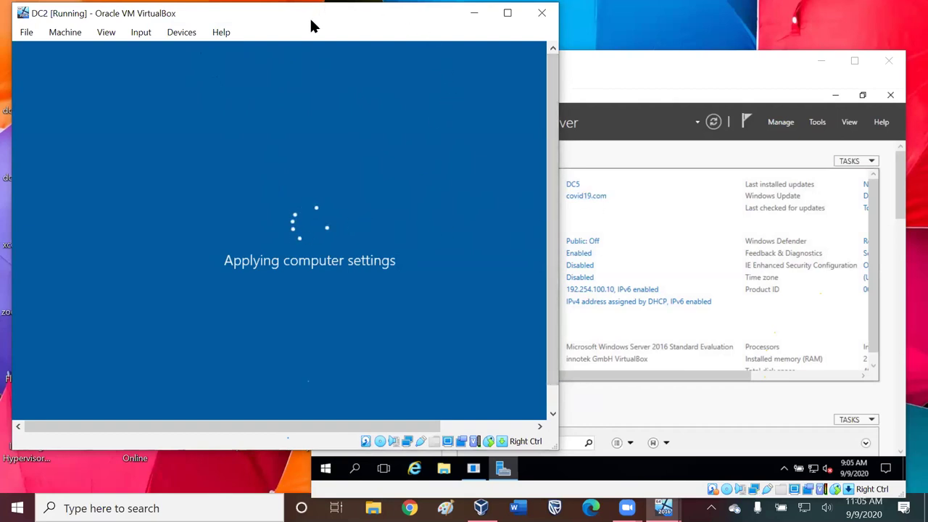
pyautogui.moveTo(311, 23); pyautogui.dragTo(307, 29)
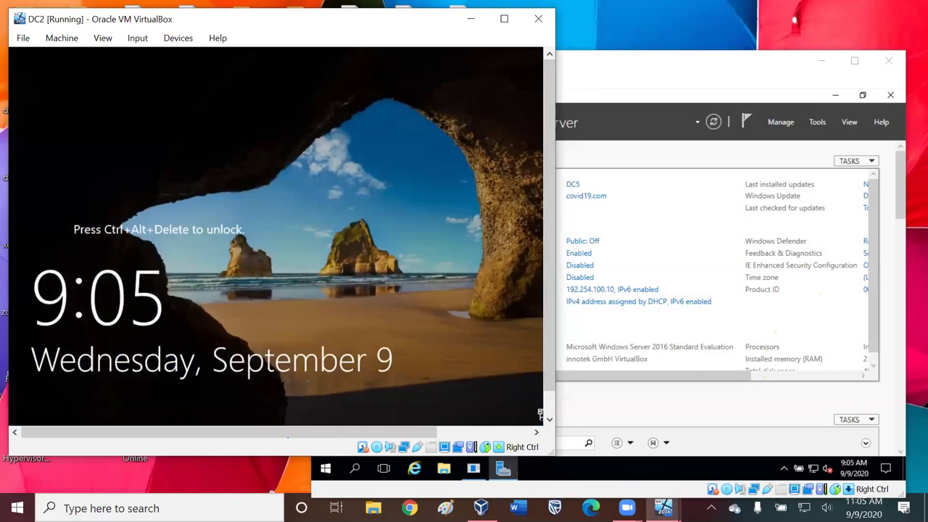
# - Send Ctrl-Alt-Del to DC2 and sign in with the domain Administrator password
pyautogui.click(137, 38)
pyautogui.moveTo(171, 59)
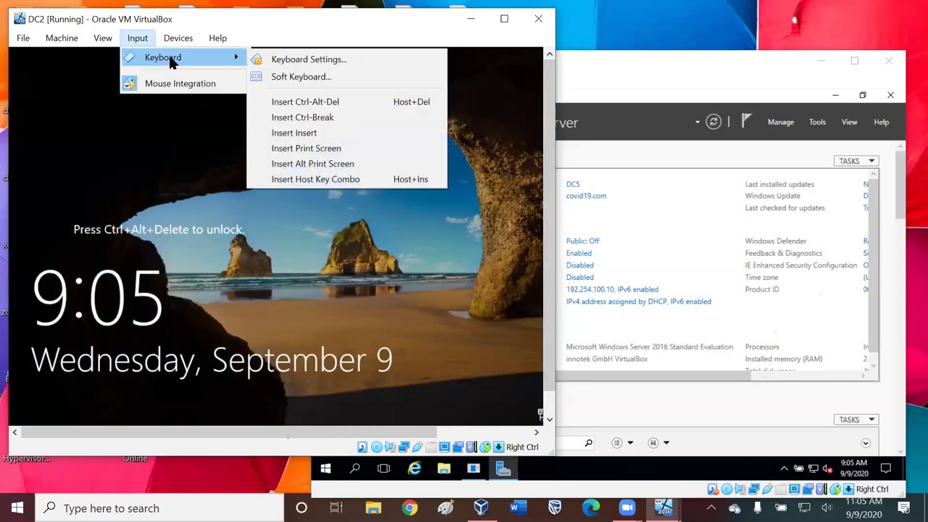
pyautogui.click(300, 106)
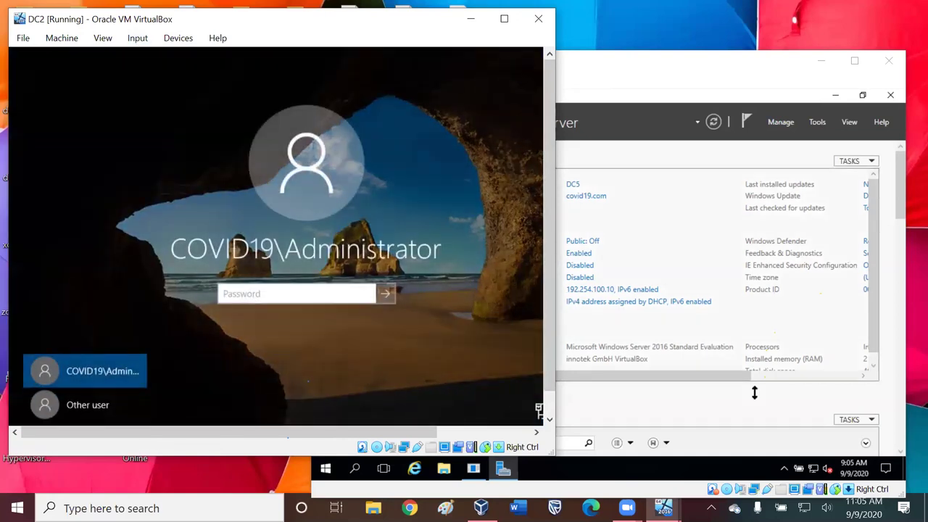
pyautogui.write('••••')
pyautogui.press('Return')
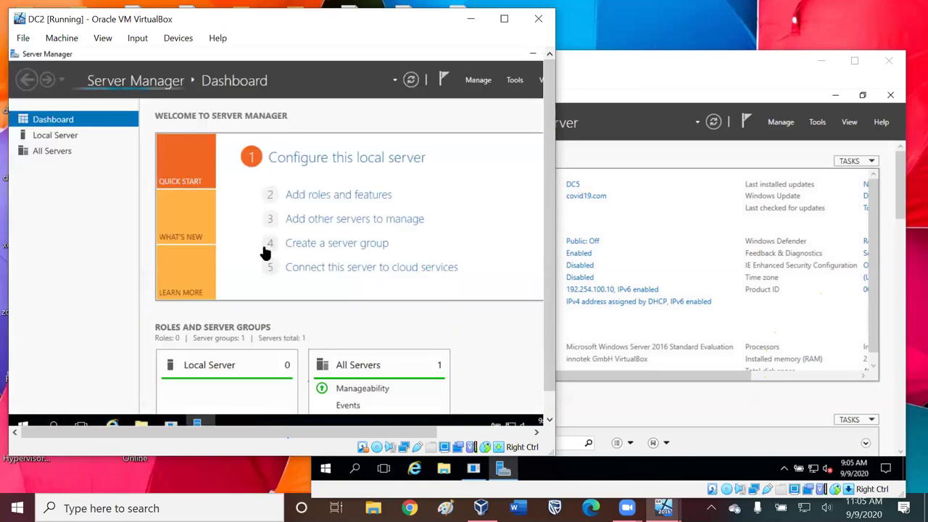
# - From DC2's Local Server page, open the Ethernet adapter's Properties in Network Connections
pyautogui.click(64, 137)
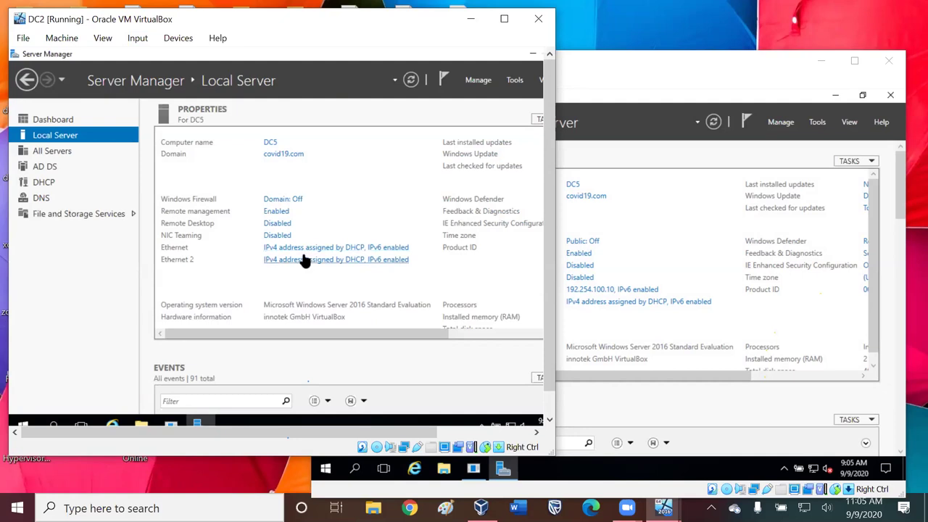
pyautogui.click(308, 249)
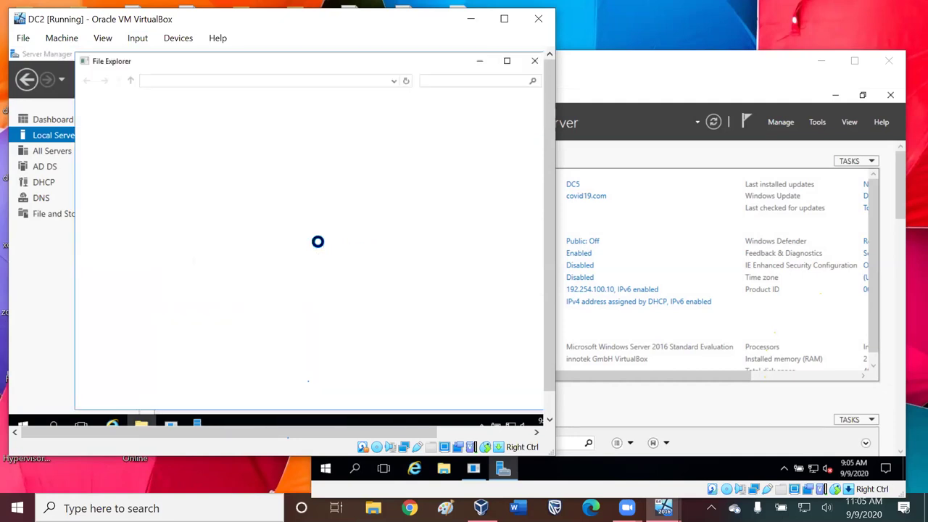
pyautogui.rightClick(133, 129)
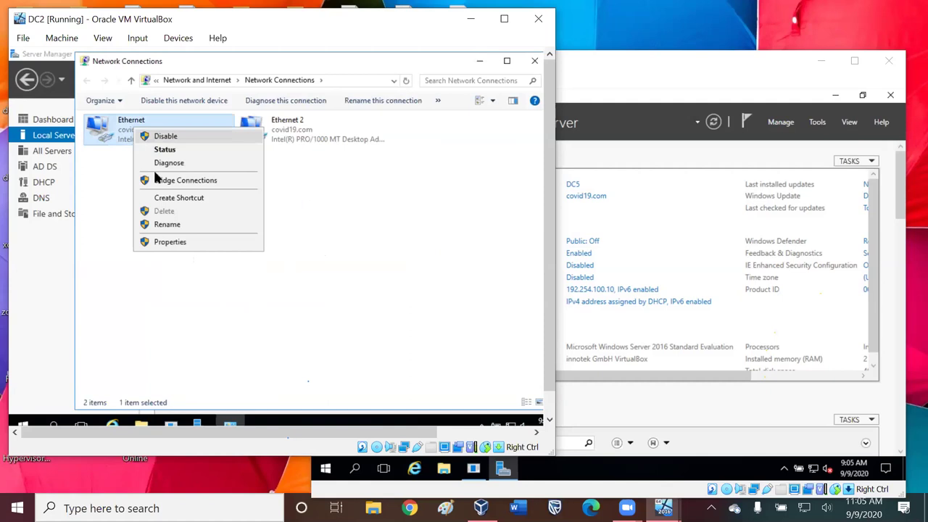
pyautogui.click(171, 242)
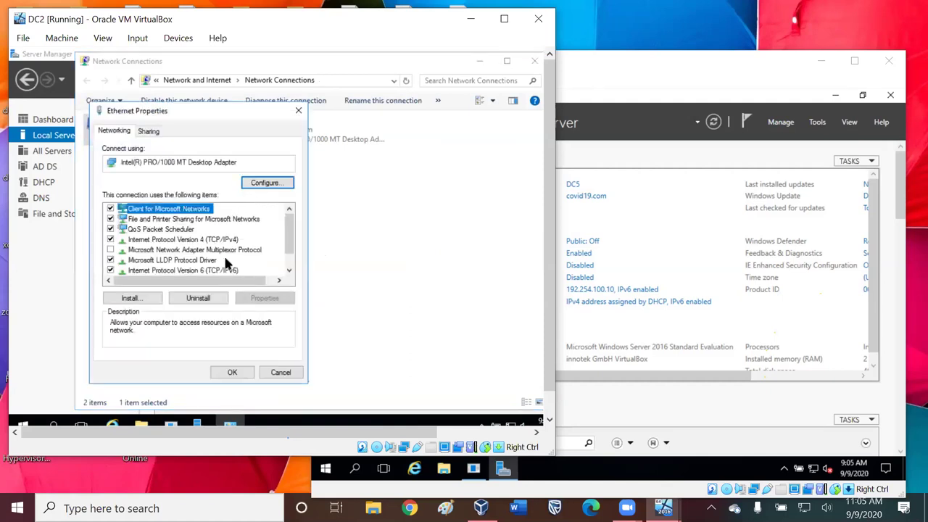
# - Give IPv4 the static address 192.254.100.13 with subnet mask 255.255.255.0
pyautogui.click(212, 241)
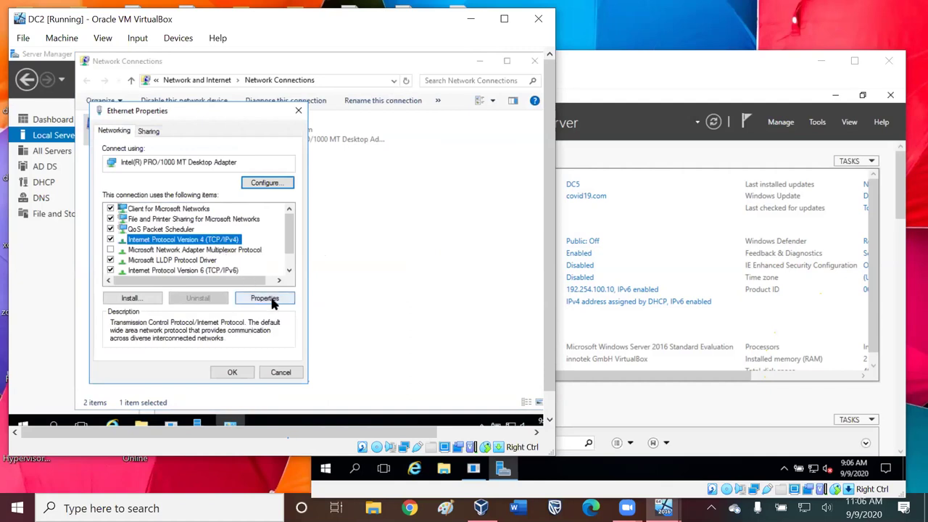
pyautogui.click(266, 298)
pyautogui.click(133, 229)
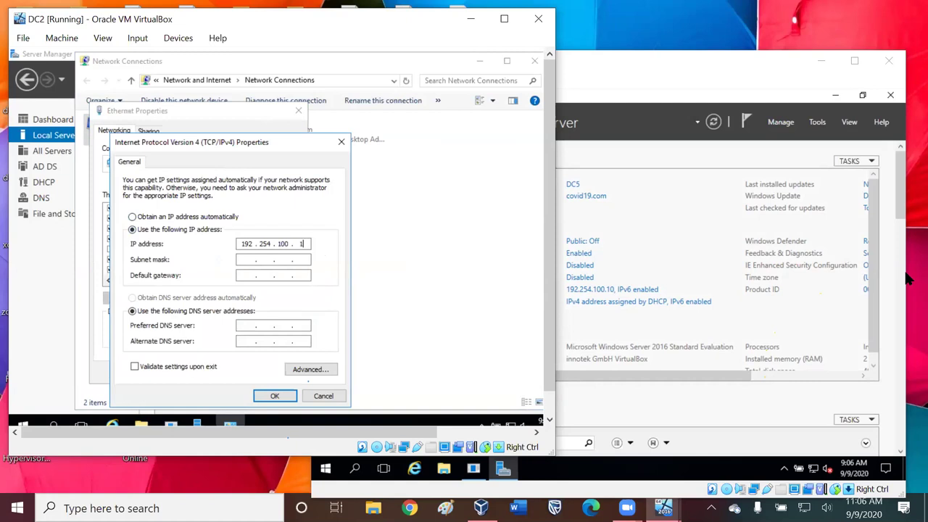
pyautogui.press('Tab')
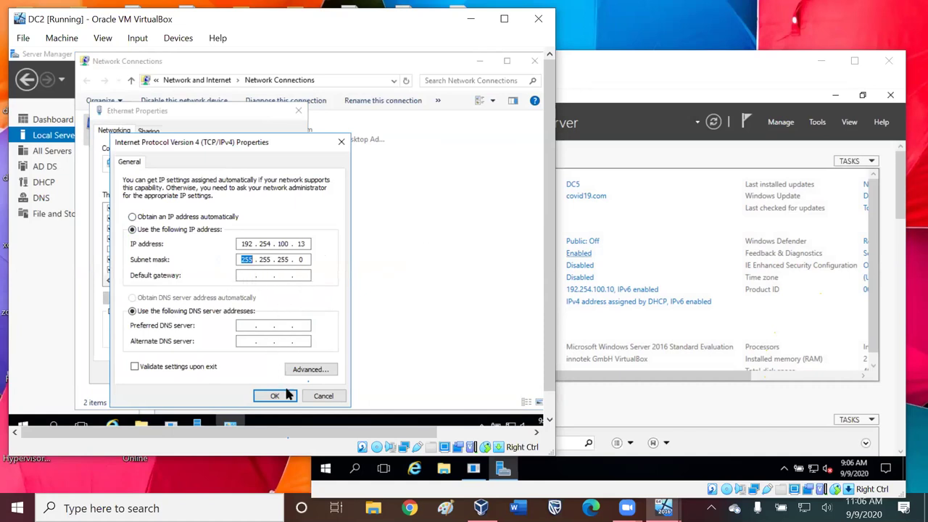
pyautogui.click(276, 400)
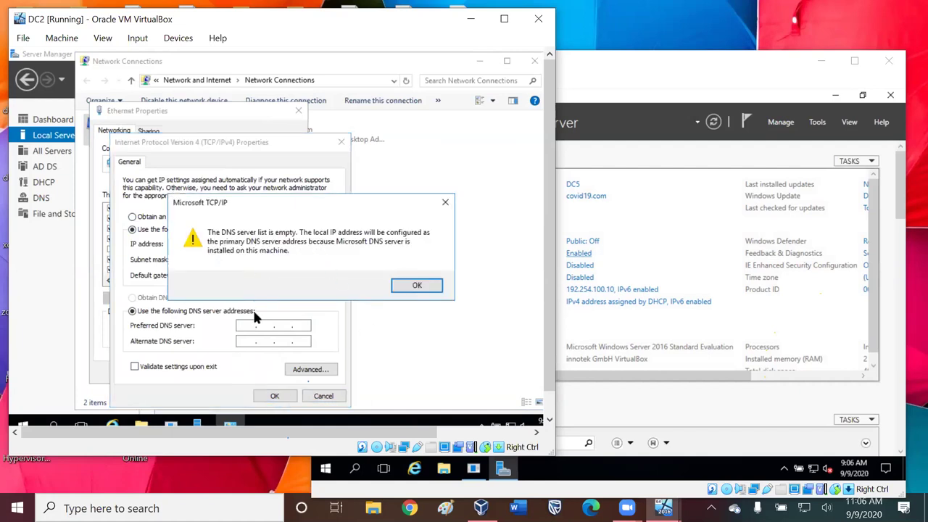
# - Dismiss the empty-DNS warning, then enter gateway and preferred DNS 192.254.100.10 in IPv4 Properties
pyautogui.press('Return')
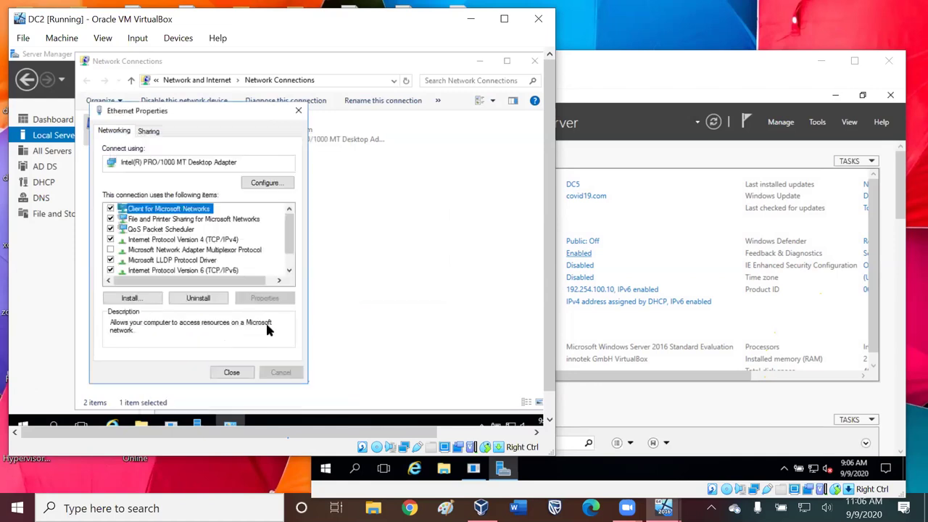
pyautogui.click(227, 242)
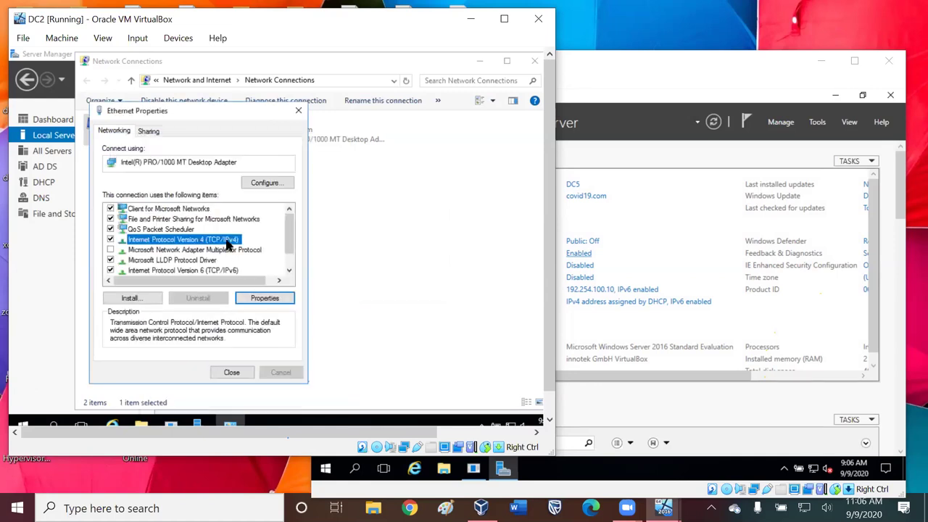
pyautogui.click(268, 298)
pyautogui.click(246, 328)
pyautogui.write('2 . . .')
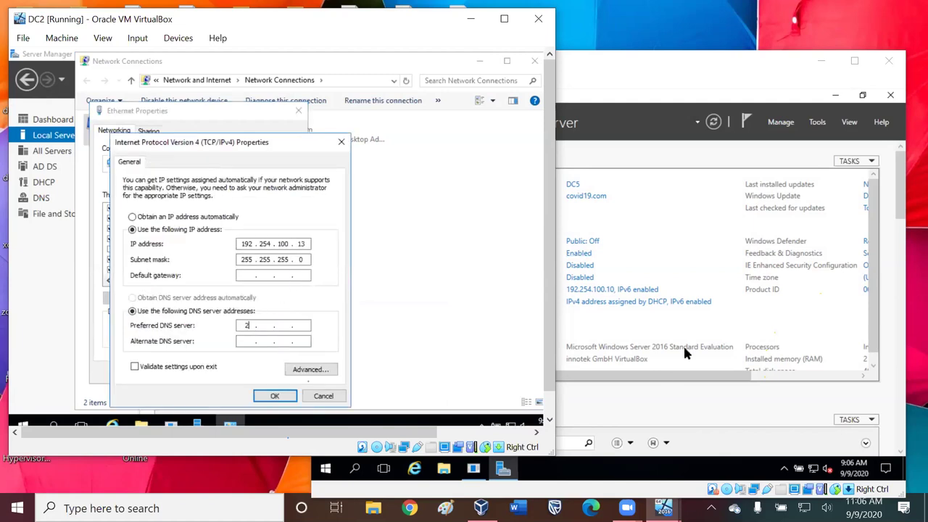
pyautogui.write('5')
pyautogui.press('BackSpace')
pyautogui.write('192 . 254 . 100 . 10')
pyautogui.write('192 . 254 . 100 . 10')
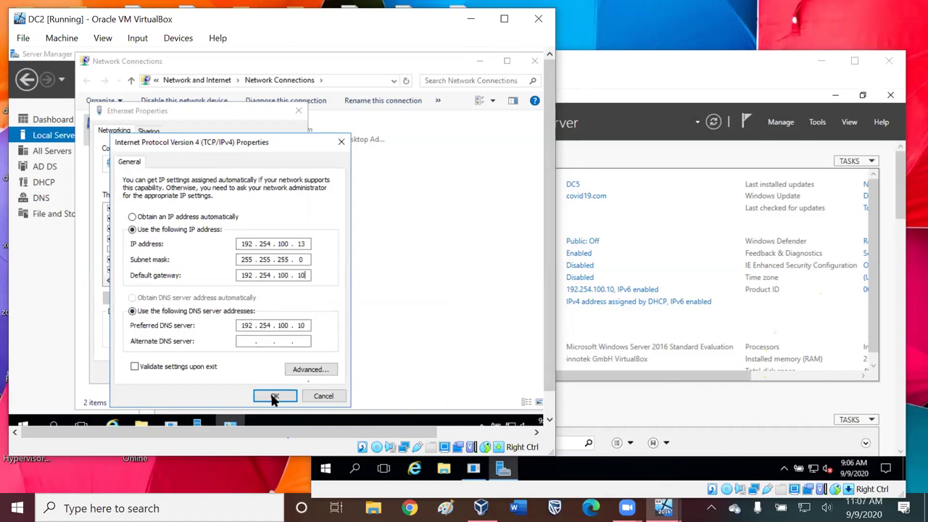
pyautogui.click(275, 397)
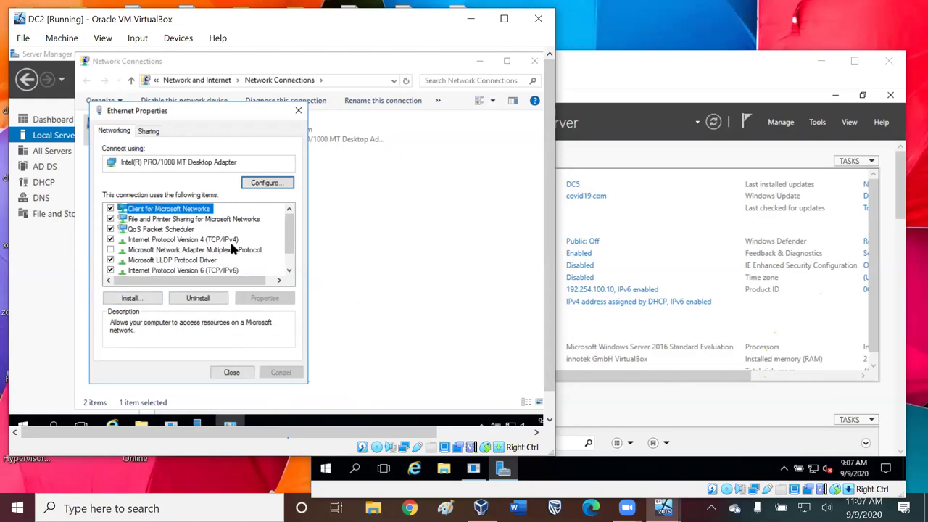
# - Close Ethernet Properties and Network Connections, cancelling an accidental VM close prompt
pyautogui.click(231, 374)
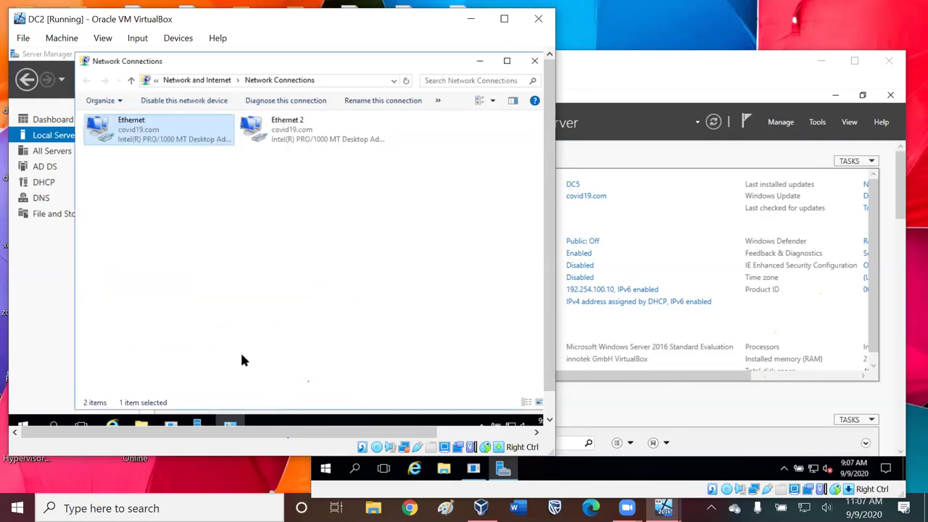
pyautogui.click(539, 18)
pyautogui.click(370, 183)
pyautogui.click(535, 65)
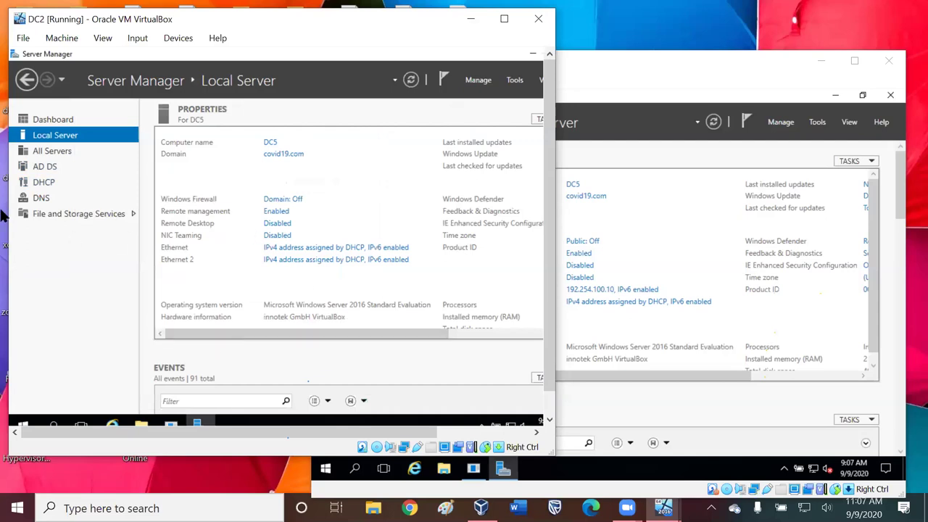
# - Refresh Local Server to show Ethernet 192.254.100.13, then bring DC5's window forward
pyautogui.click(53, 119)
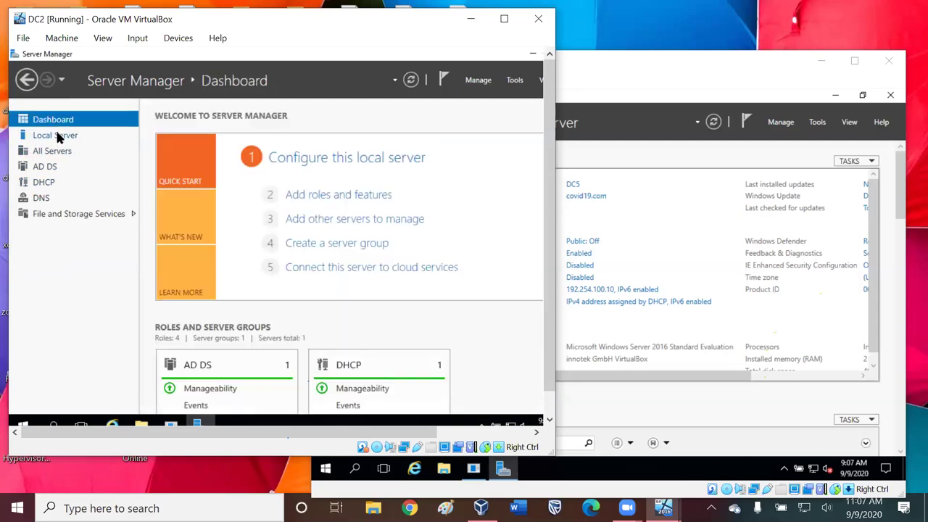
pyautogui.click(55, 135)
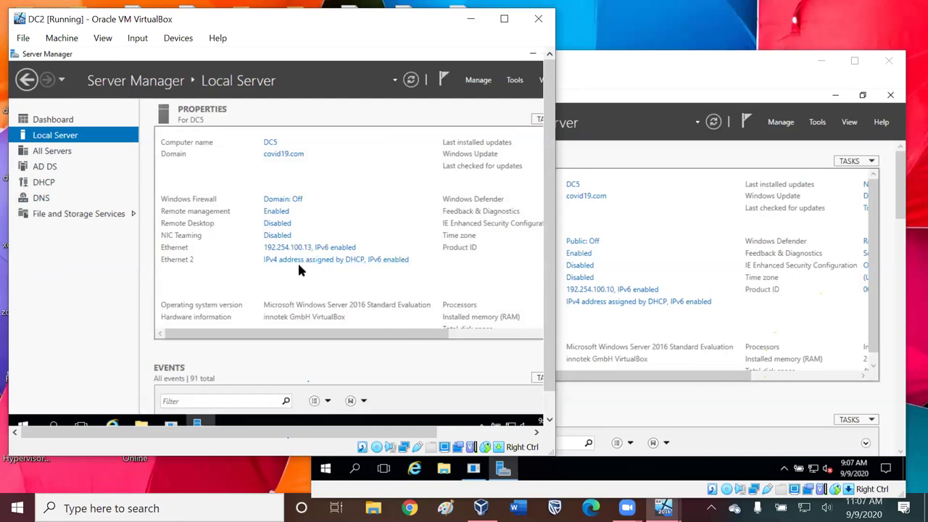
pyautogui.click(651, 70)
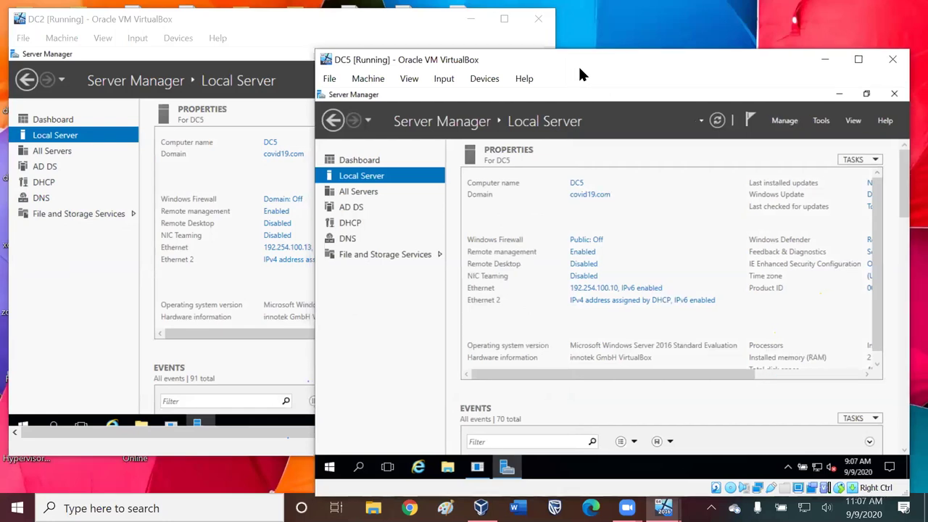
# - Move DC5's window aside and bring DC2's Local Server page back in front
pyautogui.moveTo(579, 69); pyautogui.dragTo(603, 91)
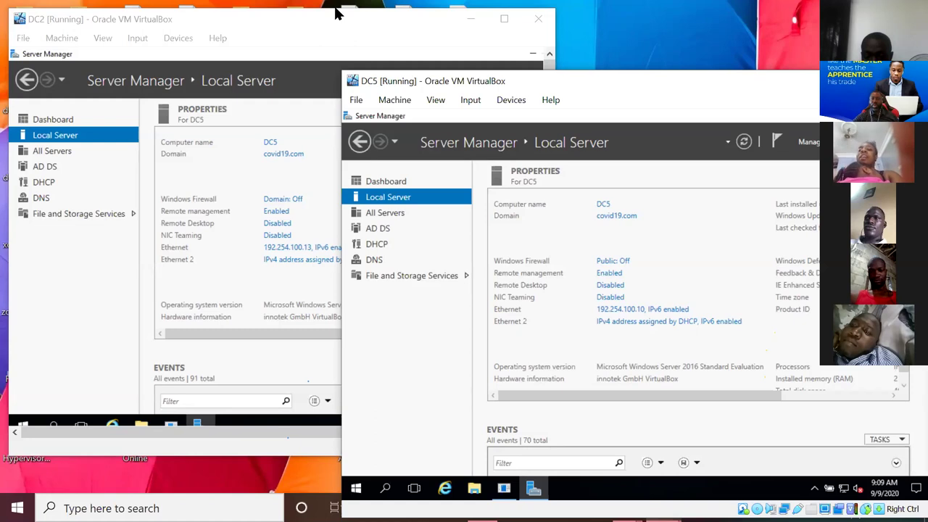
pyautogui.click(109, 259)
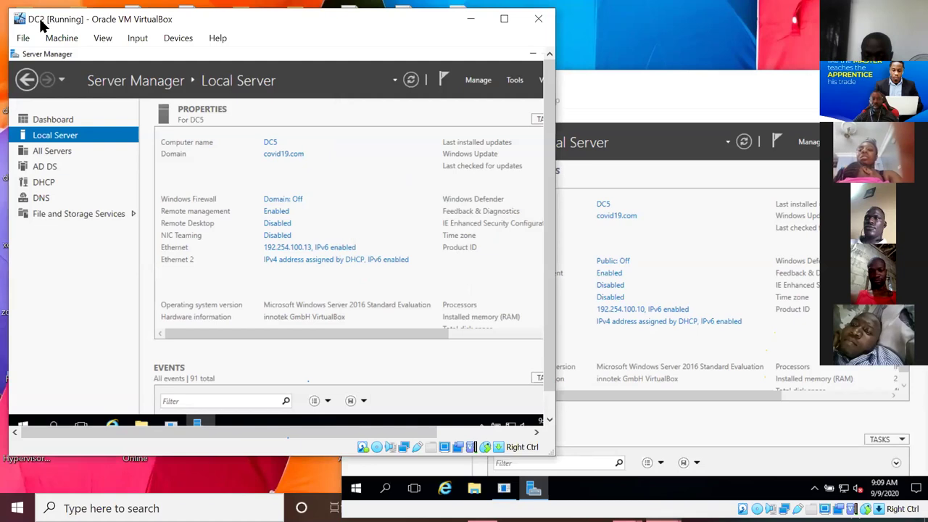
pyautogui.moveTo(41, 26); pyautogui.dragTo(55, 25)
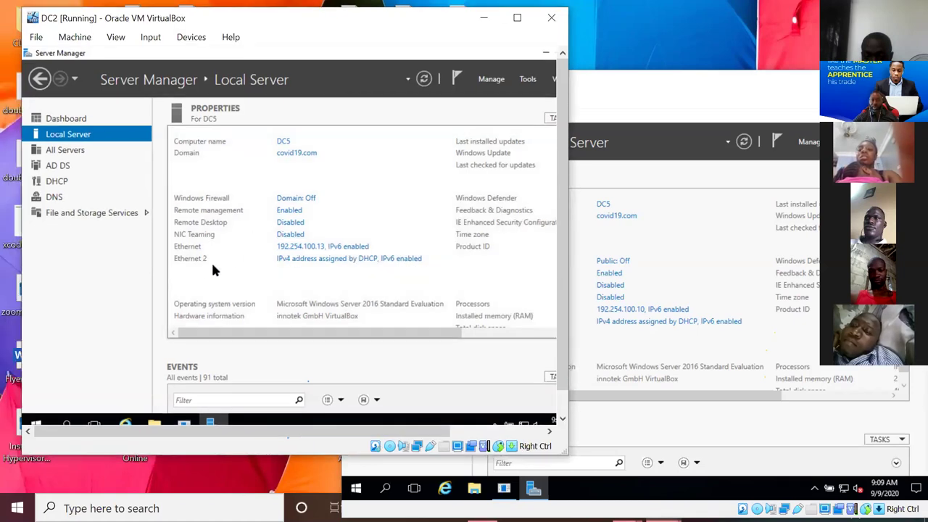